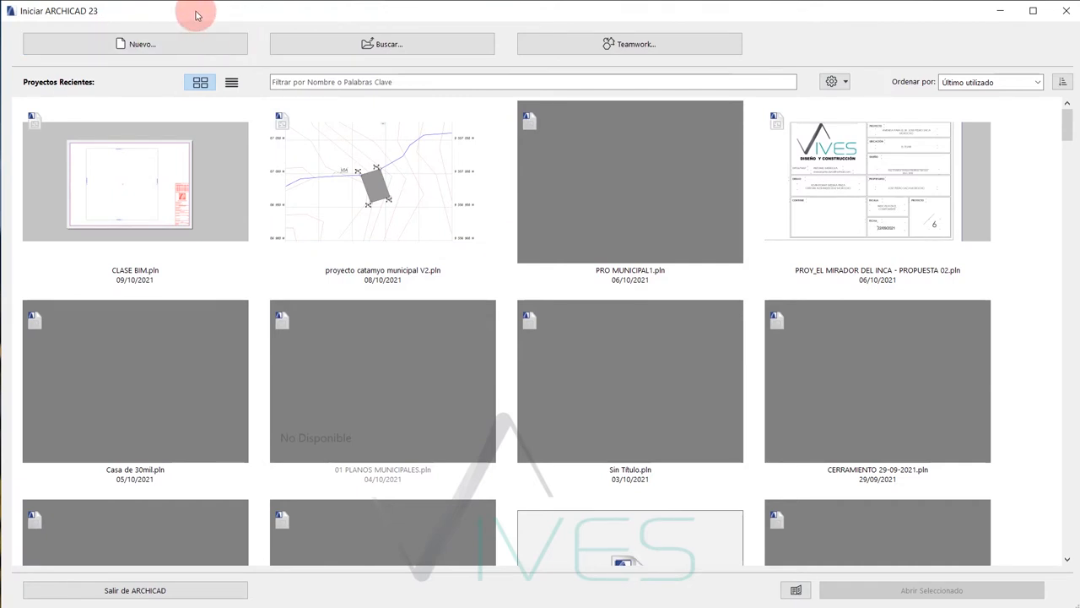
Step: Create a new project from the AC23 por Defecto.tpl template with the Último Perfil utilizado work environment profile
{"action": "left_click", "coordinate": [141, 44]}
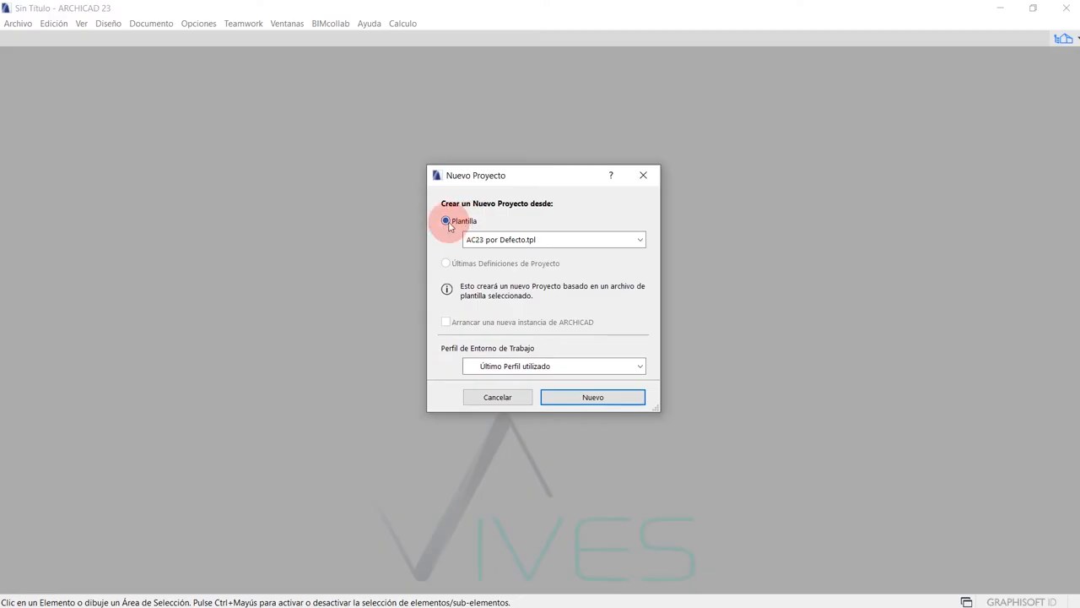
{"action": "left_click", "coordinate": [564, 239]}
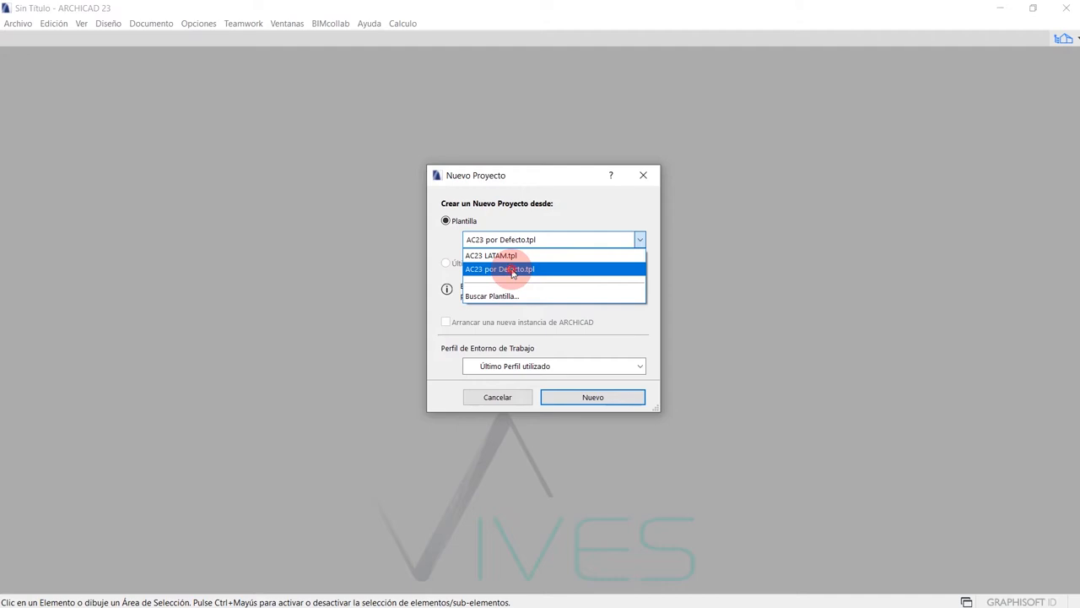
{"action": "left_click", "coordinate": [512, 270]}
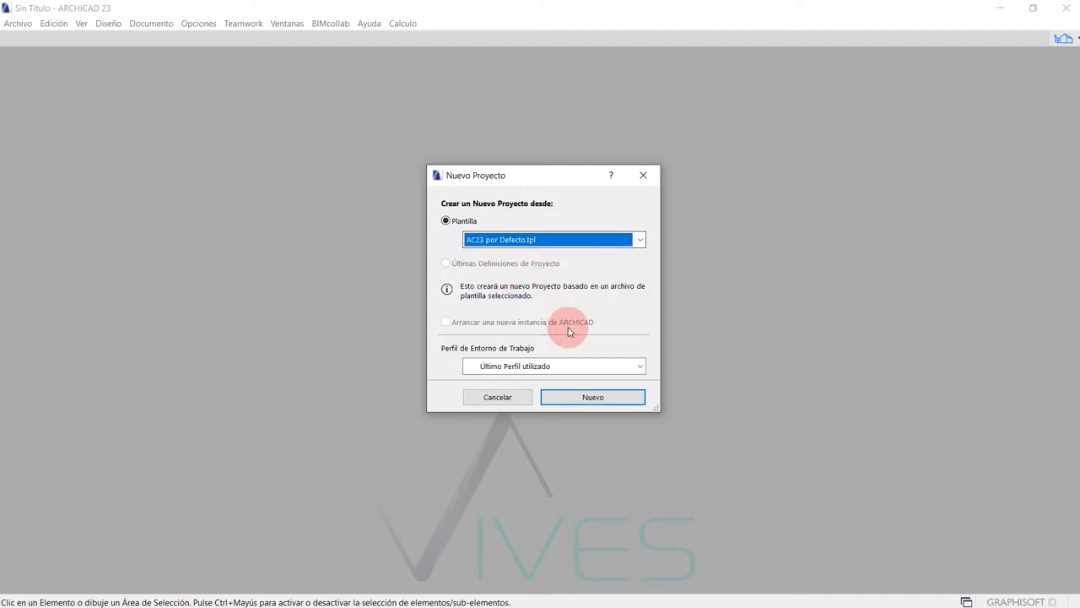
{"action": "left_click", "coordinate": [535, 365]}
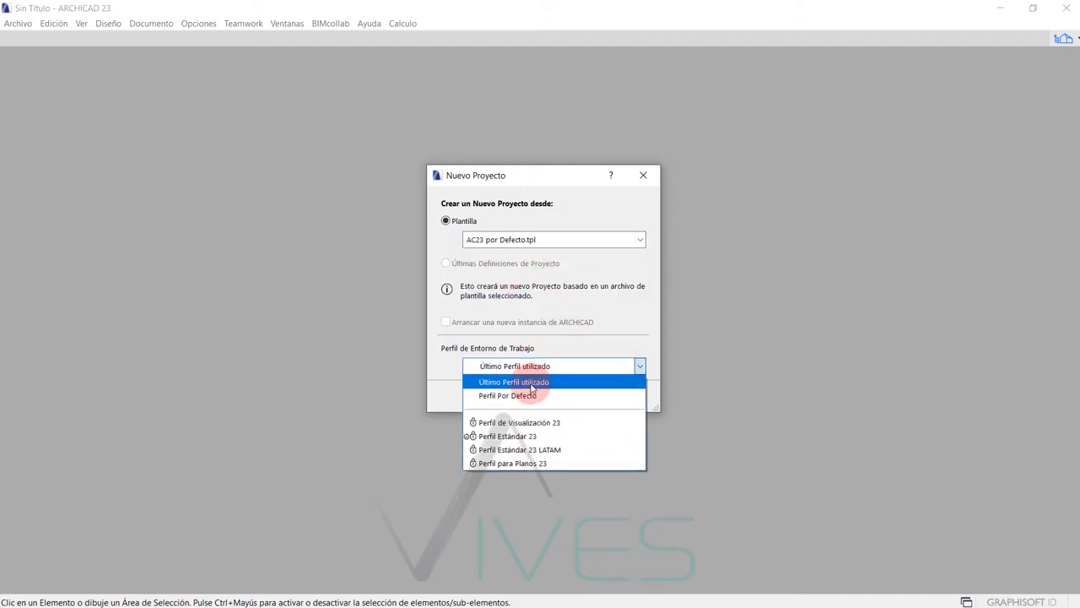
{"action": "left_click", "coordinate": [531, 384]}
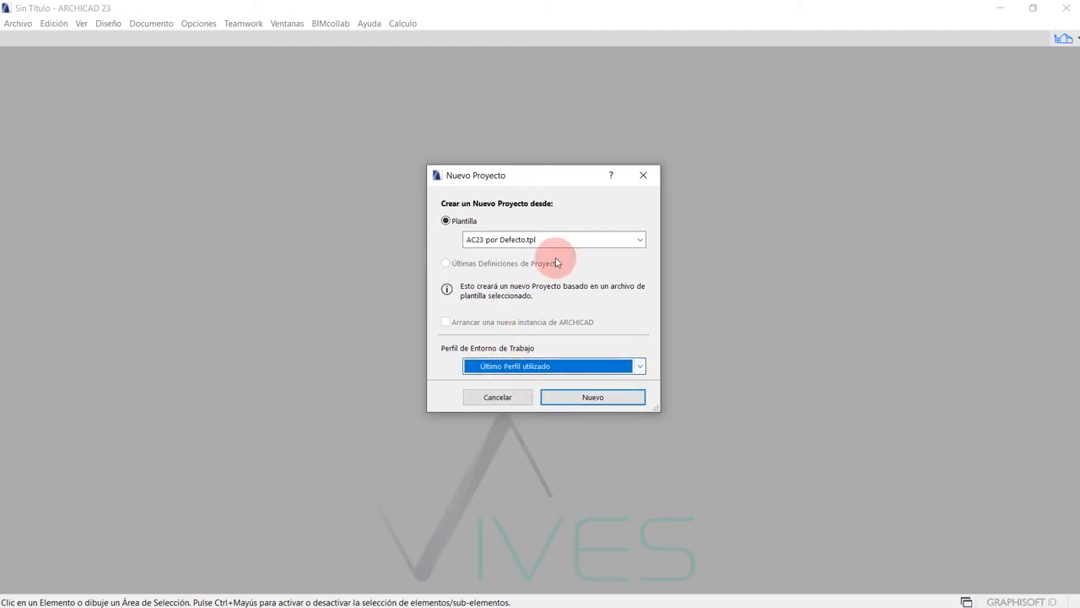
{"action": "left_click", "coordinate": [522, 243]}
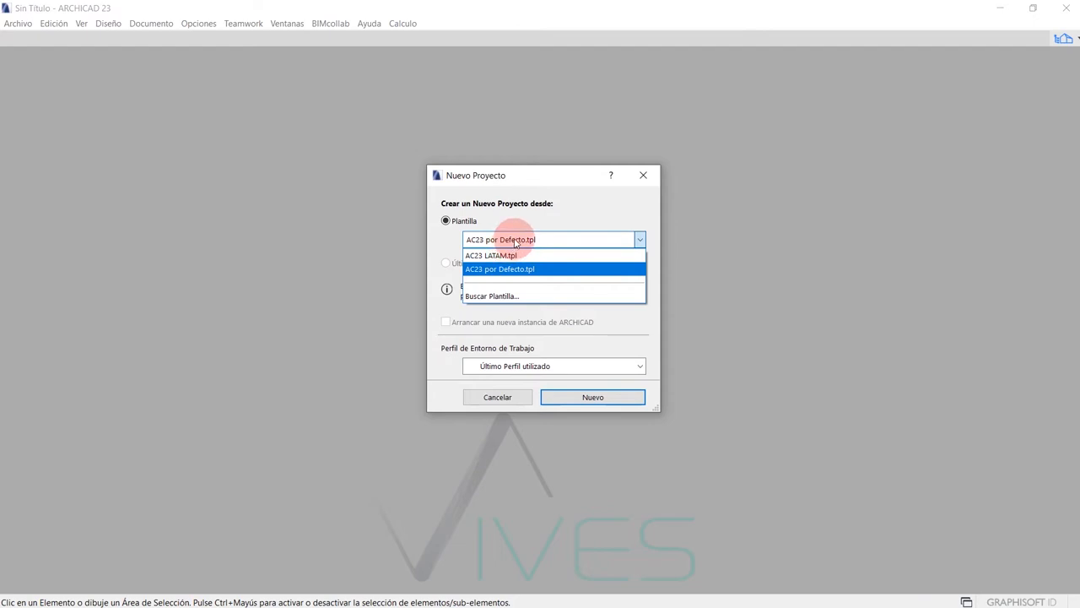
{"action": "left_click", "coordinate": [515, 240]}
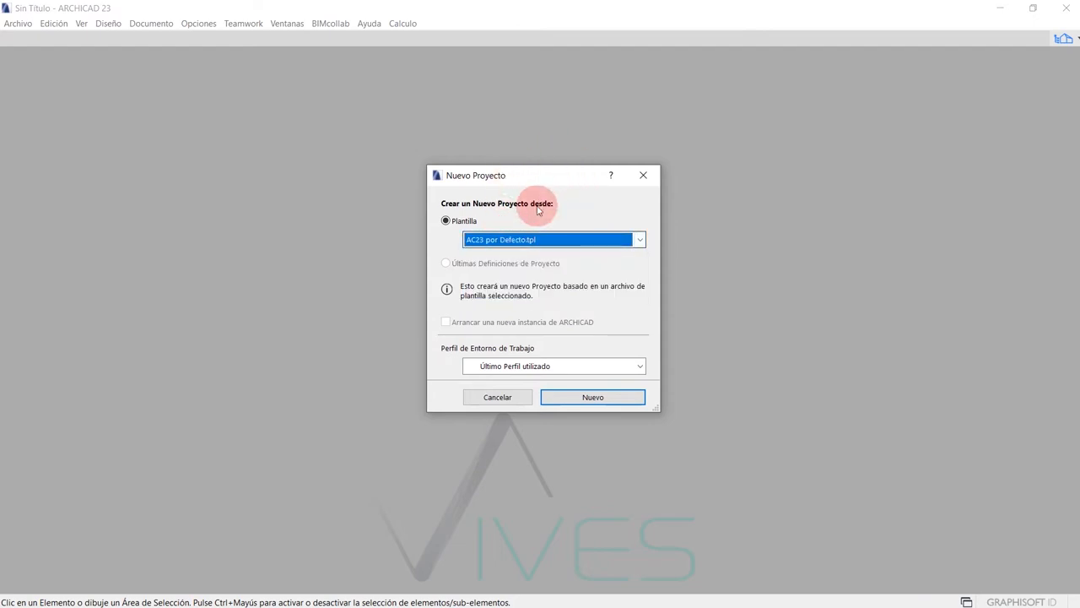
{"action": "left_click_drag", "start_coordinate": [531, 179], "coordinate": [516, 173]}
{"action": "left_click", "coordinate": [519, 235]}
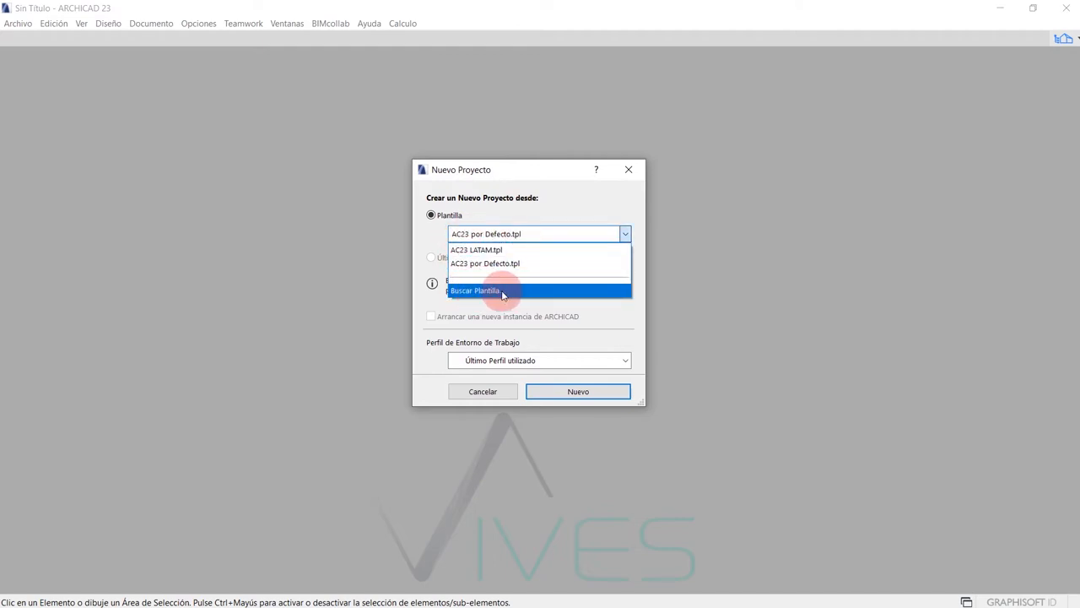
{"action": "left_click", "coordinate": [514, 234]}
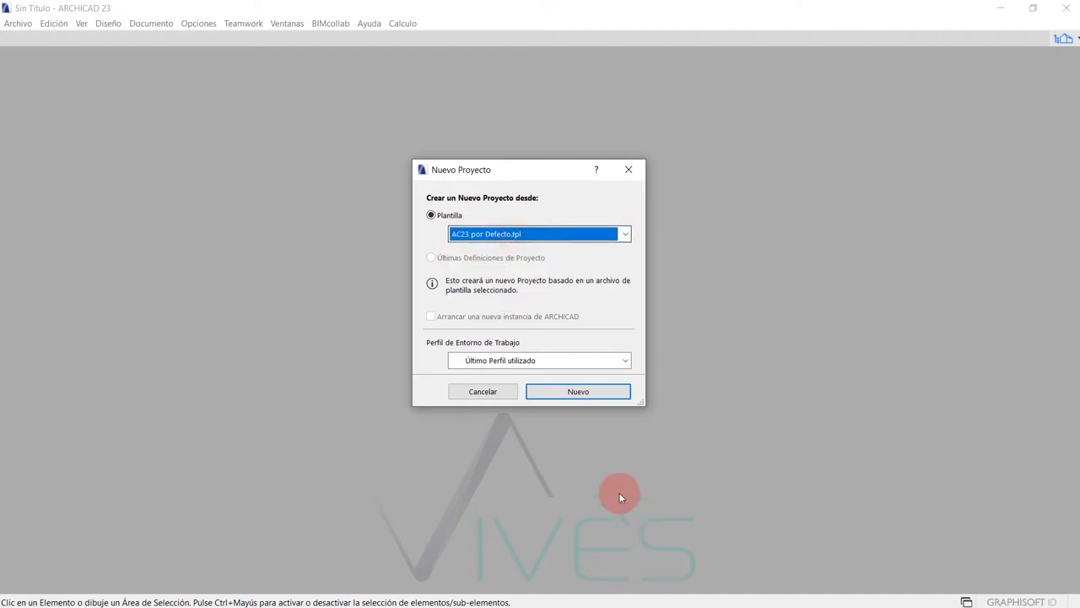
{"action": "left_click", "coordinate": [579, 393]}
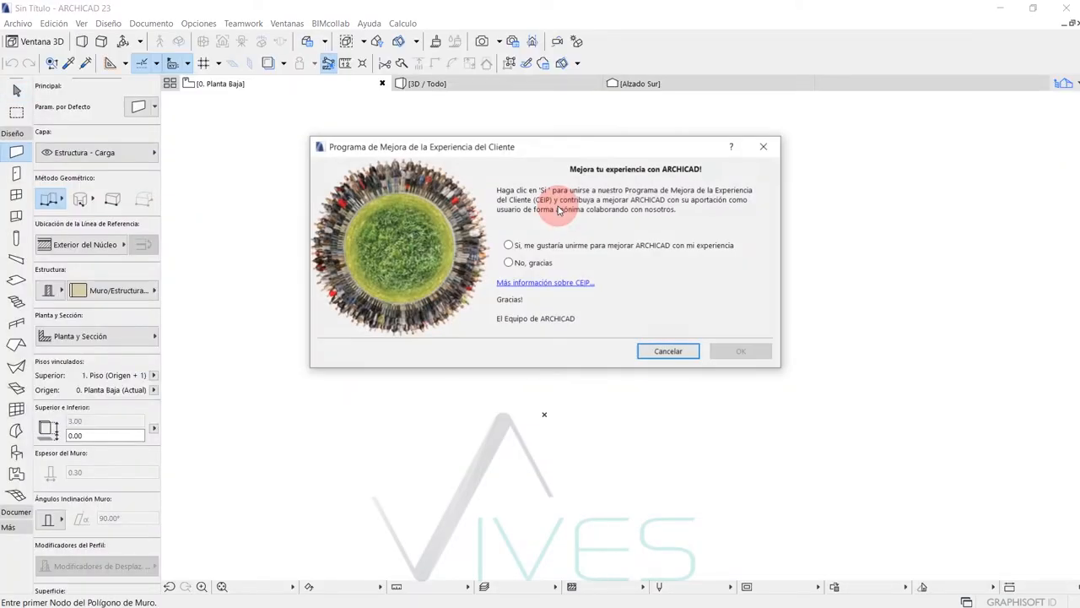
Step: Dismiss the customer experience improvement program invitation without choosing an answer
{"action": "left_click", "coordinate": [765, 149]}
{"action": "middle_click_drag", "start_coordinate": [481, 244], "coordinate": [361, 237]}
{"action": "scroll", "coordinate": [523, 234], "scroll_direction": "up", "scroll_amount": 2}
{"action": "middle_click_drag", "start_coordinate": [523, 235], "coordinate": [507, 214]}
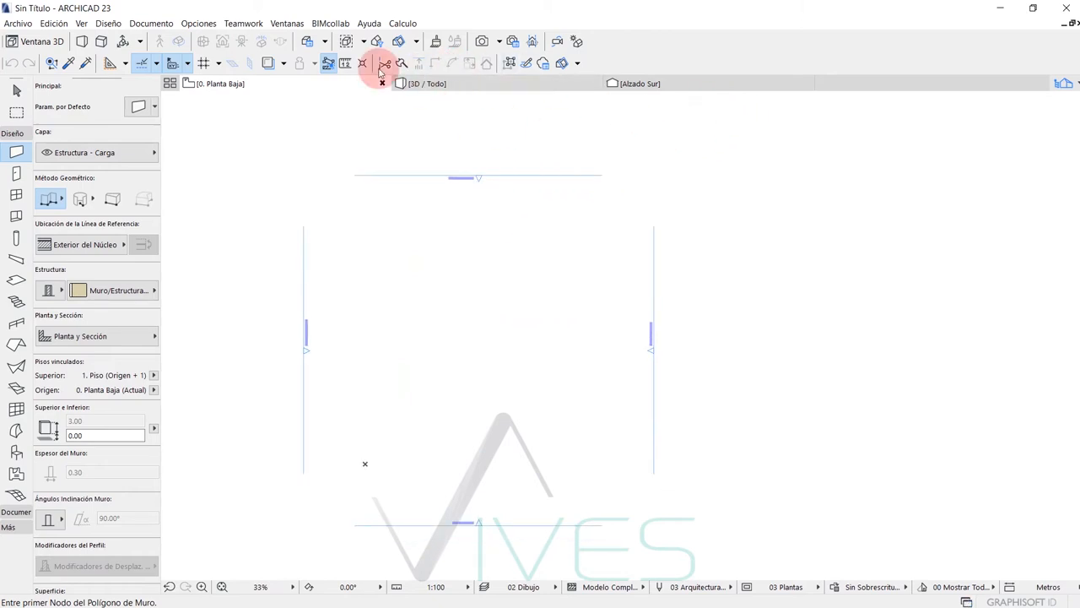
{"action": "left_click", "coordinate": [4, 24]}
{"action": "mouse_move", "coordinate": [131, 25]}
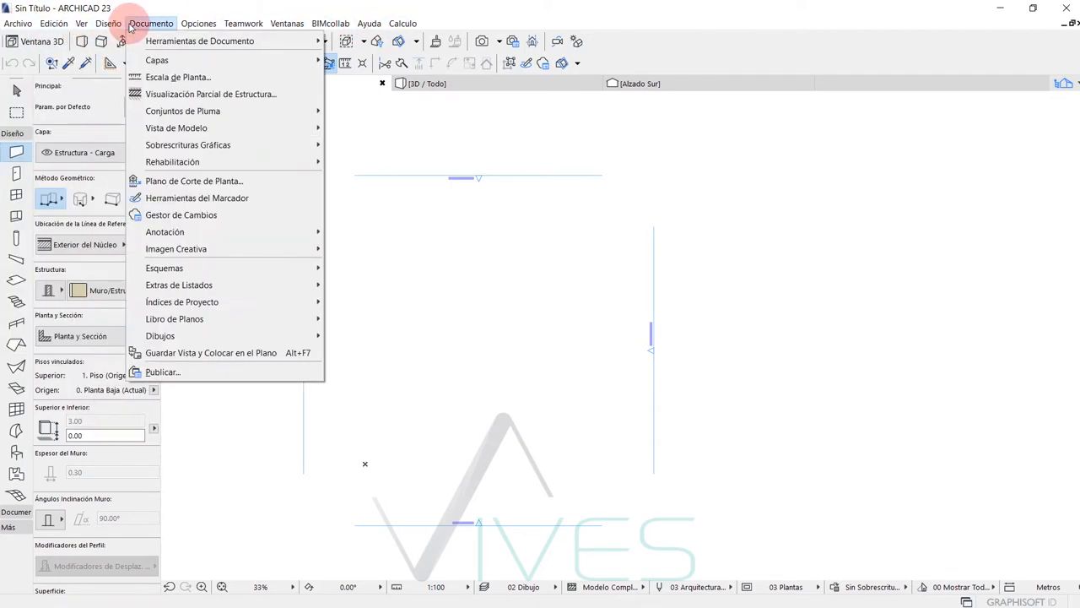
{"action": "mouse_move", "coordinate": [295, 27]}
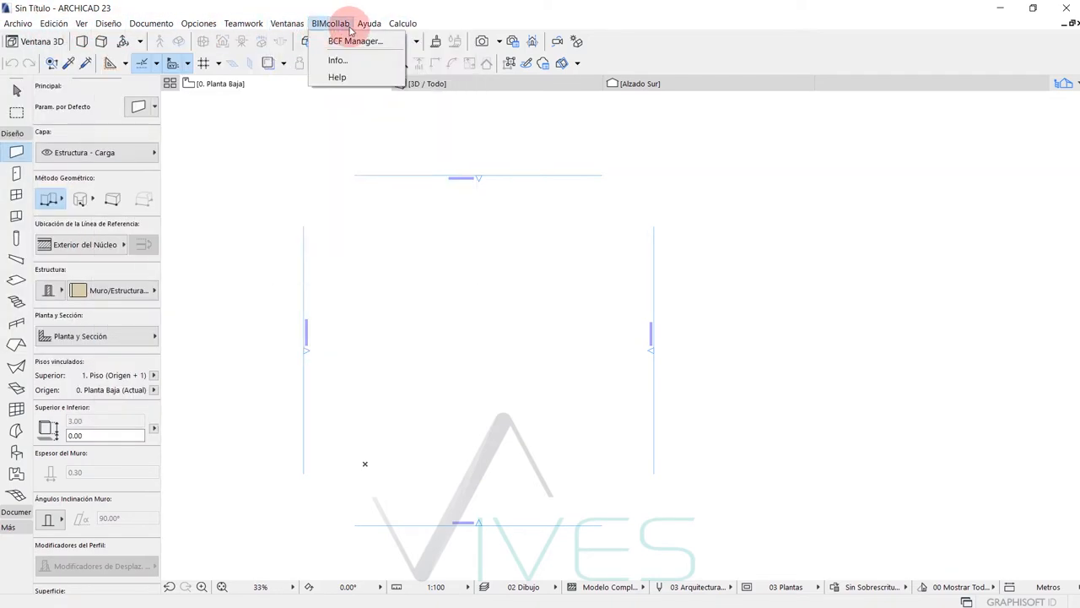
{"action": "mouse_move", "coordinate": [368, 24]}
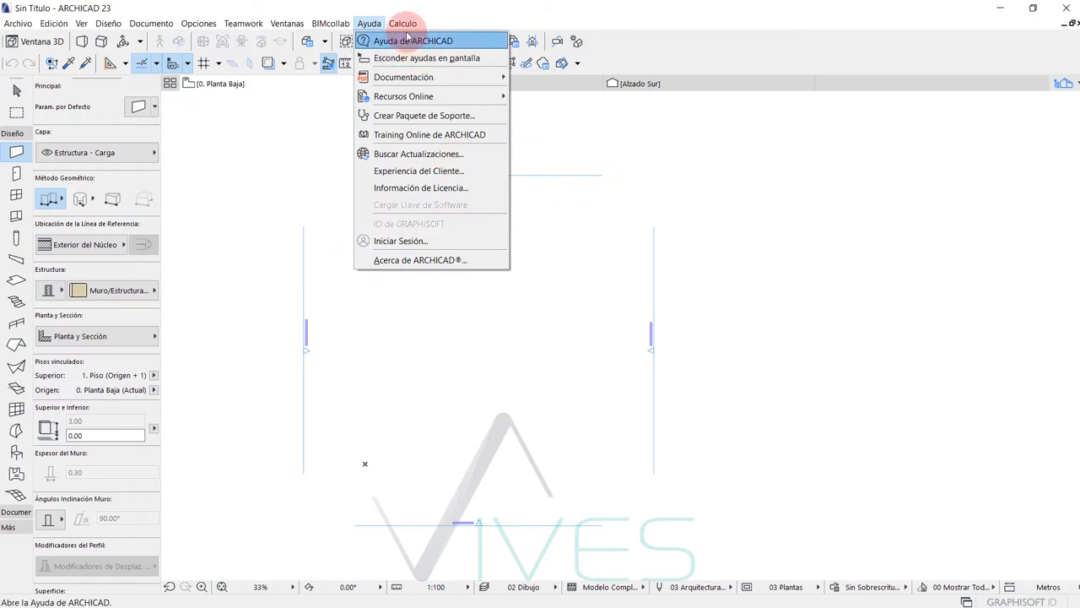
{"action": "mouse_move", "coordinate": [403, 24]}
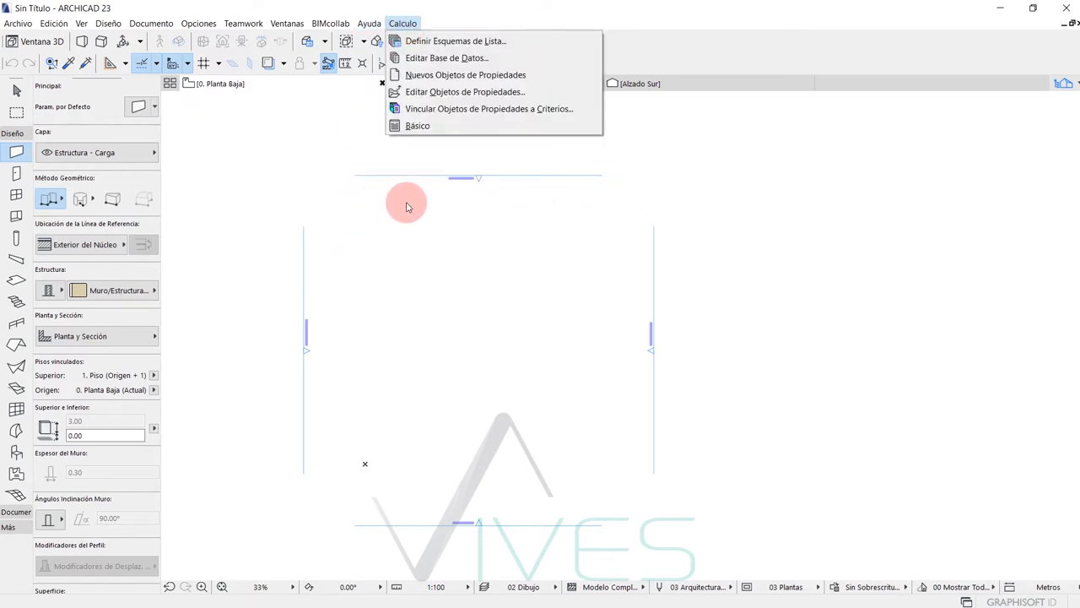
{"action": "left_click", "coordinate": [514, 22]}
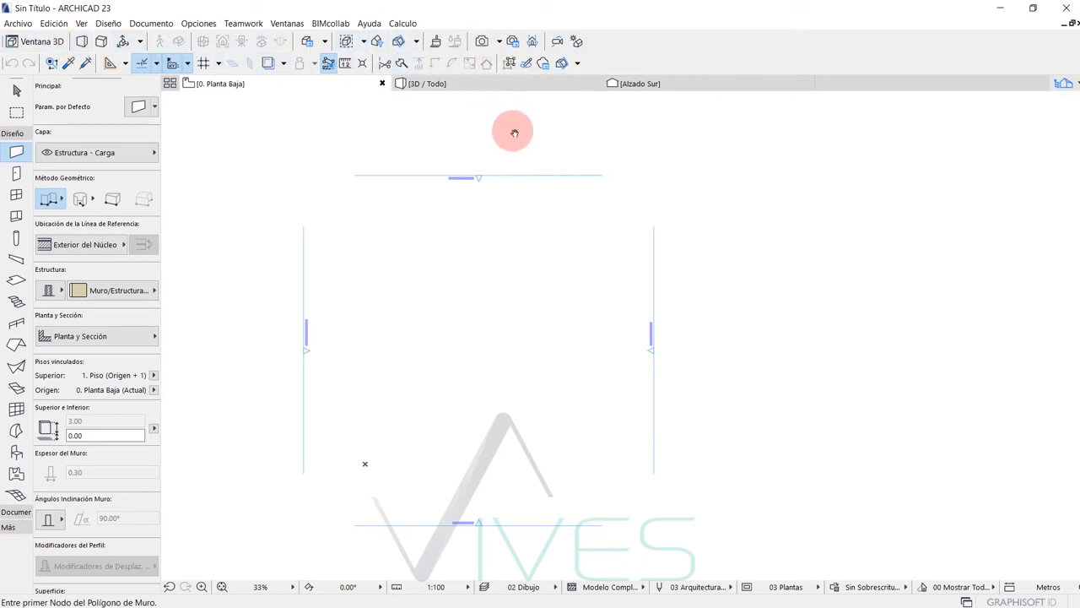
{"action": "middle_click_drag", "start_coordinate": [512, 131], "coordinate": [521, 119]}
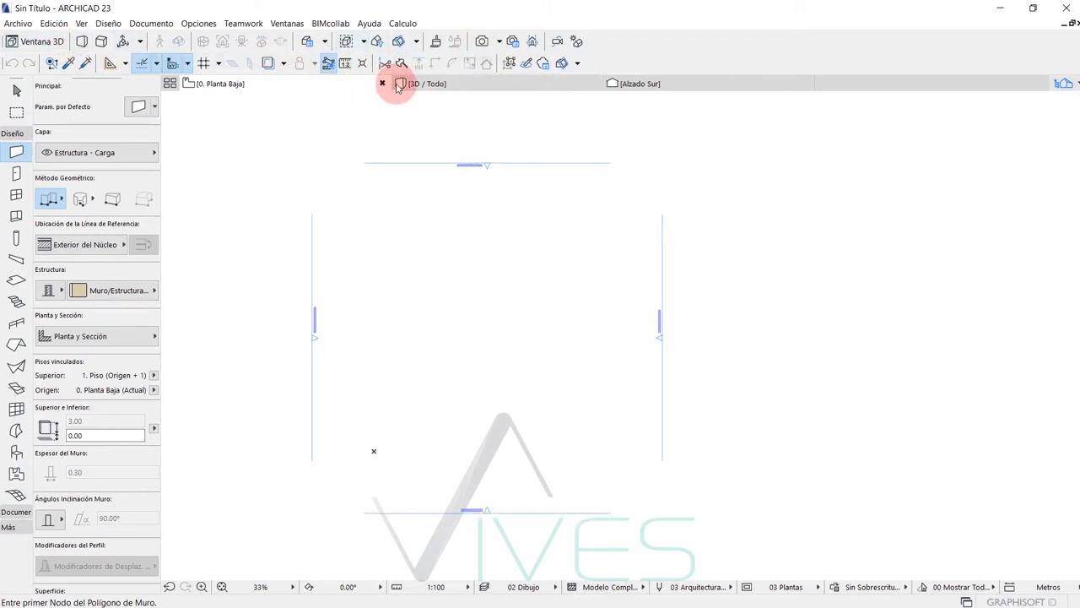
{"action": "middle_click_drag", "start_coordinate": [389, 185], "coordinate": [353, 162]}
{"action": "scroll", "coordinate": [380, 183], "scroll_direction": "up", "scroll_amount": 2}
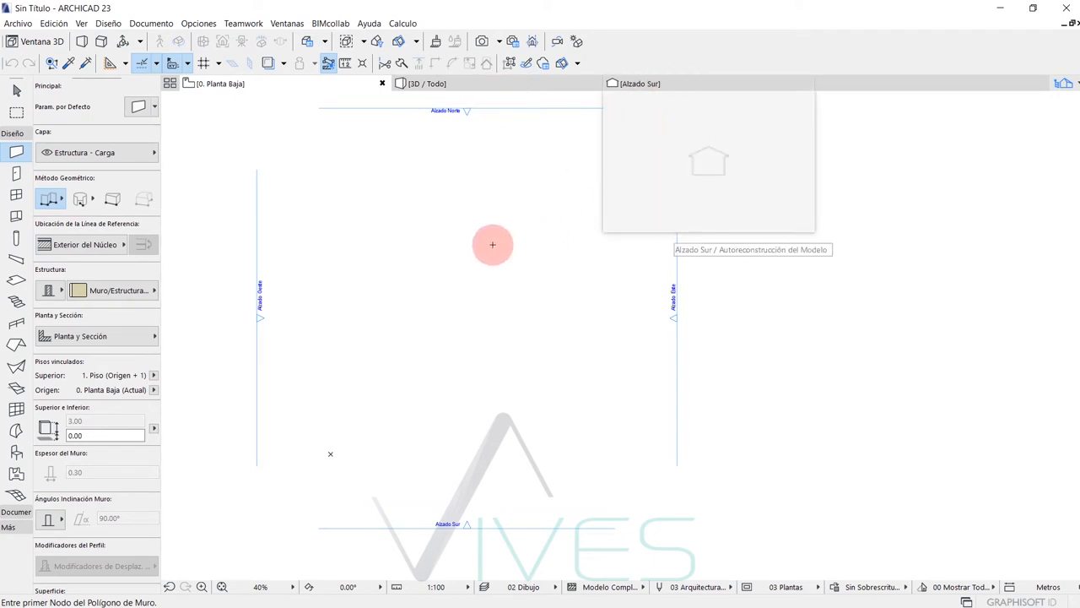
{"action": "middle_click_drag", "start_coordinate": [484, 234], "coordinate": [497, 244]}
Step: Examine the tools contained in the Diseño, Documento and Más groups of the toolbox
{"action": "left_click", "coordinate": [23, 135]}
{"action": "left_click", "coordinate": [24, 137]}
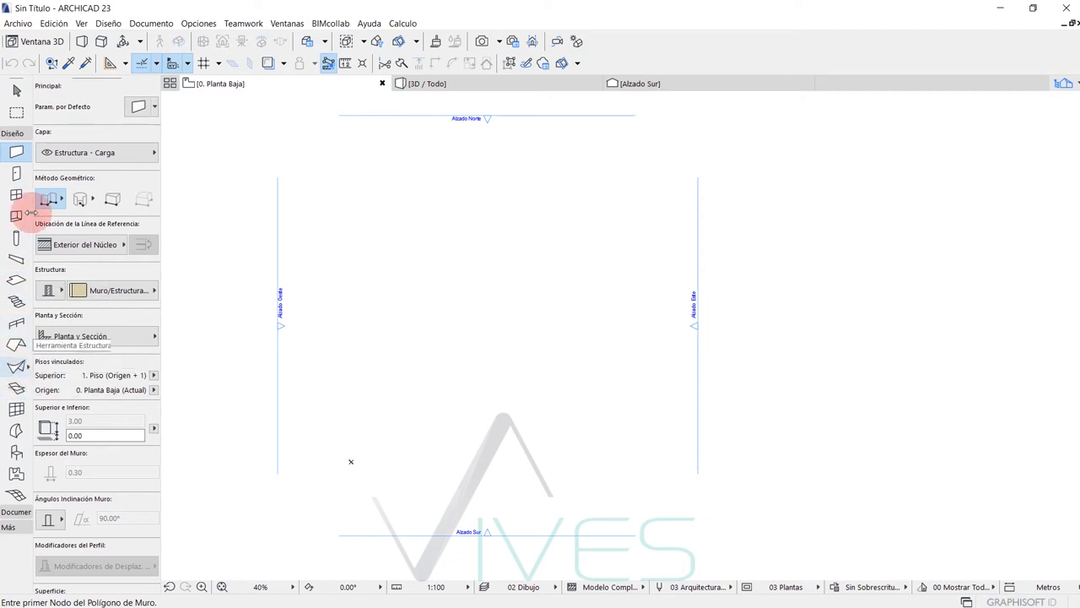
{"action": "left_click", "coordinate": [15, 137]}
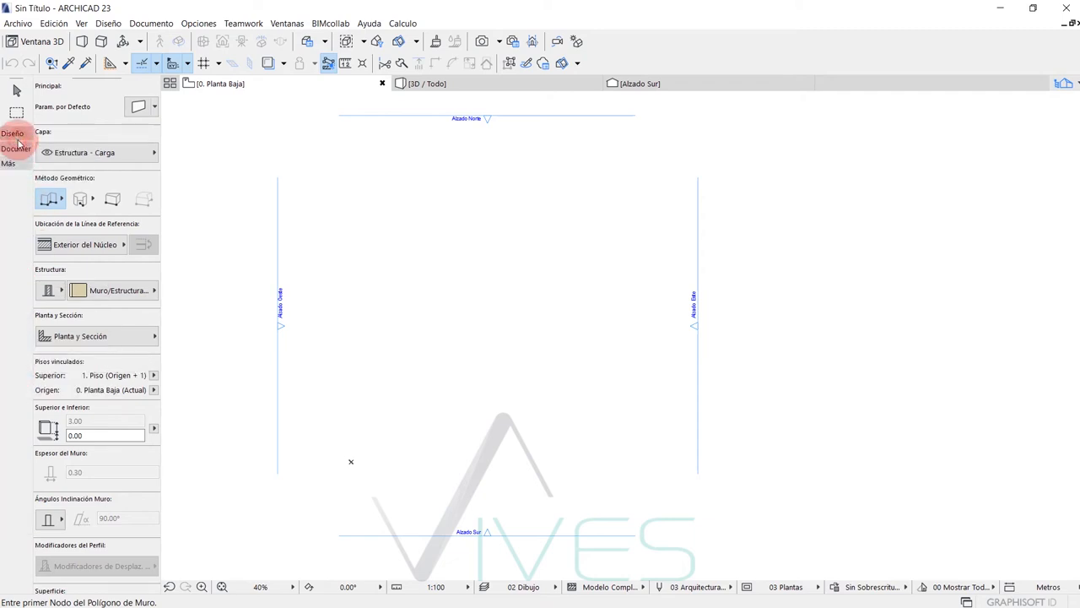
{"action": "left_click", "coordinate": [16, 150]}
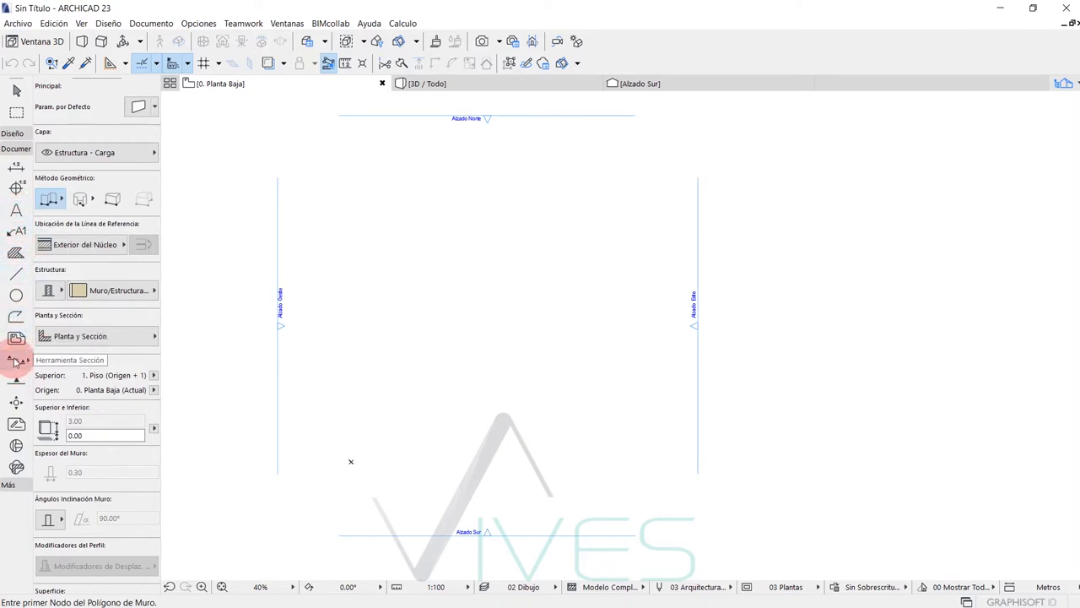
{"action": "left_click", "coordinate": [16, 150]}
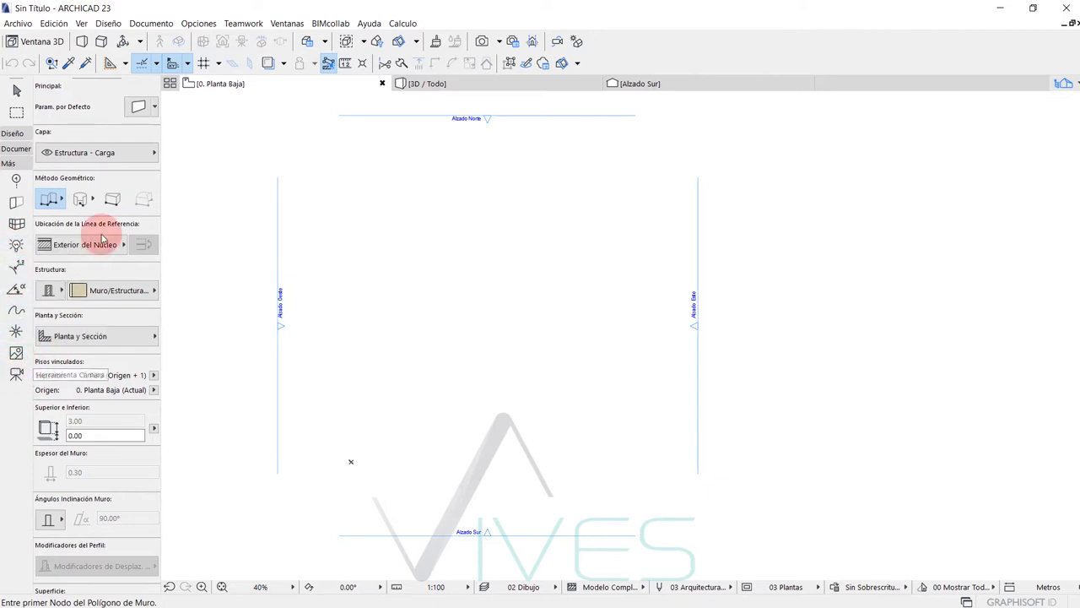
{"action": "left_click", "coordinate": [15, 135]}
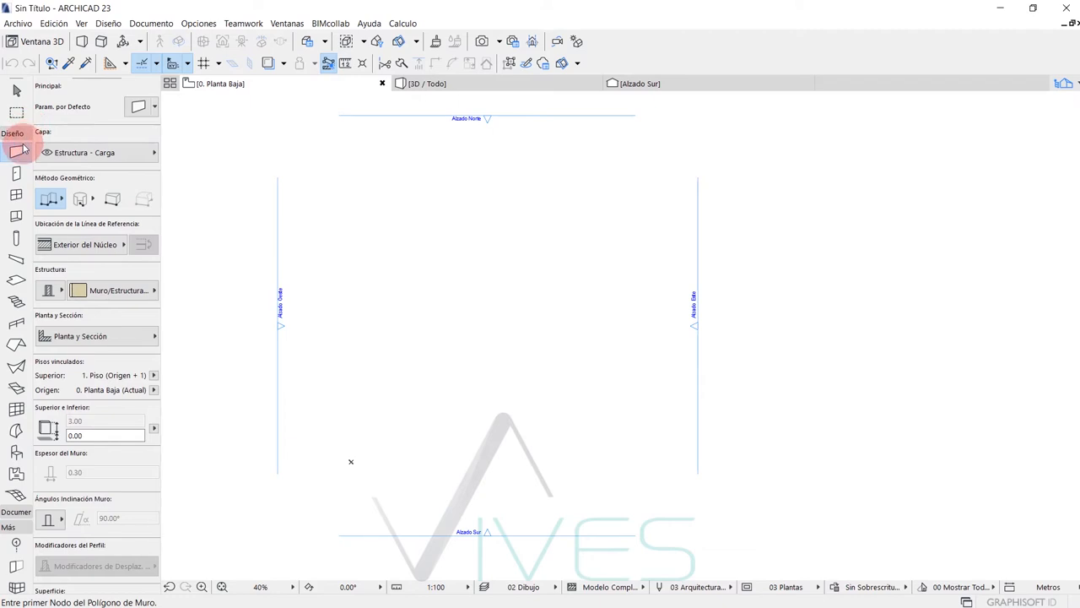
Step: Activate the Door tool, review its default settings, and collapse the toolbox groups
{"action": "left_click", "coordinate": [17, 173]}
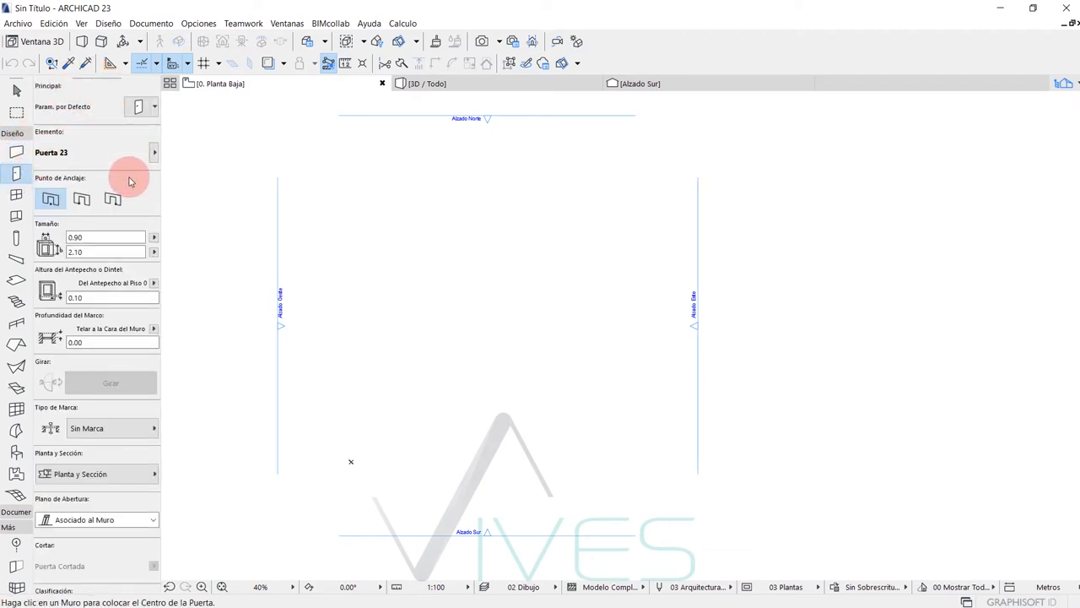
{"action": "scroll", "coordinate": [129, 182], "scroll_direction": "down", "scroll_amount": 3}
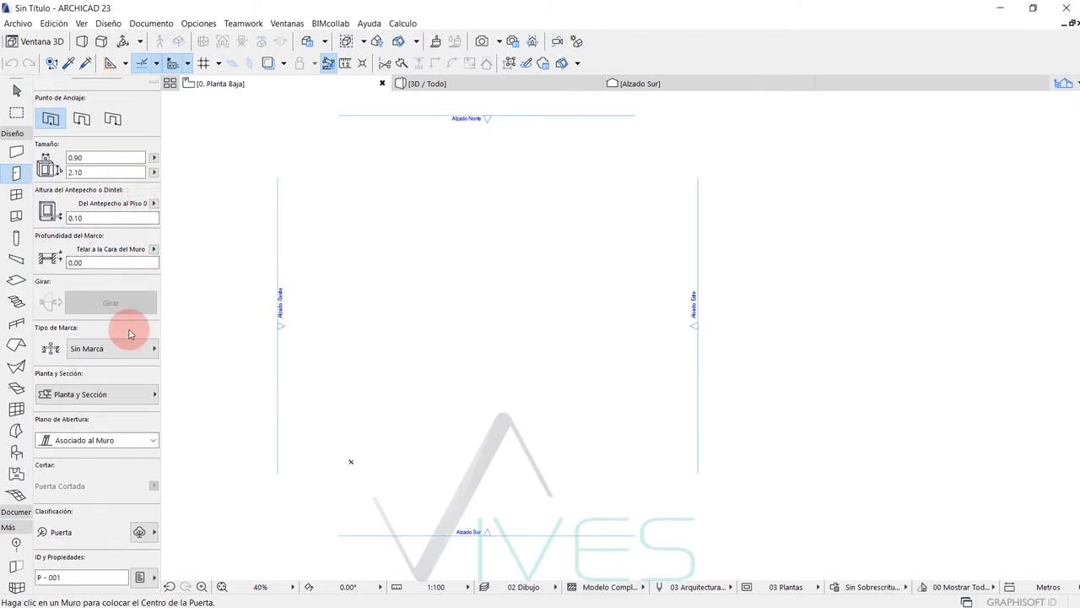
{"action": "scroll", "coordinate": [126, 329], "scroll_direction": "up", "scroll_amount": 3}
{"action": "left_click", "coordinate": [13, 135]}
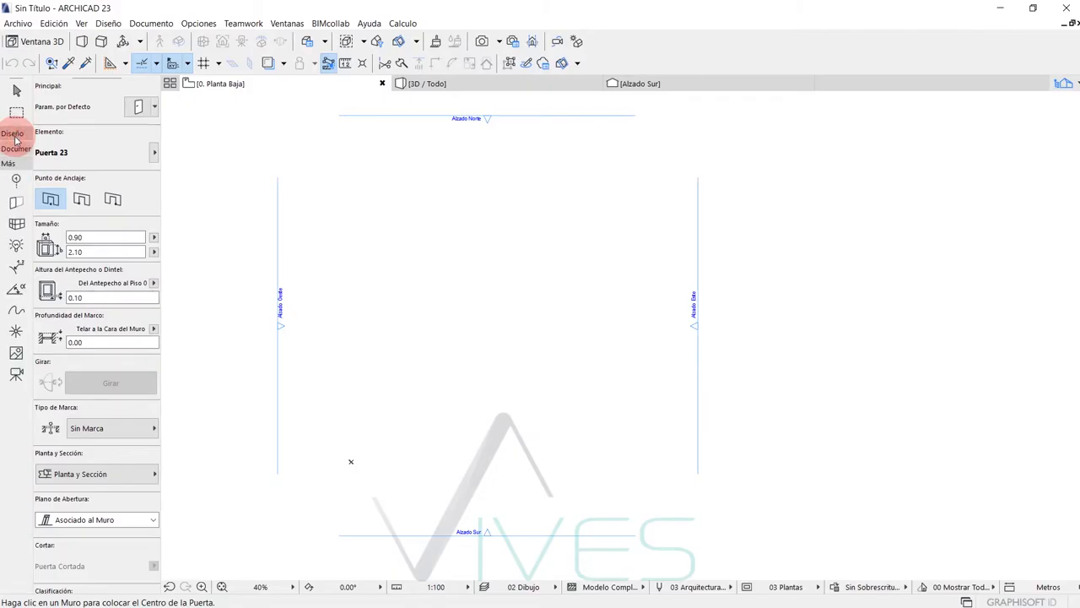
{"action": "left_click", "coordinate": [18, 163]}
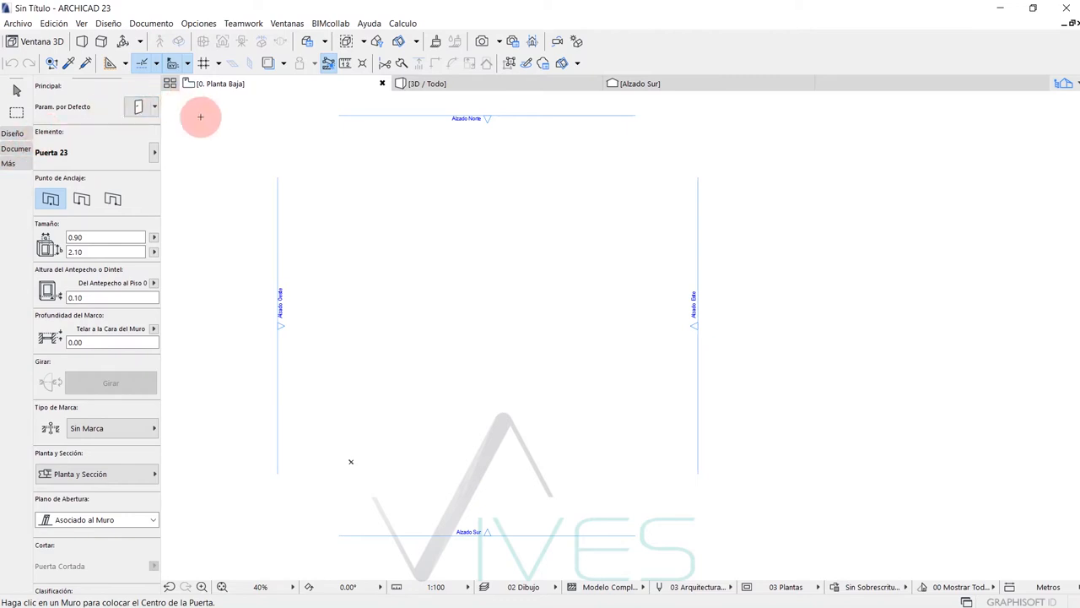
Step: Show the project navigator and examine its project map, view map and layout book
{"action": "left_click", "coordinate": [1066, 84]}
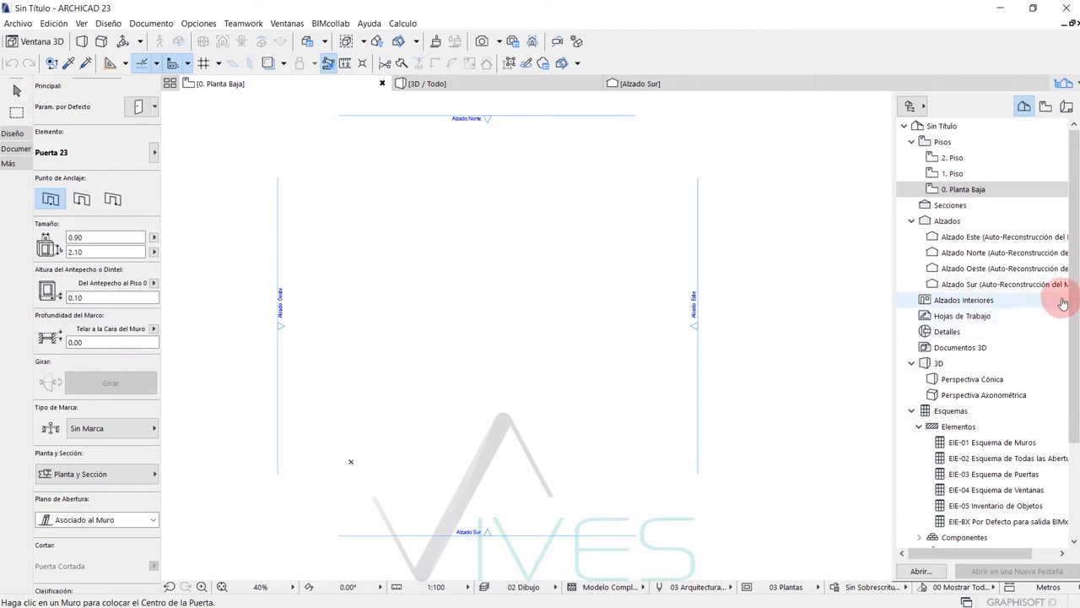
{"action": "scroll", "coordinate": [1075, 275], "scroll_direction": "down", "scroll_amount": 2}
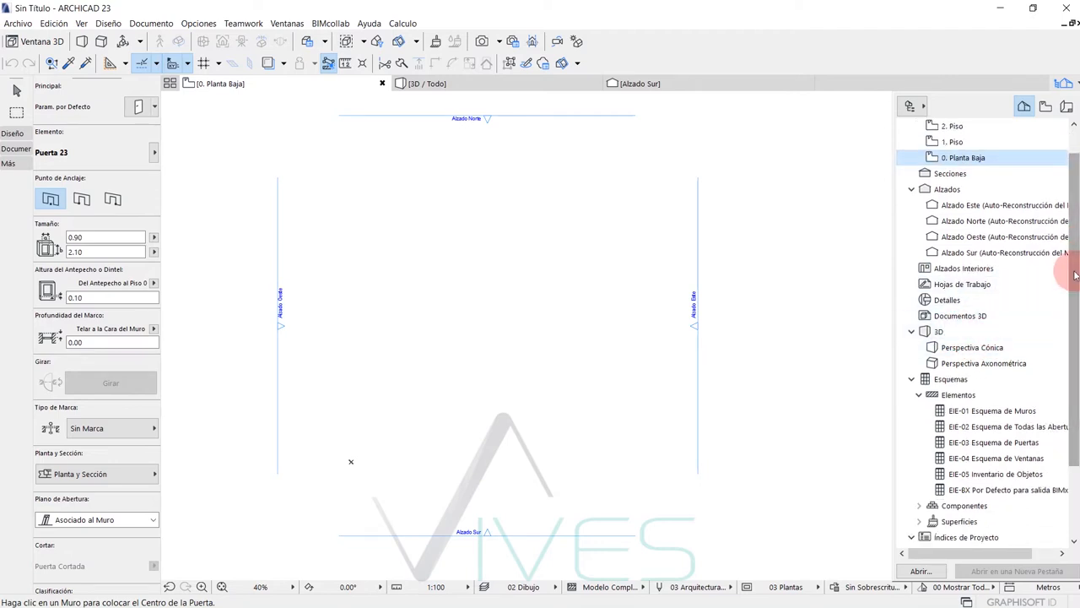
{"action": "scroll", "coordinate": [1070, 279], "scroll_direction": "down", "scroll_amount": 3}
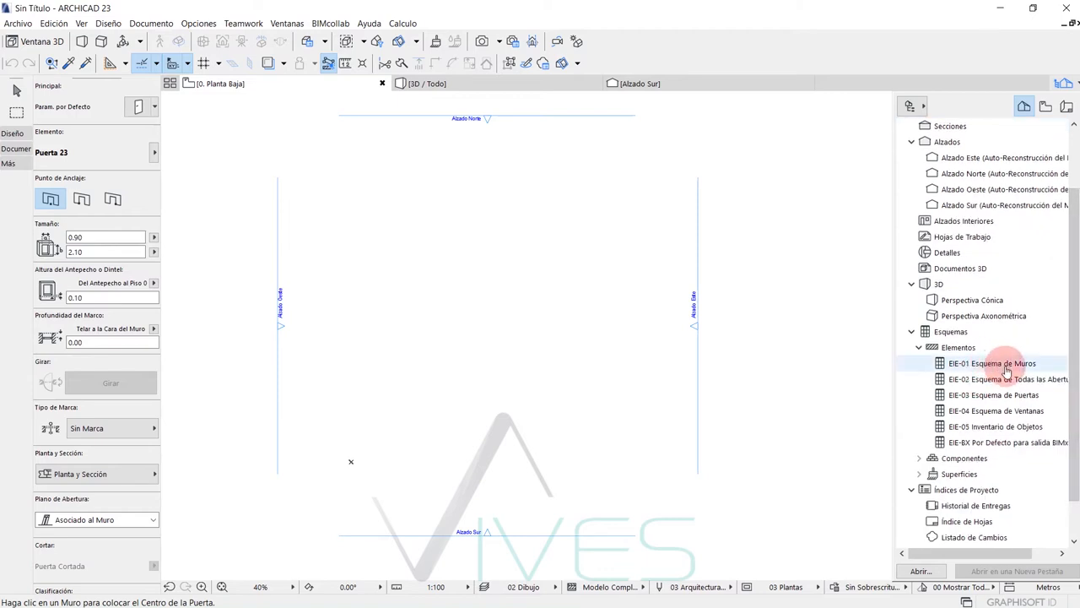
{"action": "scroll", "coordinate": [1062, 371], "scroll_direction": "down", "scroll_amount": 3}
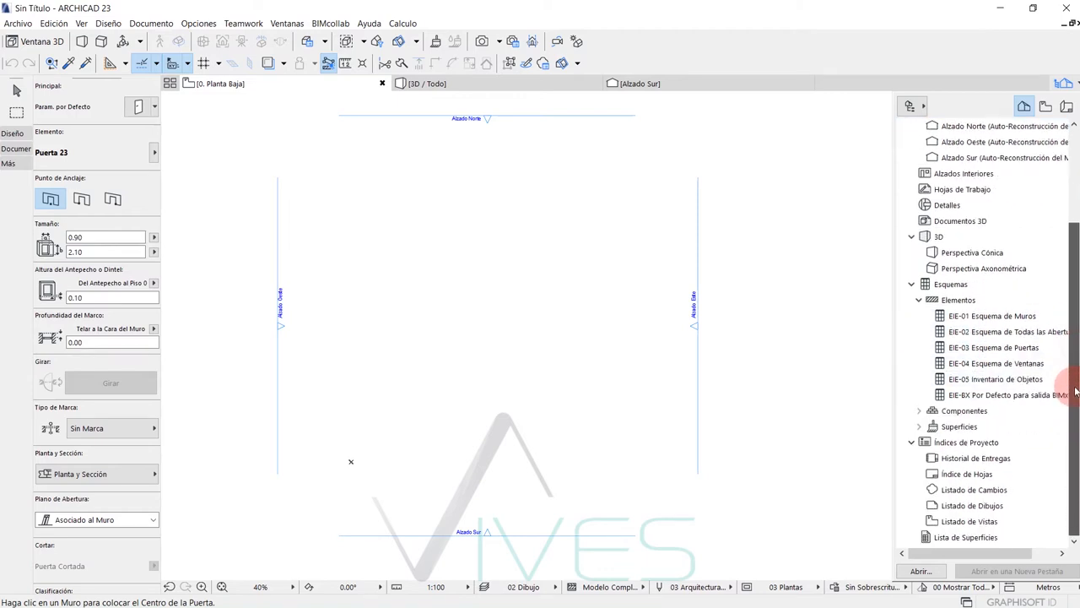
{"action": "left_click", "coordinate": [1056, 395]}
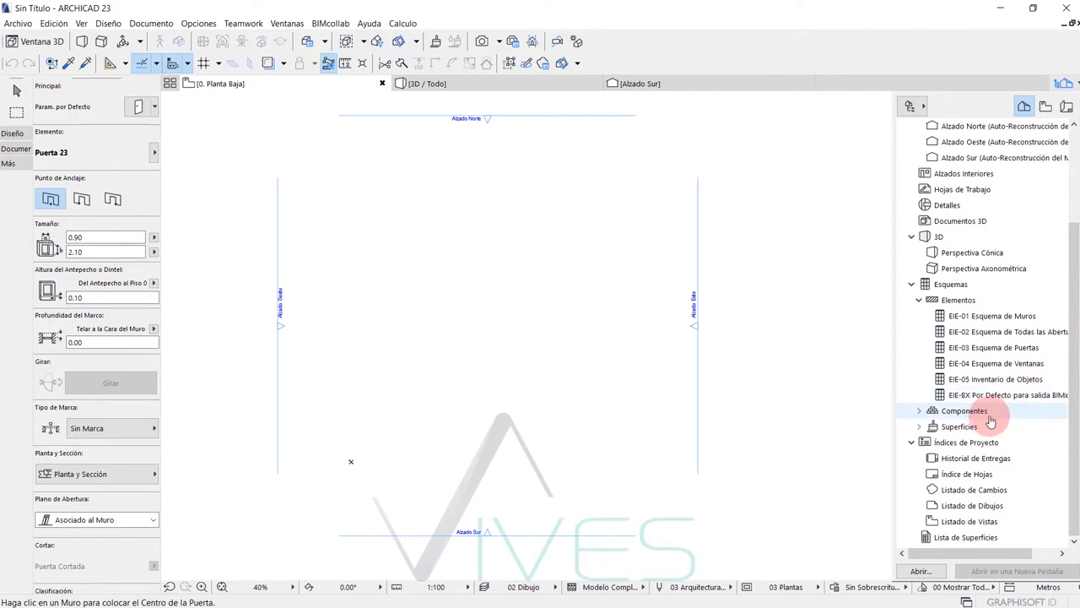
{"action": "left_click", "coordinate": [958, 426]}
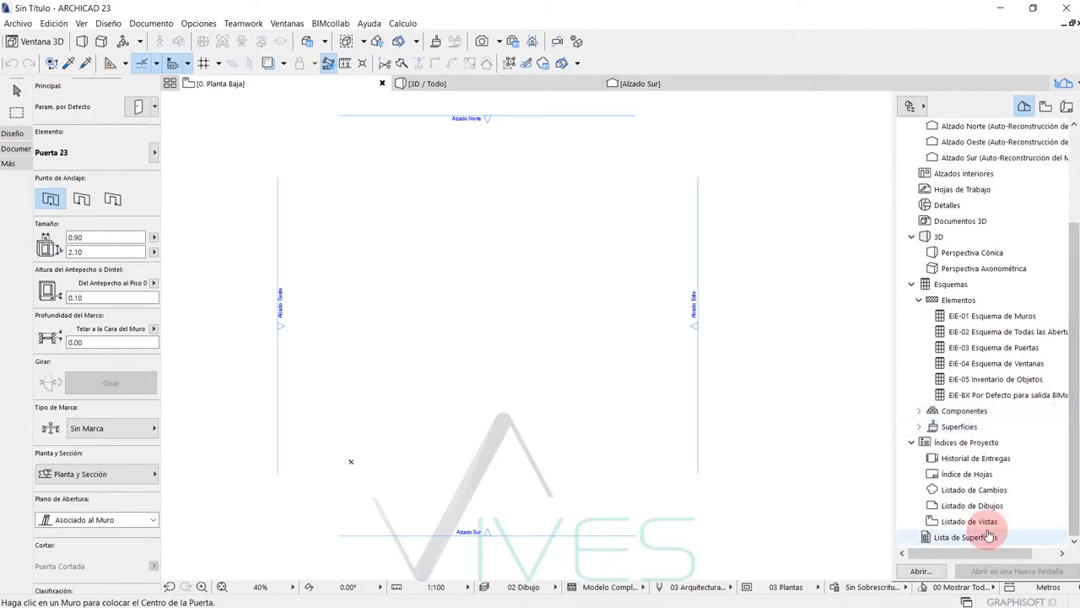
{"action": "left_click_drag", "start_coordinate": [1074, 426], "coordinate": [1074, 329]}
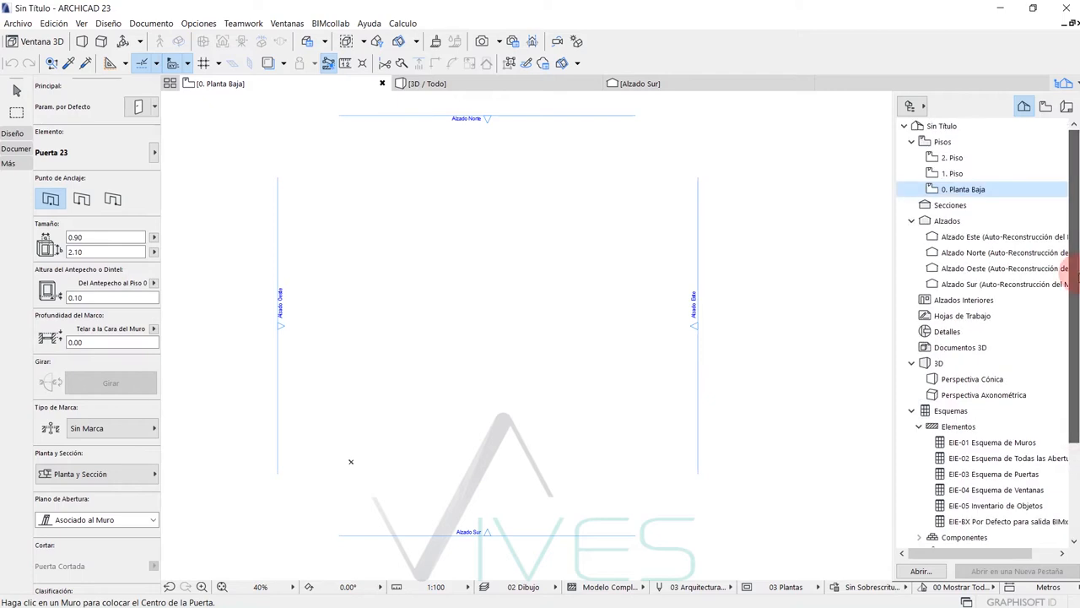
{"action": "left_click", "coordinate": [1046, 108]}
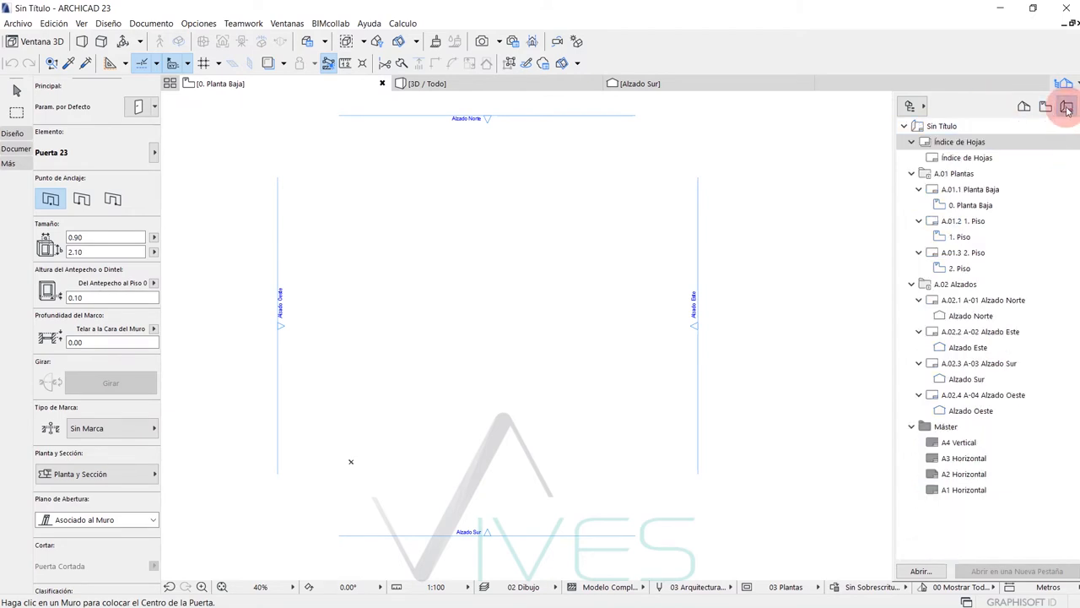
Step: Open the A.01.1 Planta Baja layout and examine its sheet and title block
{"action": "left_click", "coordinate": [970, 191]}
{"action": "double_click", "coordinate": [971, 190]}
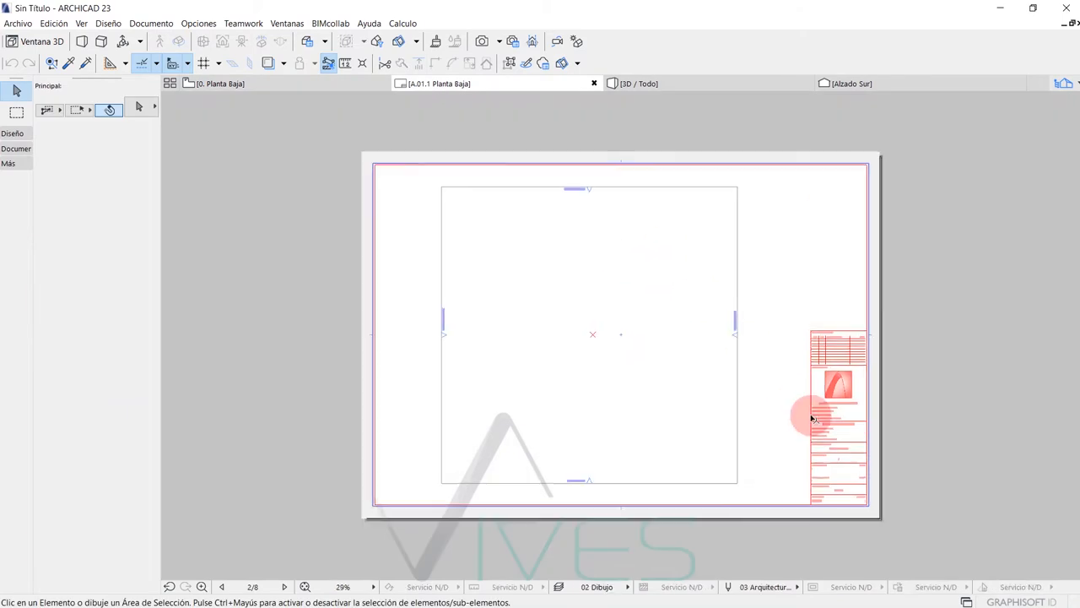
{"action": "scroll", "coordinate": [808, 403], "scroll_direction": "up", "scroll_amount": 2}
{"action": "scroll", "coordinate": [800, 392], "scroll_direction": "up", "scroll_amount": 2}
{"action": "scroll", "coordinate": [799, 390], "scroll_direction": "down", "scroll_amount": 2}
{"action": "middle_click_drag", "start_coordinate": [797, 385], "coordinate": [799, 411]}
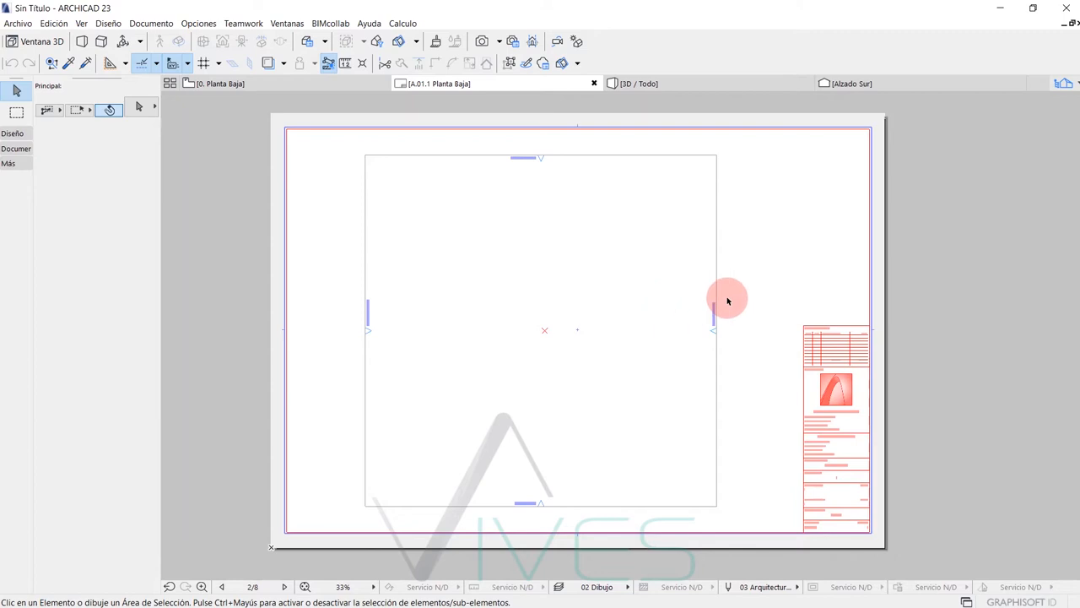
{"action": "scroll", "coordinate": [803, 372], "scroll_direction": "up", "scroll_amount": 2}
{"action": "scroll", "coordinate": [808, 382], "scroll_direction": "up", "scroll_amount": 5}
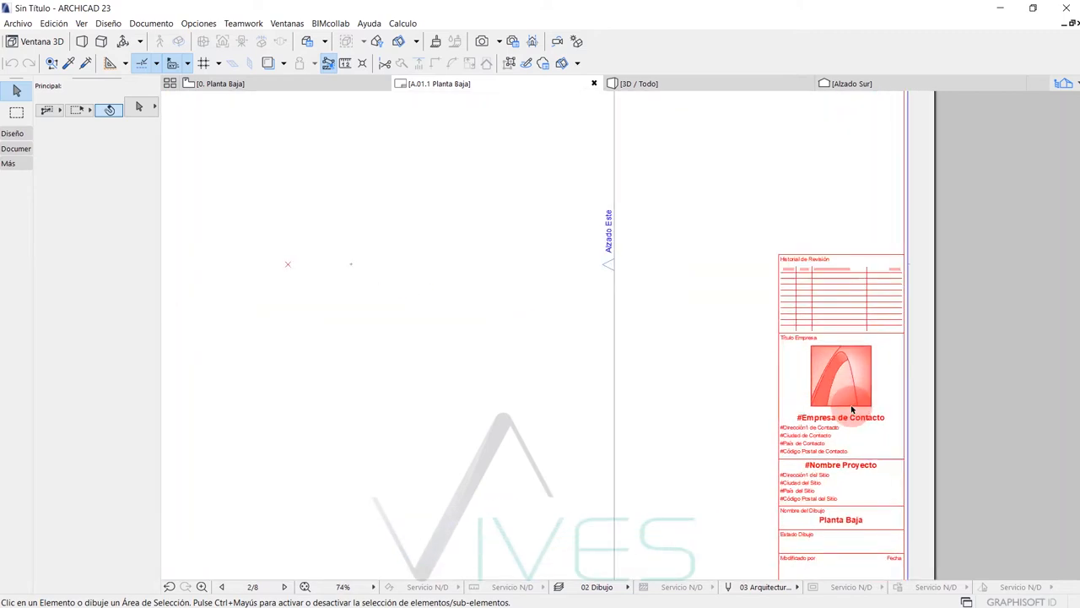
{"action": "scroll", "coordinate": [748, 312], "scroll_direction": "down", "scroll_amount": 7}
{"action": "scroll", "coordinate": [741, 307], "scroll_direction": "down", "scroll_amount": 1}
{"action": "middle_click_drag", "start_coordinate": [742, 306], "coordinate": [755, 369]}
{"action": "scroll", "coordinate": [756, 369], "scroll_direction": "up", "scroll_amount": 2}
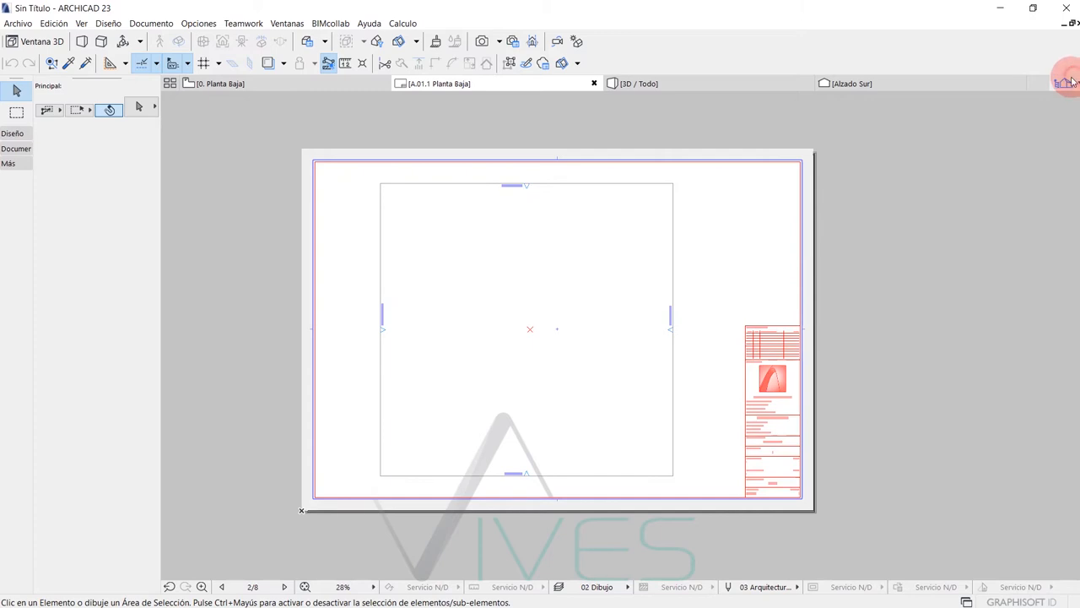
Step: Open the A4 Vertical master layout and examine its title block
{"action": "left_click", "coordinate": [1065, 83]}
{"action": "double_click", "coordinate": [971, 444]}
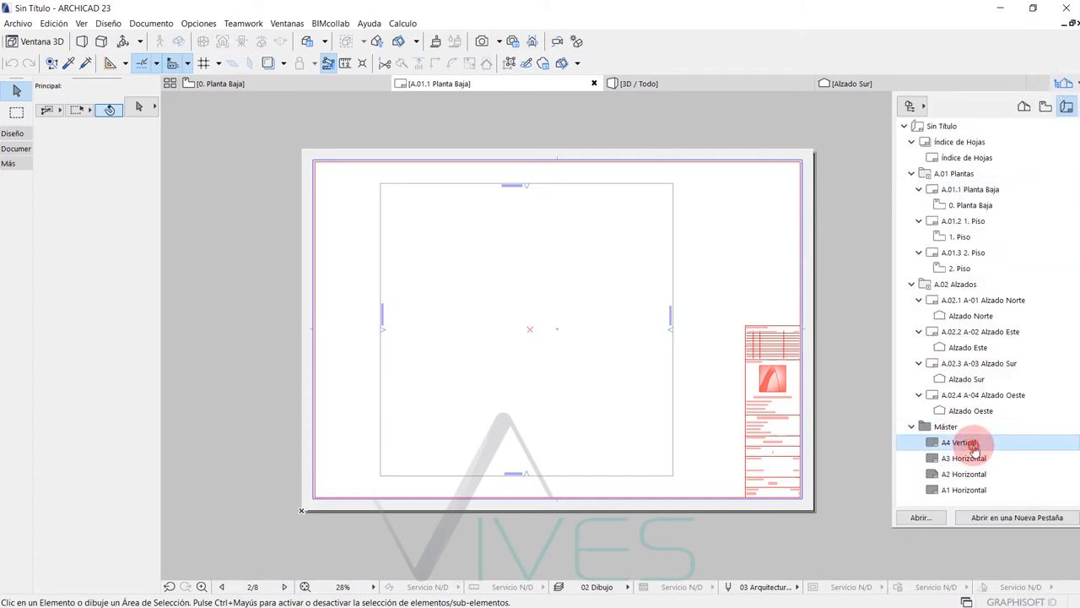
{"action": "scroll", "coordinate": [361, 509], "scroll_direction": "up", "scroll_amount": 4}
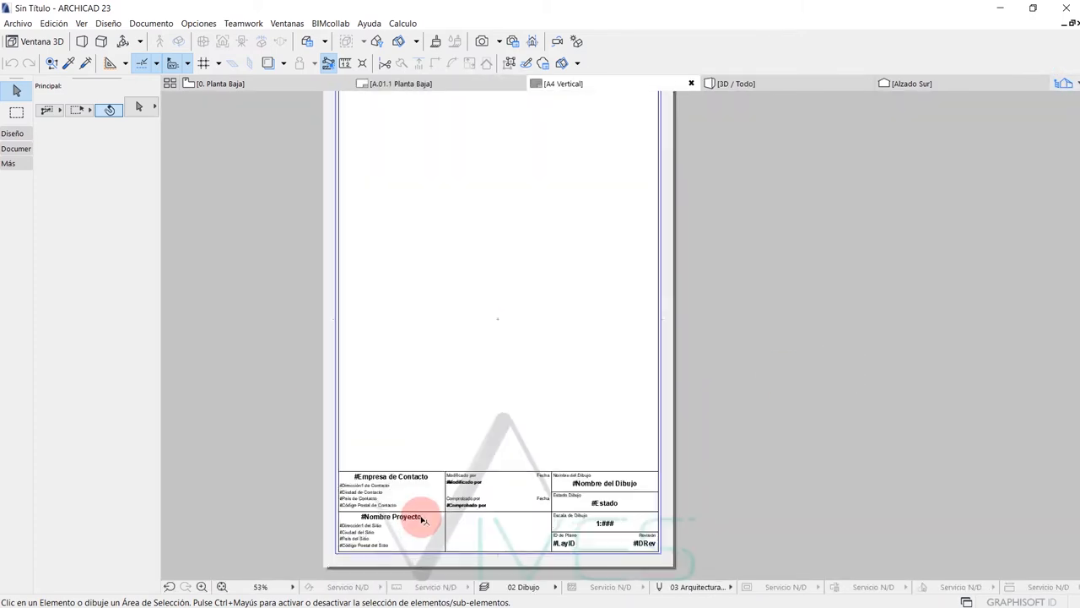
Step: Return to the 0. Planta Baja floor plan through the project map
{"action": "left_click", "coordinate": [1075, 79]}
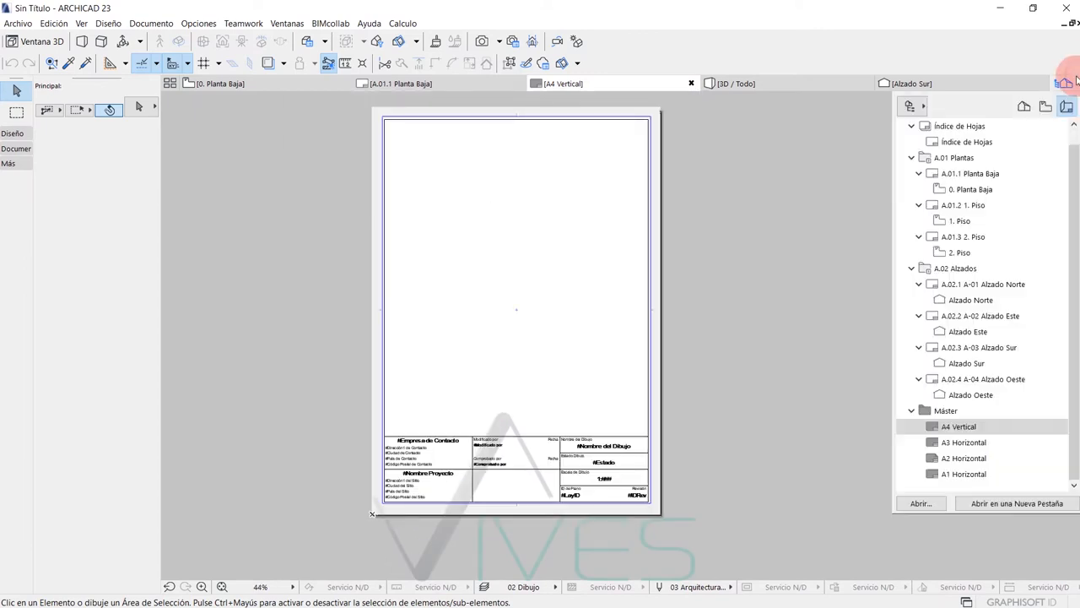
{"action": "left_click", "coordinate": [1024, 108]}
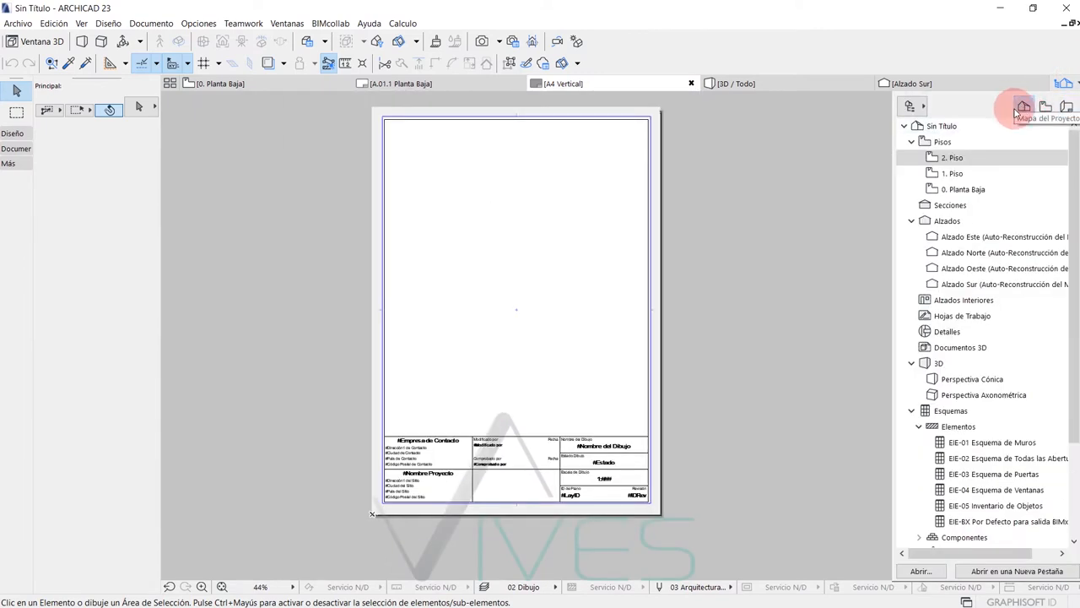
{"action": "double_click", "coordinate": [969, 189]}
{"action": "middle_click_drag", "start_coordinate": [394, 361], "coordinate": [446, 372]}
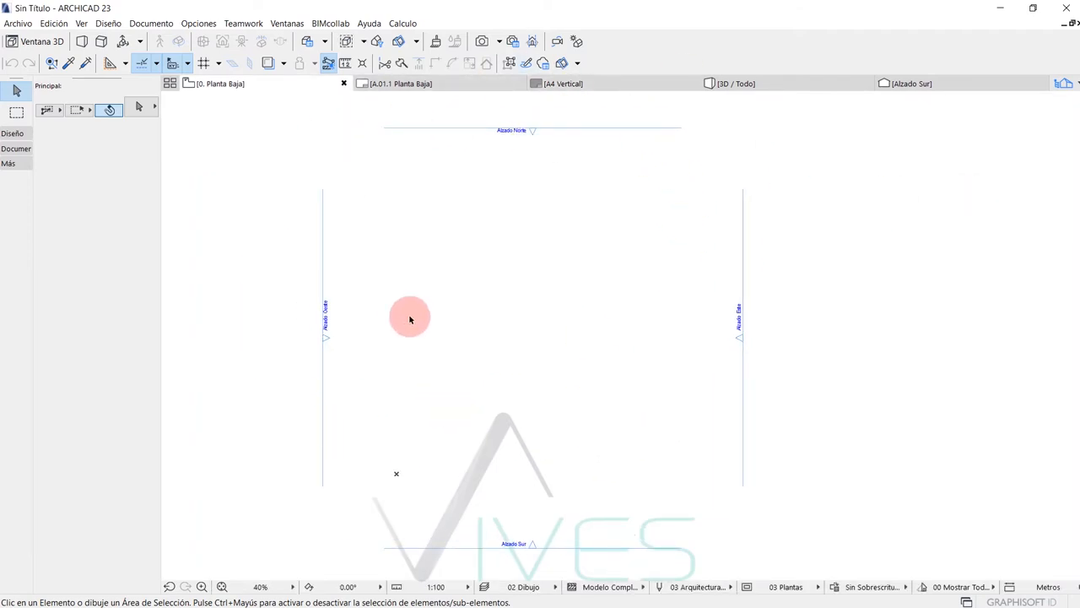
{"action": "middle_click_drag", "start_coordinate": [436, 127], "coordinate": [454, 131]}
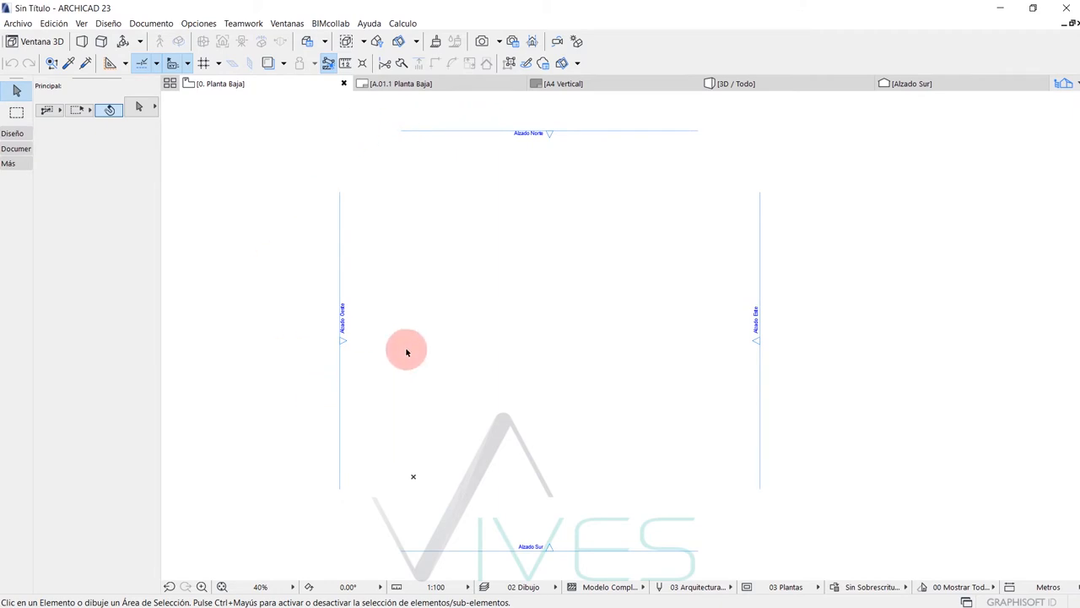
{"action": "middle_click_drag", "start_coordinate": [528, 256], "coordinate": [533, 265]}
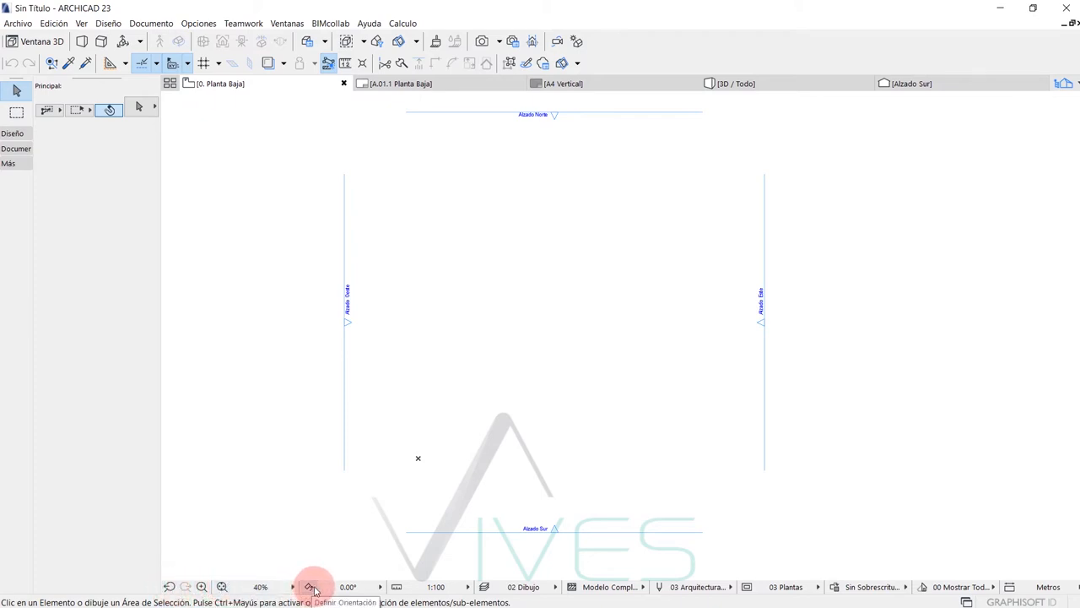
Step: Set the floor plan scale to 1:50
{"action": "left_click", "coordinate": [396, 588]}
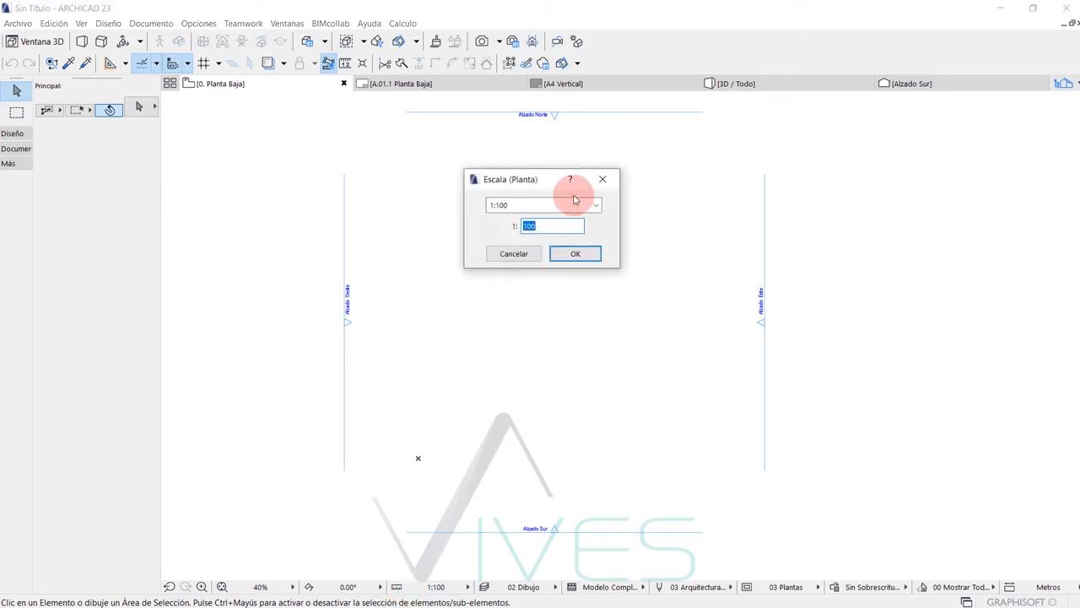
{"action": "left_click", "coordinate": [581, 208]}
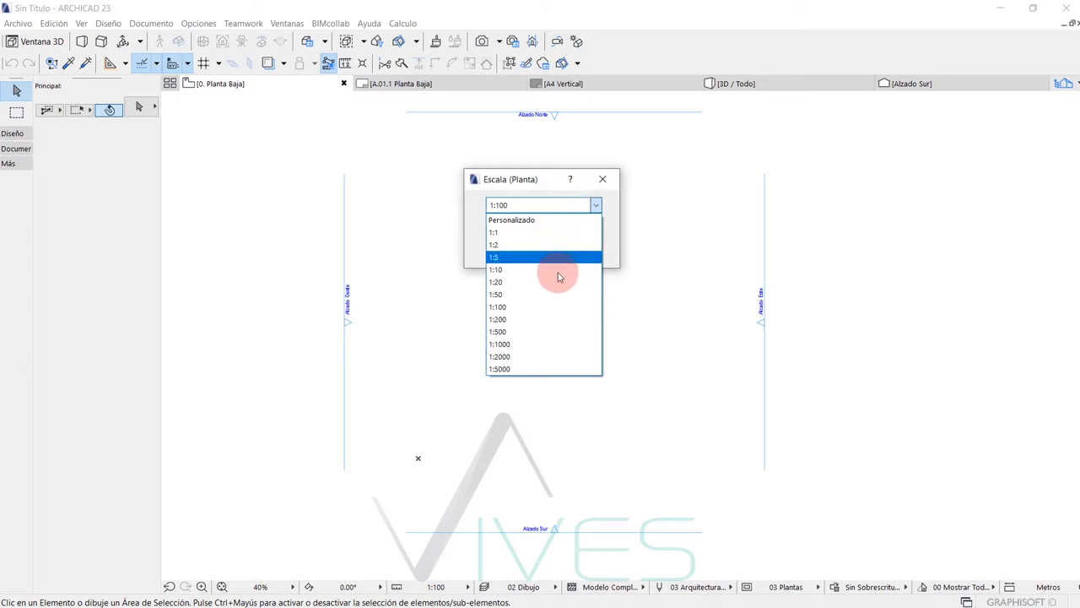
{"action": "left_click", "coordinate": [549, 180]}
{"action": "left_click", "coordinate": [547, 204]}
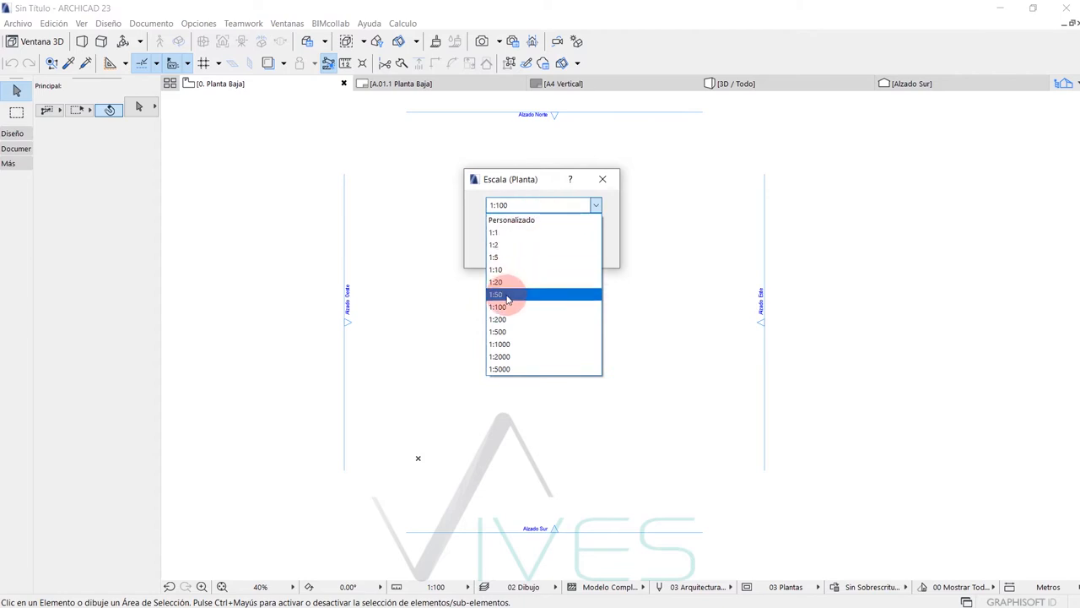
{"action": "left_click", "coordinate": [507, 295]}
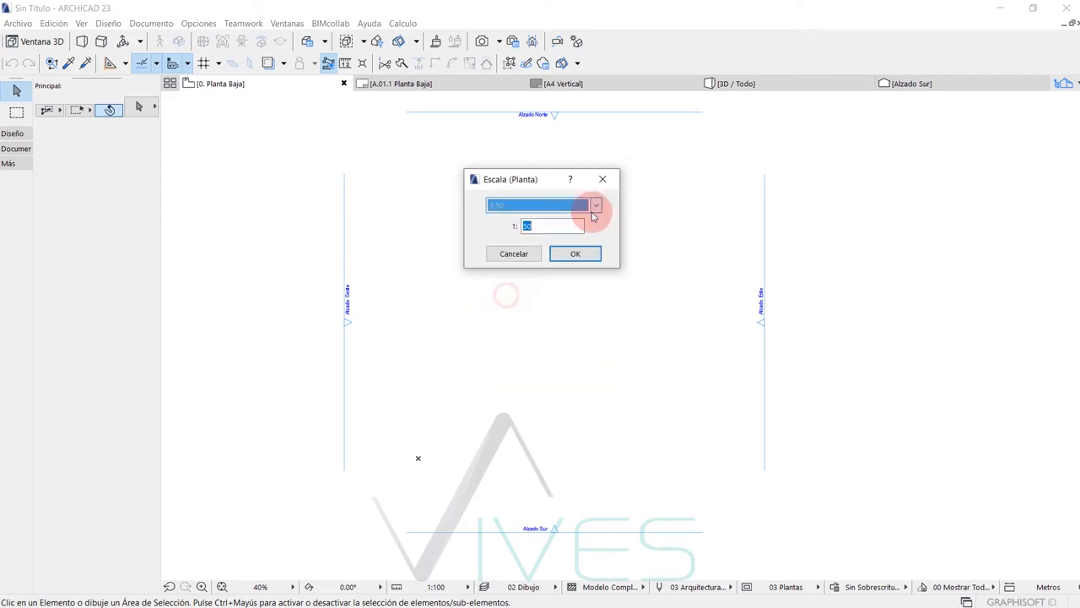
{"action": "left_click", "coordinate": [574, 254]}
{"action": "left_click", "coordinate": [435, 587]}
{"action": "left_click", "coordinate": [439, 586]}
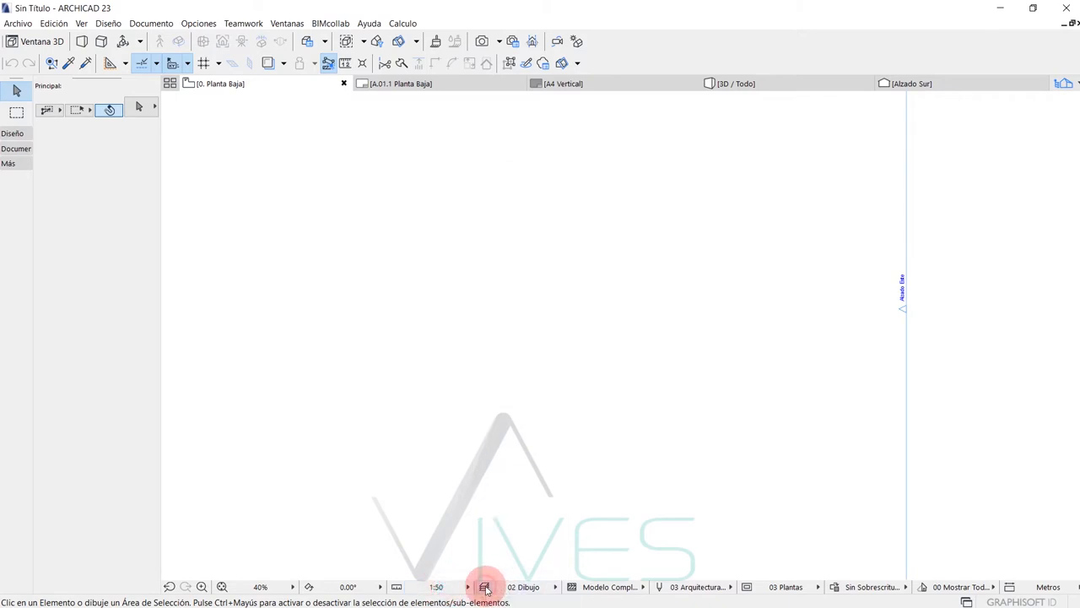
Step: Open the layer settings and examine the layer states in combinations 03 Plantas - Preliminar through 07 Plantas - Estructural
{"action": "left_click", "coordinate": [485, 587]}
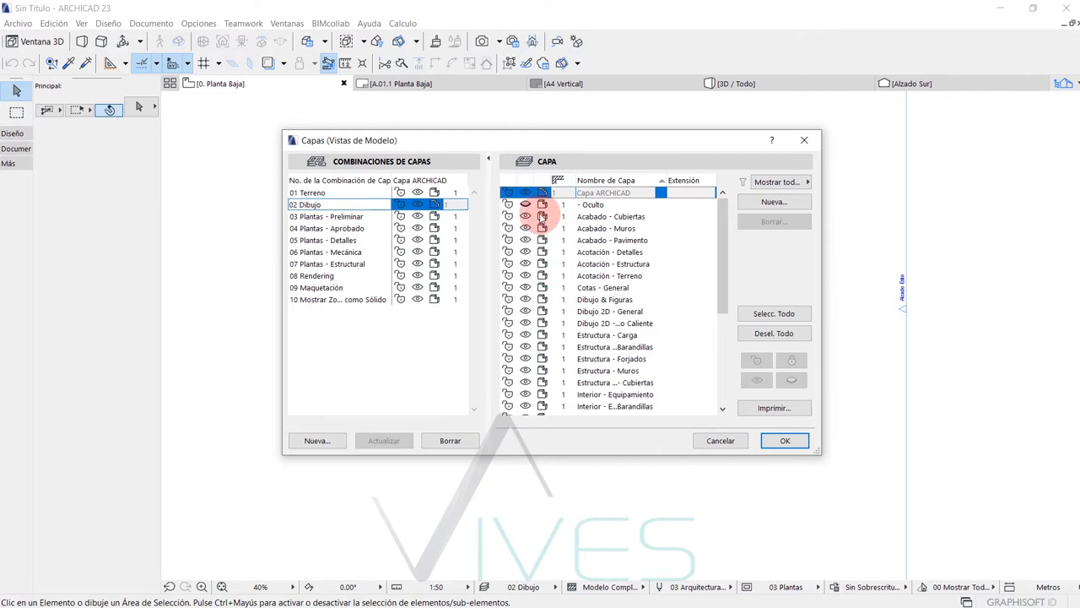
{"action": "left_click_drag", "start_coordinate": [569, 140], "coordinate": [541, 136]}
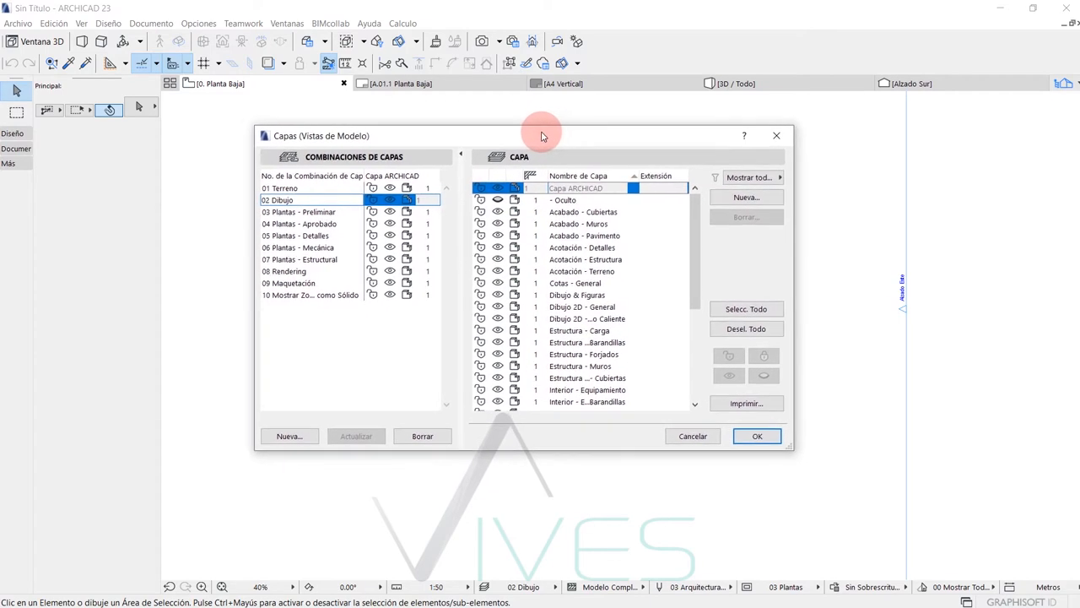
{"action": "scroll", "coordinate": [574, 296], "scroll_direction": "down", "scroll_amount": 5}
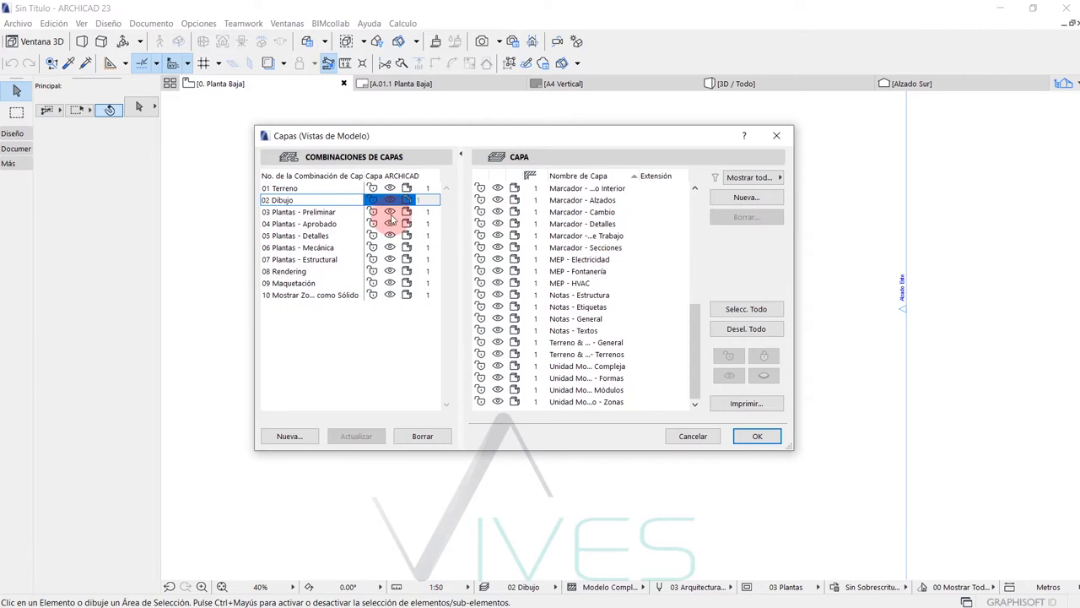
{"action": "left_click", "coordinate": [306, 212]}
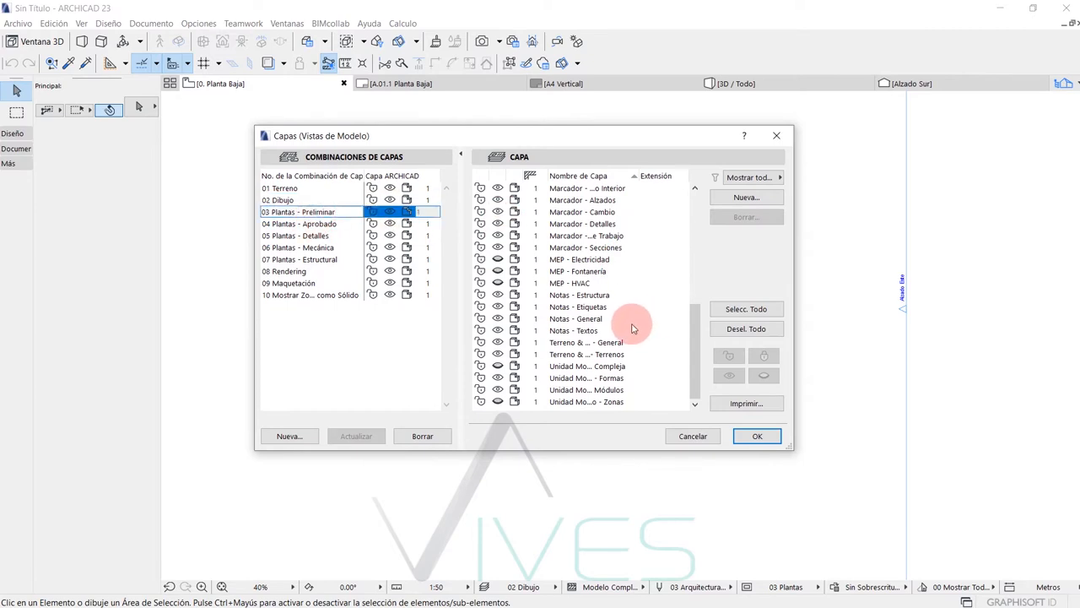
{"action": "left_click", "coordinate": [326, 224]}
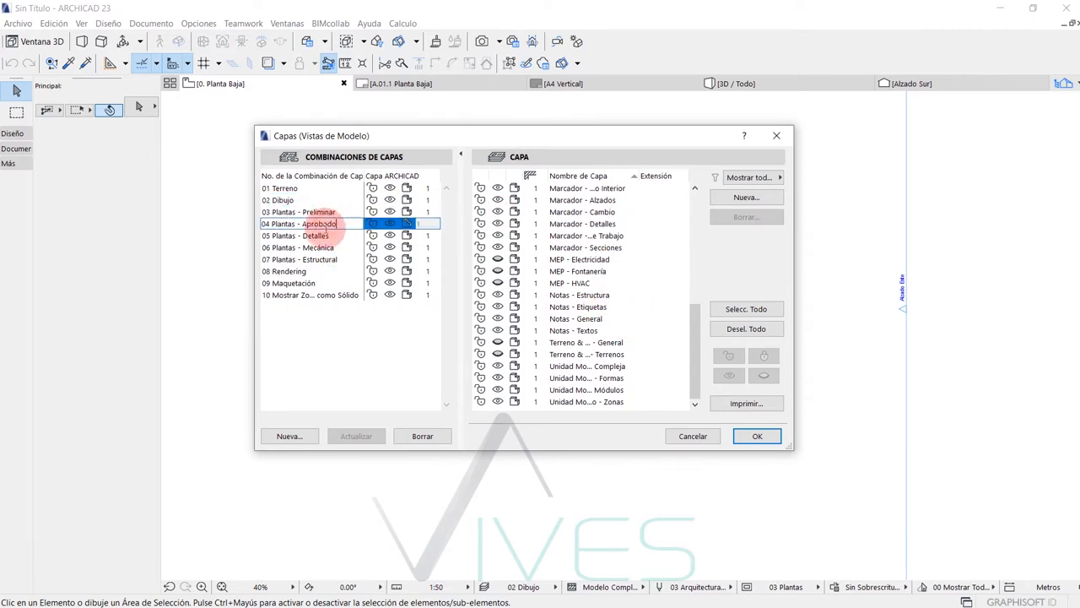
{"action": "left_click", "coordinate": [326, 236]}
{"action": "left_click", "coordinate": [326, 248]}
{"action": "left_click", "coordinate": [327, 260]}
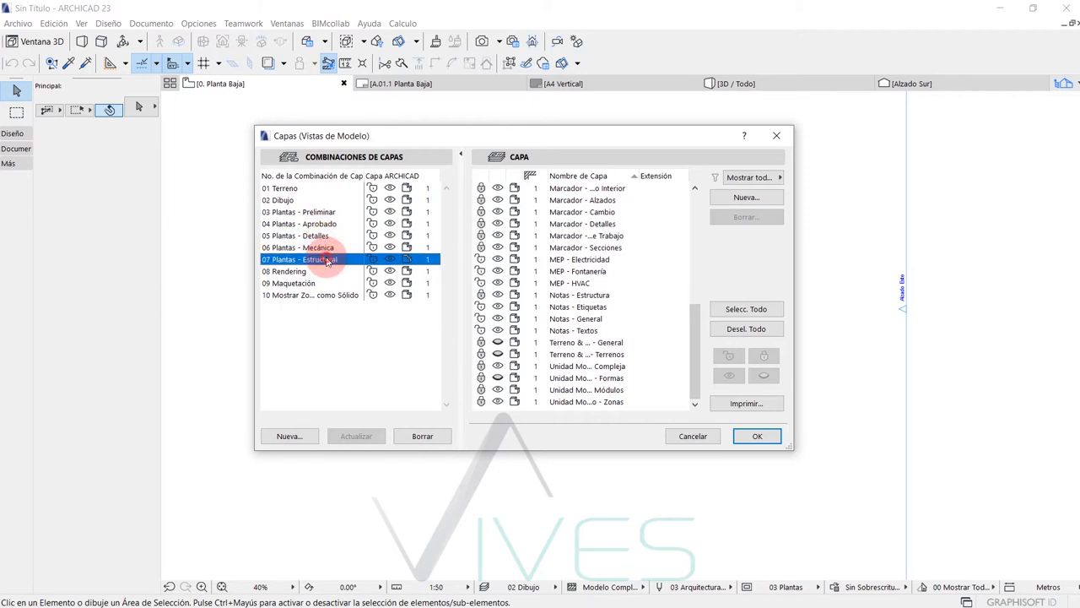
{"action": "left_click", "coordinate": [327, 260]}
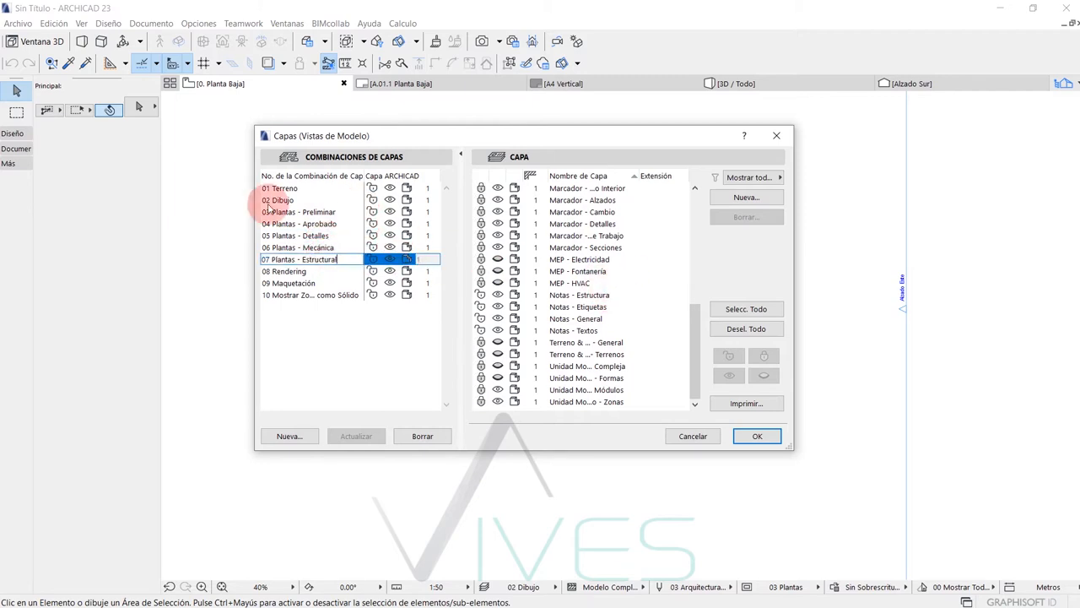
Step: Compare the layer states of the Terreno, Dibujo, Preliminar, Estructural, Rendering, Maquetación and 3D zones combinations, and close the layer settings without applying changes
{"action": "left_click", "coordinate": [314, 189]}
{"action": "left_click", "coordinate": [297, 200]}
{"action": "left_click", "coordinate": [312, 212]}
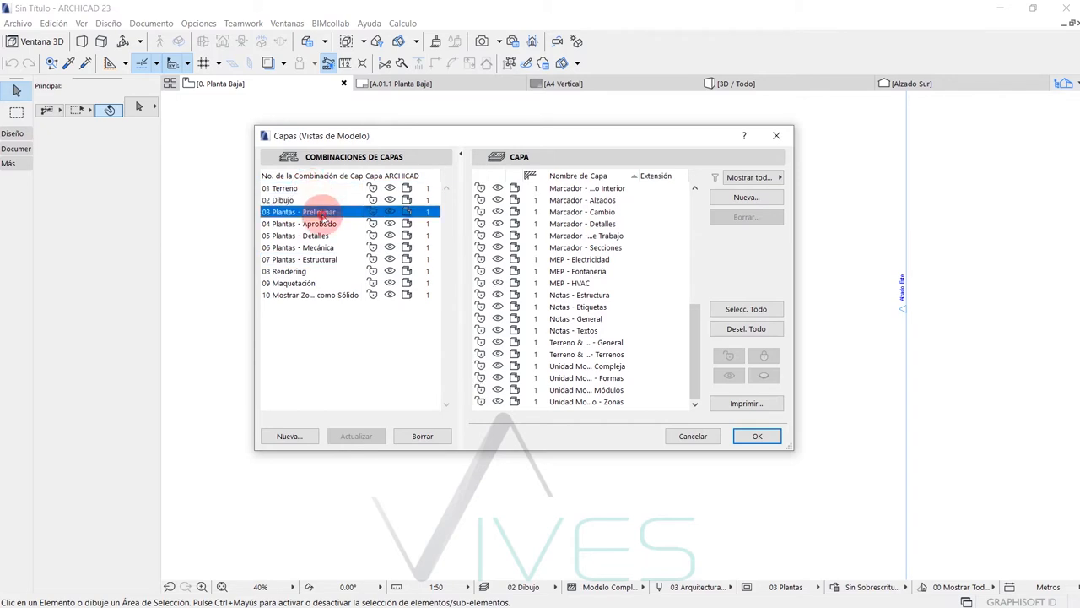
{"action": "left_click", "coordinate": [326, 260]}
{"action": "left_click", "coordinate": [325, 271]}
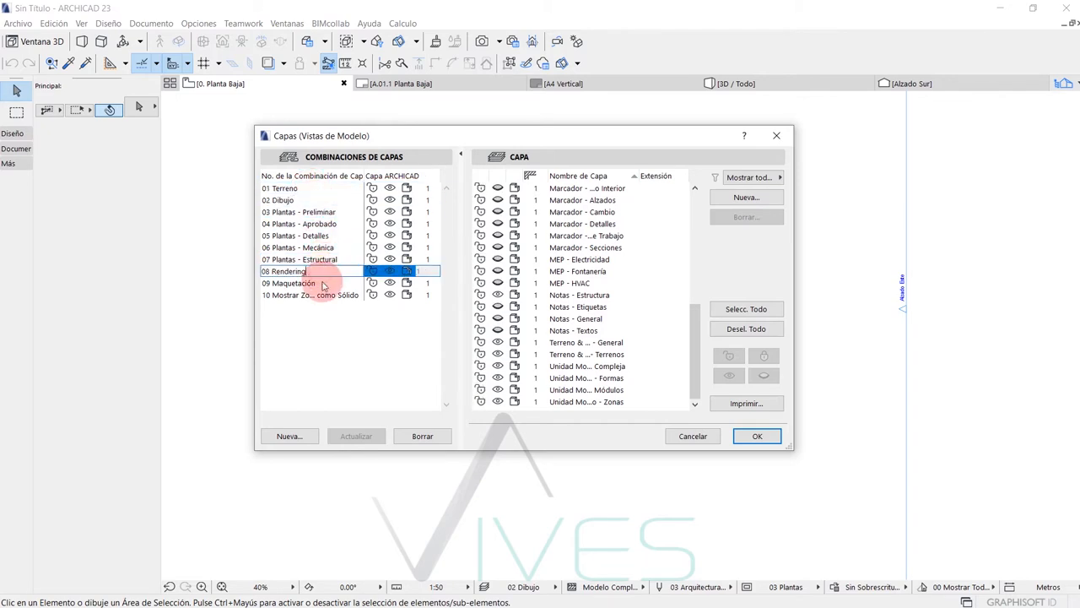
{"action": "left_click", "coordinate": [325, 283]}
{"action": "left_click", "coordinate": [326, 294]}
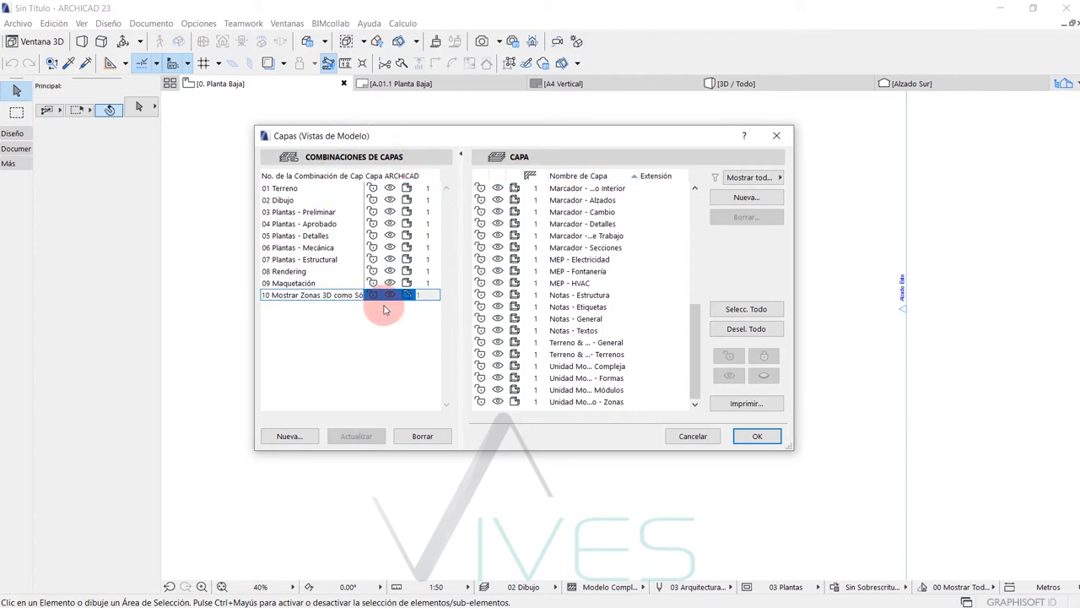
{"action": "left_click", "coordinate": [705, 437]}
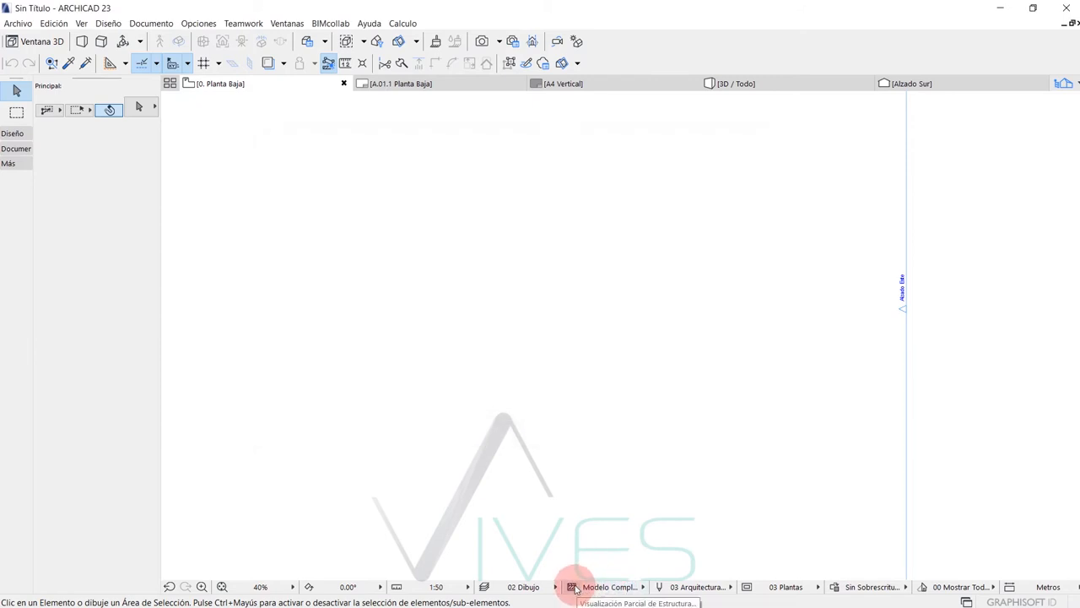
Step: Review the partial structure display options and leave them without applying changes
{"action": "left_click", "coordinate": [577, 588]}
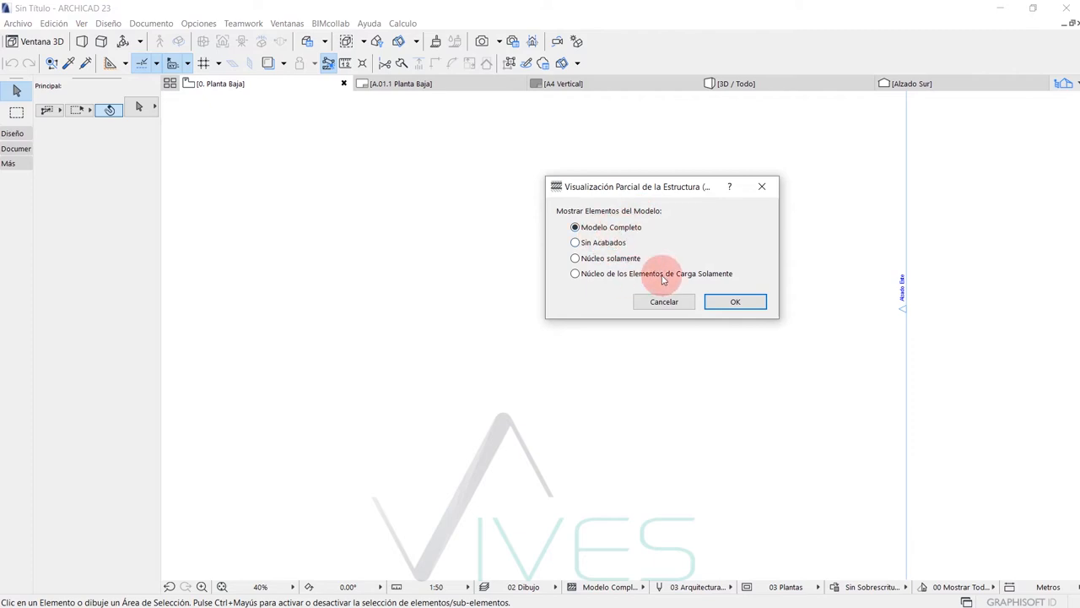
{"action": "left_click", "coordinate": [664, 302]}
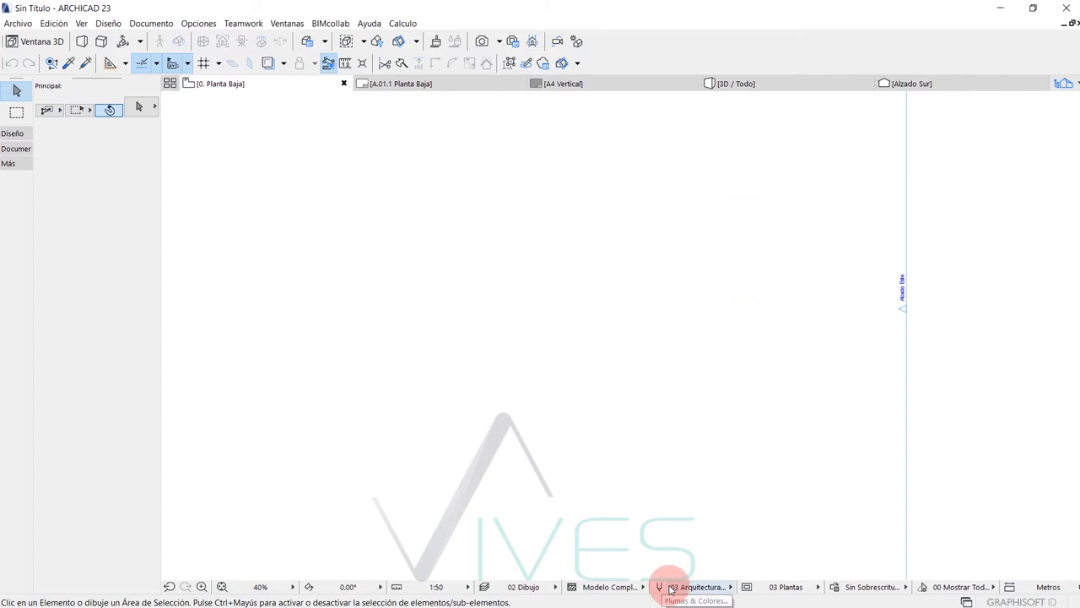
Step: Switch the pen set to 02 Terreno 500 and restore it to 03 Arquitectura 100
{"action": "left_click", "coordinate": [691, 586]}
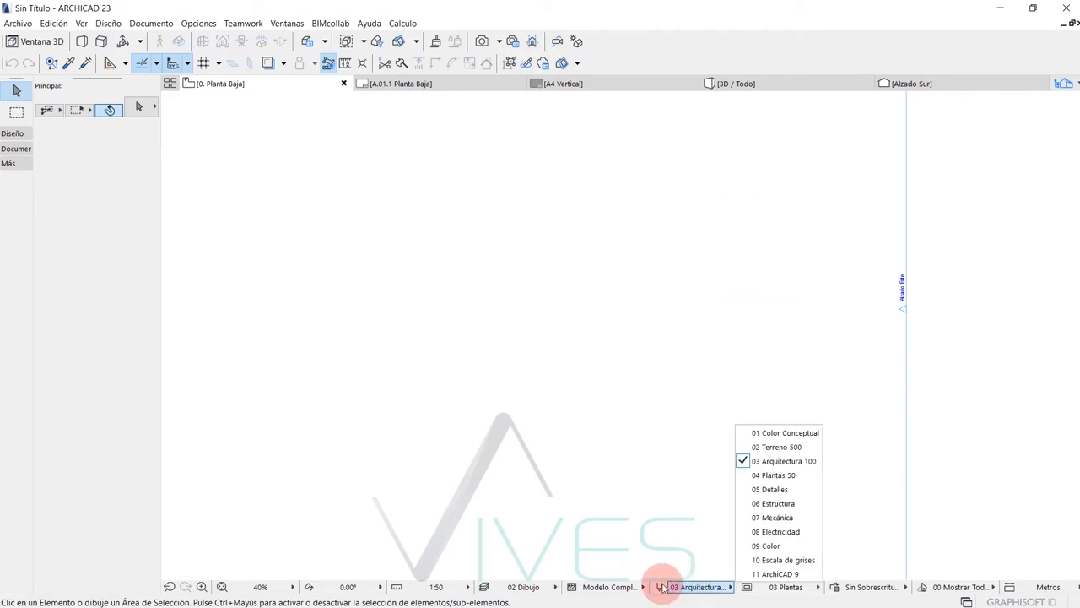
{"action": "left_click", "coordinate": [778, 446]}
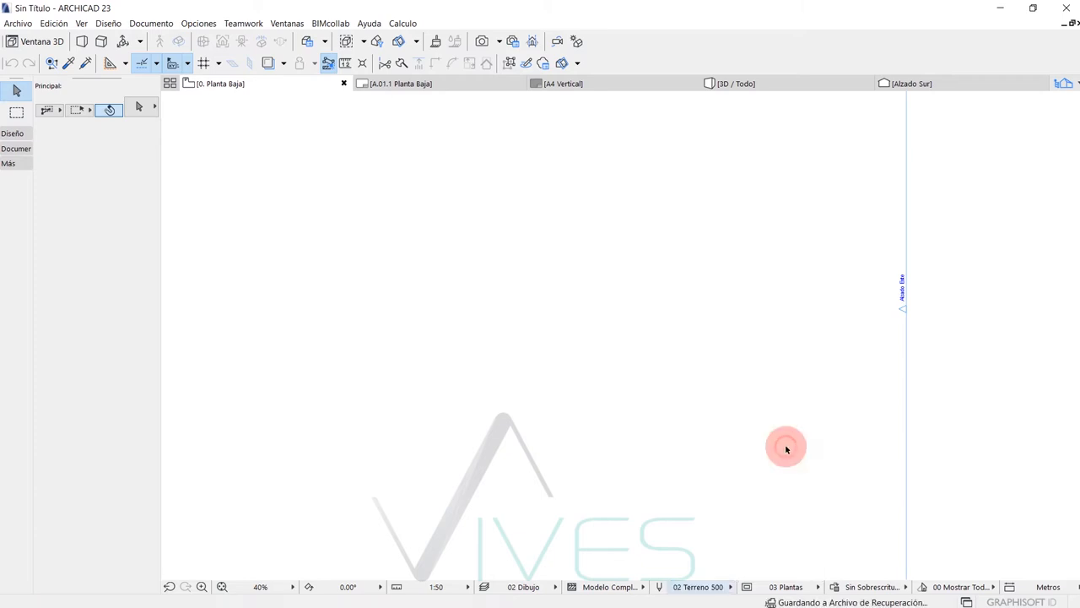
{"action": "left_click", "coordinate": [699, 588]}
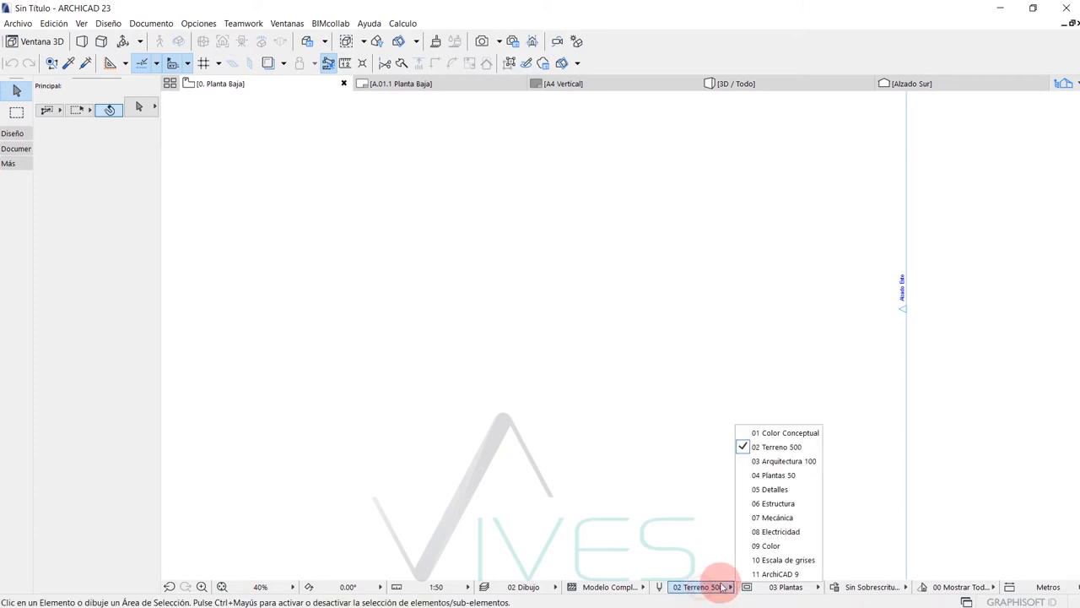
{"action": "left_click", "coordinate": [791, 461]}
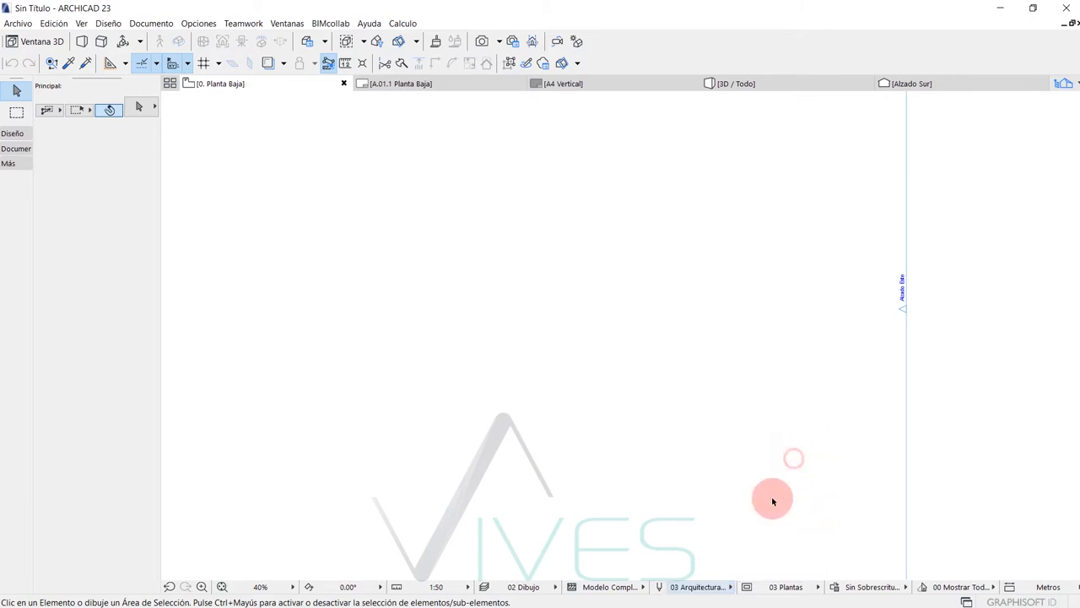
Step: Reframe the floor plan to show the elevation markers surrounding the drawing area
{"action": "scroll", "coordinate": [698, 534], "scroll_direction": "down", "scroll_amount": 3}
{"action": "scroll", "coordinate": [697, 533], "scroll_direction": "down", "scroll_amount": 1}
{"action": "middle_click_drag", "start_coordinate": [697, 533], "coordinate": [719, 509]}
{"action": "scroll", "coordinate": [692, 474], "scroll_direction": "up", "scroll_amount": 1}
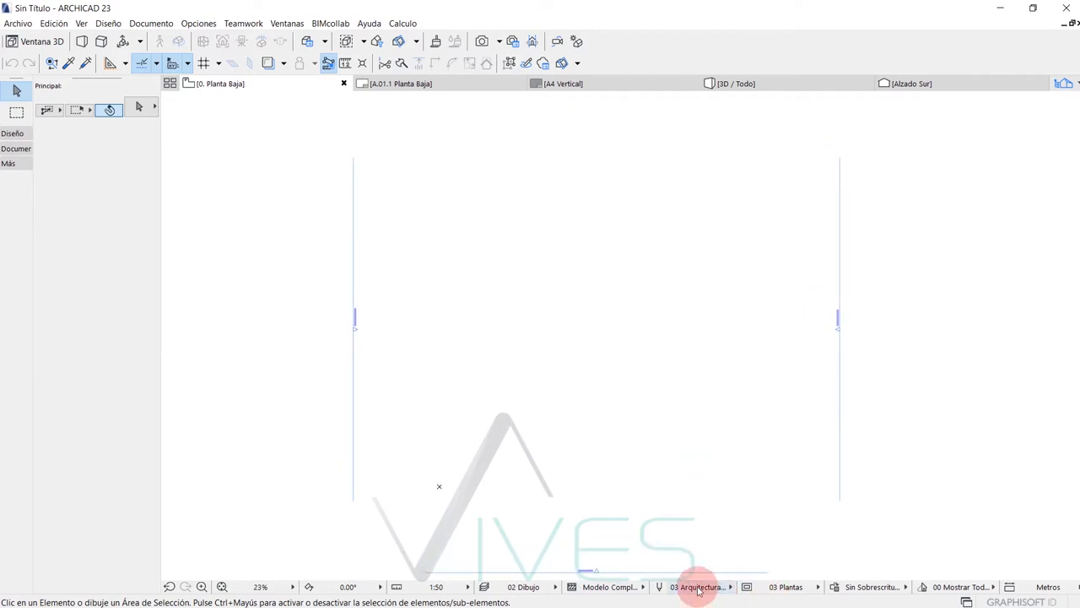
{"action": "middle_click_drag", "start_coordinate": [682, 569], "coordinate": [624, 460]}
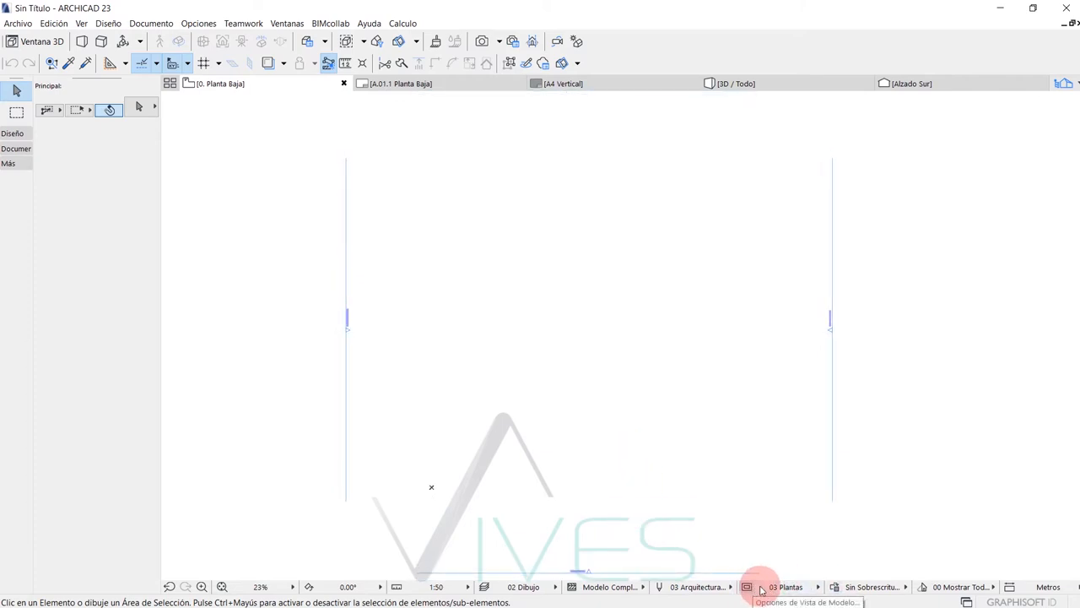
Step: Review the available model view options and graphic override combinations without choosing another one
{"action": "left_click", "coordinate": [789, 586]}
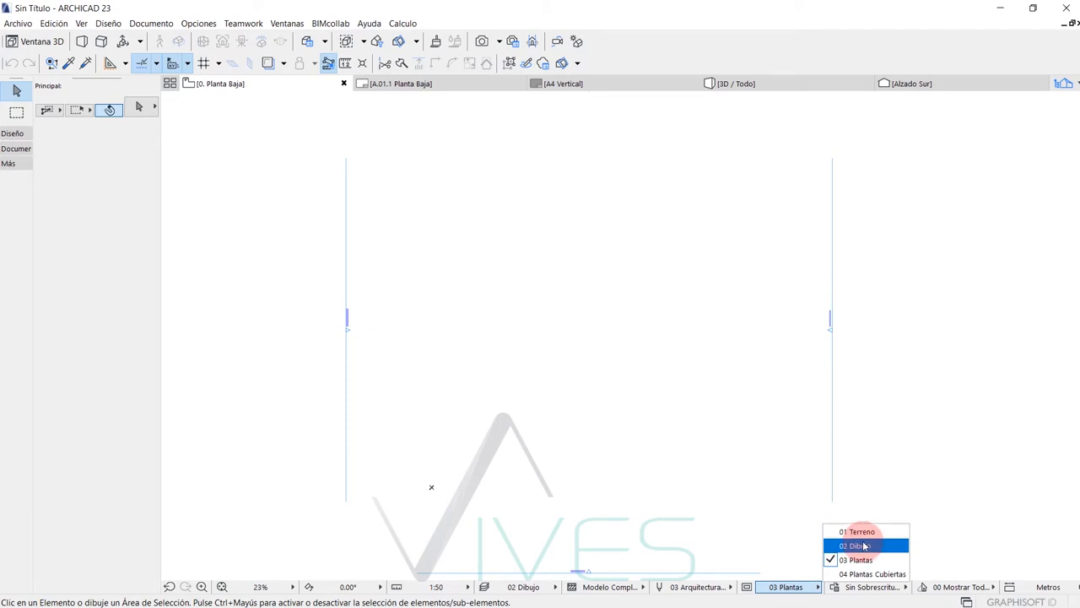
{"action": "left_click", "coordinate": [769, 491]}
{"action": "middle_click_drag", "start_coordinate": [769, 489], "coordinate": [753, 485]}
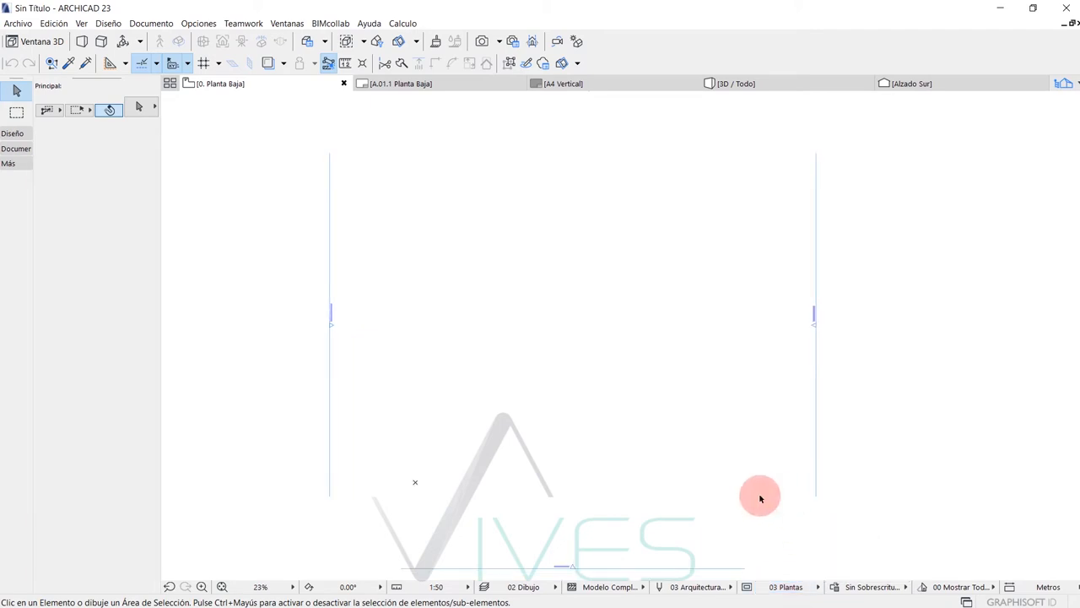
{"action": "left_click", "coordinate": [854, 587]}
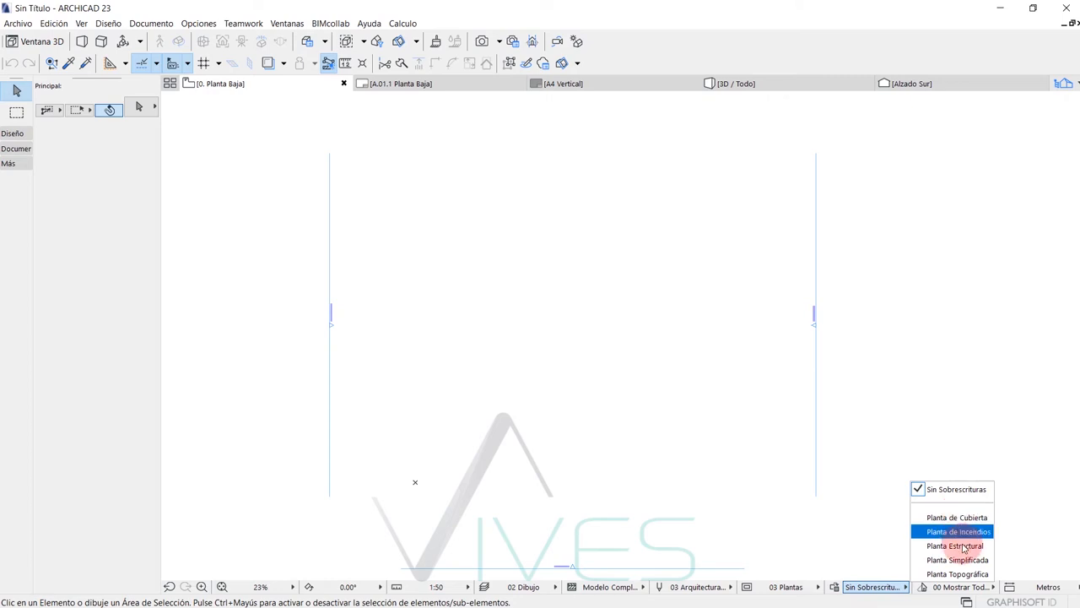
{"action": "left_click", "coordinate": [855, 473]}
{"action": "mouse_move", "coordinate": [840, 473]}
{"action": "middle_mouse_down"}
{"action": "mouse_move", "coordinate": [786, 477]}
{"action": "mouse_move", "coordinate": [787, 494]}
{"action": "middle_mouse_up"}
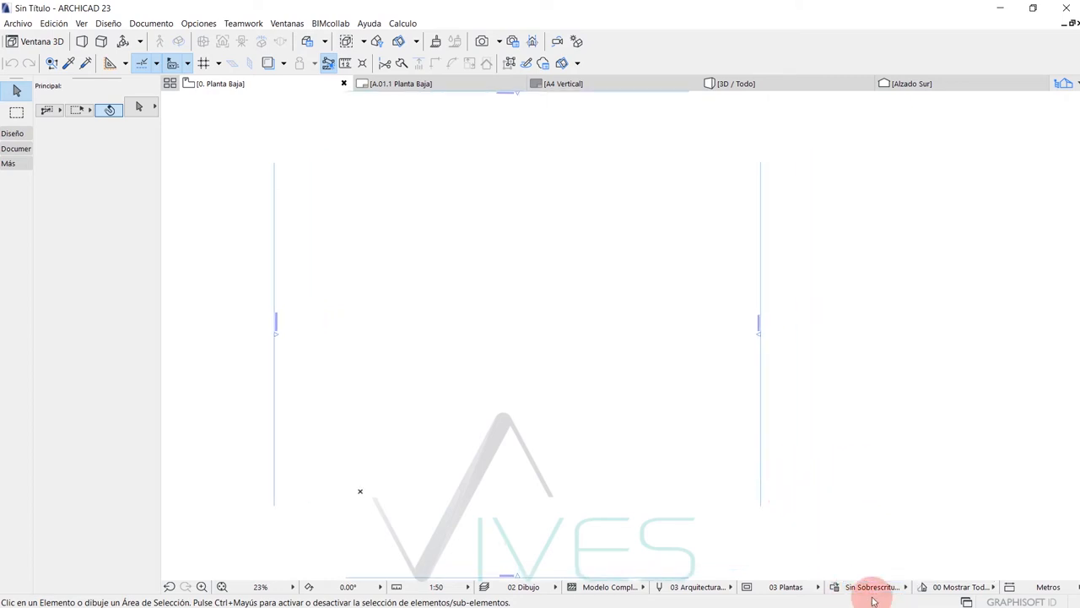
{"action": "middle_click_drag", "start_coordinate": [869, 524], "coordinate": [859, 519]}
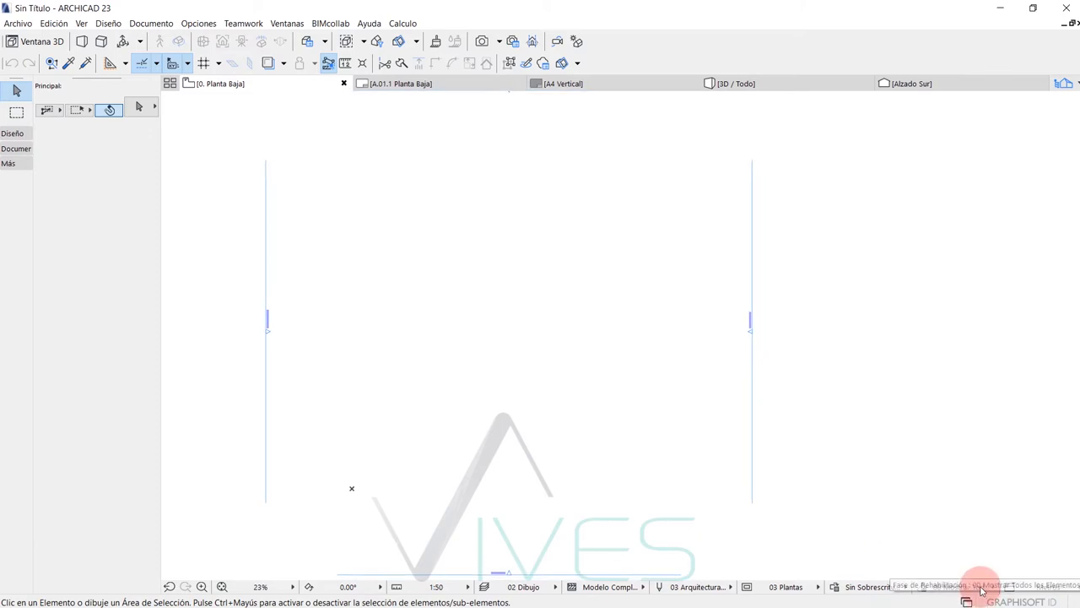
Step: Review the renovation filters and the dimension unit standards without choosing another option
{"action": "left_click", "coordinate": [975, 587]}
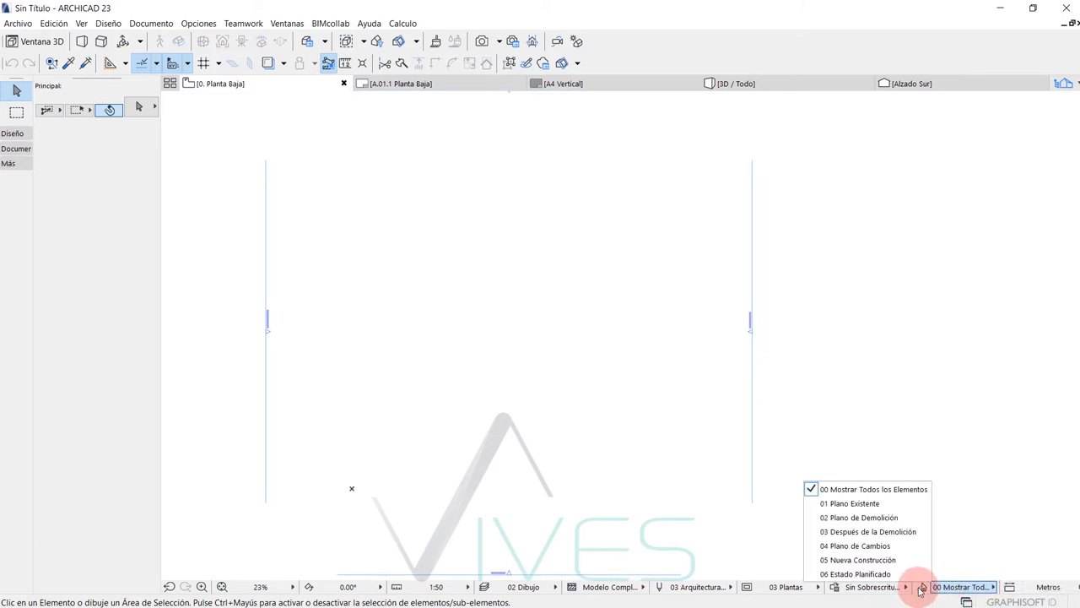
{"action": "left_click", "coordinate": [1013, 549]}
{"action": "left_click", "coordinate": [1045, 587]}
{"action": "key", "text": "Down"}
{"action": "key", "text": "Down"}
{"action": "key", "text": "Down"}
{"action": "key", "text": "Down"}
{"action": "key", "text": "Down"}
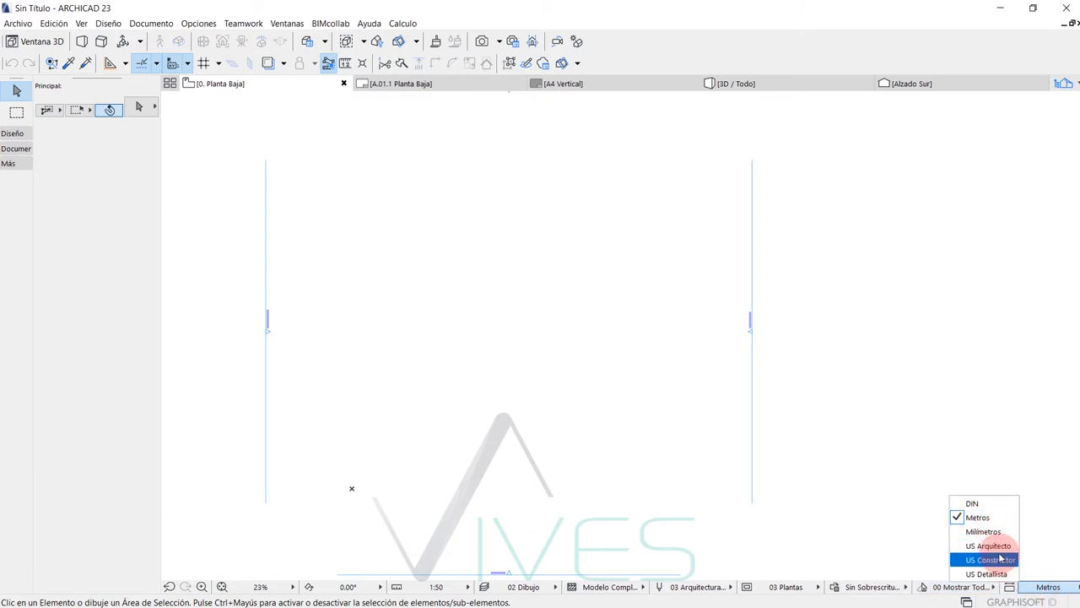
{"action": "left_click", "coordinate": [817, 470]}
{"action": "middle_click_drag", "start_coordinate": [535, 507], "coordinate": [552, 506]}
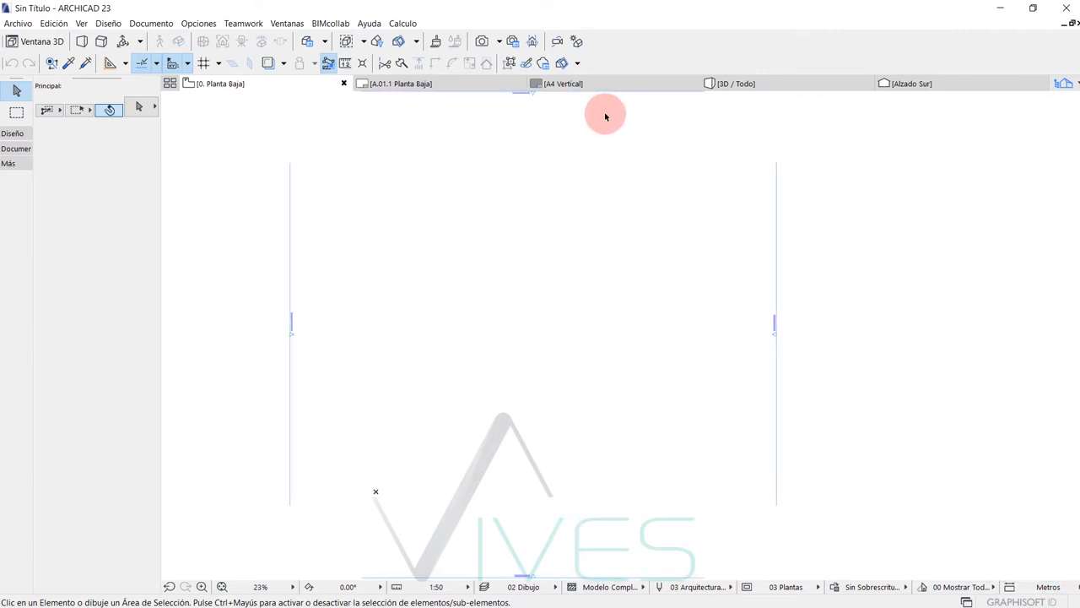
Step: Expand the Diseño tools in the toolbox and examine the project origin in the floor plan
{"action": "left_click", "coordinate": [31, 137]}
{"action": "middle_click_drag", "start_coordinate": [430, 316], "coordinate": [483, 322]}
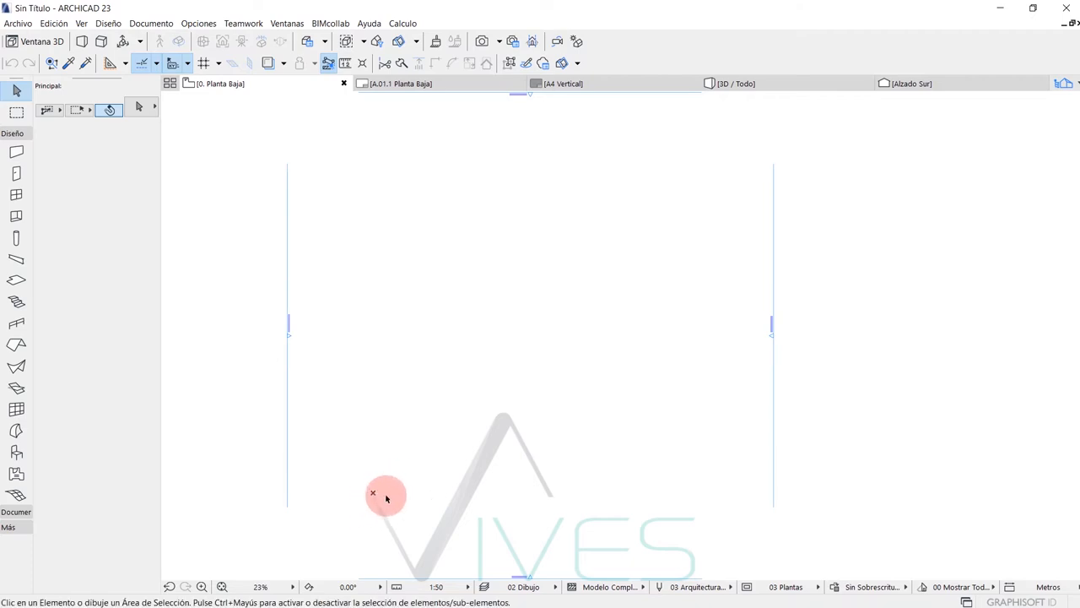
{"action": "mouse_move", "coordinate": [372, 494]}
{"action": "middle_mouse_down"}
{"action": "mouse_move", "coordinate": [365, 470]}
{"action": "mouse_move", "coordinate": [354, 505]}
{"action": "middle_mouse_up"}
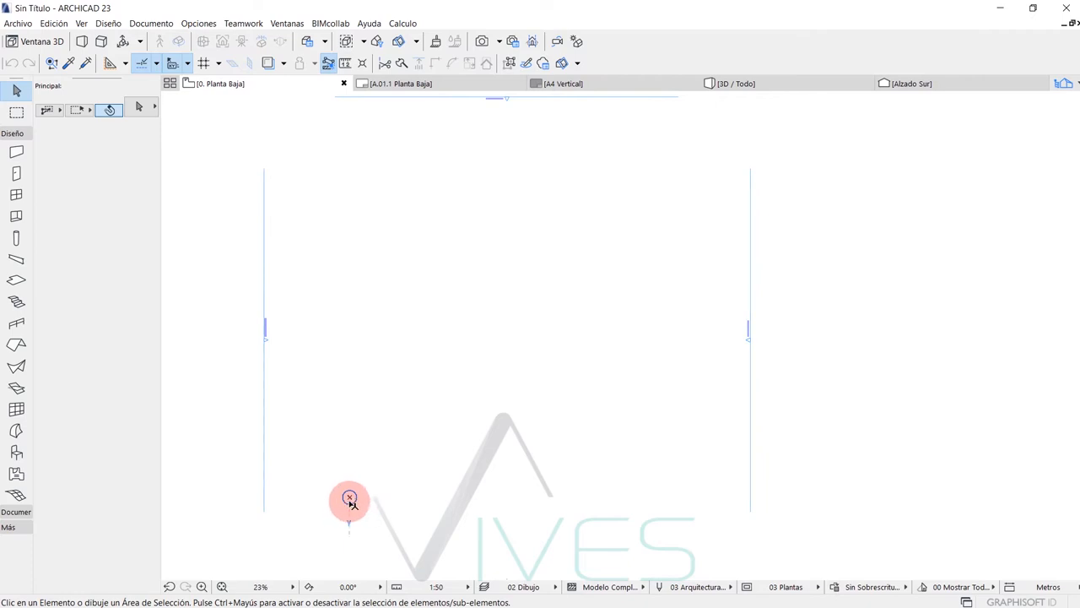
{"action": "scroll", "coordinate": [382, 497], "scroll_direction": "down", "scroll_amount": 2}
{"action": "mouse_move", "coordinate": [384, 494]}
{"action": "middle_mouse_down"}
{"action": "mouse_move", "coordinate": [414, 504]}
{"action": "mouse_move", "coordinate": [430, 487]}
{"action": "mouse_move", "coordinate": [414, 491]}
{"action": "middle_mouse_up"}
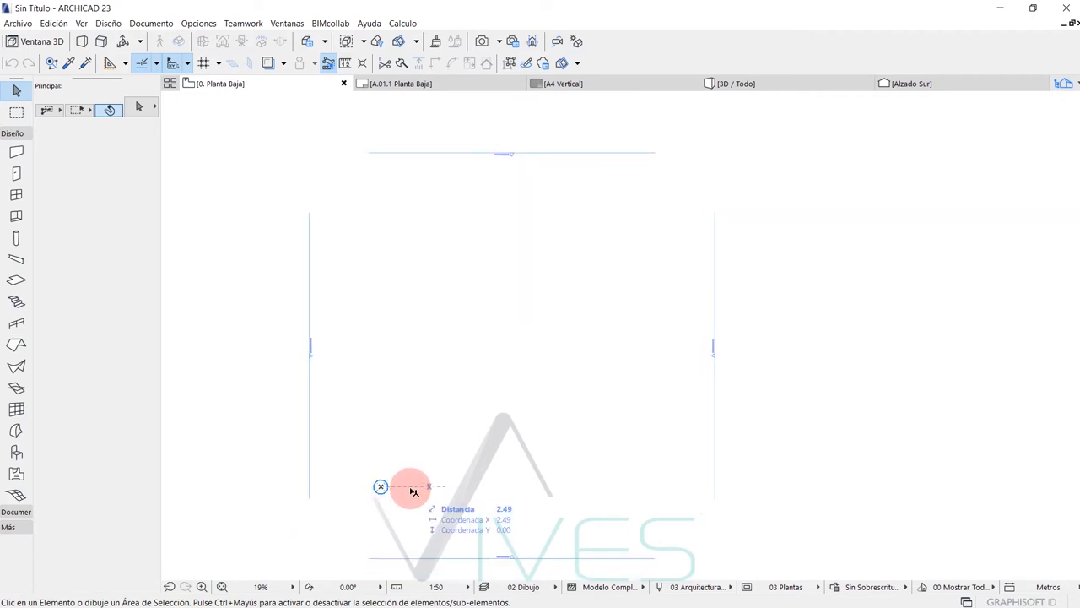
{"action": "middle_click_drag", "start_coordinate": [459, 444], "coordinate": [444, 441]}
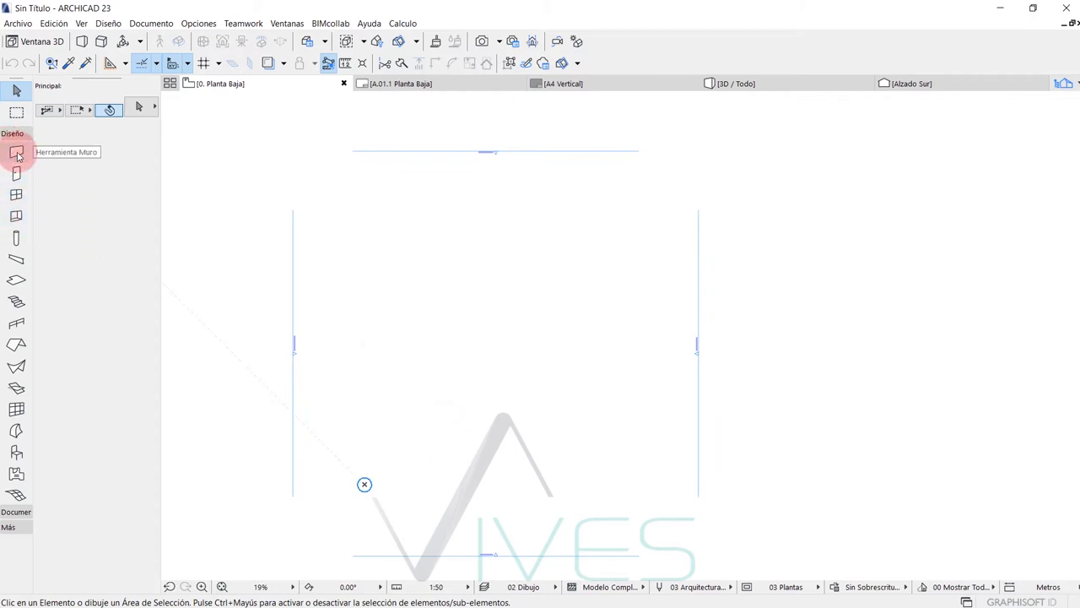
Step: Draw a closed chain of four straight walls beside the project origin and return to the Arrow tool
{"action": "left_click", "coordinate": [17, 153]}
{"action": "left_click", "coordinate": [414, 466]}
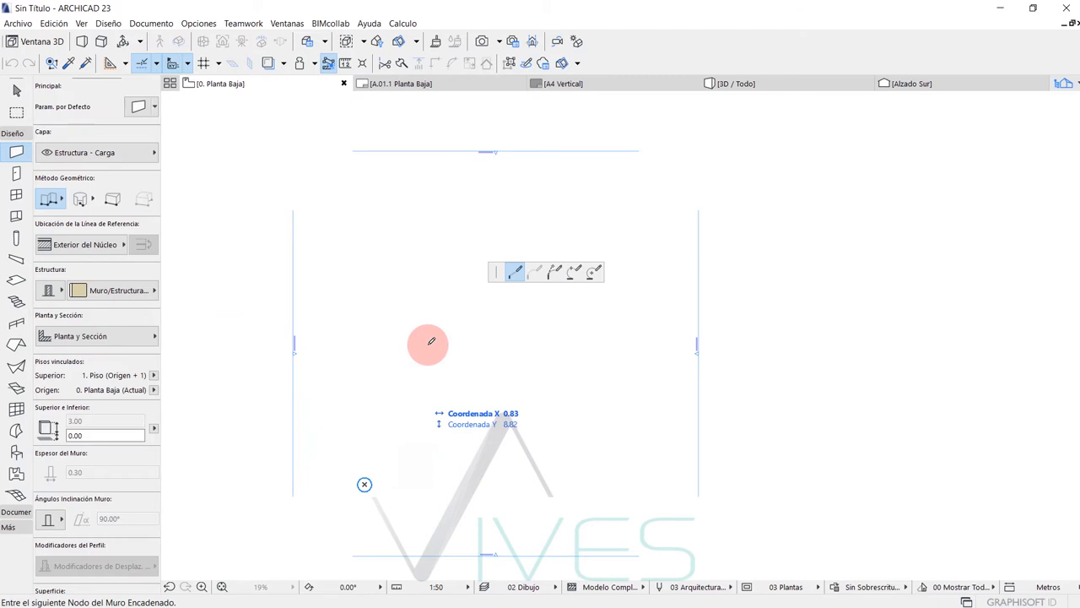
{"action": "left_click", "coordinate": [427, 345]}
{"action": "left_click", "coordinate": [546, 341]}
{"action": "left_click", "coordinate": [553, 465]}
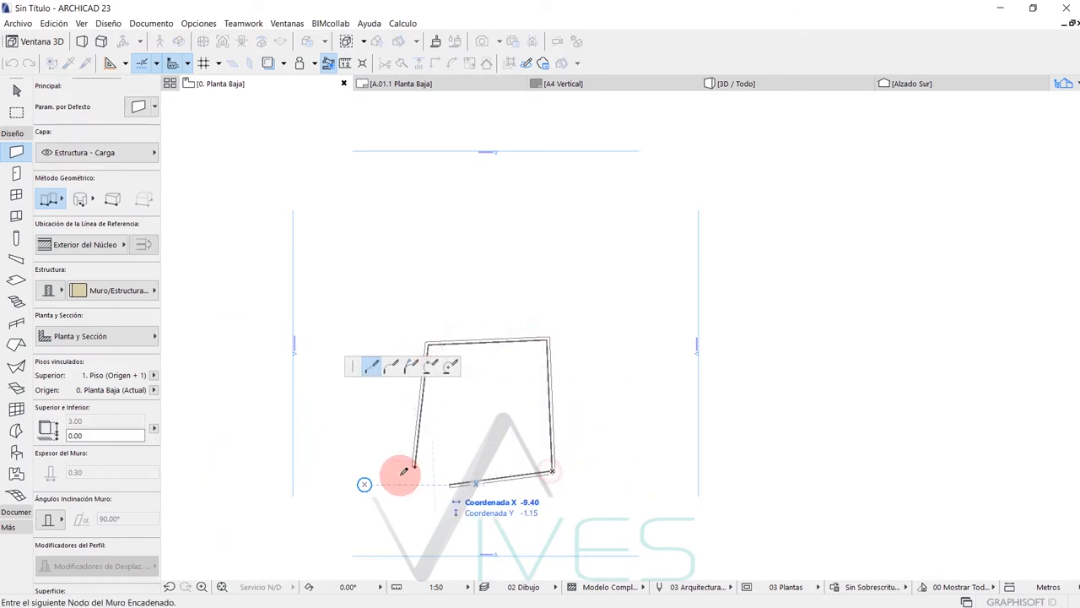
{"action": "left_click", "coordinate": [414, 466]}
{"action": "middle_click_drag", "start_coordinate": [511, 456], "coordinate": [520, 414]}
{"action": "left_click", "coordinate": [15, 91]}
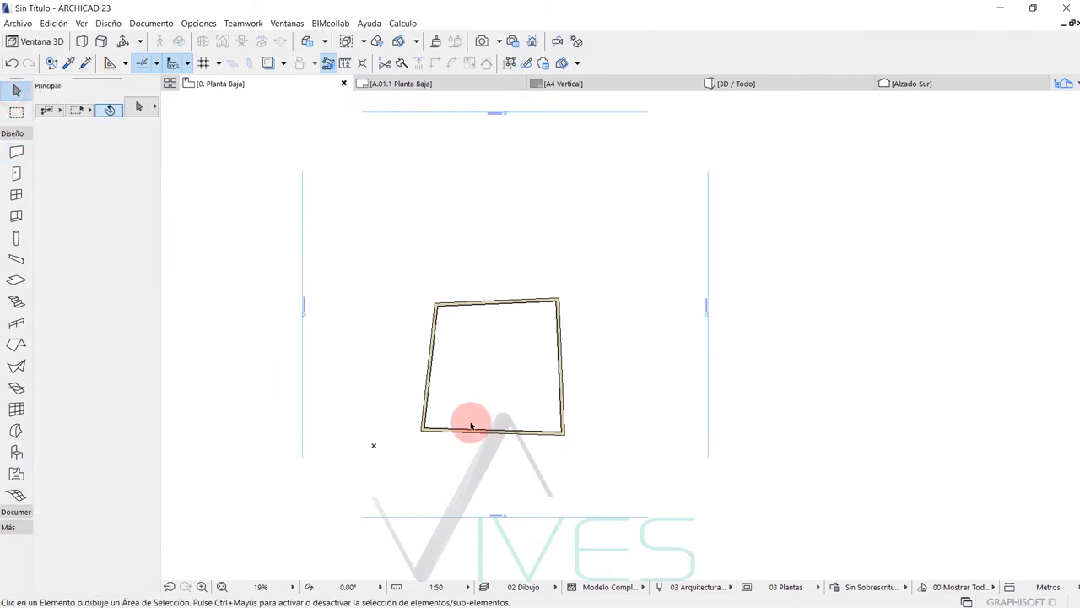
Step: Examine how the walls sit relative to the project origin, viewing them at several zoom levels
{"action": "scroll", "coordinate": [420, 438], "scroll_direction": "up", "scroll_amount": 2}
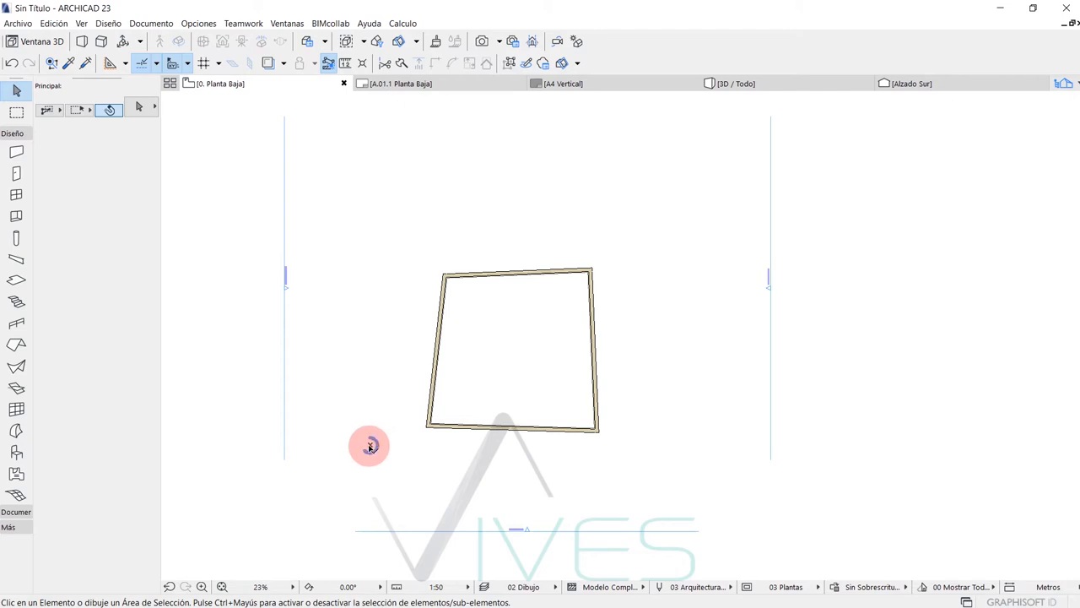
{"action": "left_click", "coordinate": [412, 460]}
{"action": "left_click", "coordinate": [408, 434]}
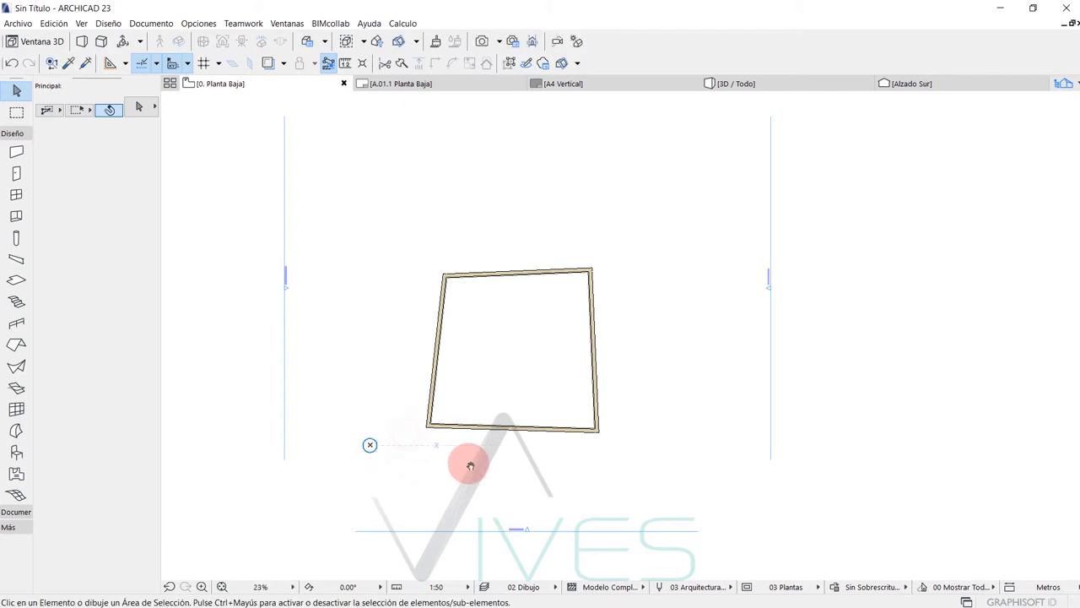
{"action": "middle_click_drag", "start_coordinate": [470, 465], "coordinate": [459, 475]}
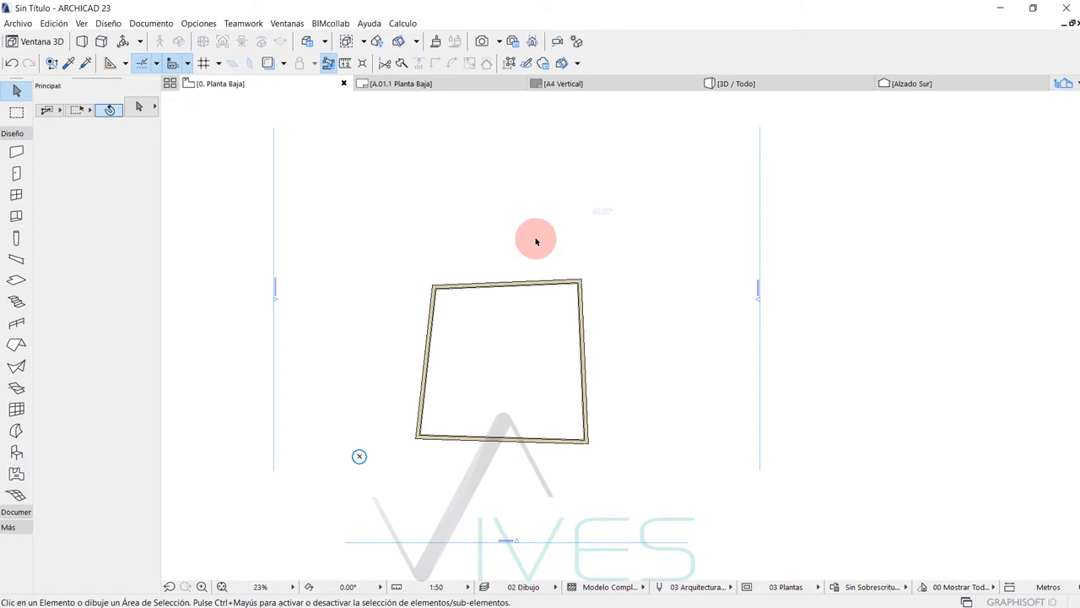
{"action": "middle_click_drag", "start_coordinate": [453, 393], "coordinate": [448, 383]}
{"action": "middle_click_drag", "start_coordinate": [451, 268], "coordinate": [451, 294]}
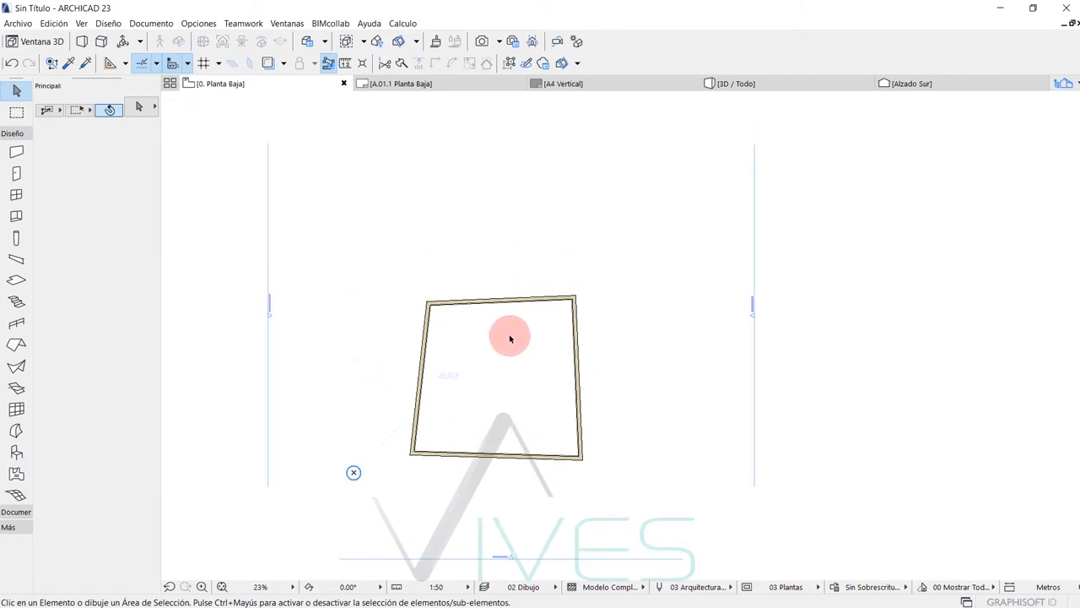
{"action": "middle_click_drag", "start_coordinate": [525, 346], "coordinate": [517, 342]}
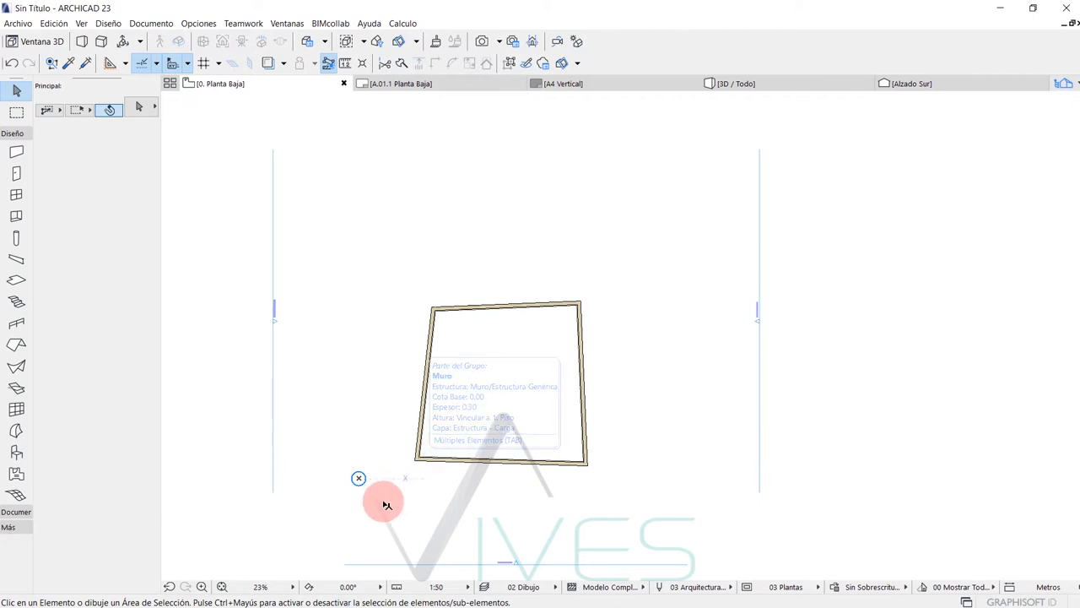
{"action": "scroll", "coordinate": [386, 503], "scroll_direction": "down", "scroll_amount": 3}
{"action": "scroll", "coordinate": [389, 504], "scroll_direction": "down", "scroll_amount": 1}
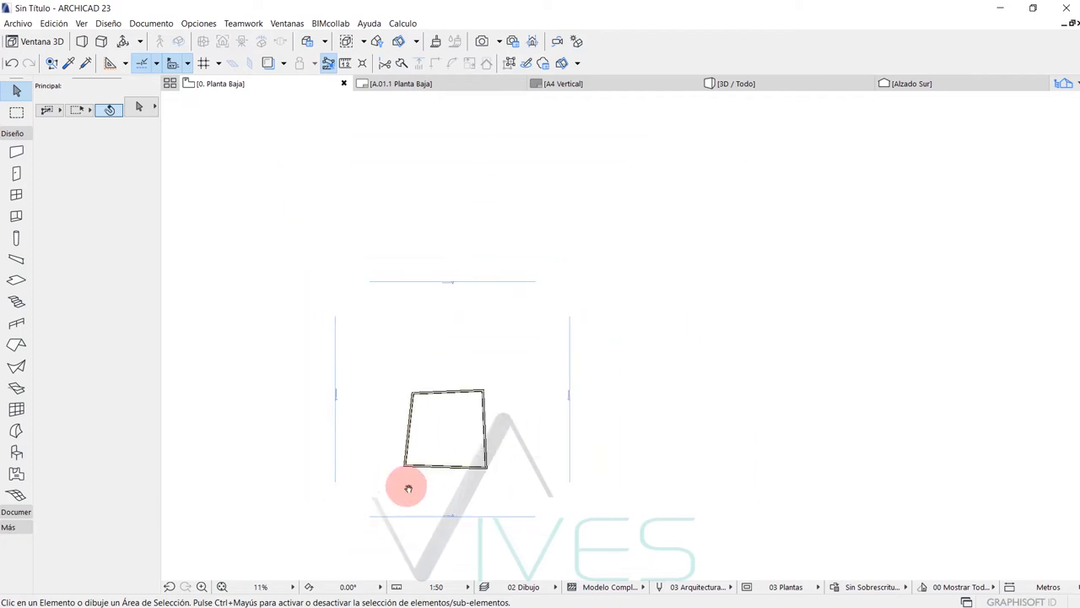
{"action": "scroll", "coordinate": [406, 490], "scroll_direction": "up", "scroll_amount": 3}
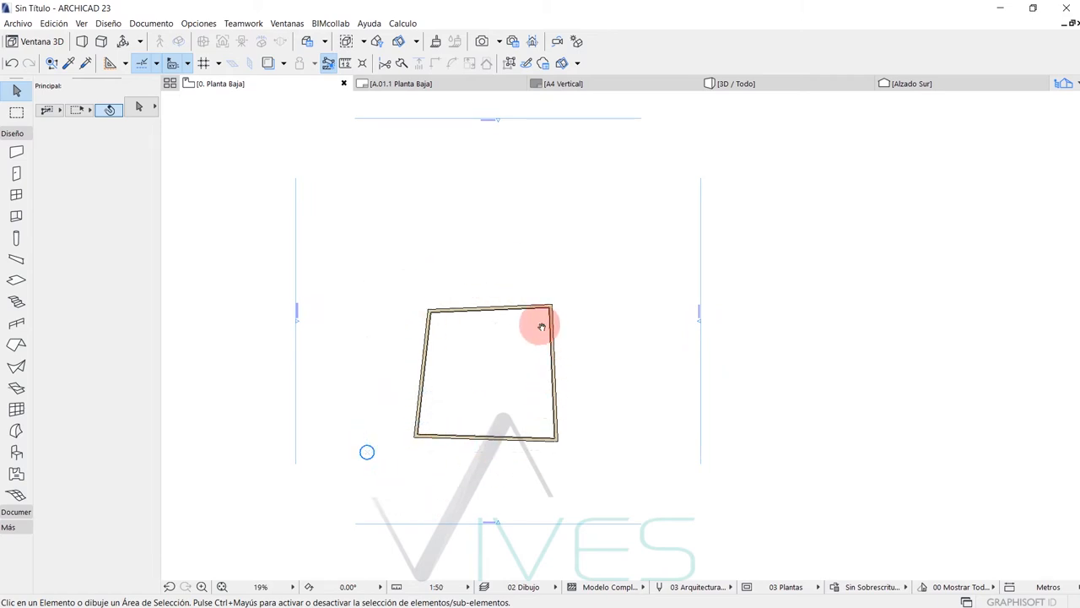
{"action": "middle_click_drag", "start_coordinate": [539, 326], "coordinate": [548, 326]}
{"action": "mouse_move", "coordinate": [484, 405]}
{"action": "middle_mouse_down"}
{"action": "mouse_move", "coordinate": [487, 384]}
{"action": "mouse_move", "coordinate": [492, 393]}
{"action": "middle_mouse_up"}
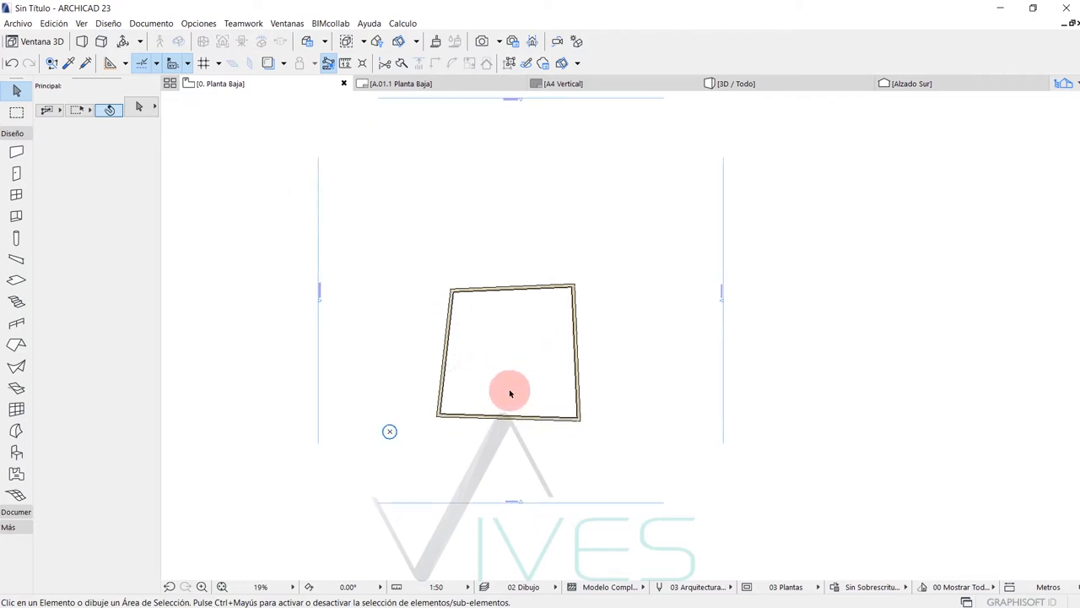
{"action": "scroll", "coordinate": [491, 422], "scroll_direction": "down", "scroll_amount": 2}
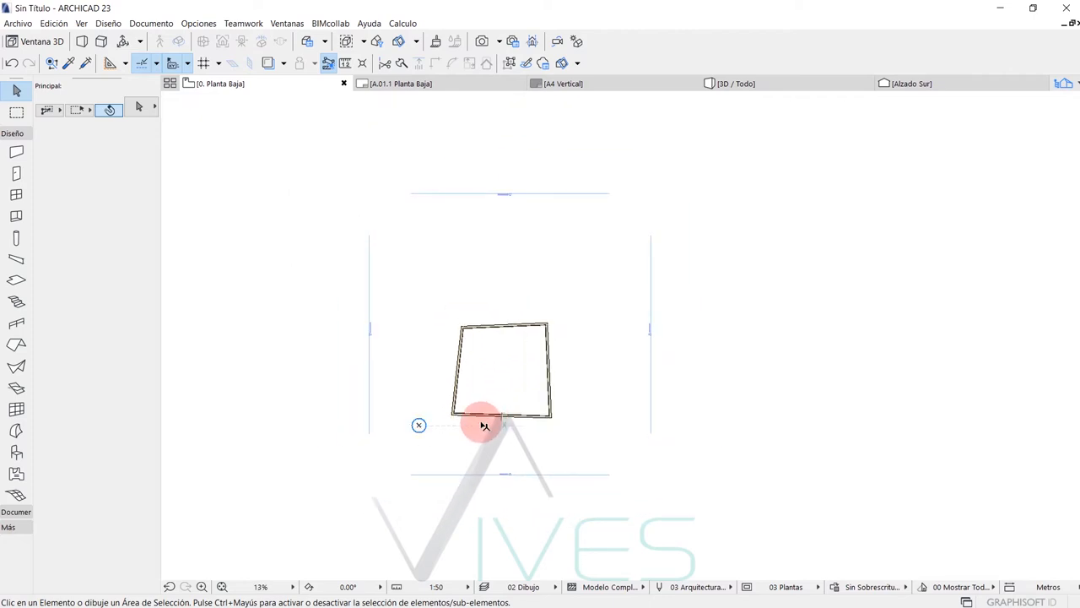
{"action": "scroll", "coordinate": [484, 425], "scroll_direction": "up", "scroll_amount": 2}
Step: Delete the four walls of the enclosure beside the project origin
{"action": "key", "text": "ctrl+a"}
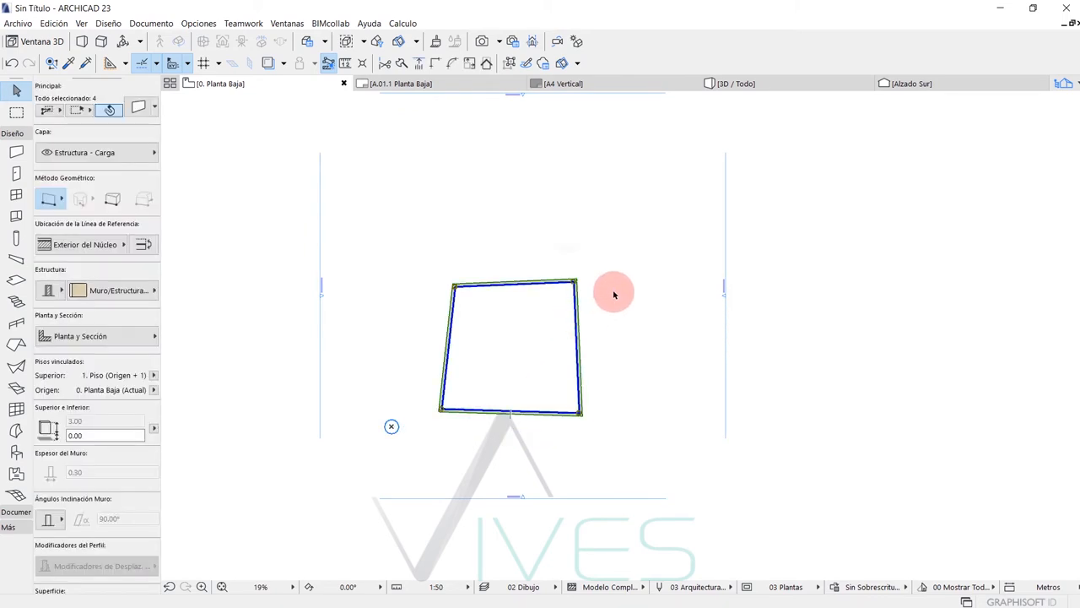
{"action": "left_click", "coordinate": [613, 294]}
{"action": "middle_click_drag", "start_coordinate": [569, 414], "coordinate": [600, 475]}
{"action": "scroll", "coordinate": [572, 462], "scroll_direction": "up", "scroll_amount": 1}
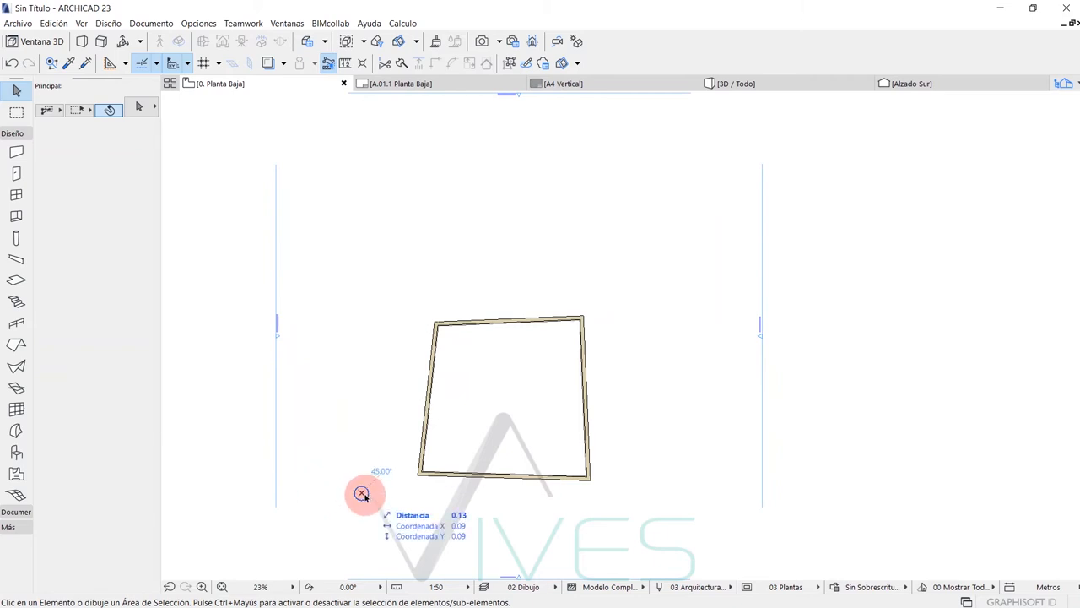
{"action": "mouse_move", "coordinate": [654, 511]}
{"action": "left_mouse_down"}
{"action": "mouse_move", "coordinate": [441, 244]}
{"action": "mouse_move", "coordinate": [411, 241]}
{"action": "left_mouse_up"}
Step: Show the Coordenadas palette and shift it slightly downward over the floor plan
{"action": "left_click", "coordinate": [287, 23]}
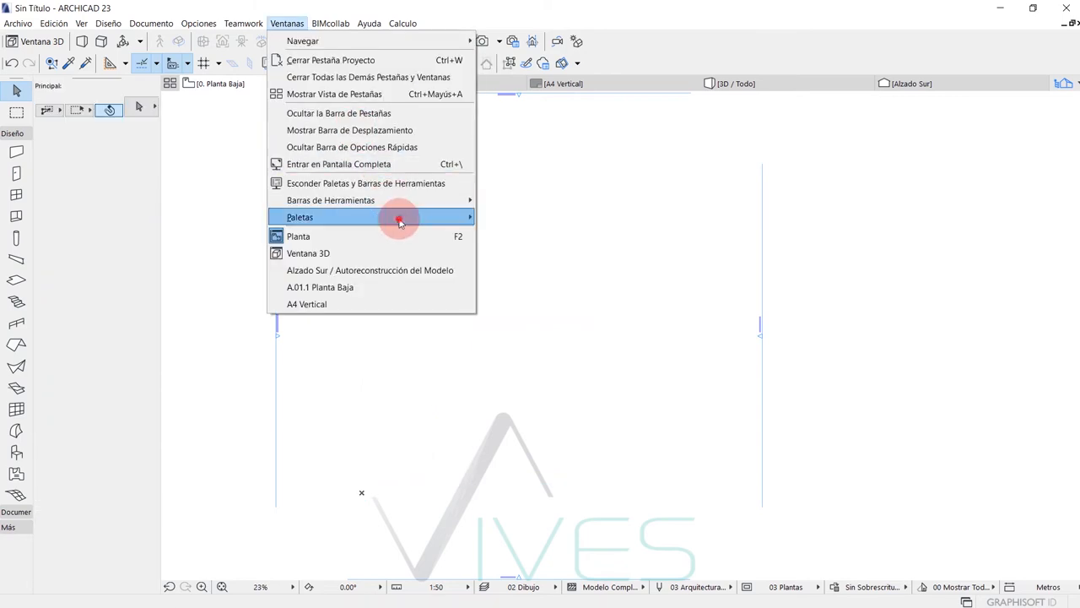
{"action": "mouse_move", "coordinate": [400, 214]}
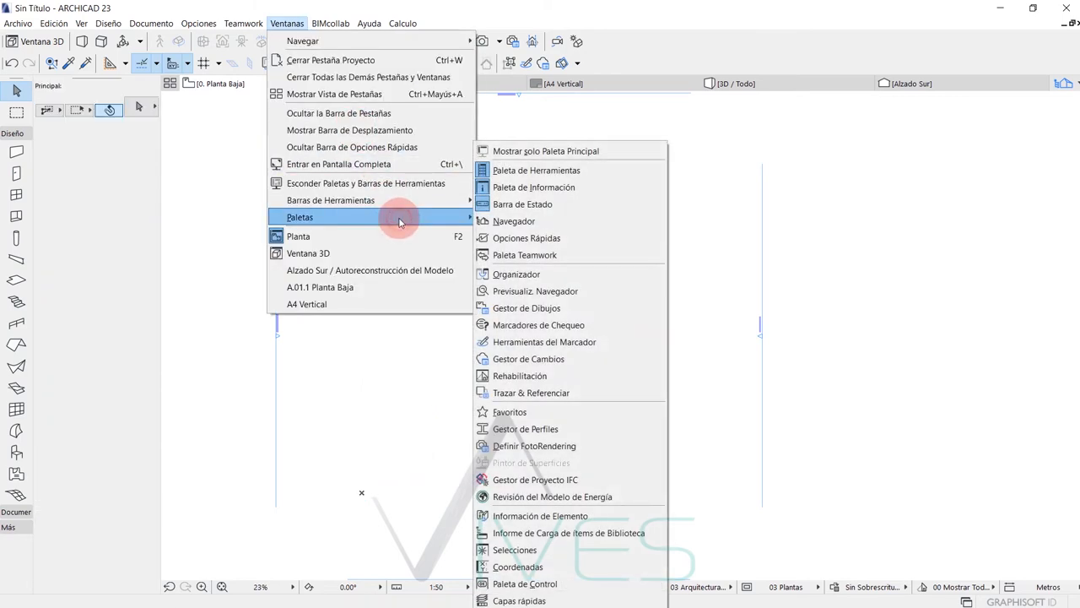
{"action": "left_click", "coordinate": [542, 571]}
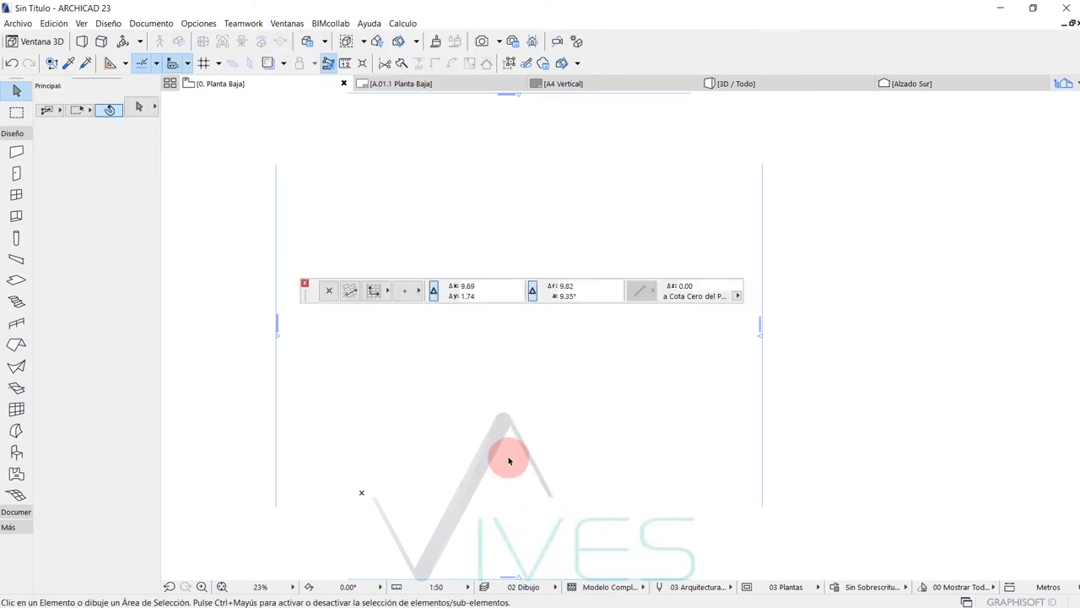
{"action": "left_click_drag", "start_coordinate": [304, 305], "coordinate": [304, 316]}
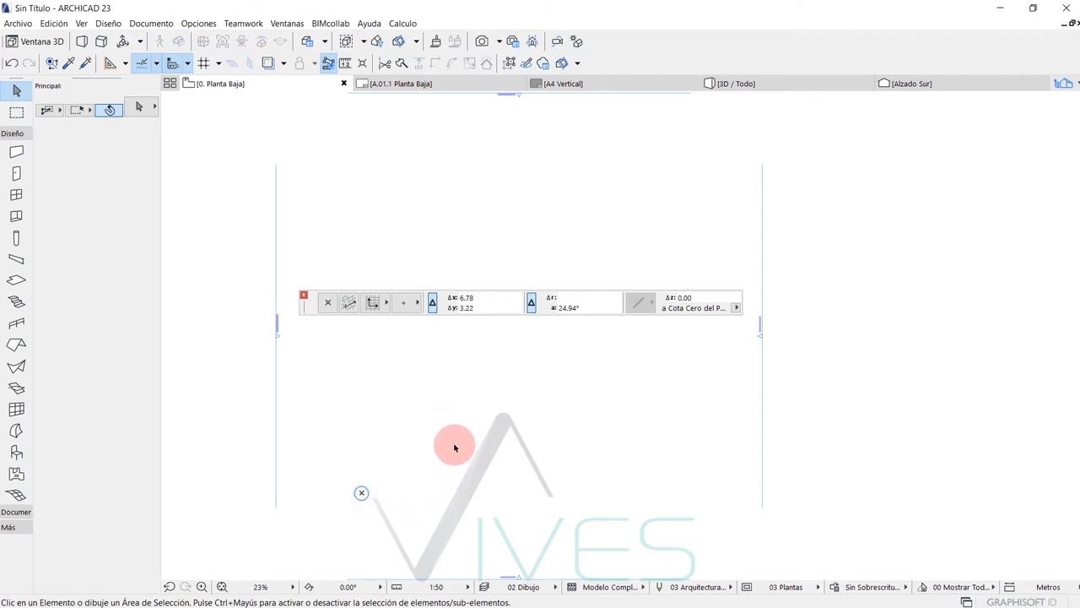
Step: Place the 3D / Todo view directly after Planta Baja in the view order and return to the floor plan without the Coordenadas palette
{"action": "left_click", "coordinate": [749, 81]}
{"action": "left_click_drag", "start_coordinate": [544, 77], "coordinate": [386, 74]}
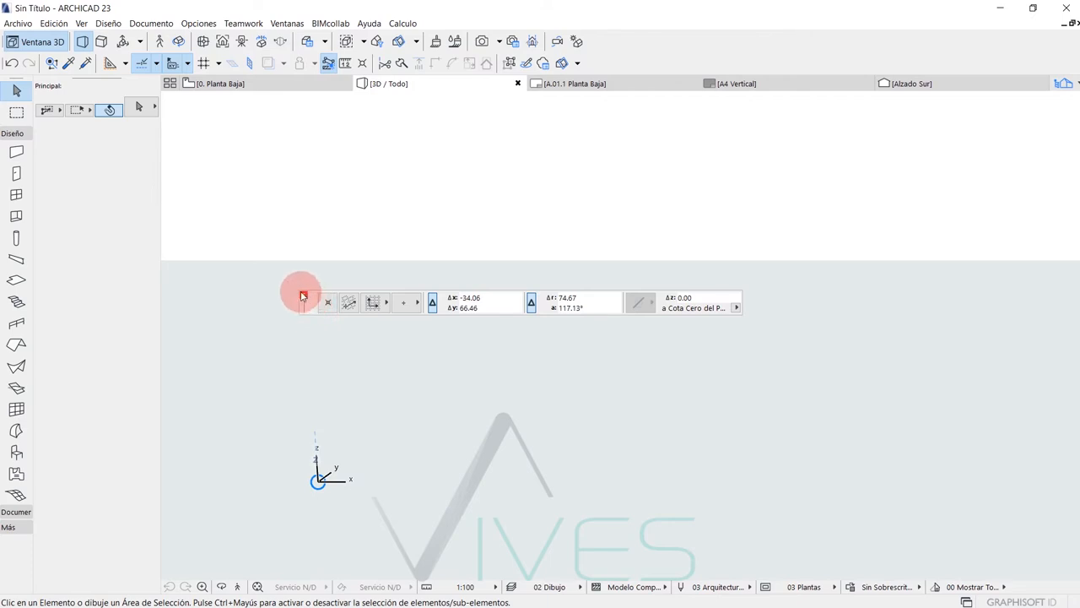
{"action": "left_click", "coordinate": [283, 84]}
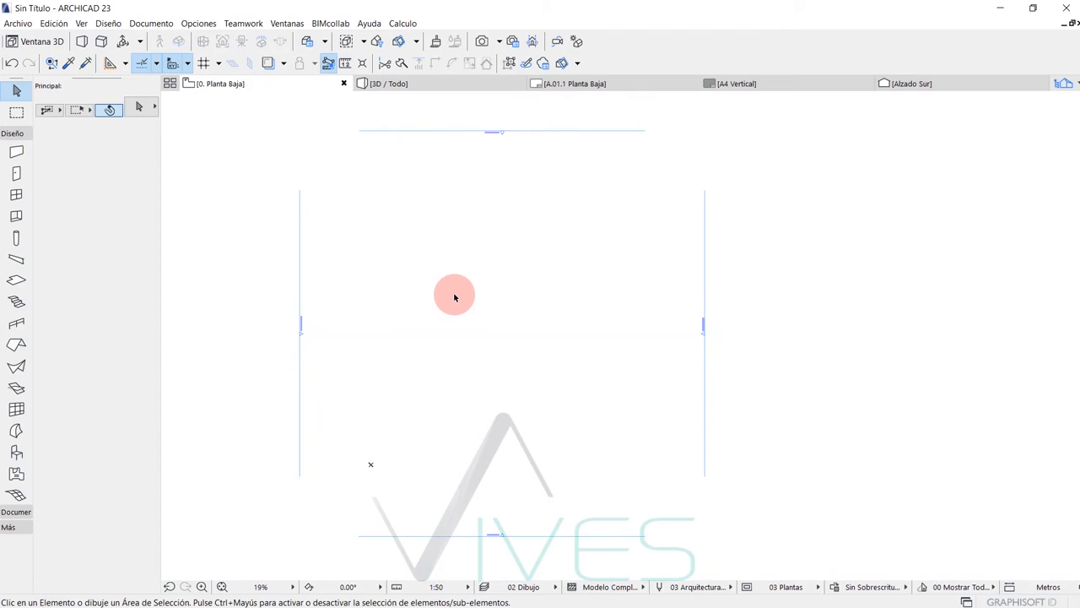
{"action": "scroll", "coordinate": [491, 260], "scroll_direction": "up", "scroll_amount": 5}
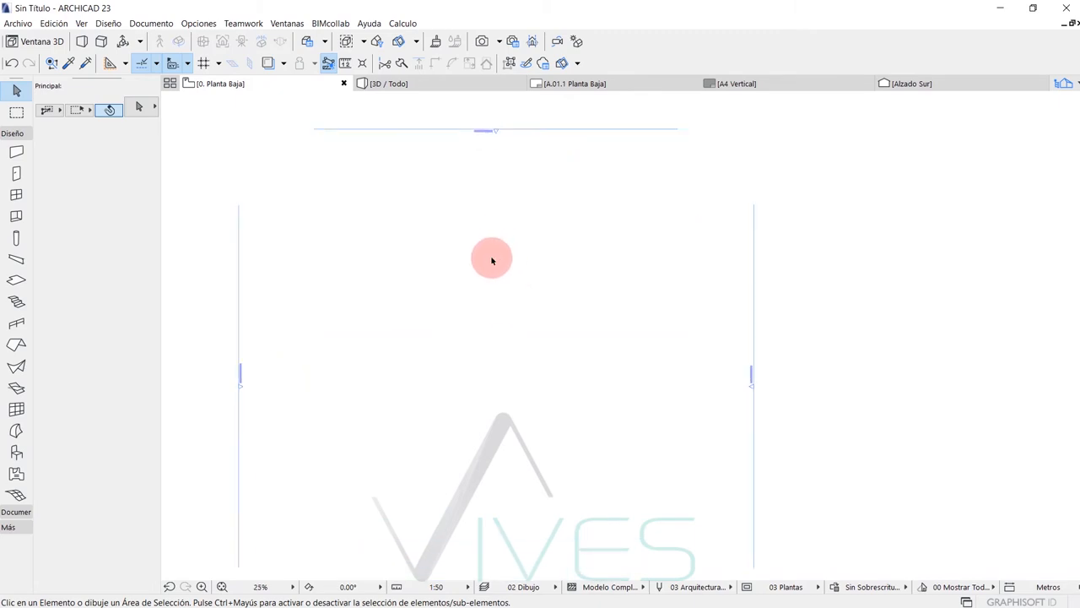
{"action": "scroll", "coordinate": [489, 217], "scroll_direction": "down", "scroll_amount": 5}
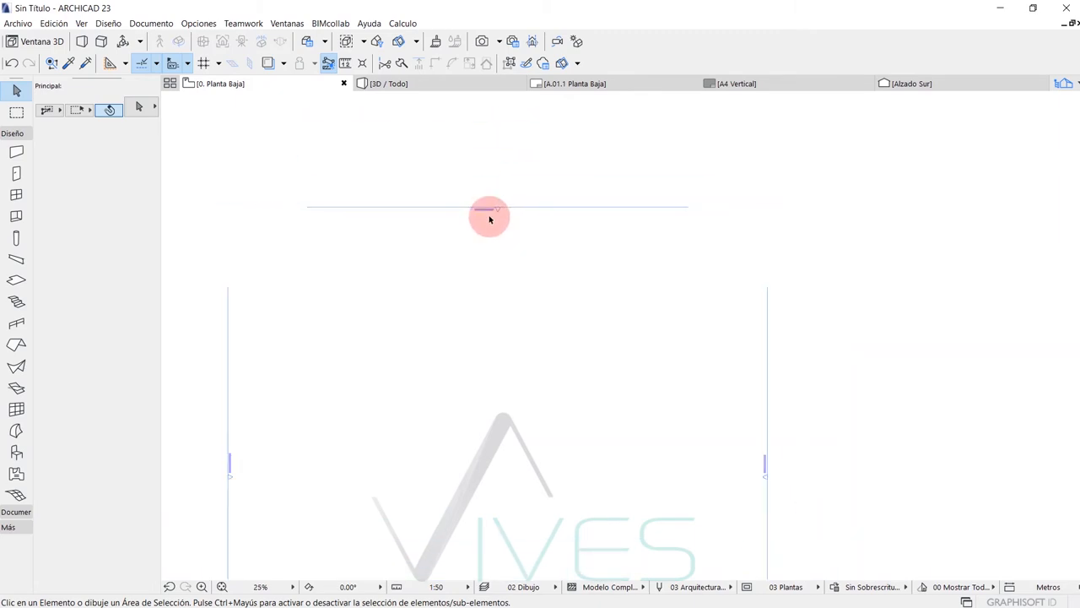
{"action": "scroll", "coordinate": [519, 236], "scroll_direction": "down", "scroll_amount": 2}
{"action": "scroll", "coordinate": [519, 236], "scroll_direction": "up", "scroll_amount": 2}
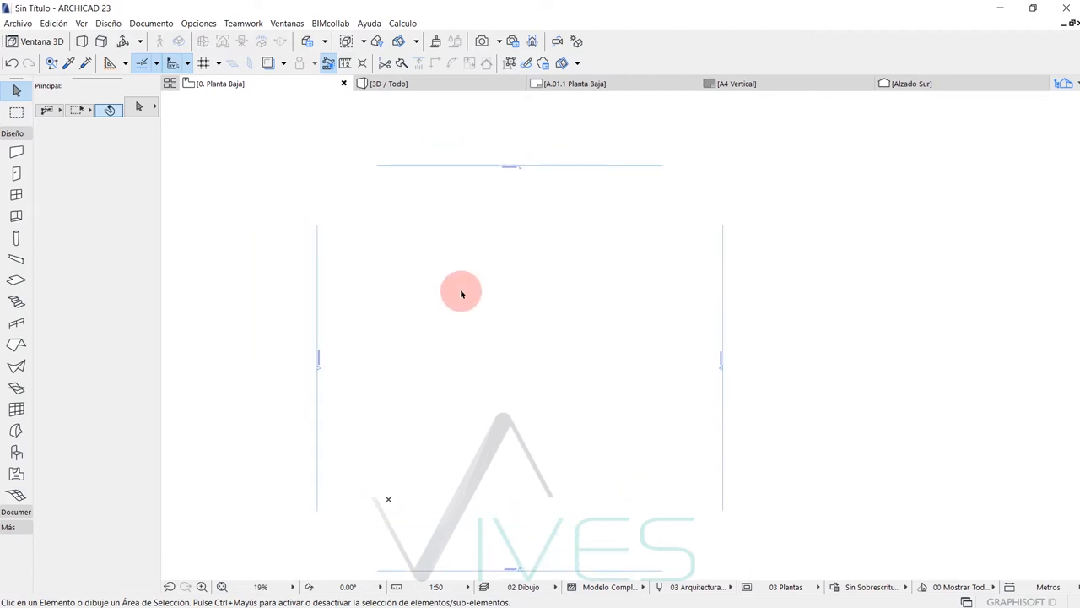
{"action": "scroll", "coordinate": [322, 353], "scroll_direction": "up", "scroll_amount": 5}
{"action": "scroll", "coordinate": [321, 349], "scroll_direction": "down", "scroll_amount": 5}
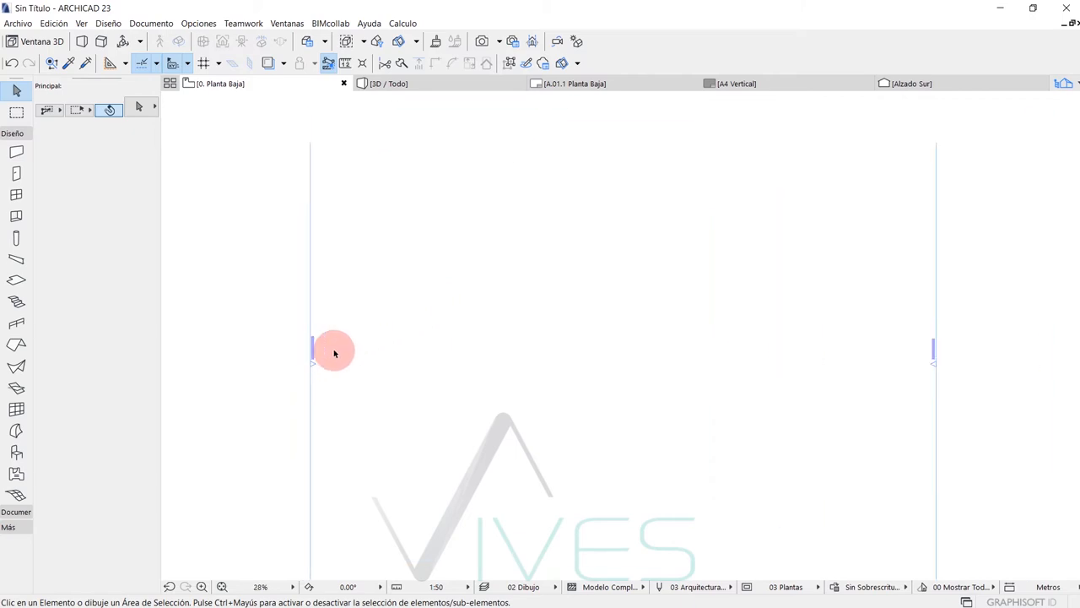
{"action": "middle_click_drag", "start_coordinate": [527, 319], "coordinate": [540, 337]}
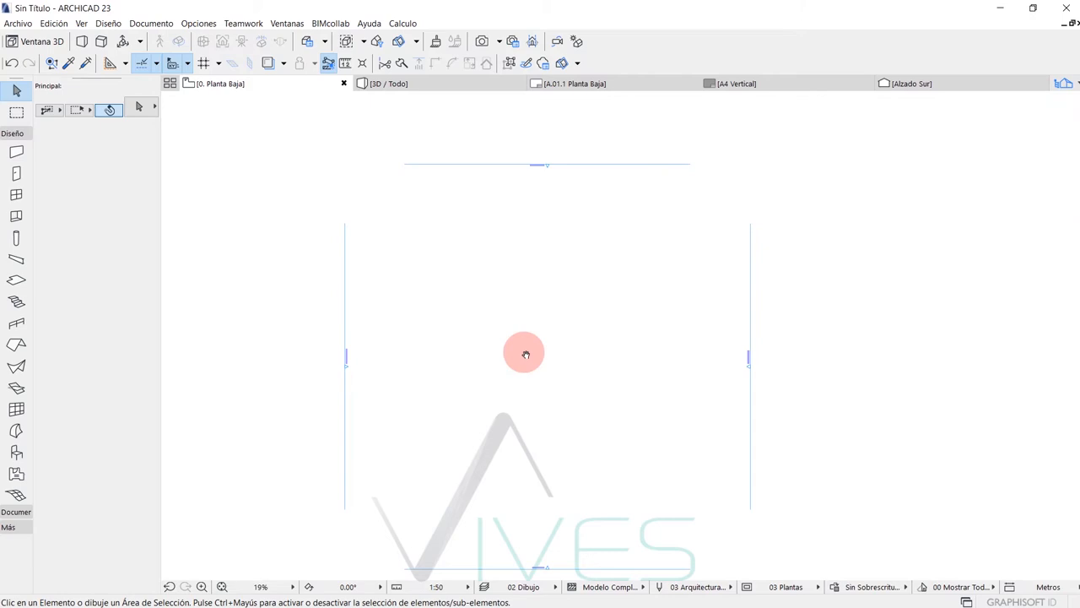
{"action": "middle_click_drag", "start_coordinate": [520, 377], "coordinate": [507, 378]}
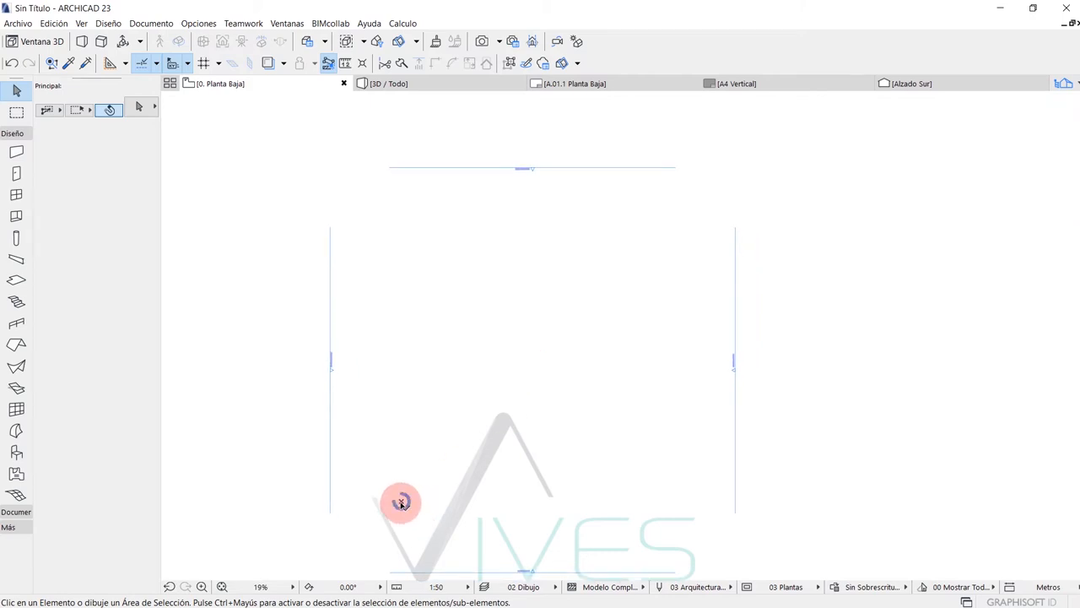
{"action": "middle_click_drag", "start_coordinate": [352, 433], "coordinate": [334, 427]}
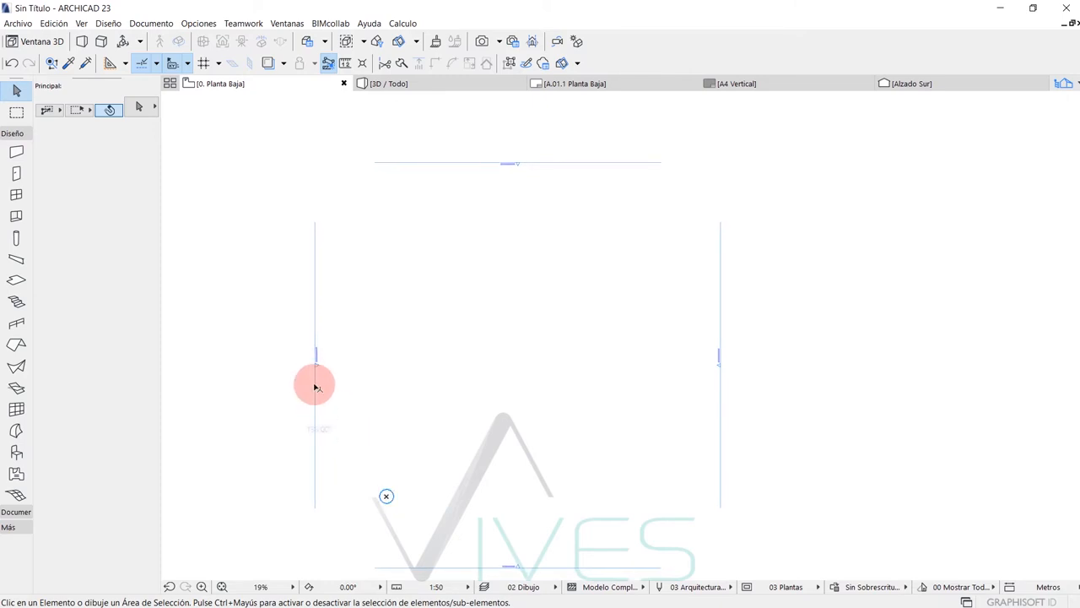
Step: Open the project's working units (Unidades de Trabajo) and choose metros as the length unit
{"action": "left_click", "coordinate": [199, 25]}
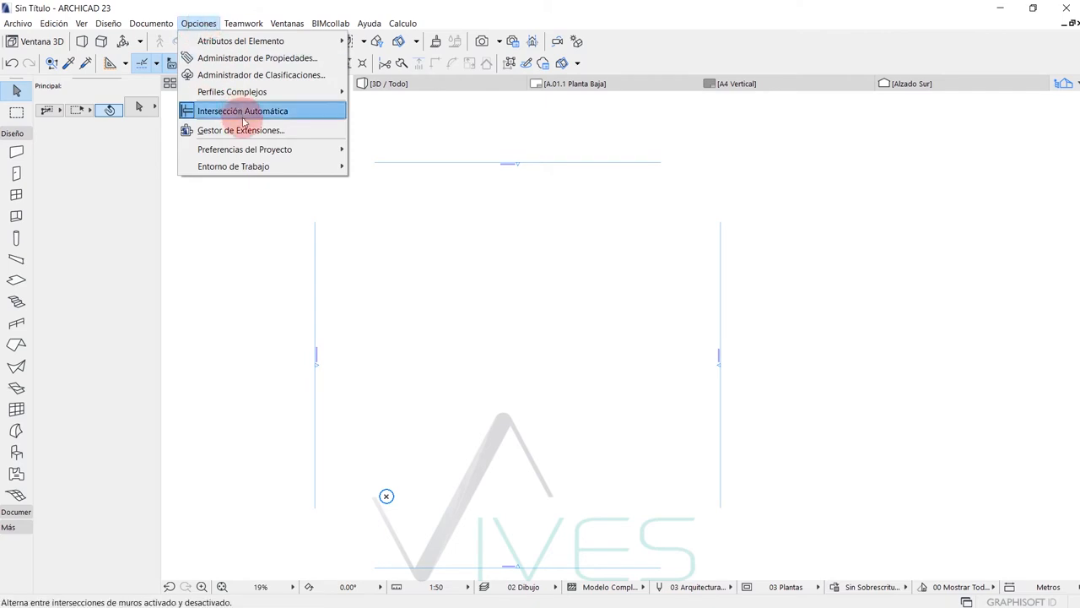
{"action": "mouse_move", "coordinate": [326, 158]}
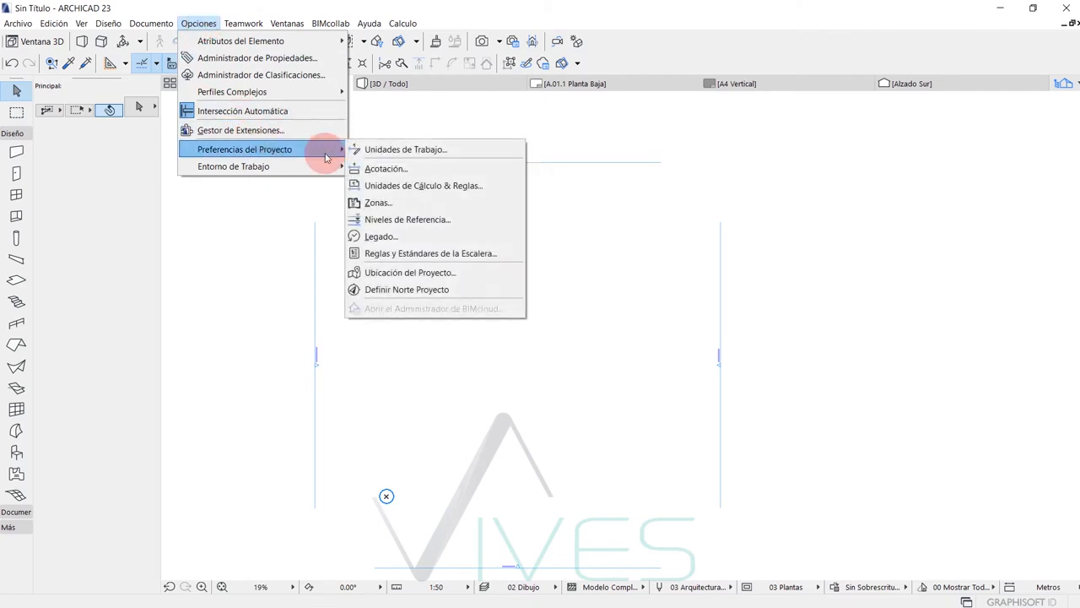
{"action": "left_click", "coordinate": [393, 150]}
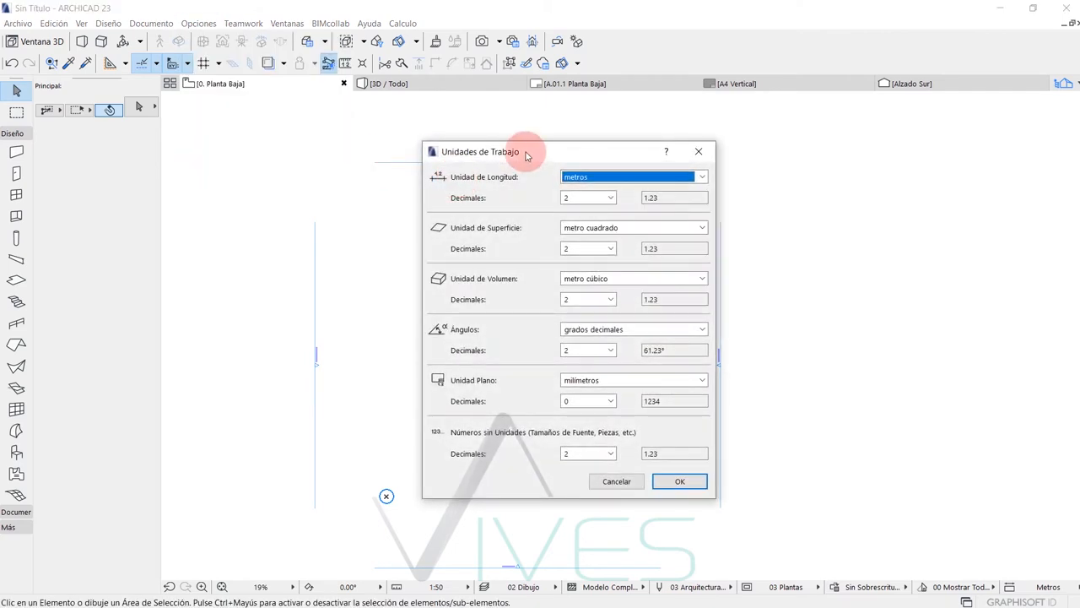
{"action": "left_click_drag", "start_coordinate": [524, 155], "coordinate": [471, 139]}
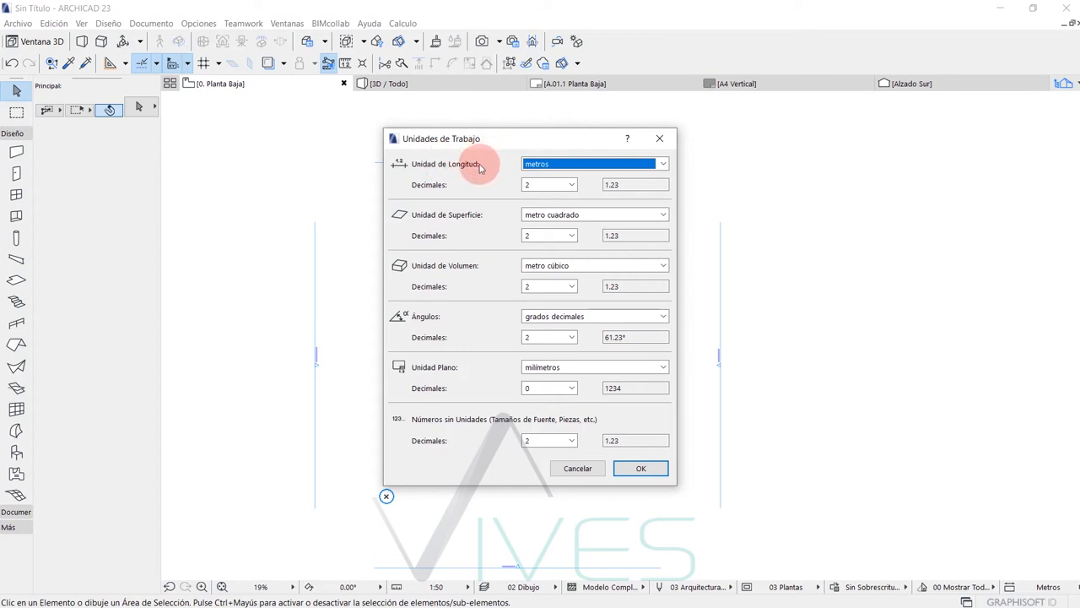
{"action": "left_click", "coordinate": [540, 163]}
{"action": "left_click", "coordinate": [568, 171]}
{"action": "left_click", "coordinate": [568, 169]}
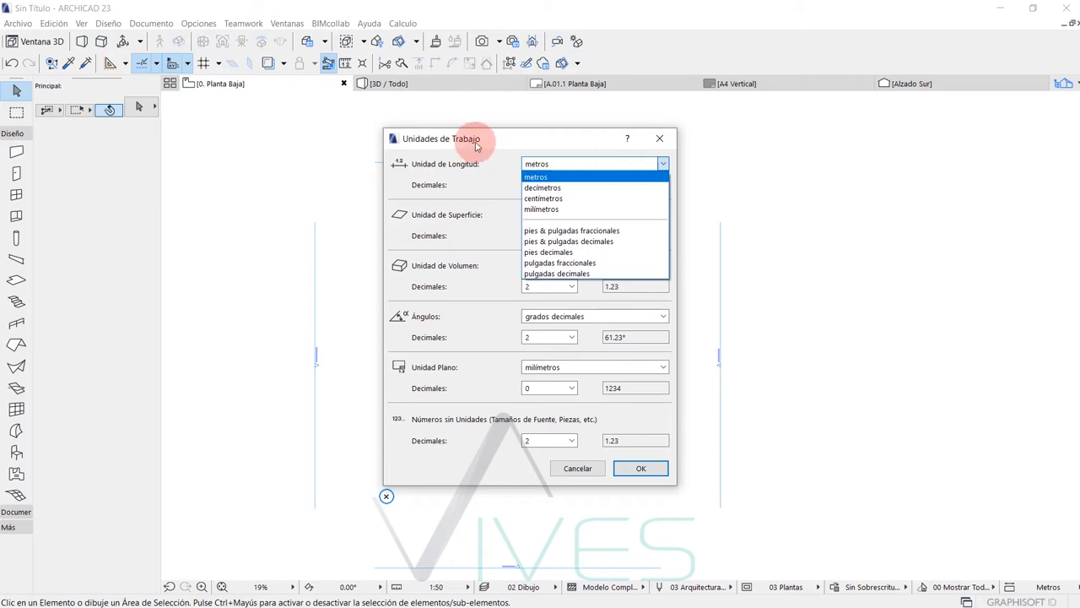
{"action": "left_click", "coordinate": [542, 140]}
{"action": "left_click", "coordinate": [579, 165]}
{"action": "left_click", "coordinate": [582, 177]}
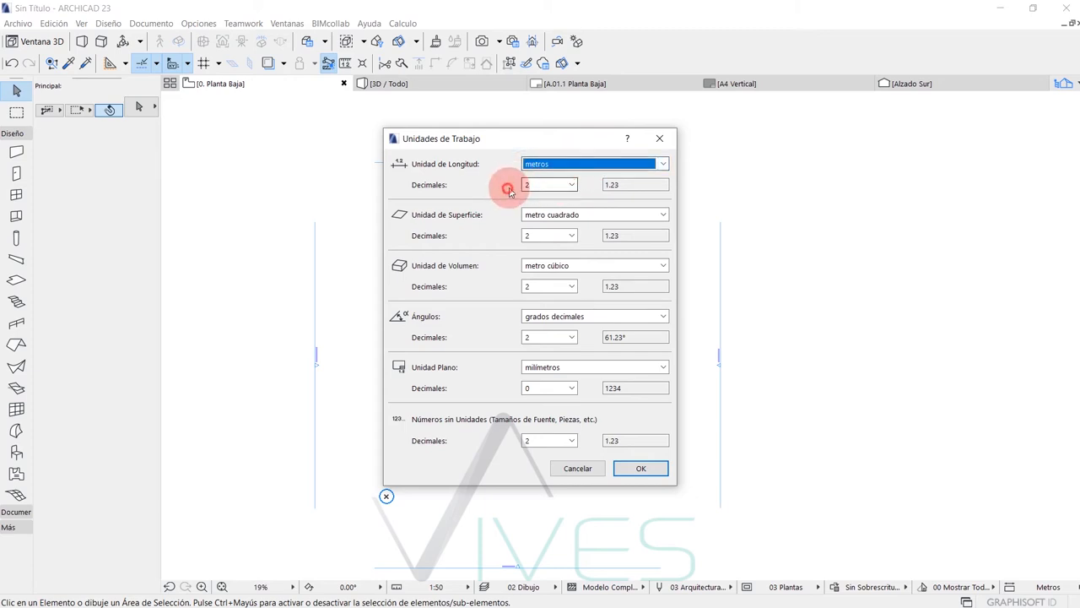
Step: Set the number of decimals for the length unit to 2 in the working units
{"action": "left_click", "coordinate": [560, 184]}
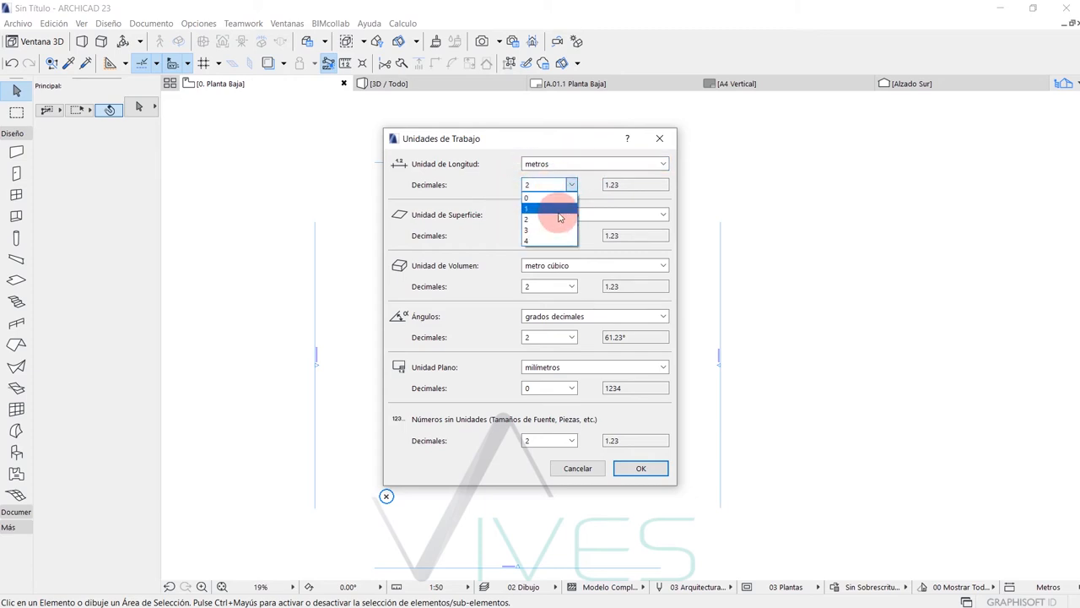
{"action": "left_click", "coordinate": [546, 223]}
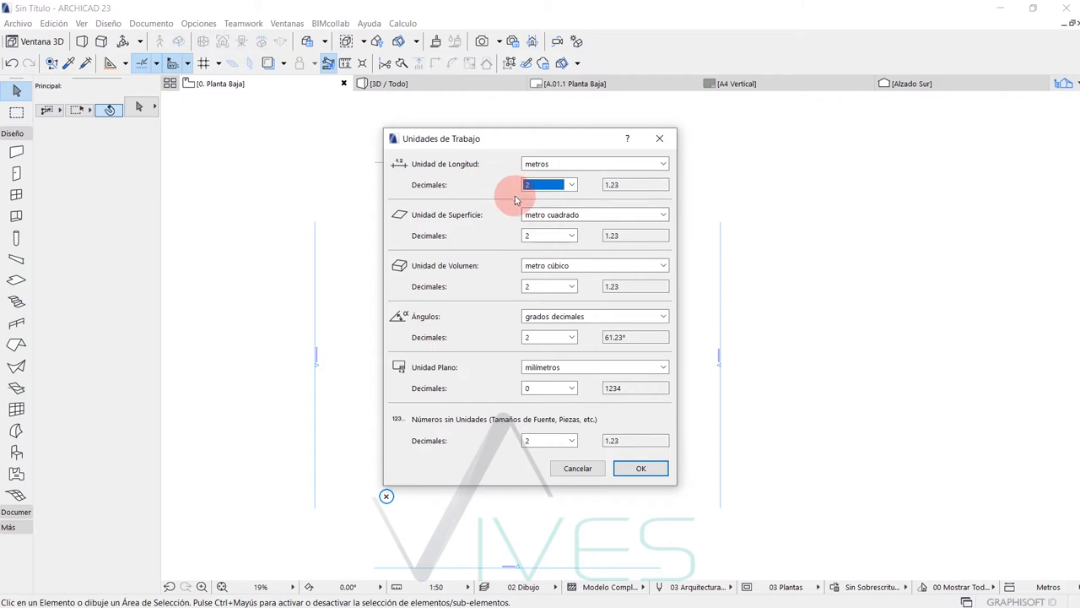
{"action": "left_click", "coordinate": [537, 187]}
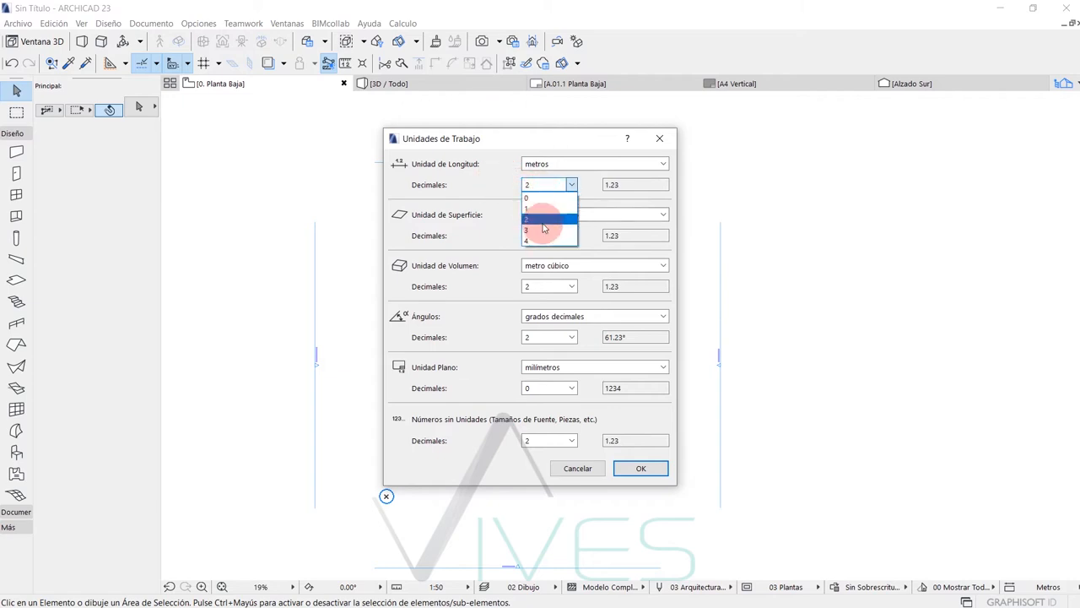
{"action": "left_click", "coordinate": [543, 221]}
{"action": "left_click_drag", "start_coordinate": [591, 141], "coordinate": [586, 141]}
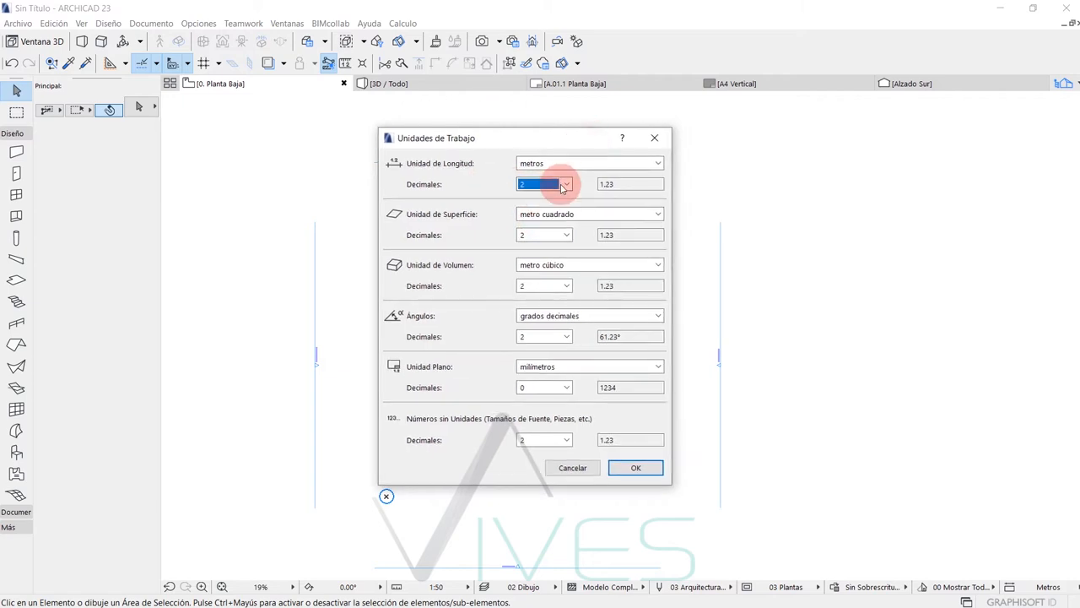
Step: Review the available area and volume units and choose grados decimales as the angle unit
{"action": "left_click", "coordinate": [547, 213]}
{"action": "left_click", "coordinate": [465, 218]}
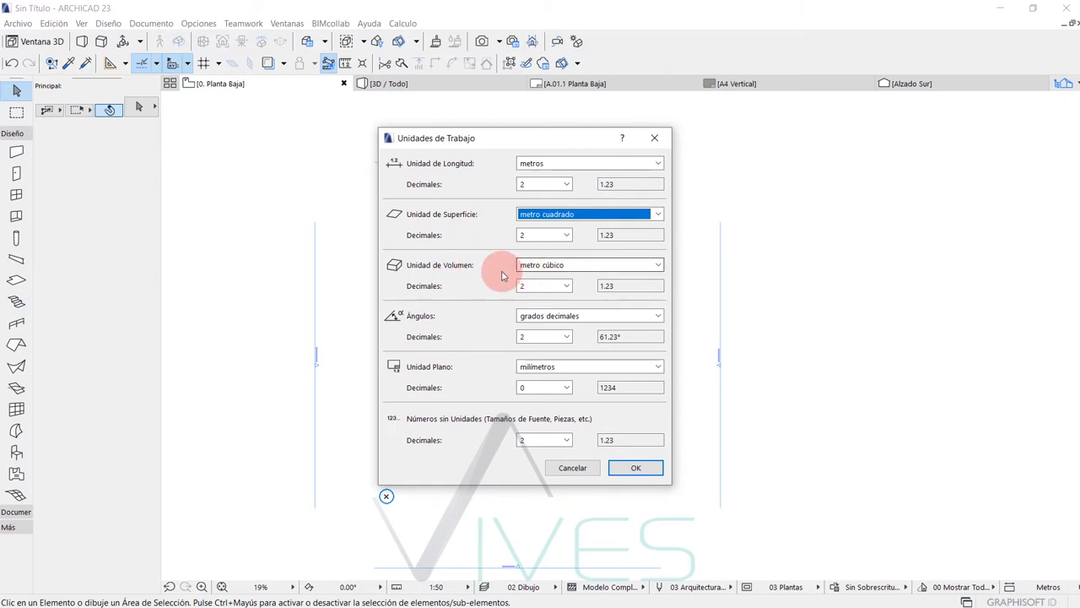
{"action": "left_click", "coordinate": [565, 267]}
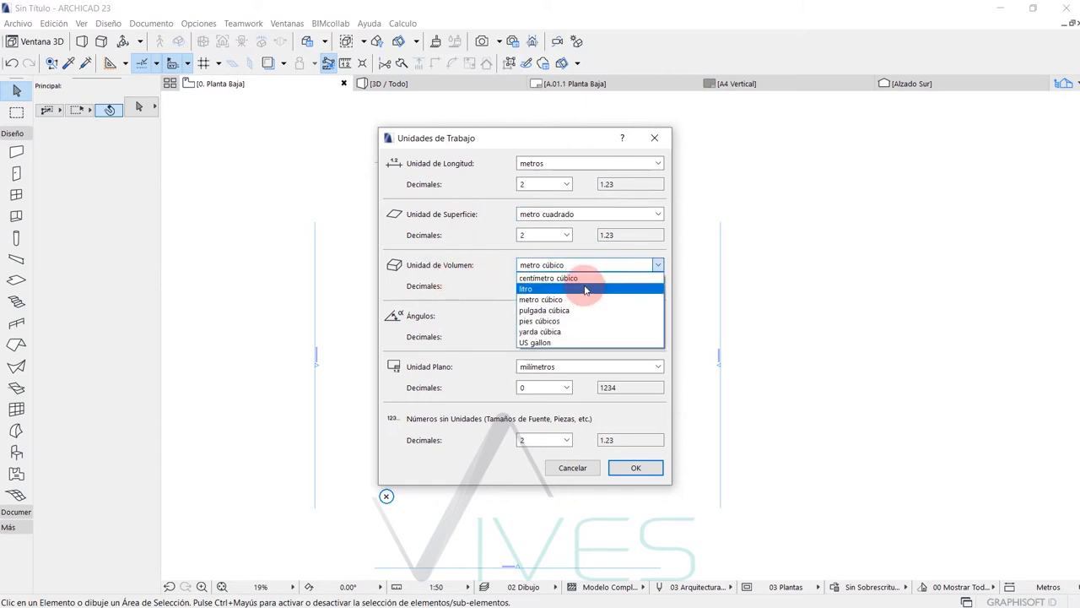
{"action": "left_click", "coordinate": [454, 279]}
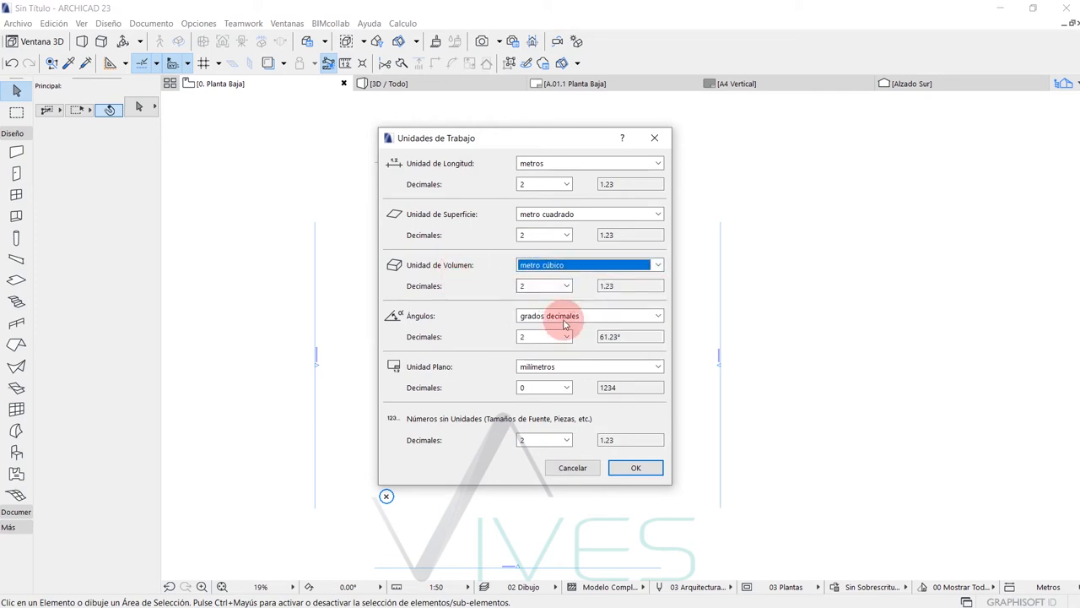
{"action": "left_click", "coordinate": [621, 318]}
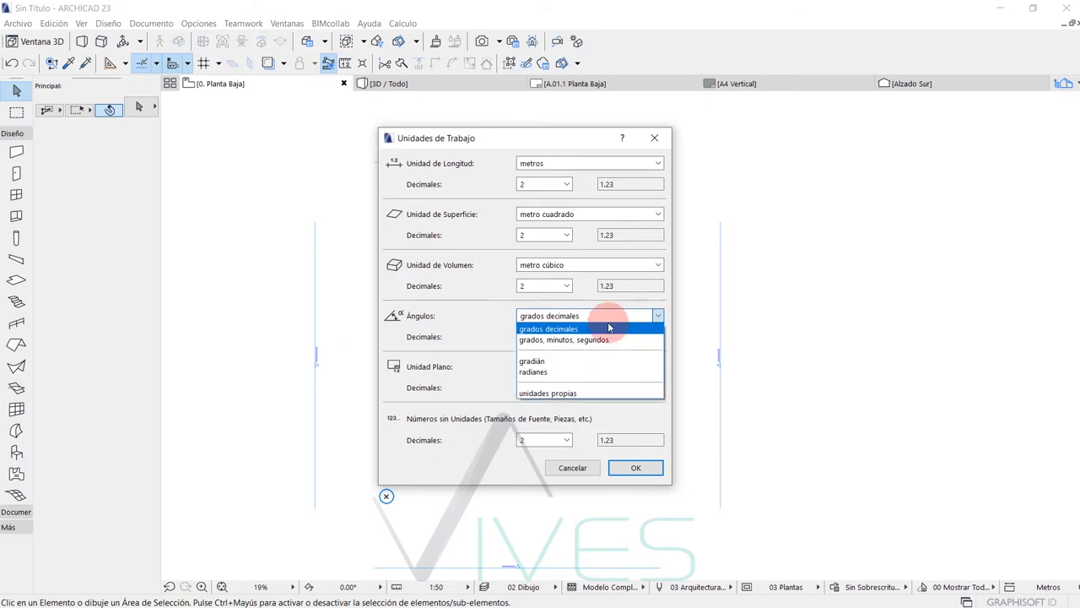
{"action": "left_click", "coordinate": [584, 326]}
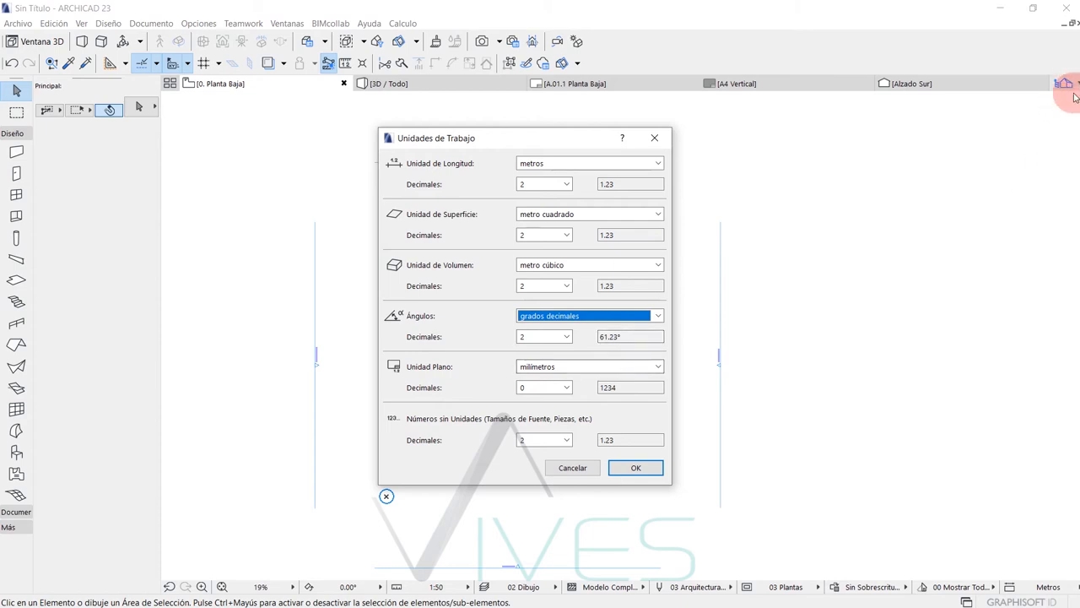
Step: Set the layout unit (Unidad Plano) to centímetros and apply the working units
{"action": "left_click", "coordinate": [554, 365]}
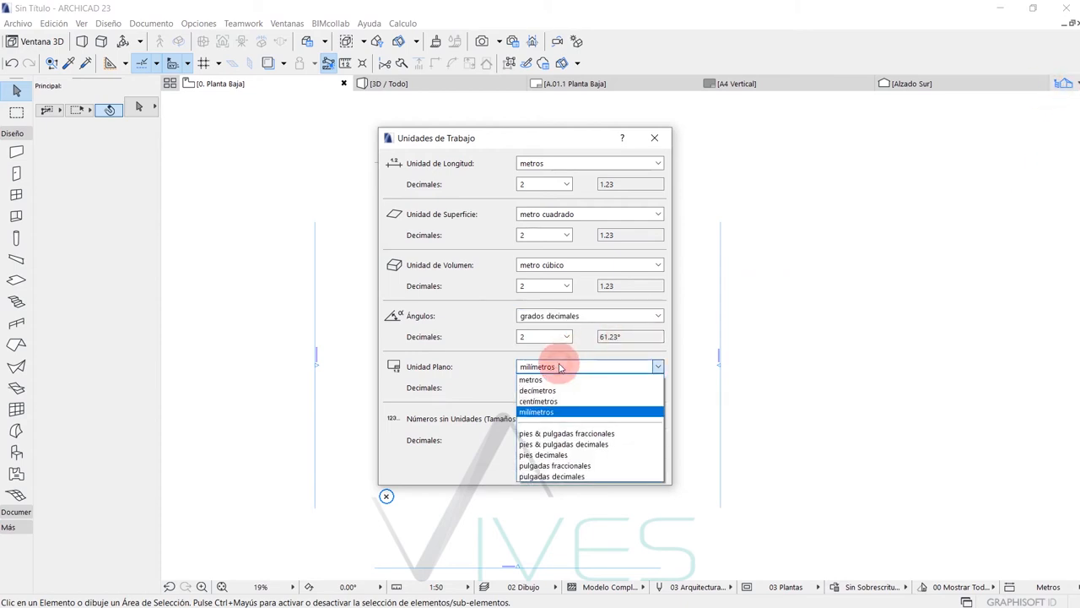
{"action": "left_click", "coordinate": [549, 401]}
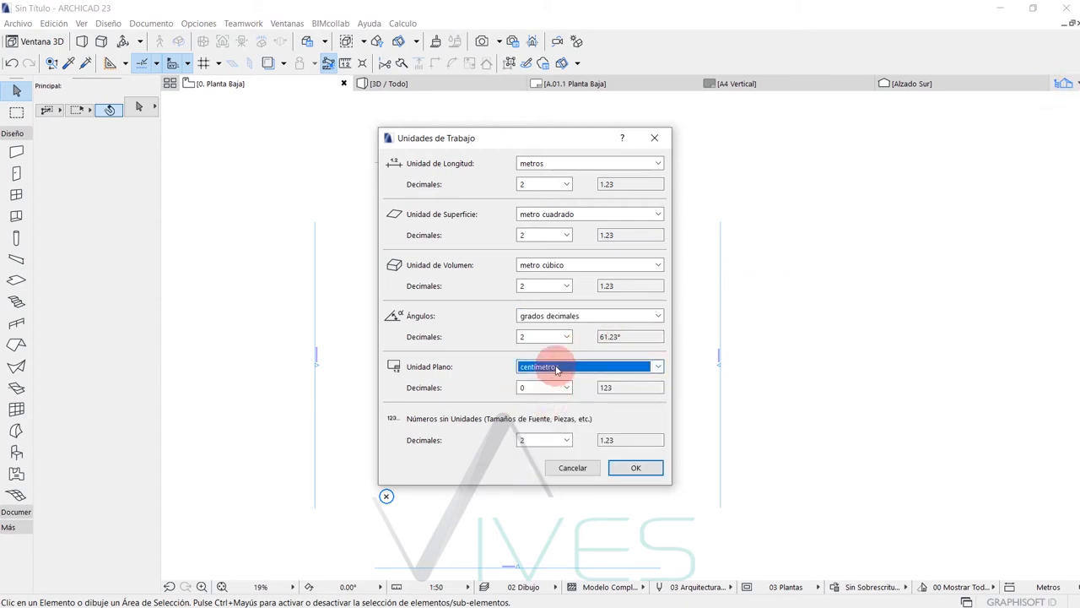
{"action": "left_click", "coordinate": [632, 469]}
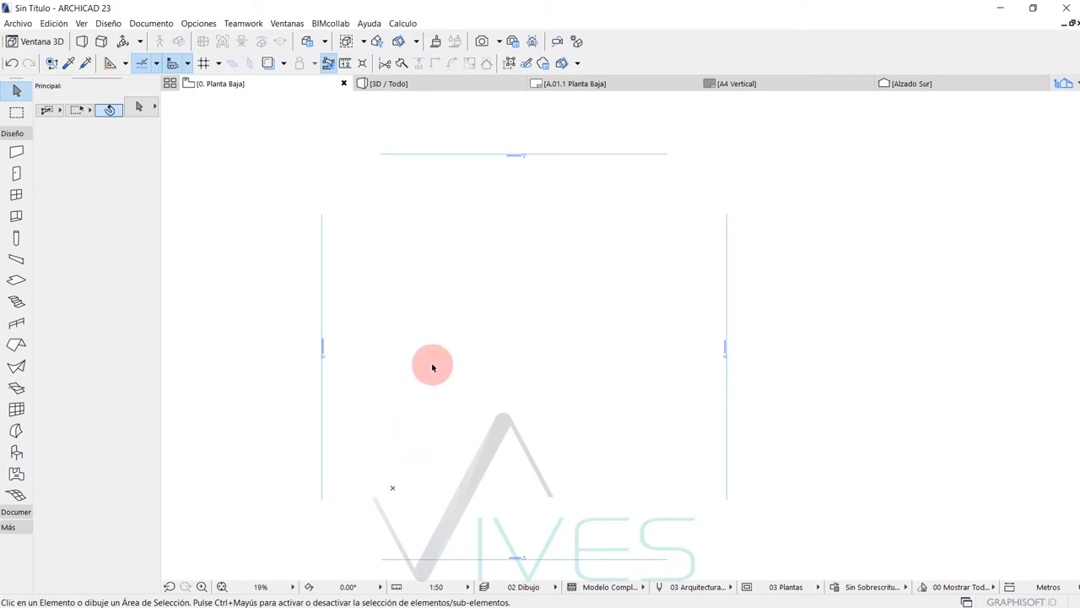
Step: Open the story settings (Definición de Pisos) from the Planta Baja story in the project map
{"action": "middle_click_drag", "start_coordinate": [441, 374], "coordinate": [433, 368]}
{"action": "middle_click_drag", "start_coordinate": [440, 406], "coordinate": [441, 401]}
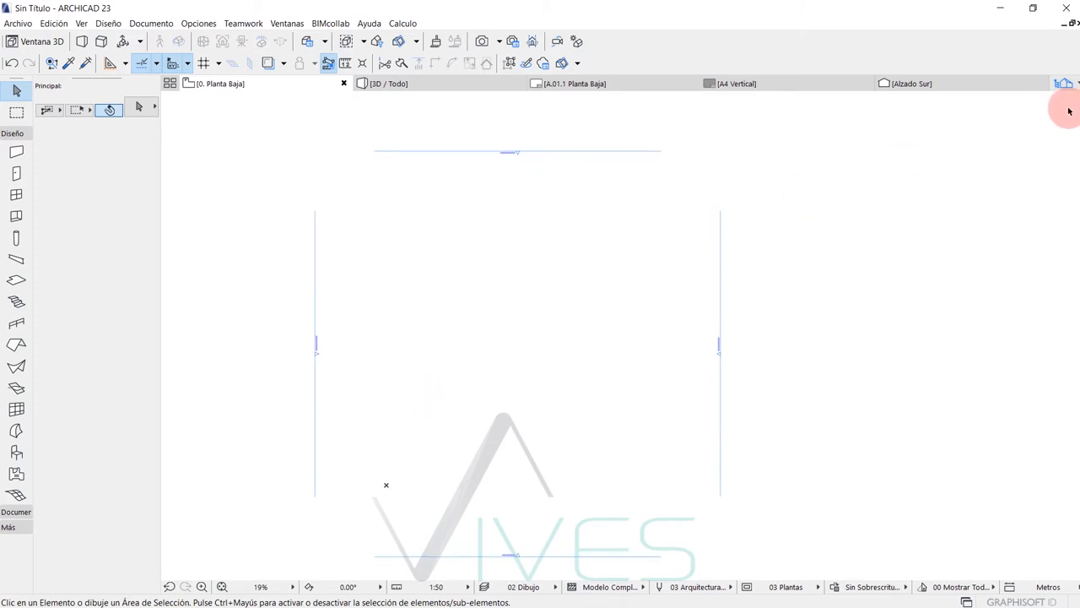
{"action": "left_click", "coordinate": [1065, 85]}
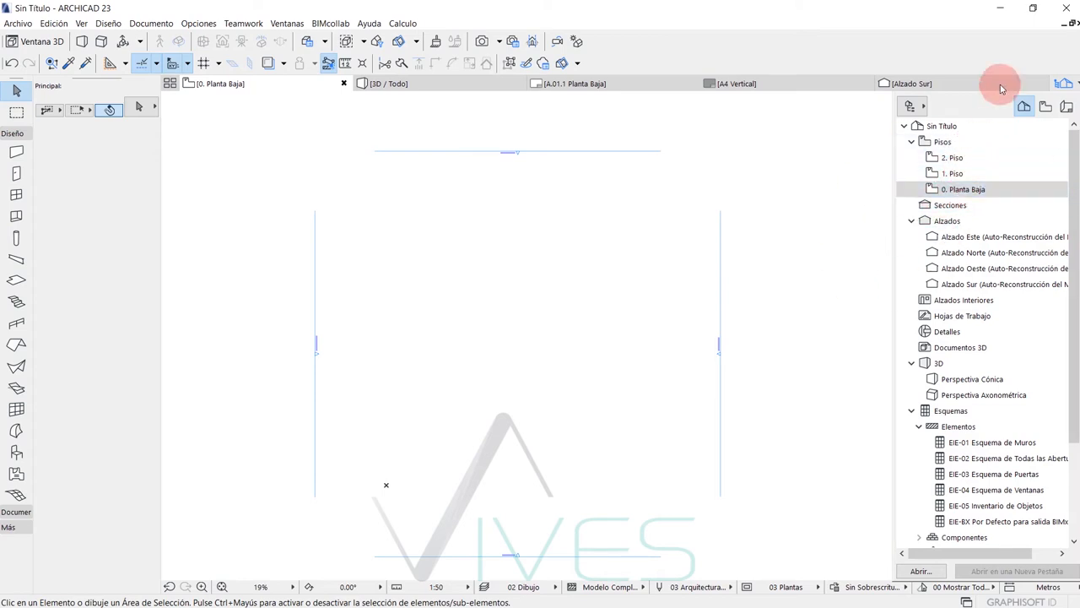
{"action": "left_click", "coordinate": [965, 191]}
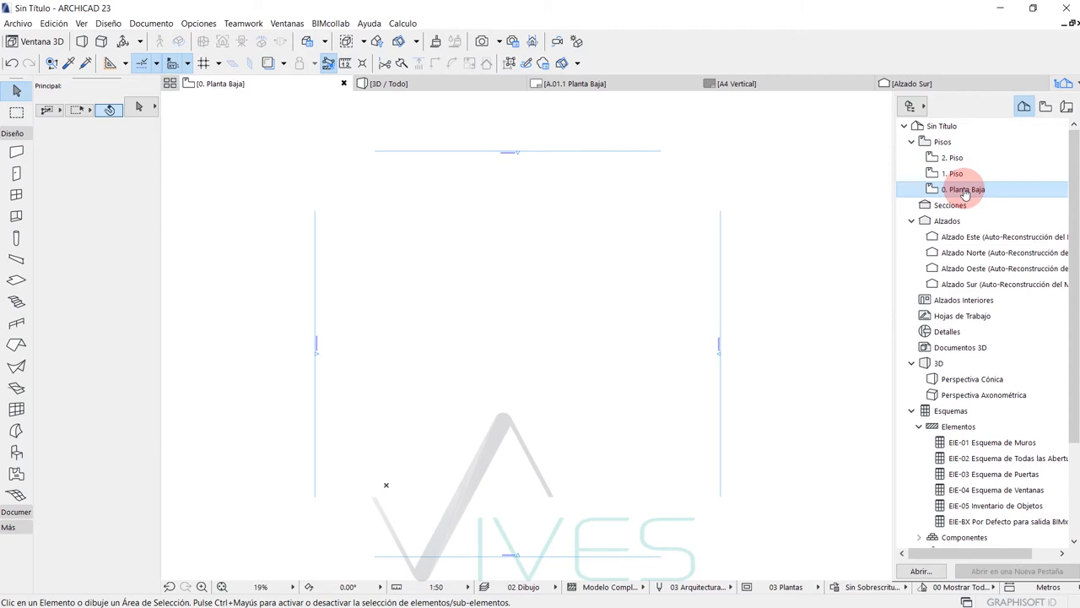
{"action": "right_click", "coordinate": [963, 189]}
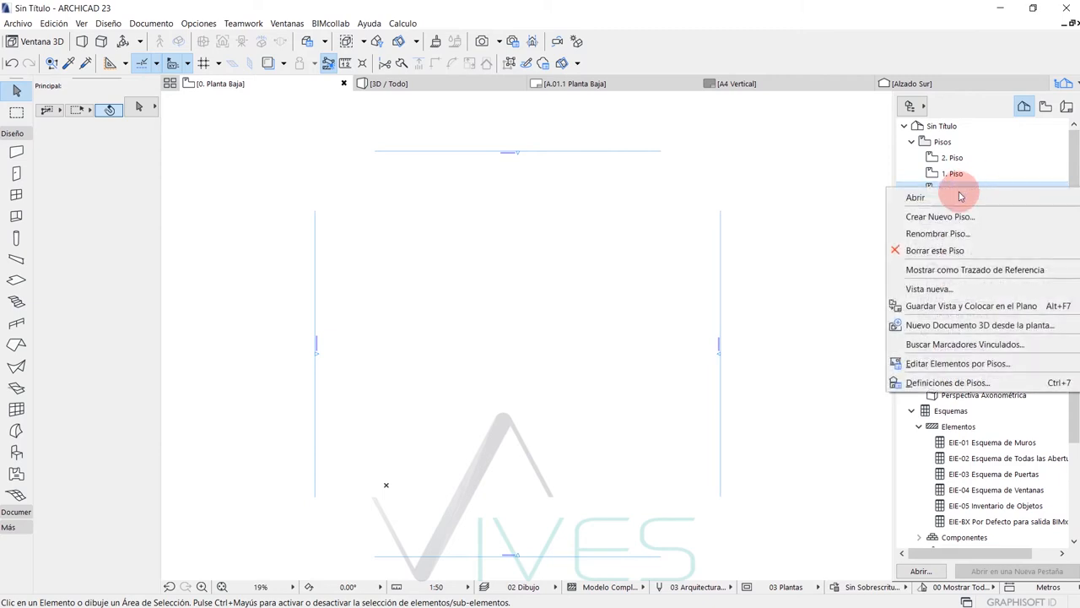
{"action": "left_click", "coordinate": [947, 382]}
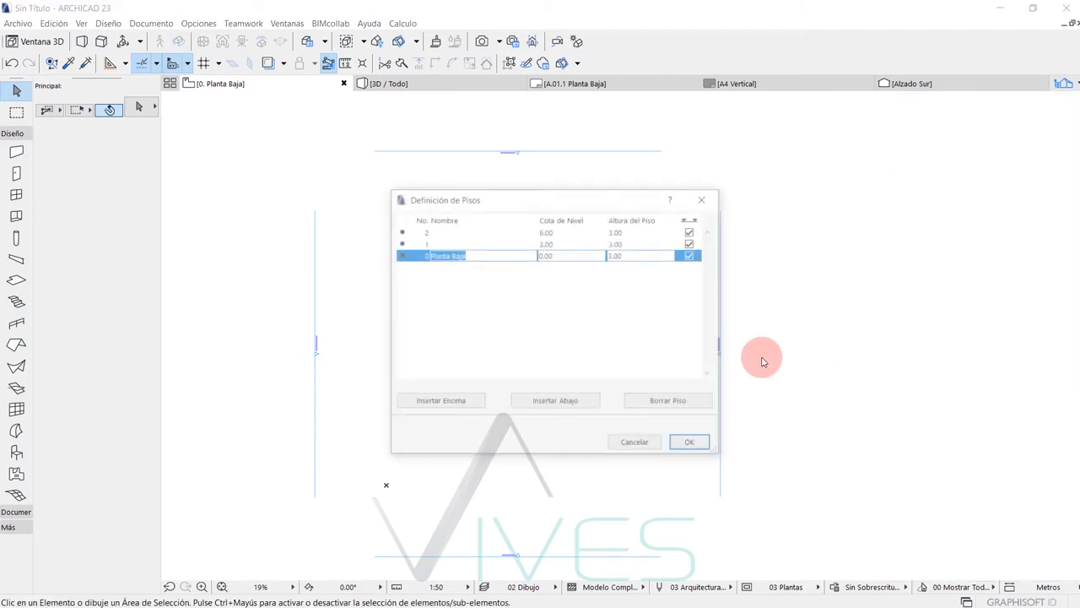
{"action": "left_click_drag", "start_coordinate": [540, 207], "coordinate": [508, 227]}
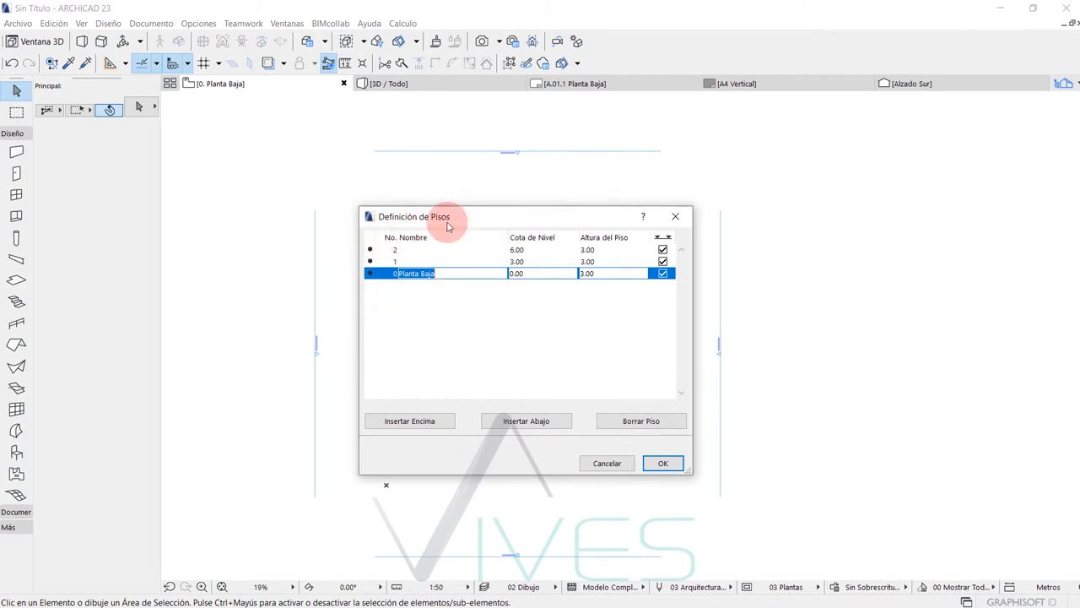
{"action": "left_click_drag", "start_coordinate": [501, 217], "coordinate": [504, 220]}
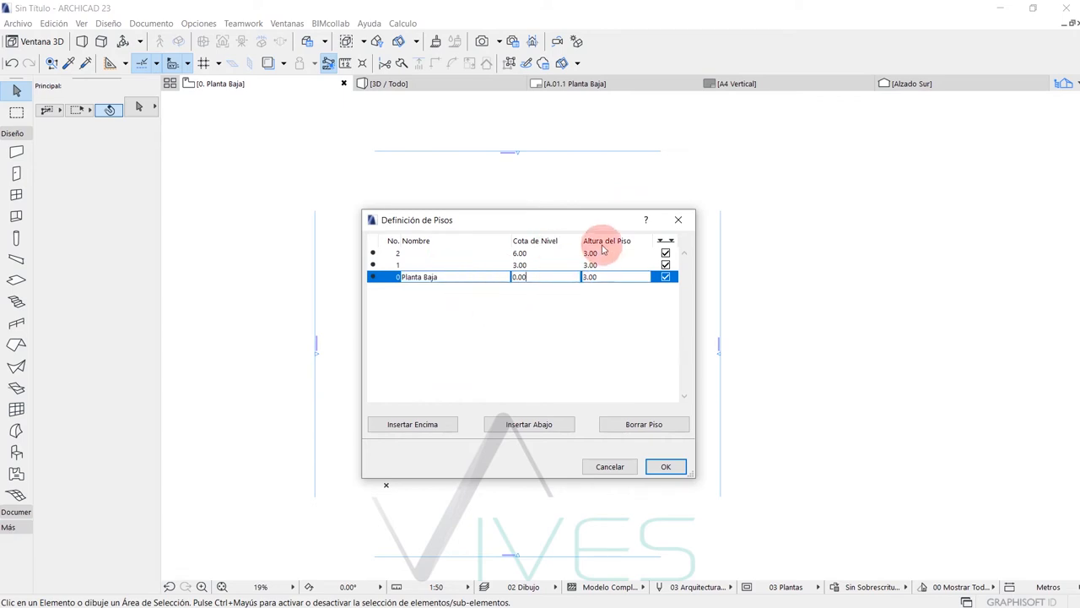
Step: Name story 1 PLANTA ALTA and story 2 SEGUNDA PLANTA in the story settings
{"action": "left_click", "coordinate": [432, 265]}
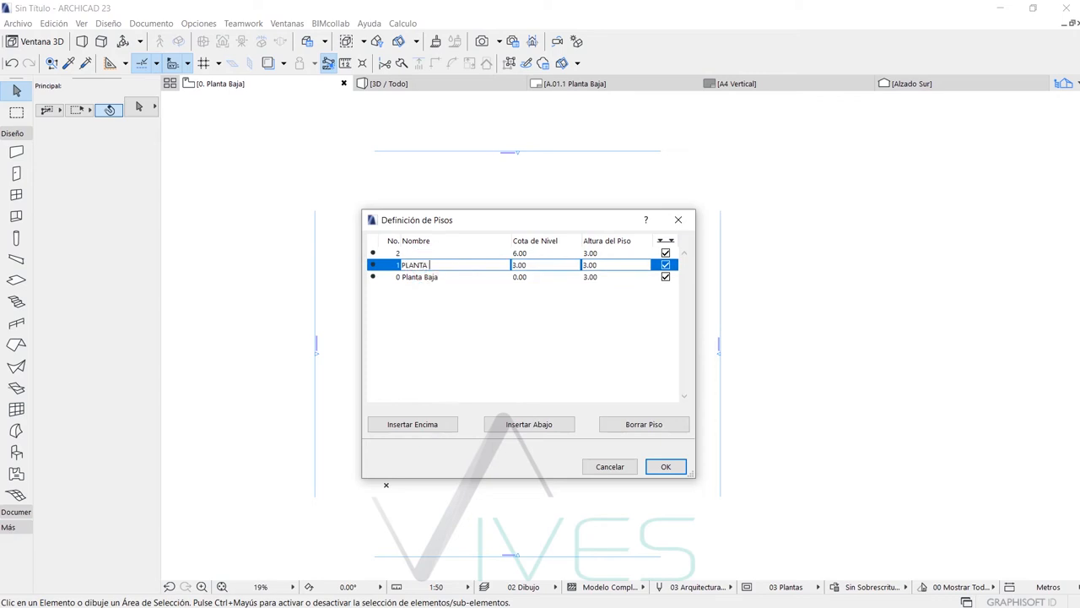
{"action": "left_click", "coordinate": [436, 253]}
{"action": "type", "text": "SEGUNDA PLANTA"}
{"action": "left_click", "coordinate": [462, 324]}
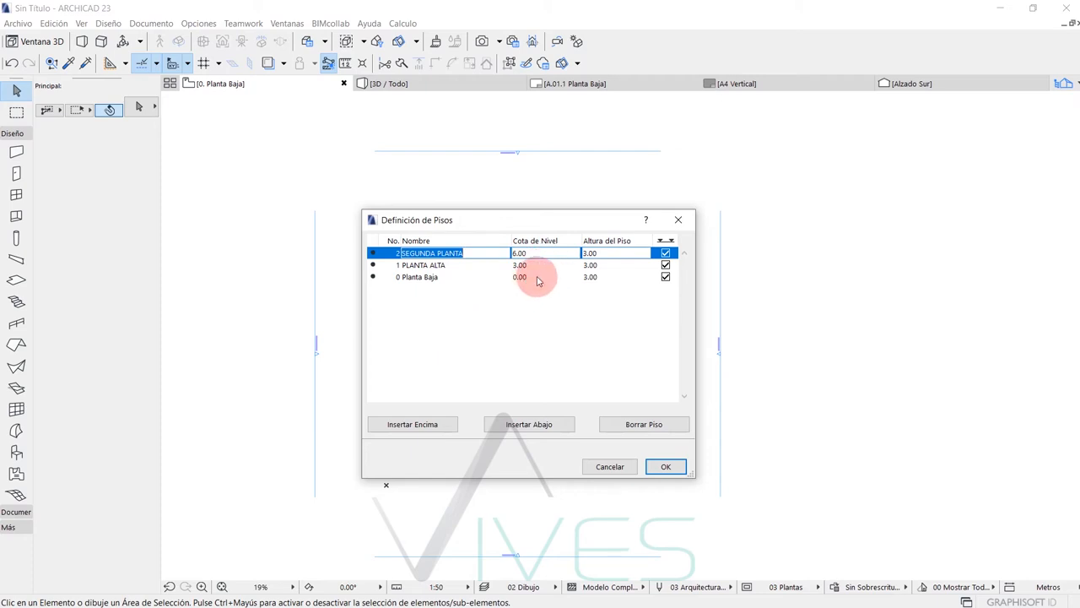
Step: Set the story height to 2.70 for Planta Baja and 3.20 for PLANTA ALTA
{"action": "left_click", "coordinate": [537, 278]}
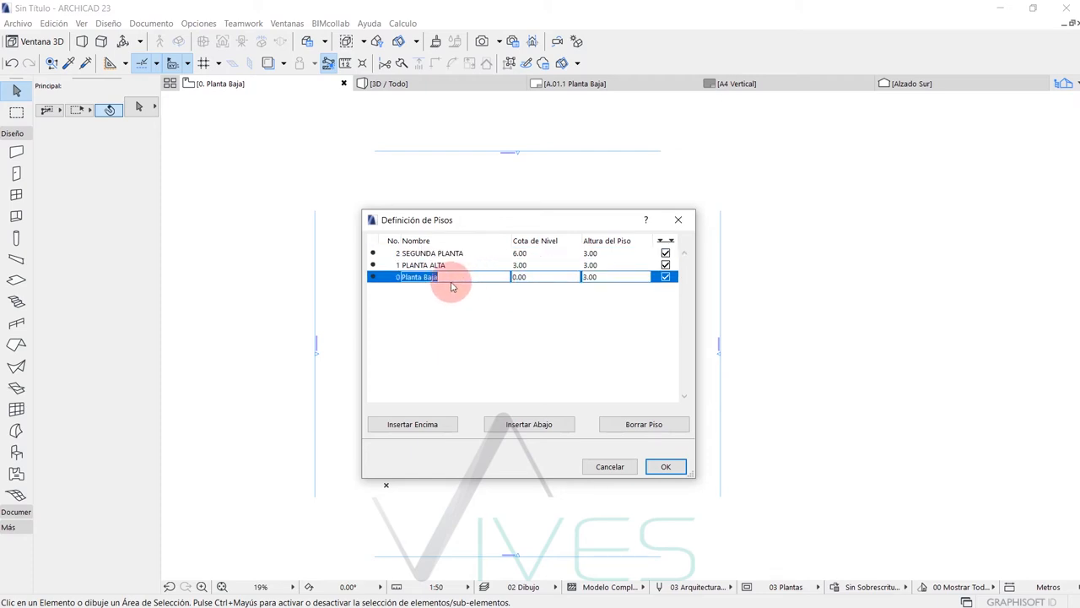
{"action": "left_click_drag", "start_coordinate": [587, 277], "coordinate": [603, 277]}
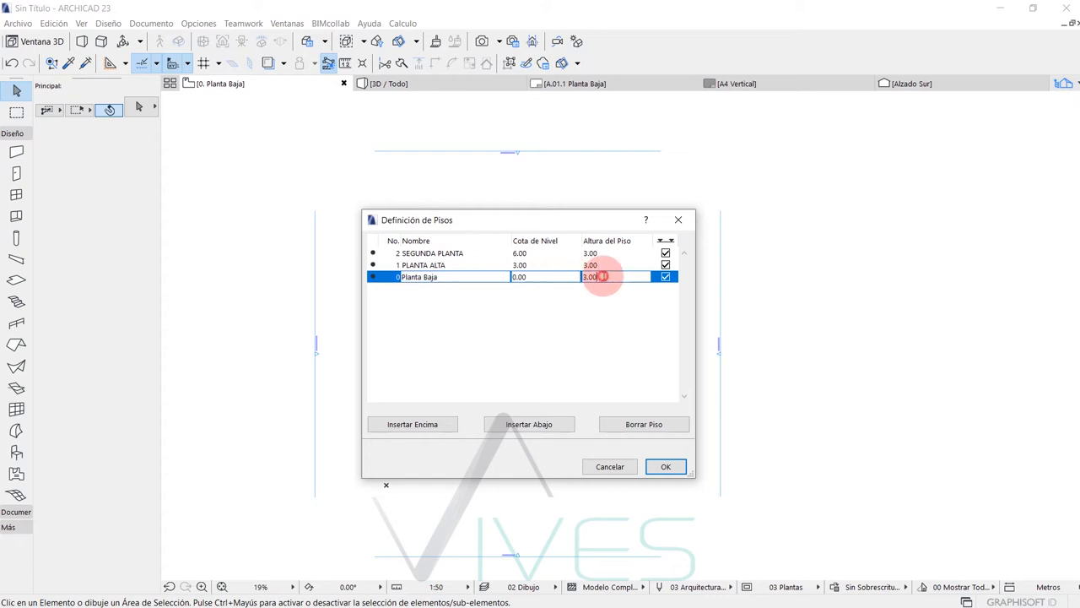
{"action": "left_click", "coordinate": [528, 279]}
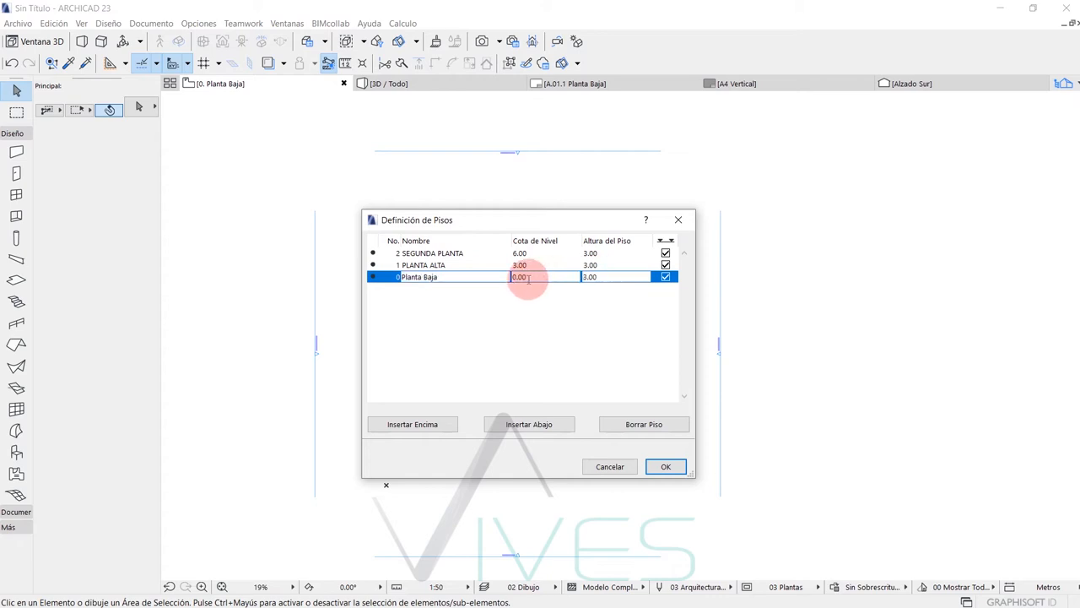
{"action": "left_click", "coordinate": [591, 285]}
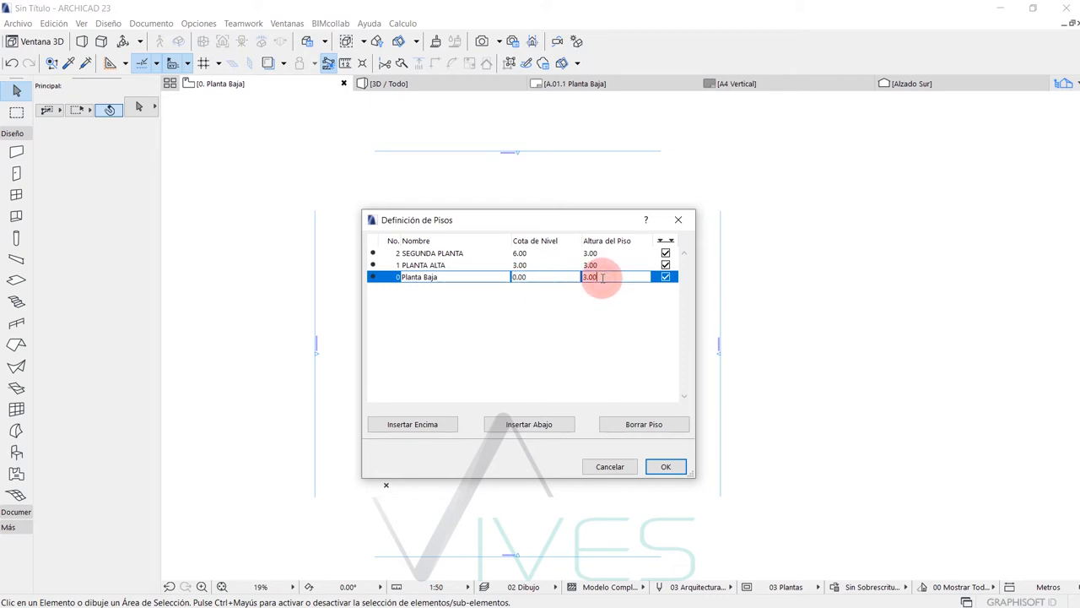
{"action": "left_click", "coordinate": [531, 277]}
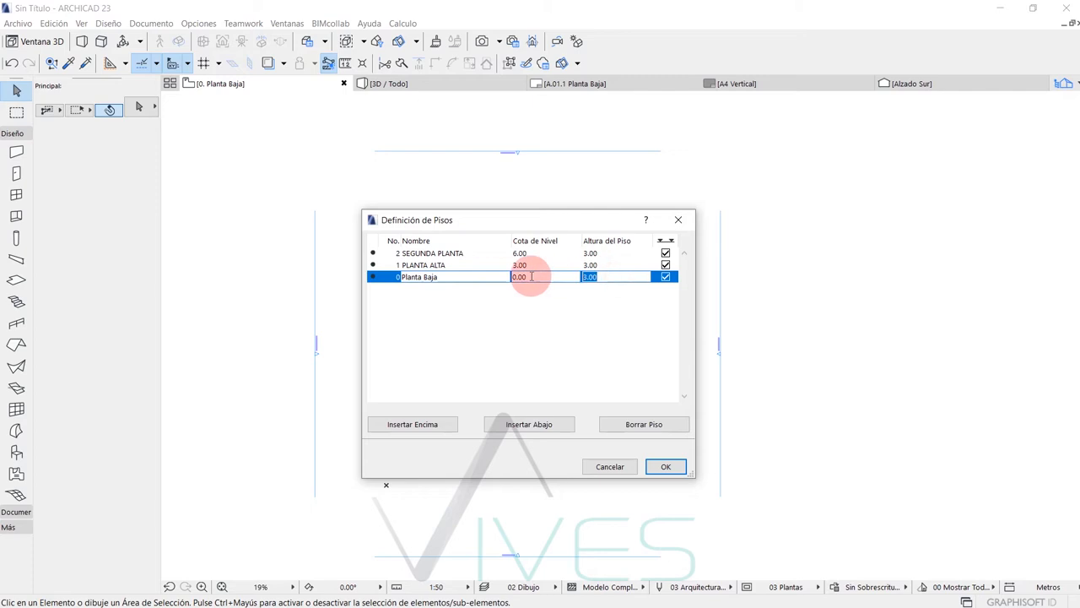
{"action": "left_click", "coordinate": [527, 327]}
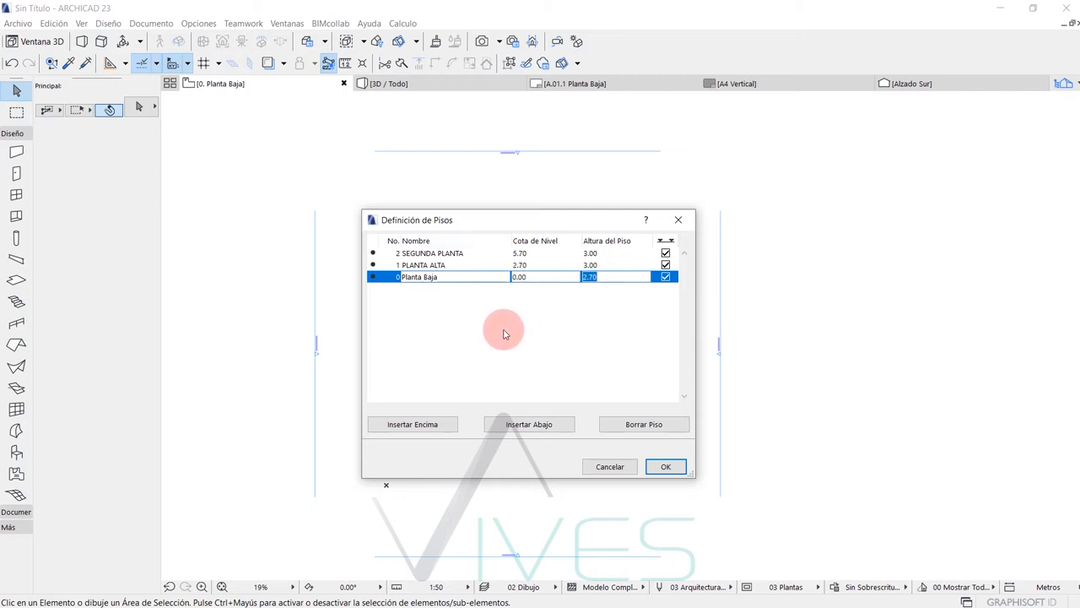
{"action": "left_click", "coordinate": [530, 267]}
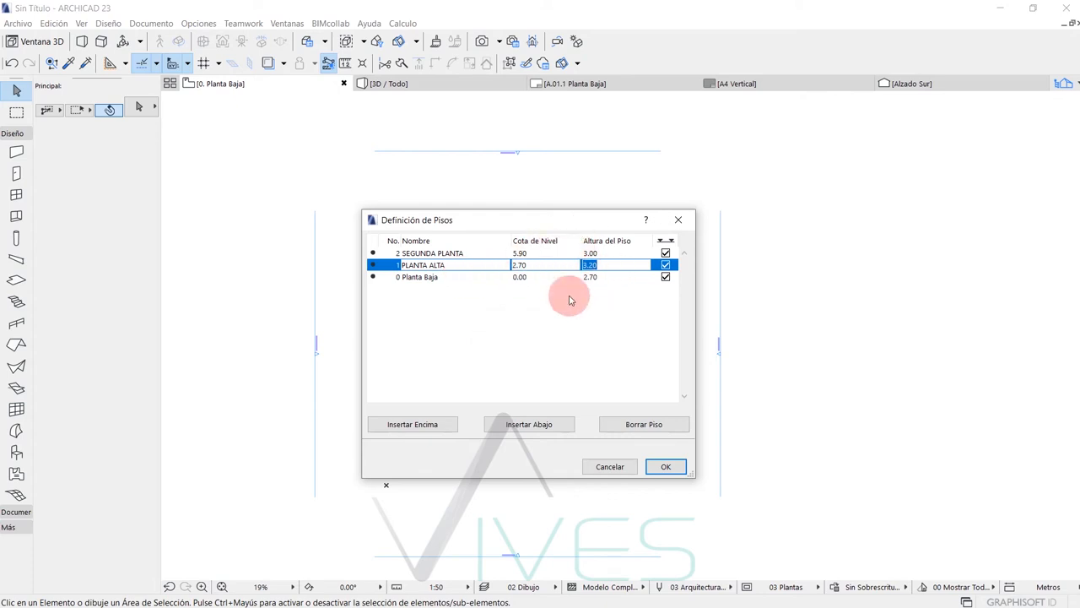
Step: Insert a story below Planta Baja, name it CIMENTACION and set its level to -2.00
{"action": "left_click", "coordinate": [446, 277]}
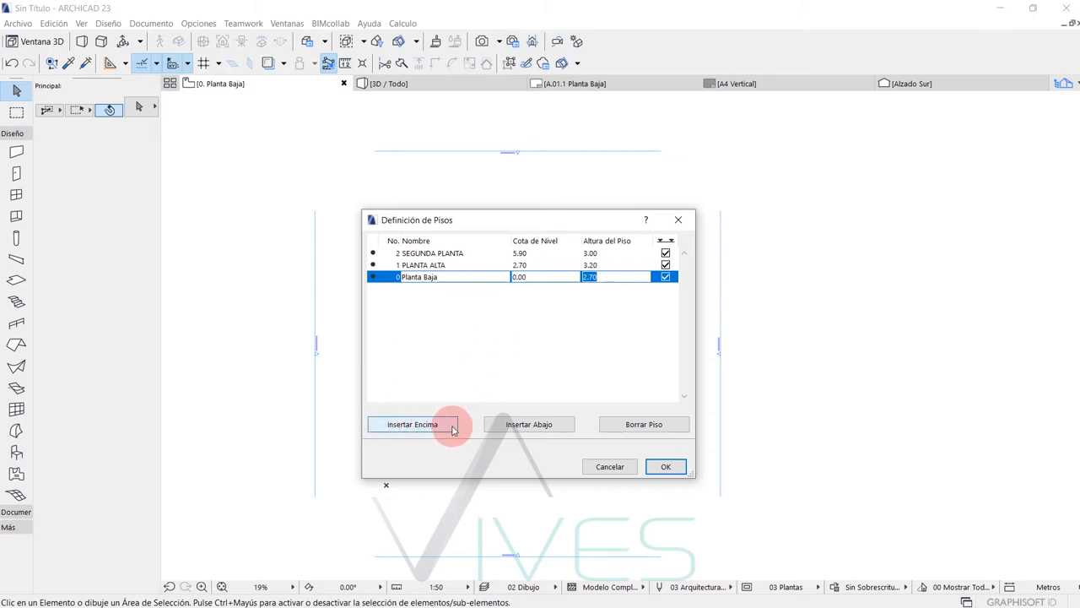
{"action": "left_click", "coordinate": [544, 425]}
{"action": "left_click", "coordinate": [449, 288]}
{"action": "left_click", "coordinate": [499, 316]}
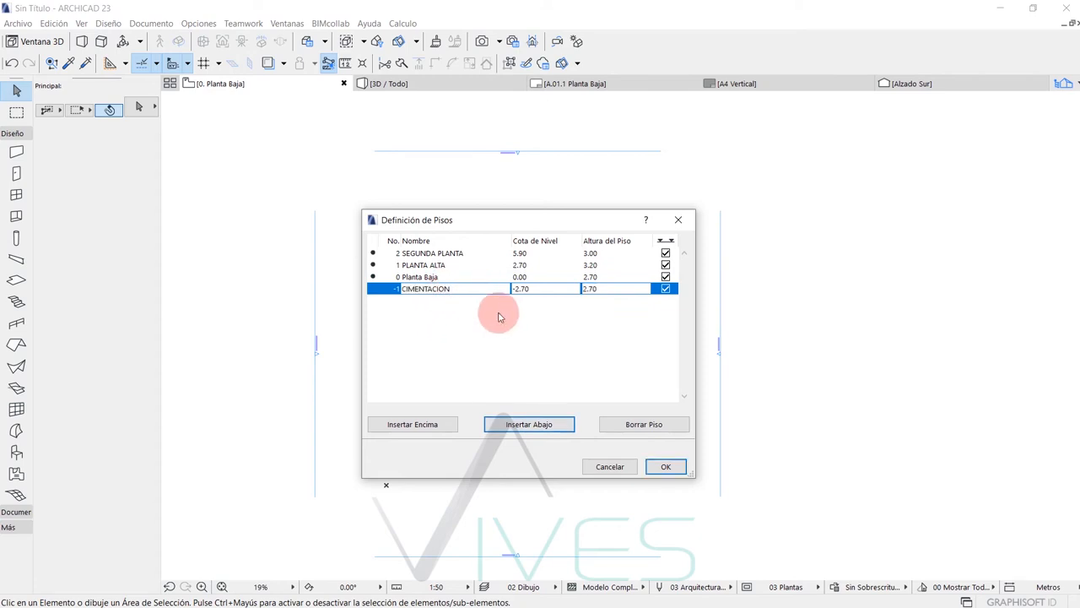
{"action": "left_click", "coordinate": [550, 289]}
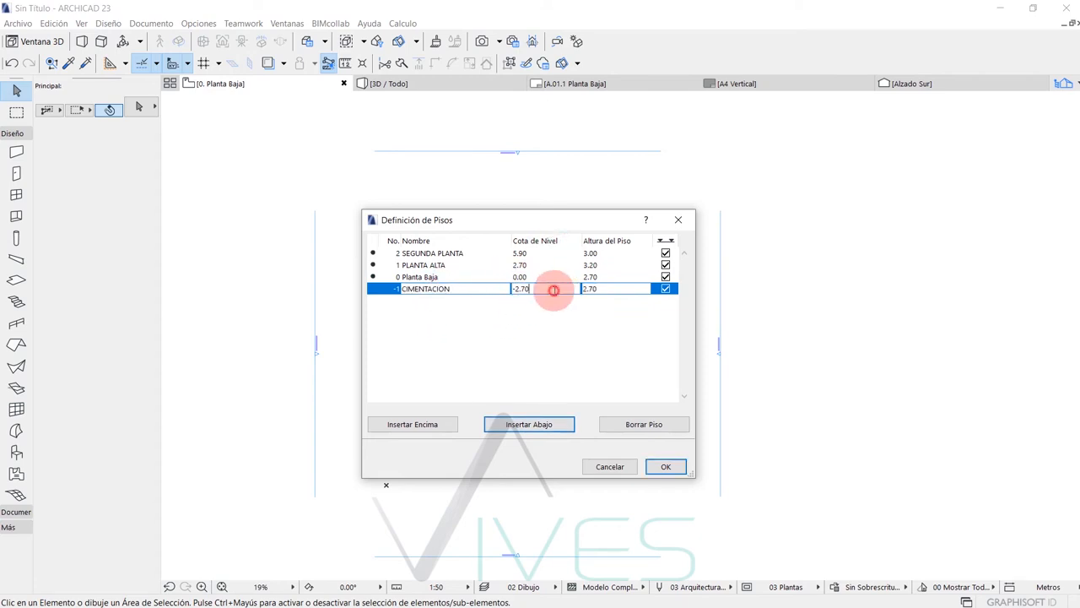
{"action": "left_click", "coordinate": [537, 346]}
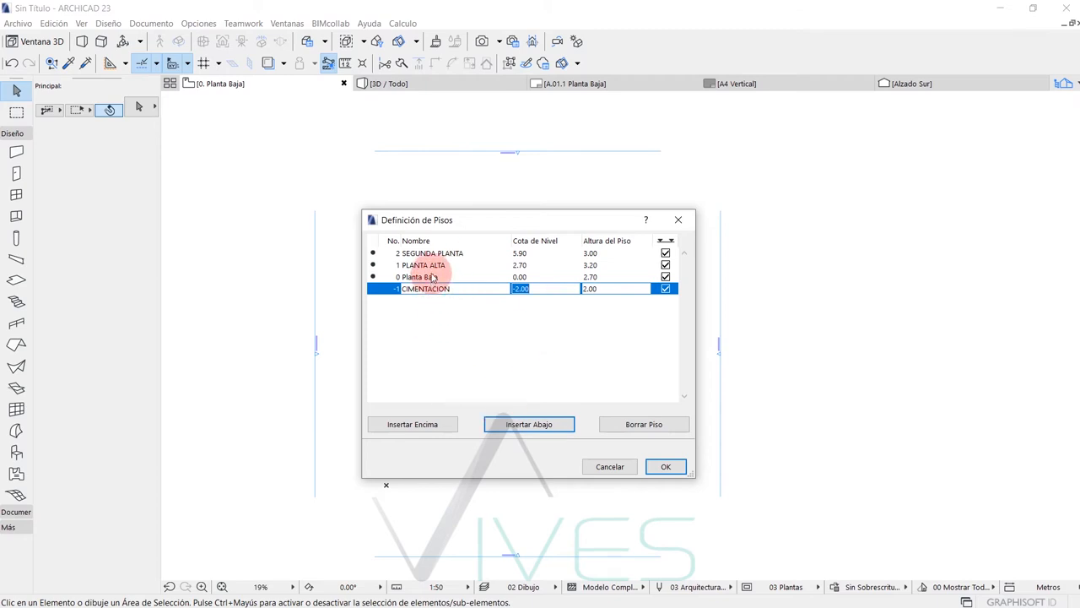
Step: Delete the SEGUNDA PLANTA story and apply the story settings, accepting the irreversible deletion
{"action": "left_click", "coordinate": [452, 253]}
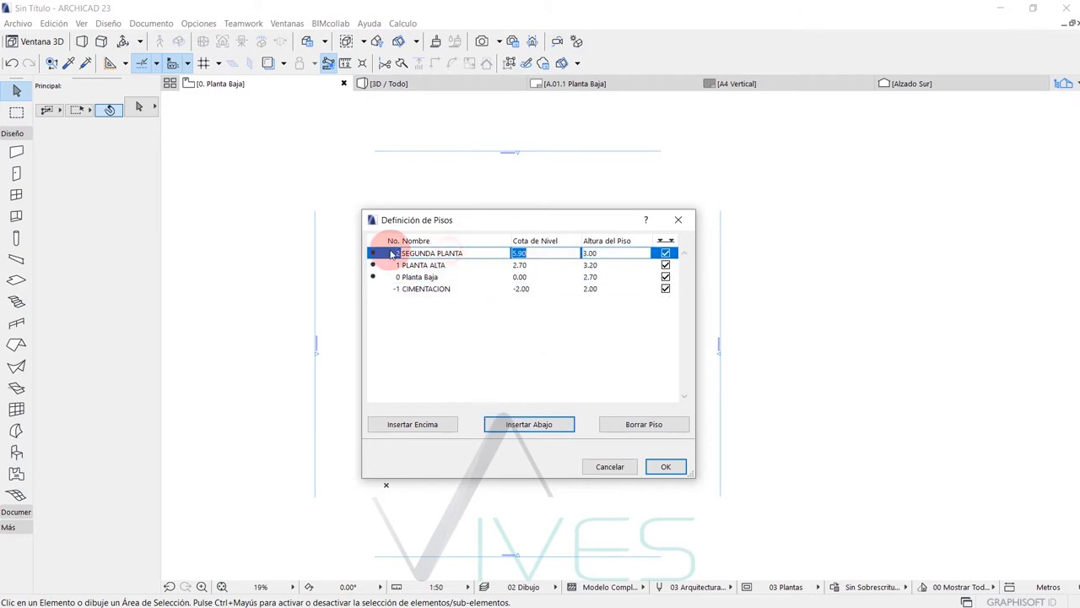
{"action": "left_click", "coordinate": [639, 425]}
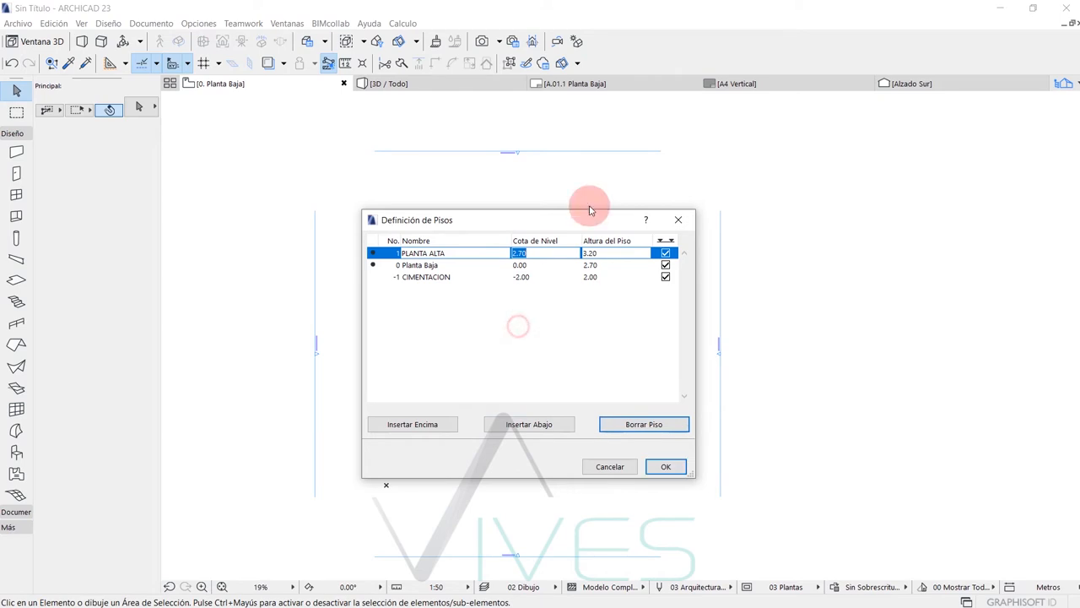
{"action": "left_click", "coordinate": [665, 467]}
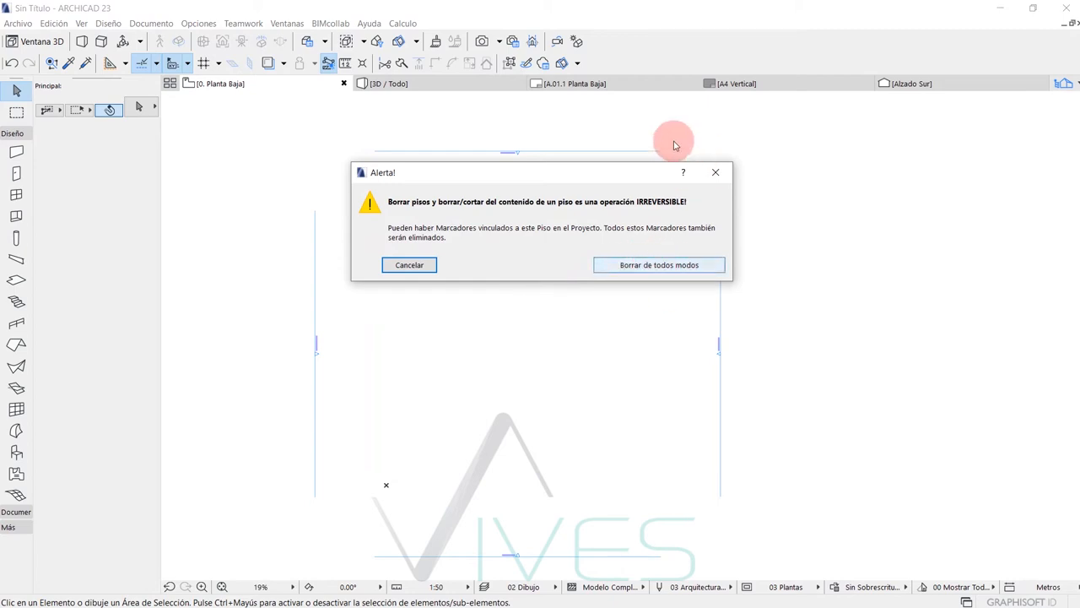
{"action": "left_click", "coordinate": [639, 269]}
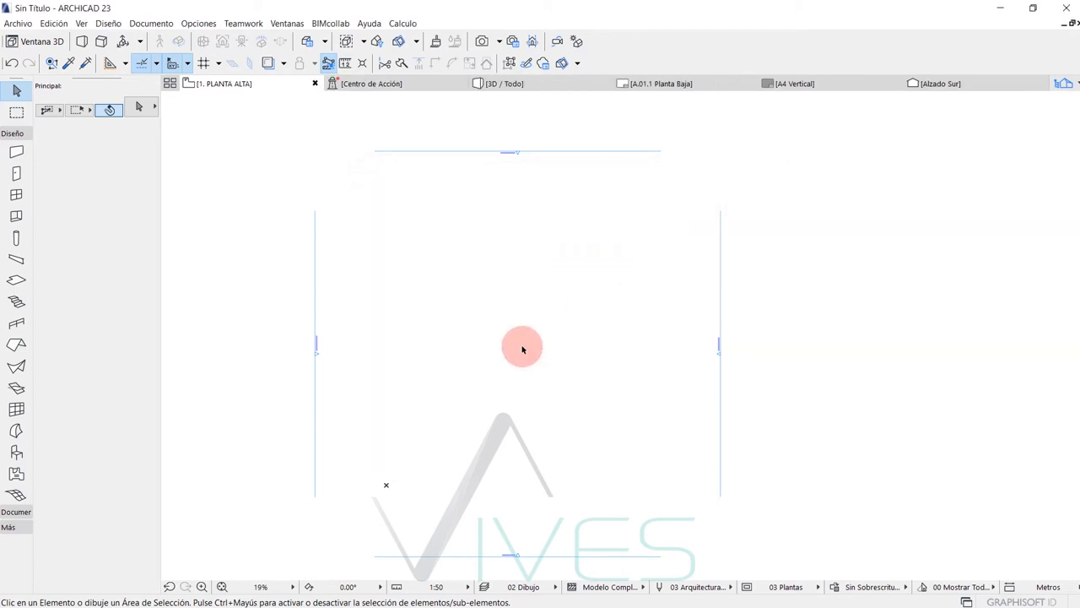
Step: Open the Alzado Norte elevation with the current view settings from its marker on the PLANTA ALTA plan
{"action": "middle_click_drag", "start_coordinate": [449, 432], "coordinate": [453, 438]}
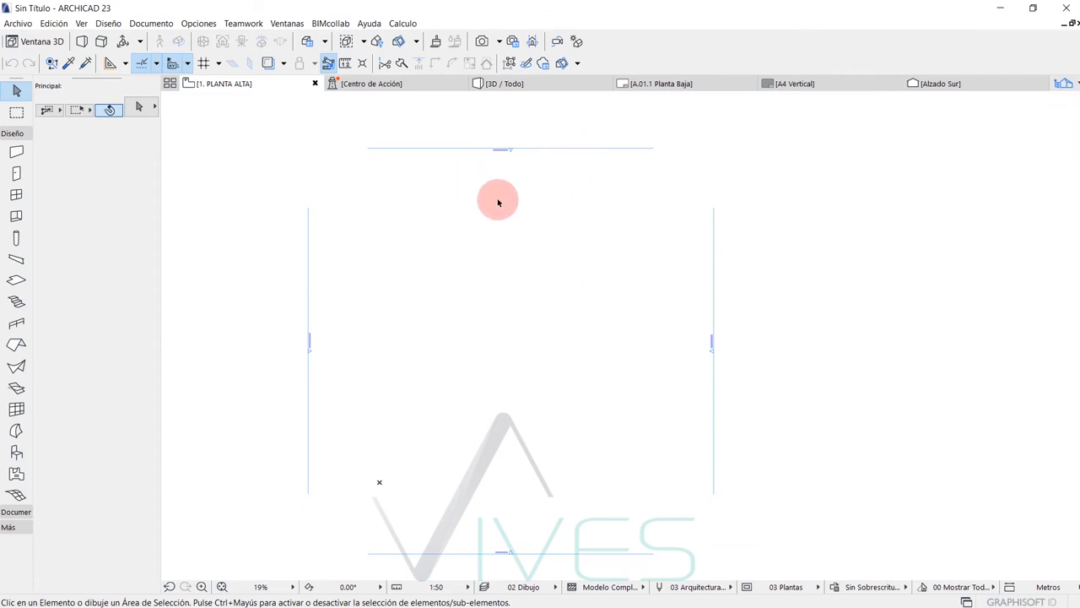
{"action": "middle_click_drag", "start_coordinate": [552, 306], "coordinate": [552, 302]}
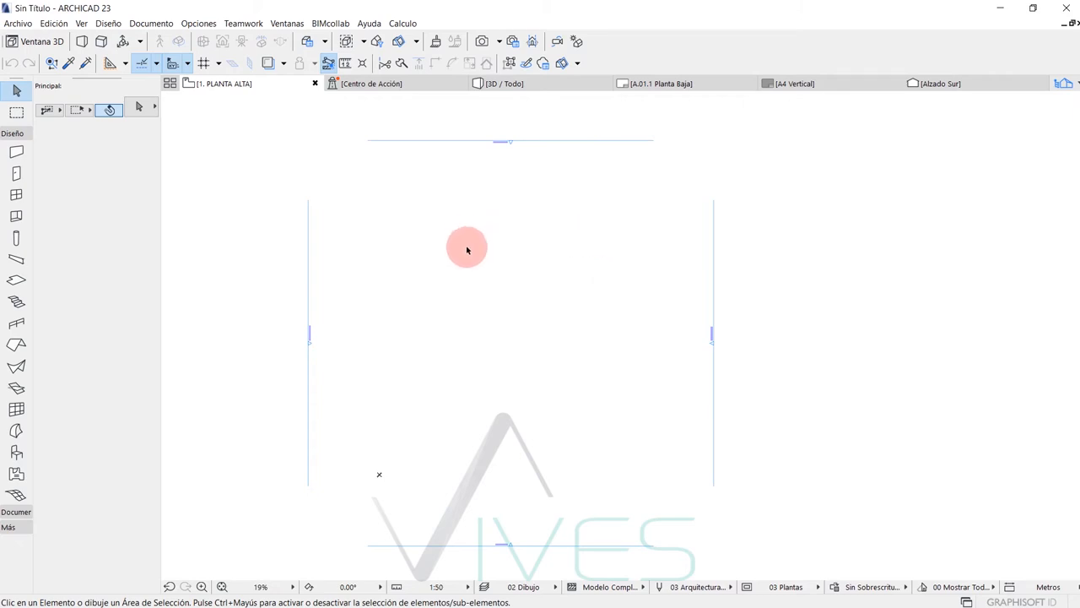
{"action": "middle_click_drag", "start_coordinate": [468, 249], "coordinate": [477, 266]}
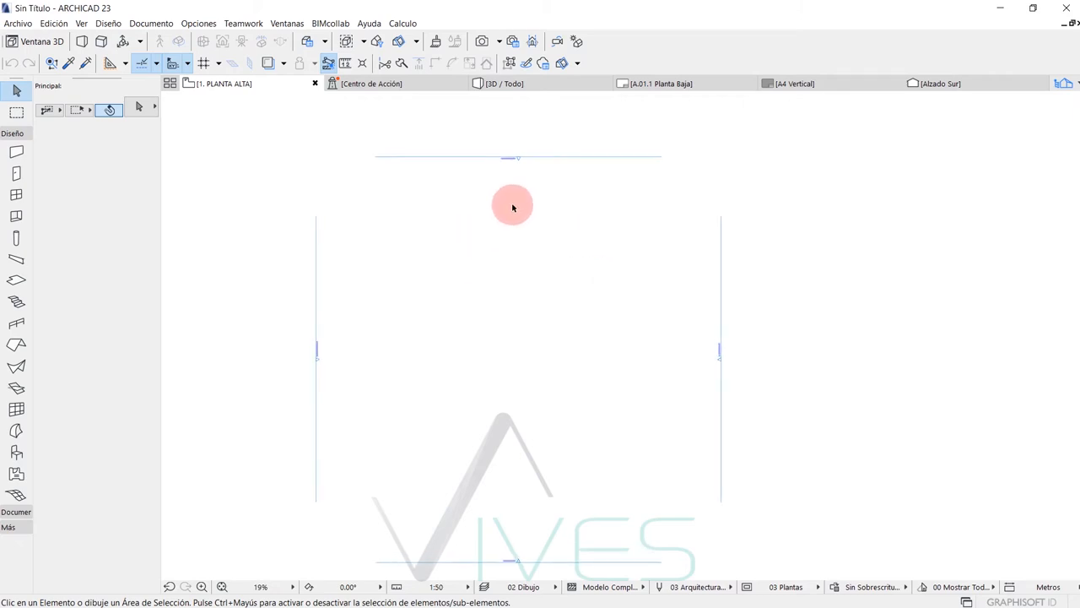
{"action": "left_click", "coordinate": [552, 158]}
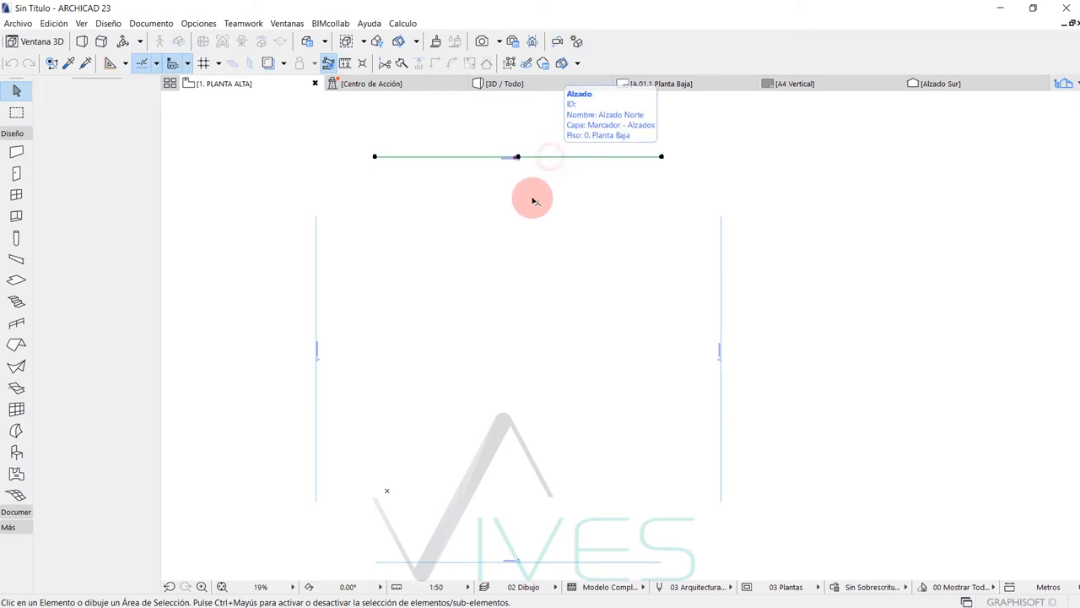
{"action": "right_click", "coordinate": [550, 158]}
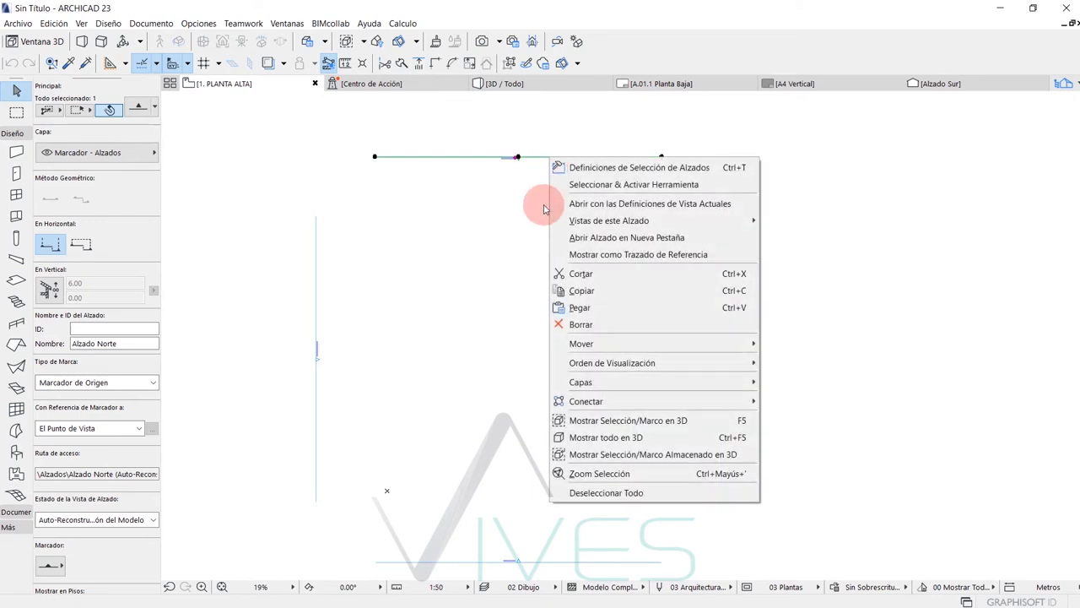
{"action": "left_click", "coordinate": [629, 206]}
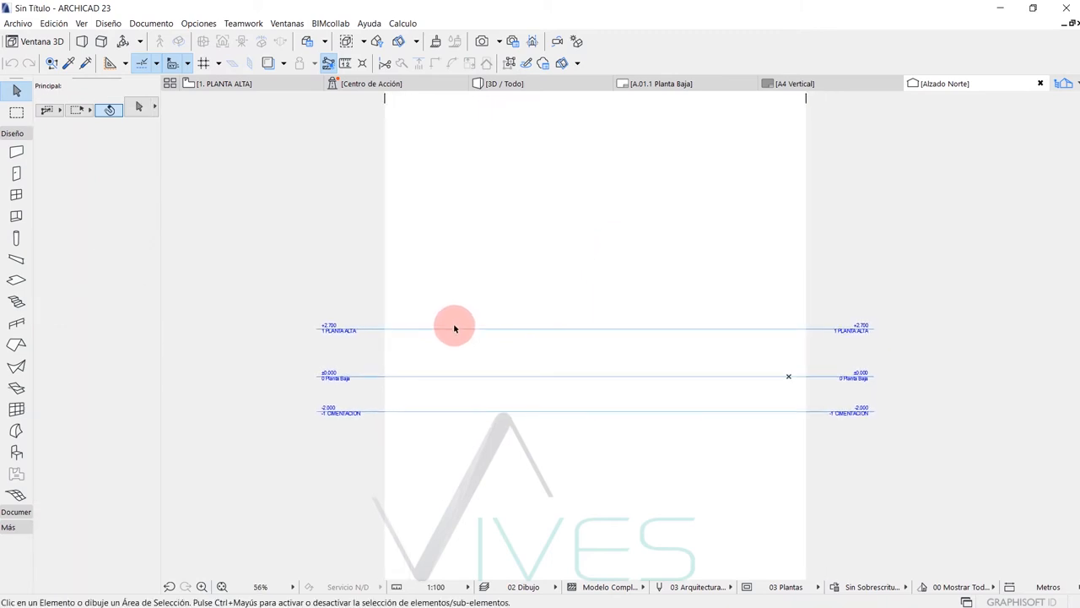
Step: Examine the story level lines, names and elevations of CIMENTACION, Planta Baja and PLANTA ALTA in the north elevation
{"action": "scroll", "coordinate": [454, 328], "scroll_direction": "up", "scroll_amount": 5}
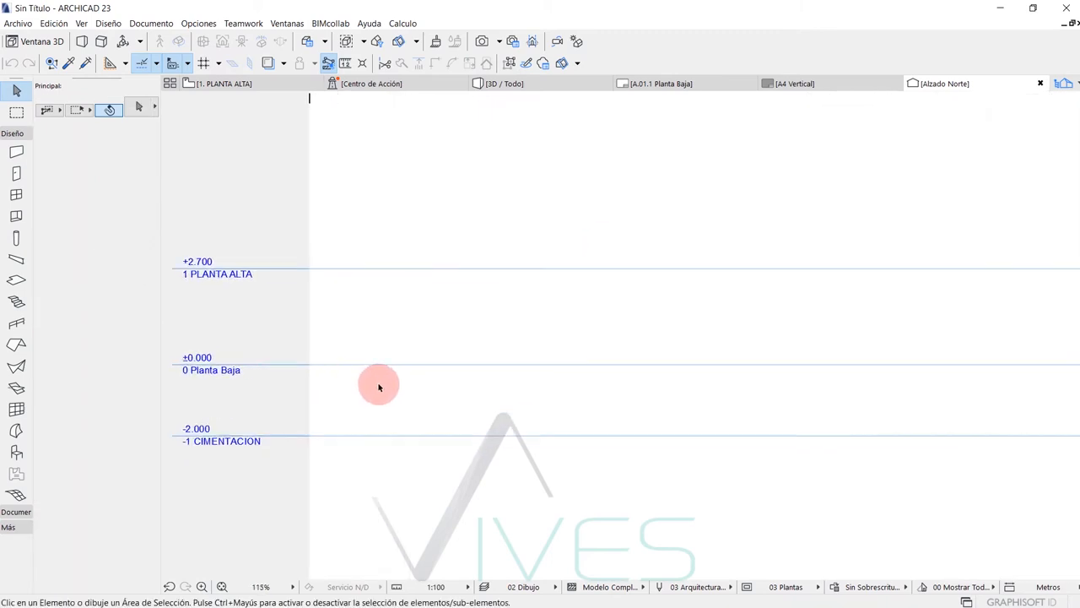
{"action": "scroll", "coordinate": [379, 384], "scroll_direction": "down", "scroll_amount": 2}
{"action": "scroll", "coordinate": [282, 381], "scroll_direction": "up", "scroll_amount": 3}
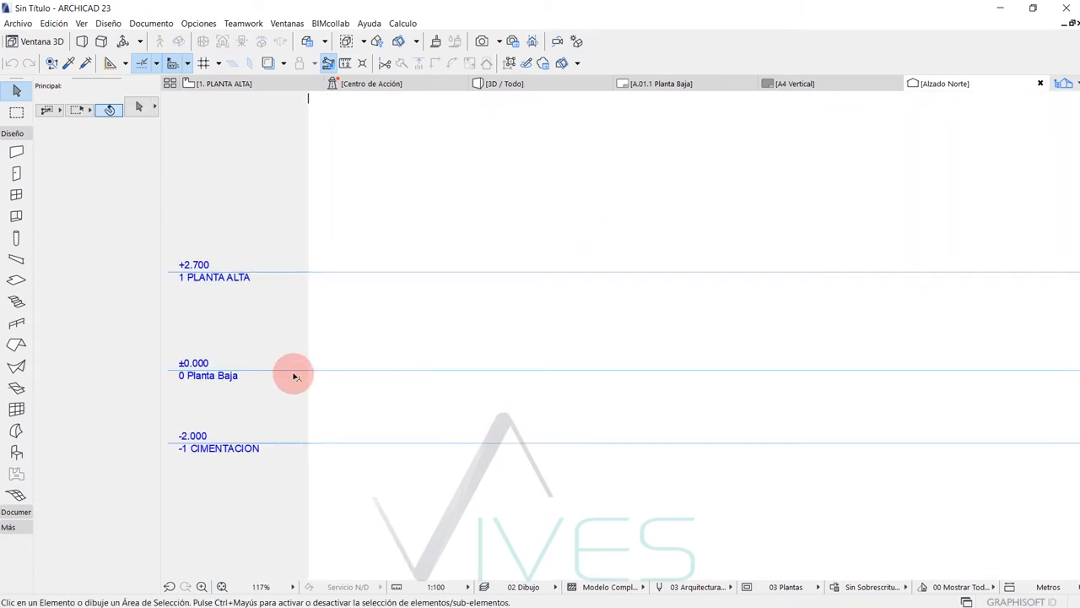
{"action": "scroll", "coordinate": [294, 376], "scroll_direction": "down", "scroll_amount": 2}
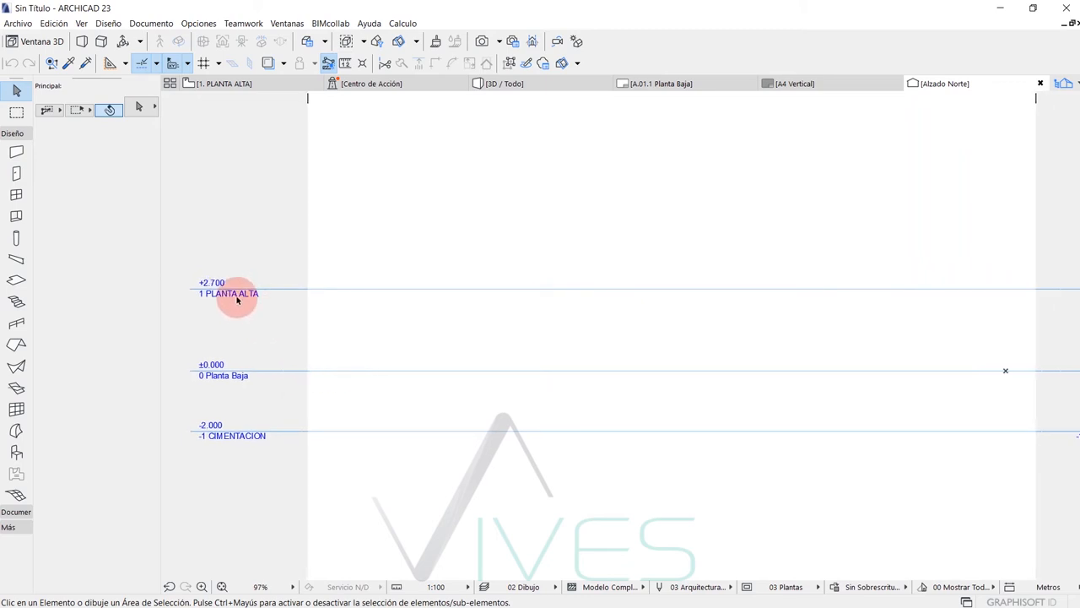
{"action": "middle_click_drag", "start_coordinate": [286, 300], "coordinate": [301, 328]}
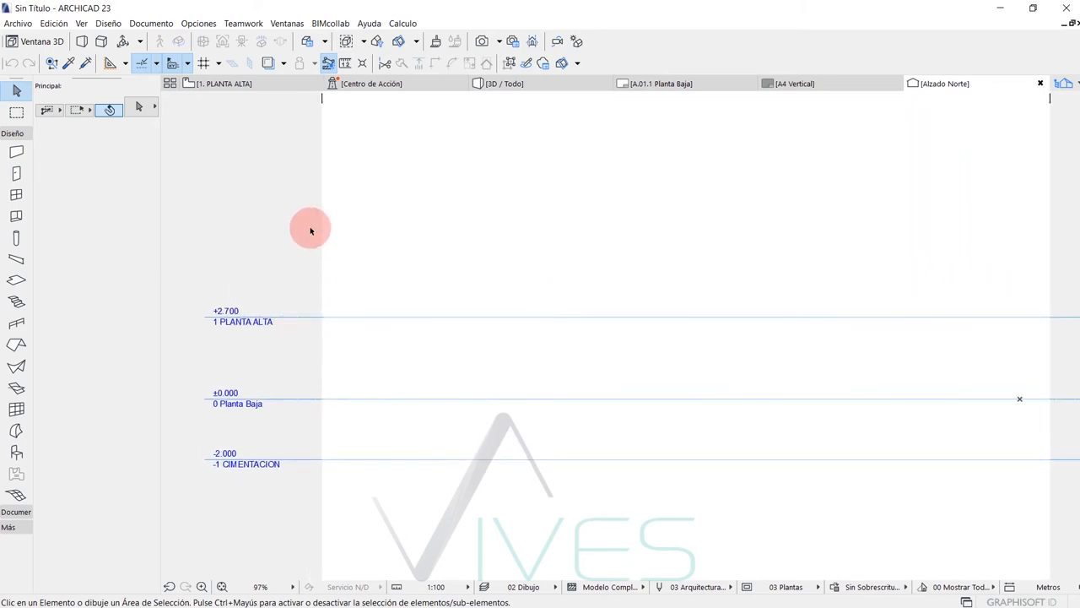
{"action": "middle_click_drag", "start_coordinate": [411, 251], "coordinate": [352, 237]}
{"action": "mouse_move", "coordinate": [273, 202]}
{"action": "middle_mouse_down"}
{"action": "mouse_move", "coordinate": [273, 212]}
{"action": "mouse_move", "coordinate": [266, 202]}
{"action": "middle_mouse_up"}
{"action": "middle_click_drag", "start_coordinate": [243, 443], "coordinate": [239, 441]}
{"action": "middle_click_drag", "start_coordinate": [252, 384], "coordinate": [261, 400]}
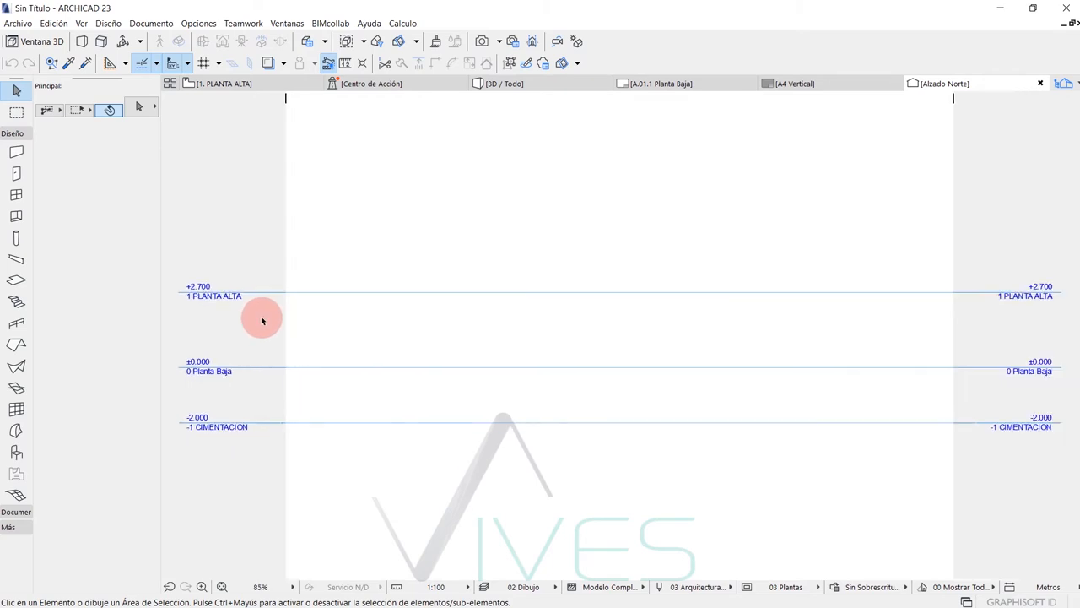
{"action": "scroll", "coordinate": [251, 326], "scroll_direction": "down", "scroll_amount": 2}
{"action": "scroll", "coordinate": [267, 335], "scroll_direction": "up", "scroll_amount": 3}
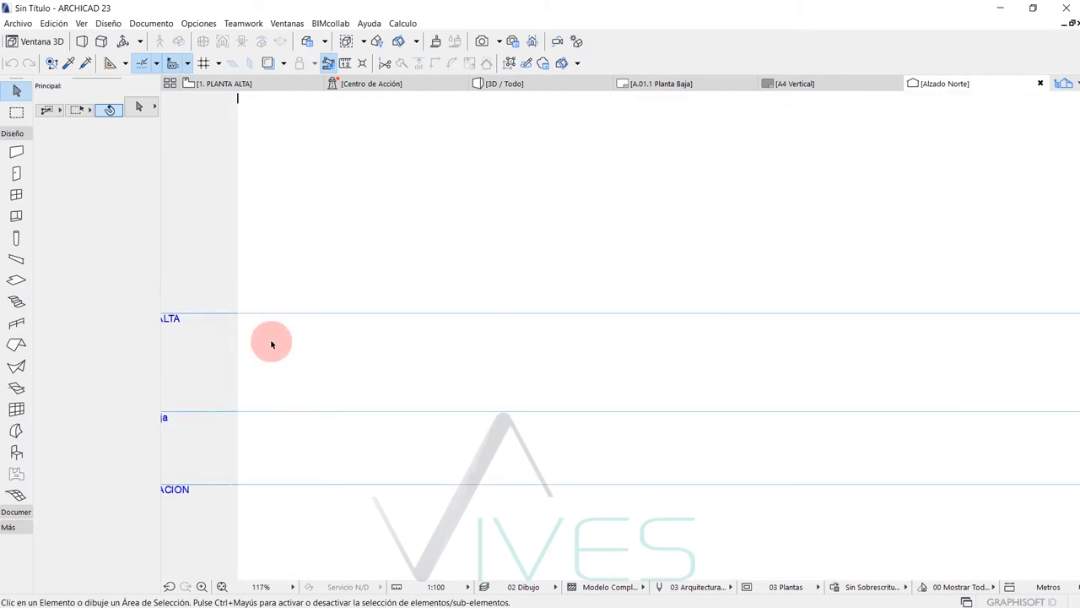
{"action": "scroll", "coordinate": [273, 338], "scroll_direction": "down", "scroll_amount": 3}
{"action": "middle_click_drag", "start_coordinate": [290, 334], "coordinate": [292, 310]}
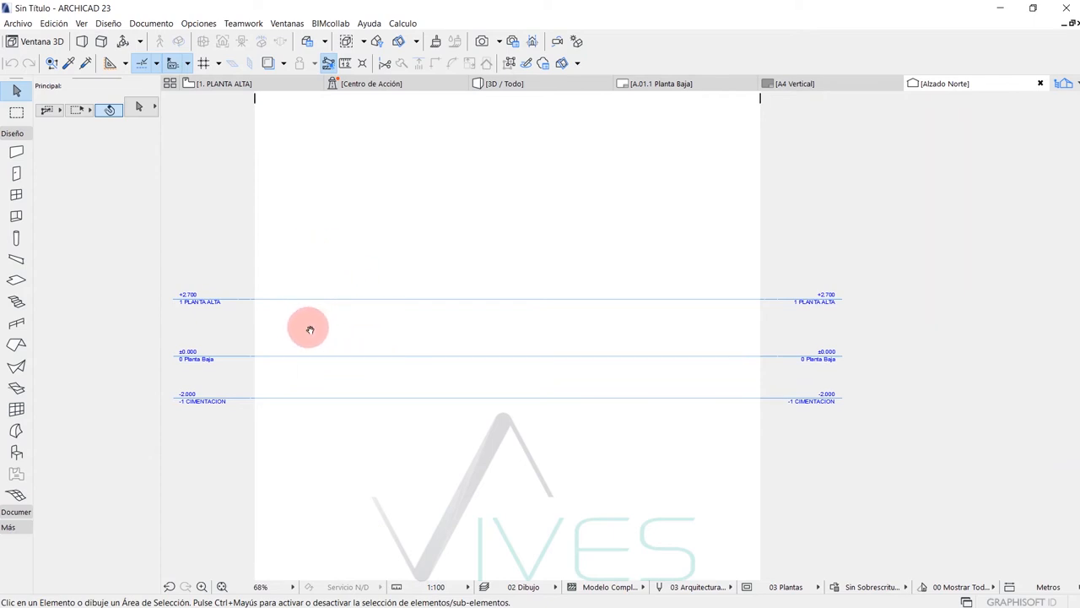
{"action": "scroll", "coordinate": [305, 335], "scroll_direction": "up", "scroll_amount": 1}
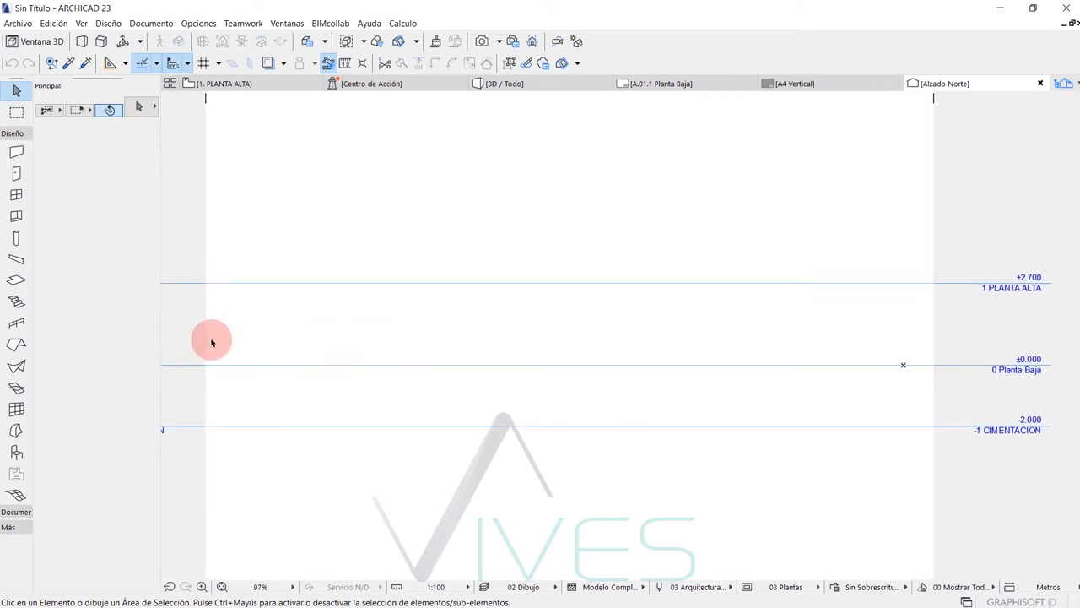
{"action": "scroll", "coordinate": [212, 341], "scroll_direction": "down", "scroll_amount": 1}
{"action": "middle_click_drag", "start_coordinate": [212, 342], "coordinate": [398, 344]}
{"action": "middle_click_drag", "start_coordinate": [346, 307], "coordinate": [350, 332]}
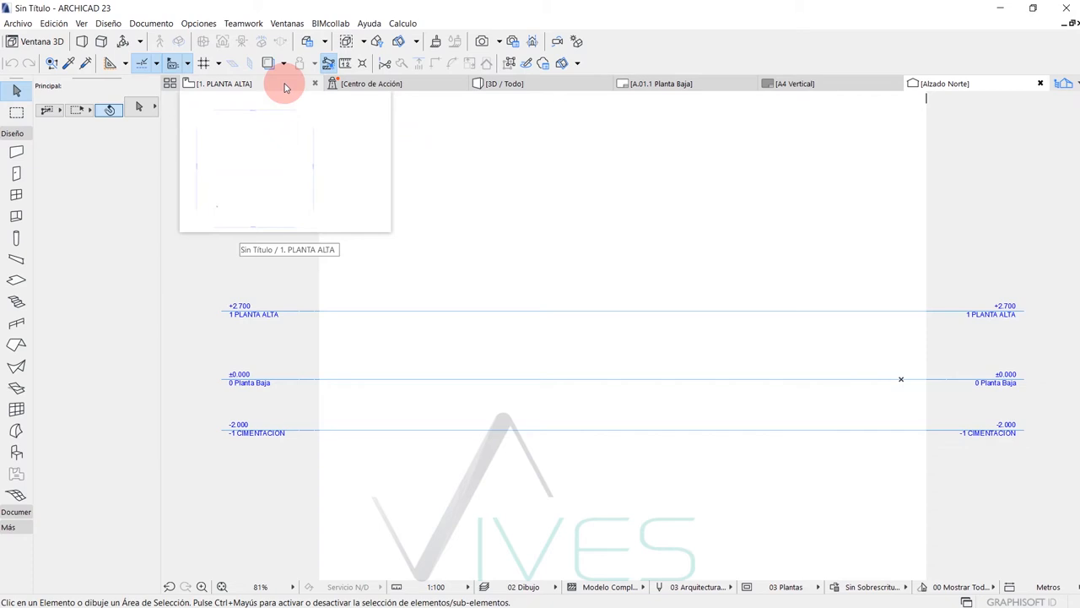
Step: Return to the PLANTA ALTA floor plan, deselect the Alzado Norte marker and point out the project origin
{"action": "left_click", "coordinate": [285, 88]}
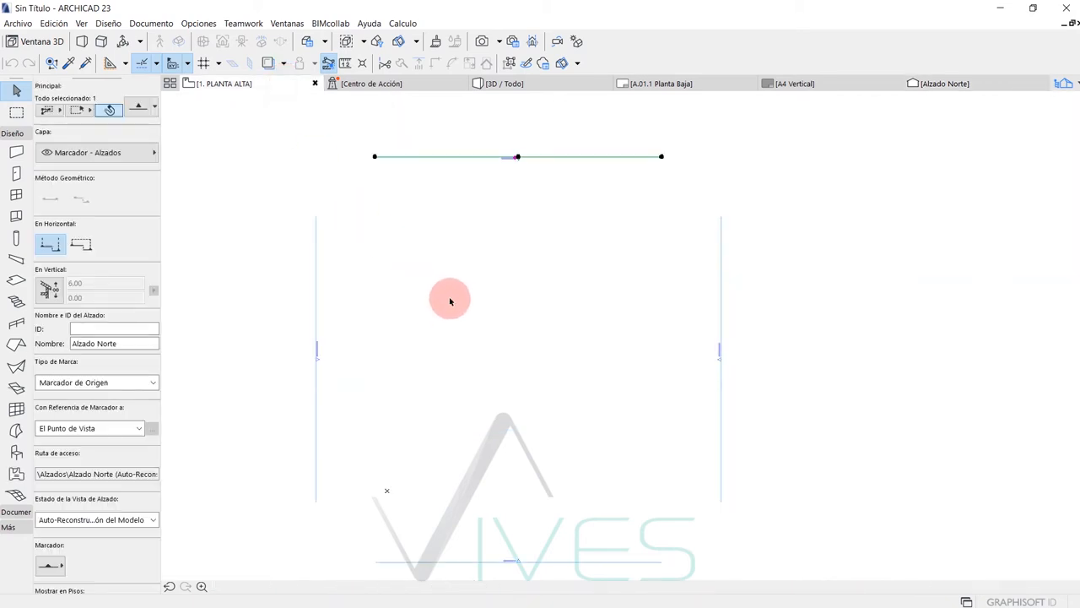
{"action": "left_click", "coordinate": [494, 307]}
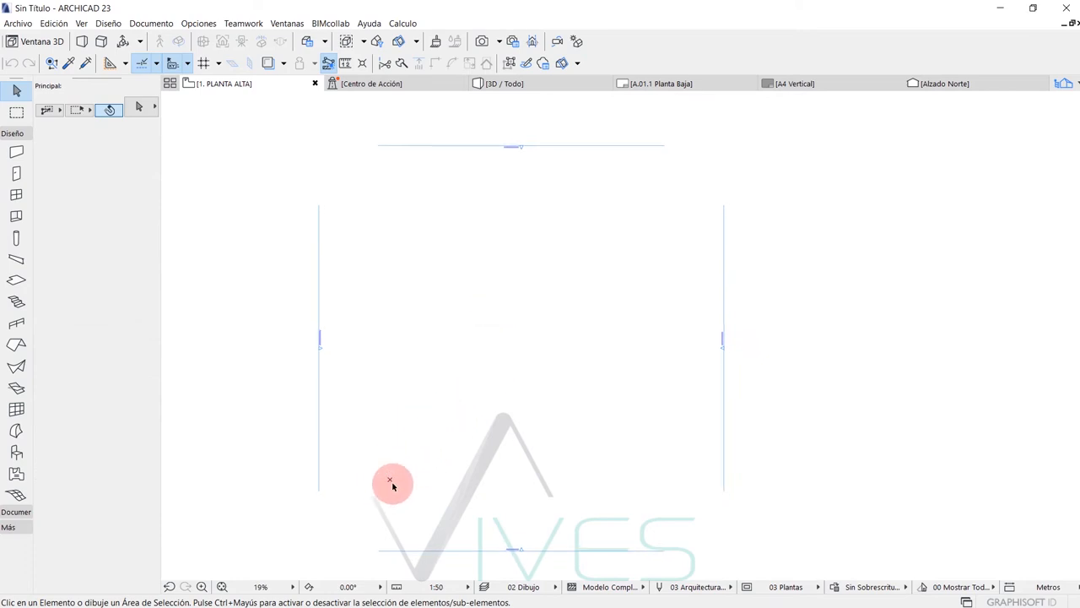
{"action": "left_click_drag", "start_coordinate": [389, 480], "coordinate": [437, 453]}
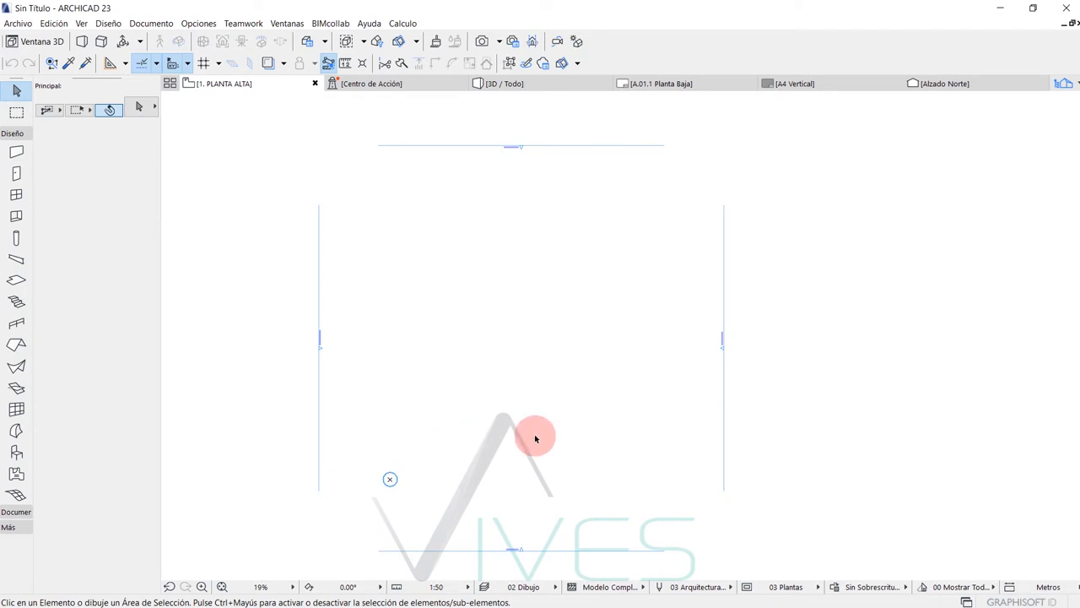
Step: Open the grid system settings for the PLANTA ALTA plan and collapse all of their sections
{"action": "middle_click_drag", "start_coordinate": [631, 319], "coordinate": [623, 295]}
{"action": "middle_click_drag", "start_coordinate": [515, 271], "coordinate": [412, 237]}
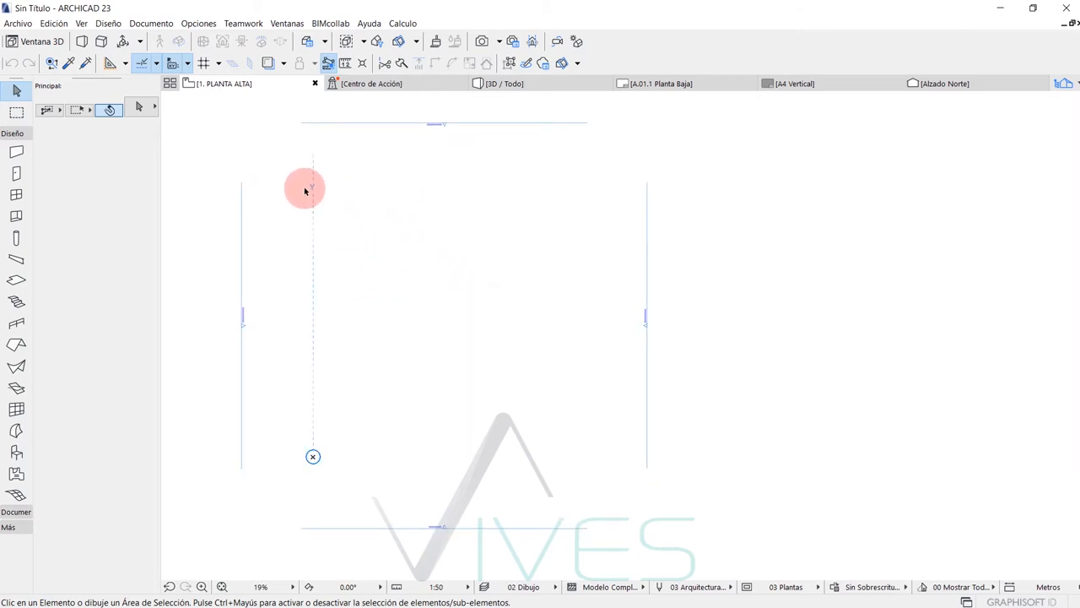
{"action": "left_click", "coordinate": [109, 23]}
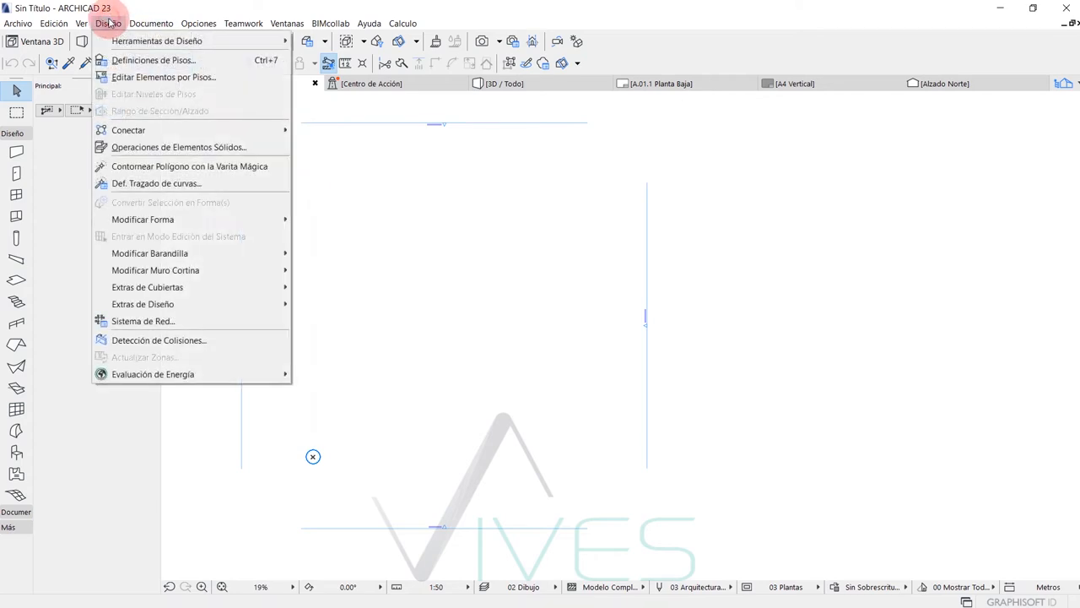
{"action": "left_click", "coordinate": [143, 321]}
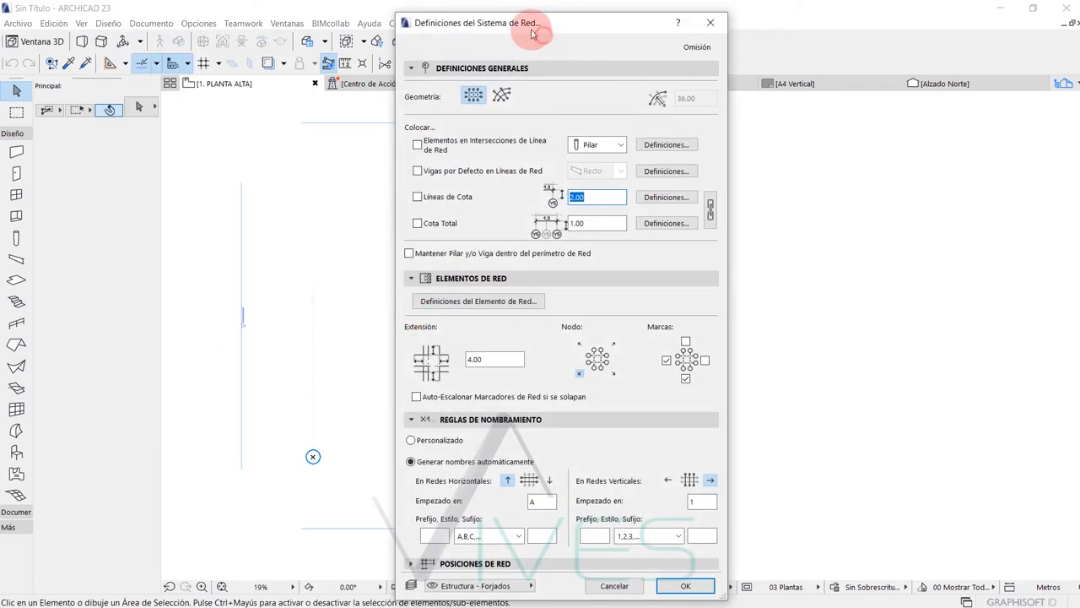
{"action": "left_click_drag", "start_coordinate": [485, 24], "coordinate": [436, 11]}
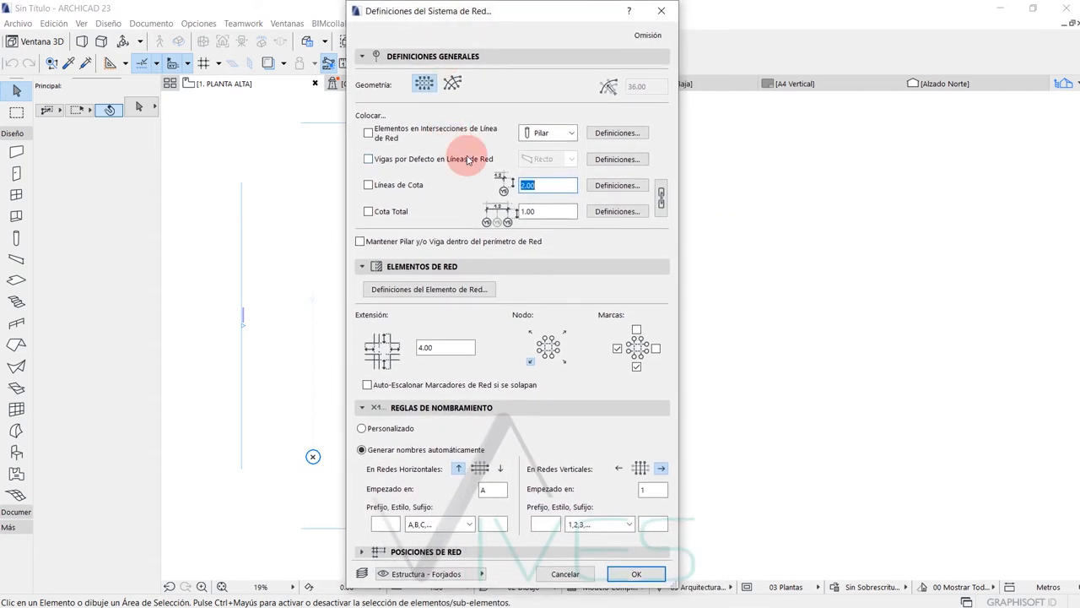
{"action": "left_click", "coordinate": [481, 267]}
{"action": "left_click", "coordinate": [464, 285]}
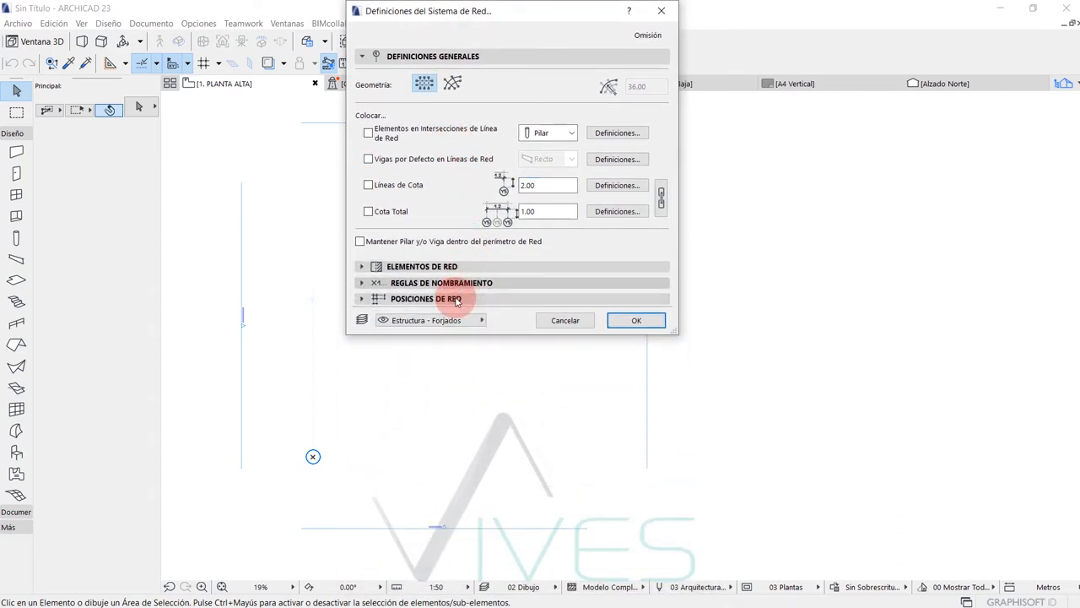
{"action": "left_click", "coordinate": [450, 54]}
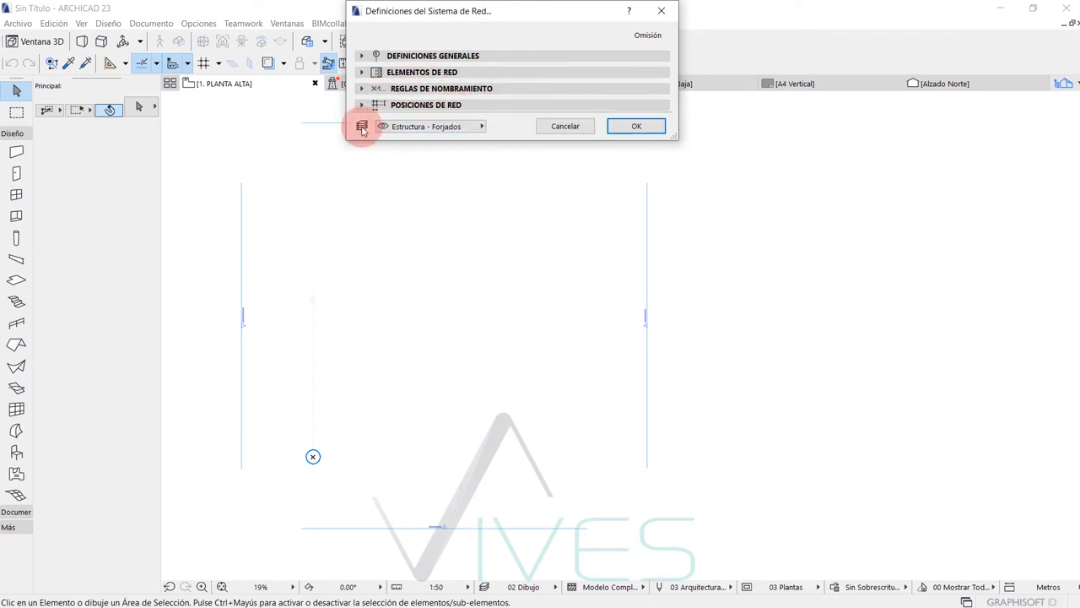
Step: Review the grid system's available layers and the general options for placing elements at grid line intersections
{"action": "left_click", "coordinate": [418, 126]}
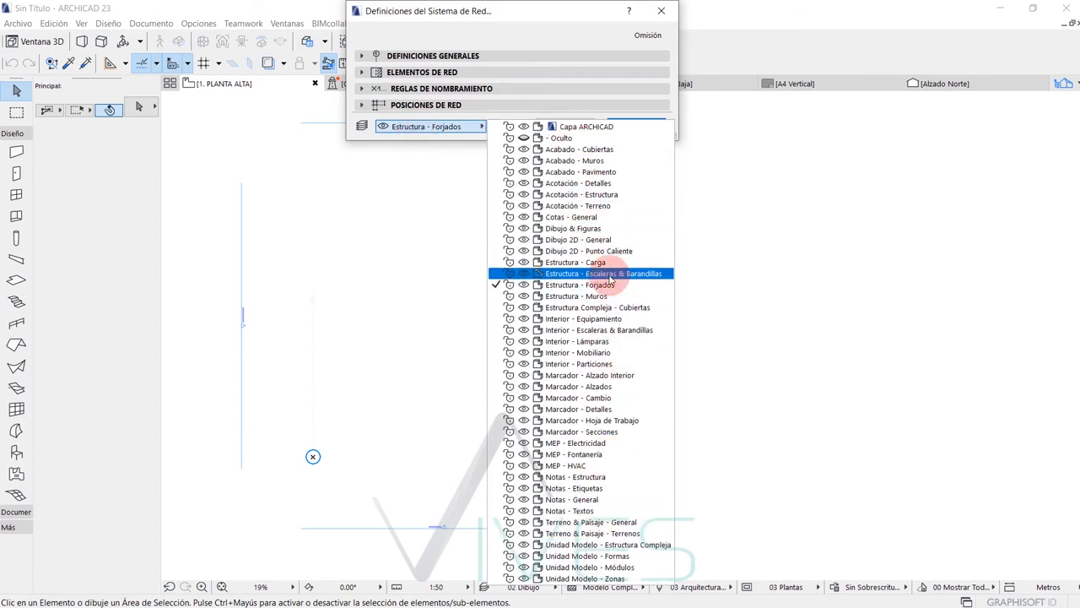
{"action": "left_click", "coordinate": [442, 127]}
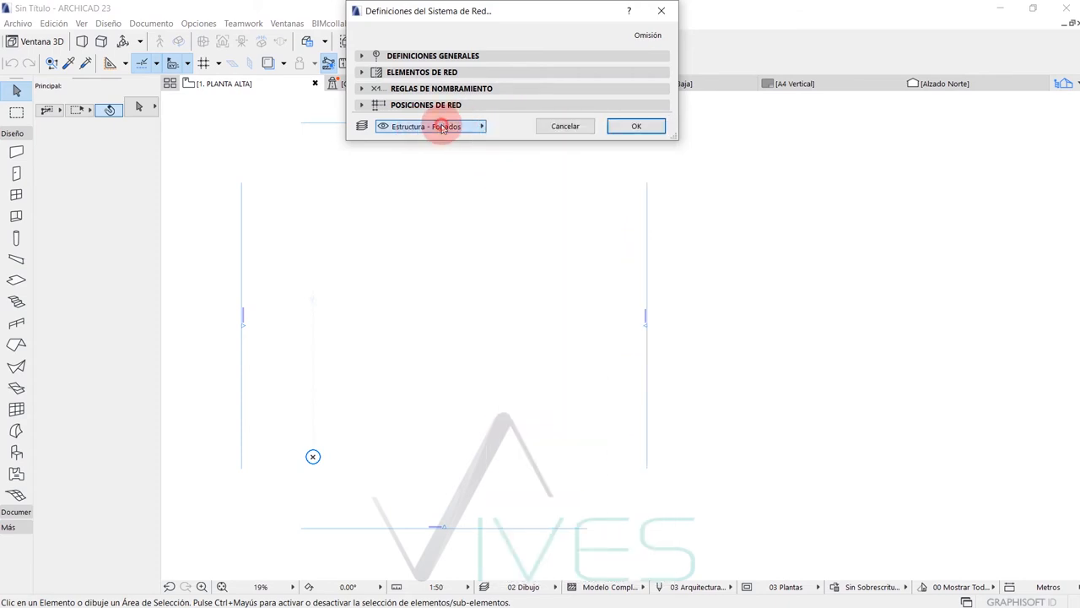
{"action": "left_click", "coordinate": [395, 57]}
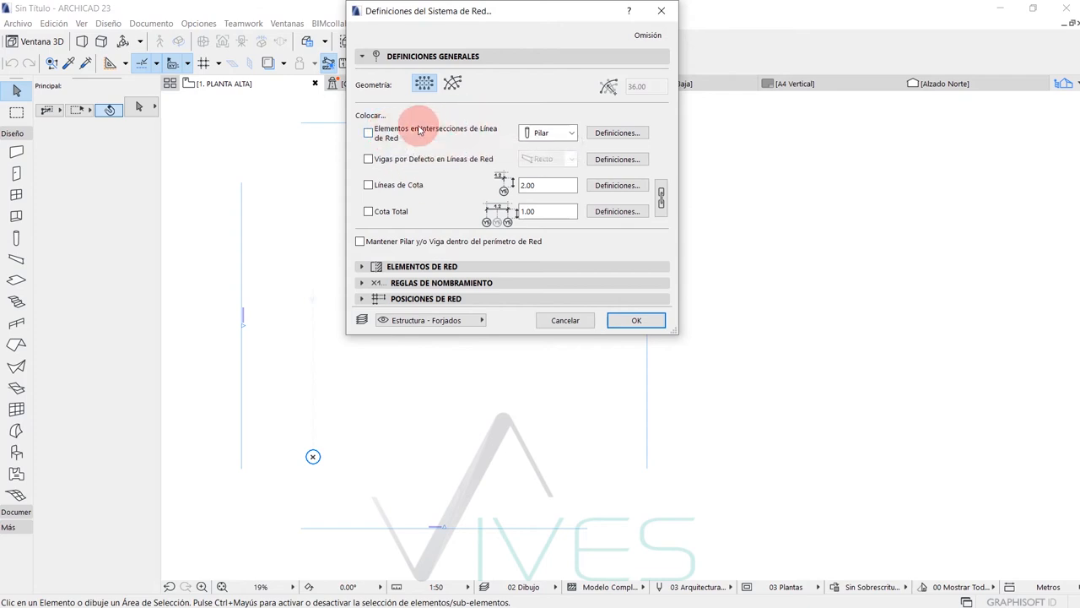
{"action": "left_click", "coordinate": [412, 133]}
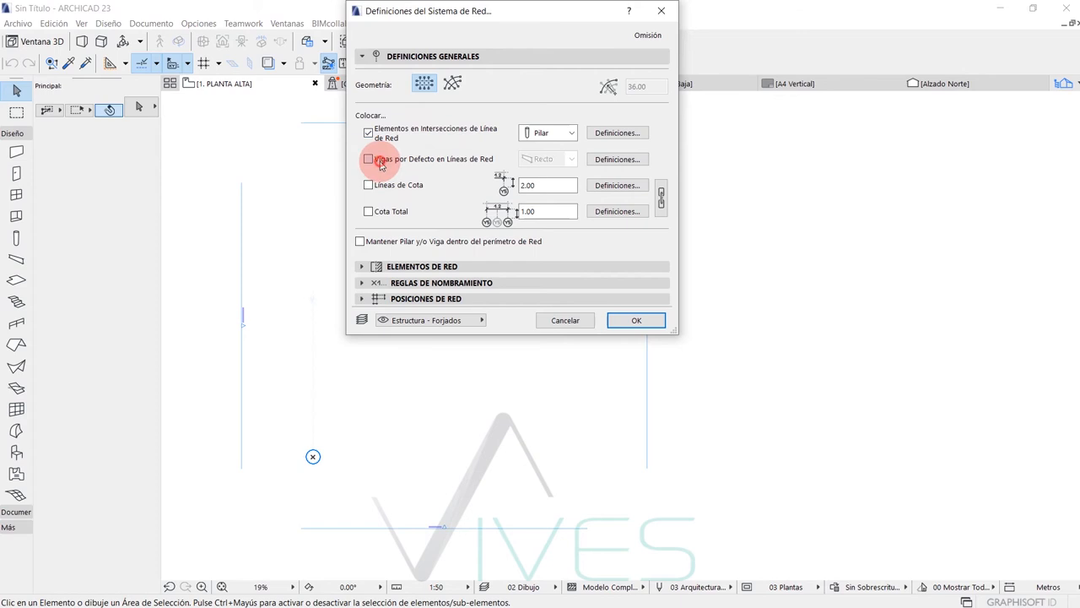
{"action": "left_click", "coordinate": [377, 133]}
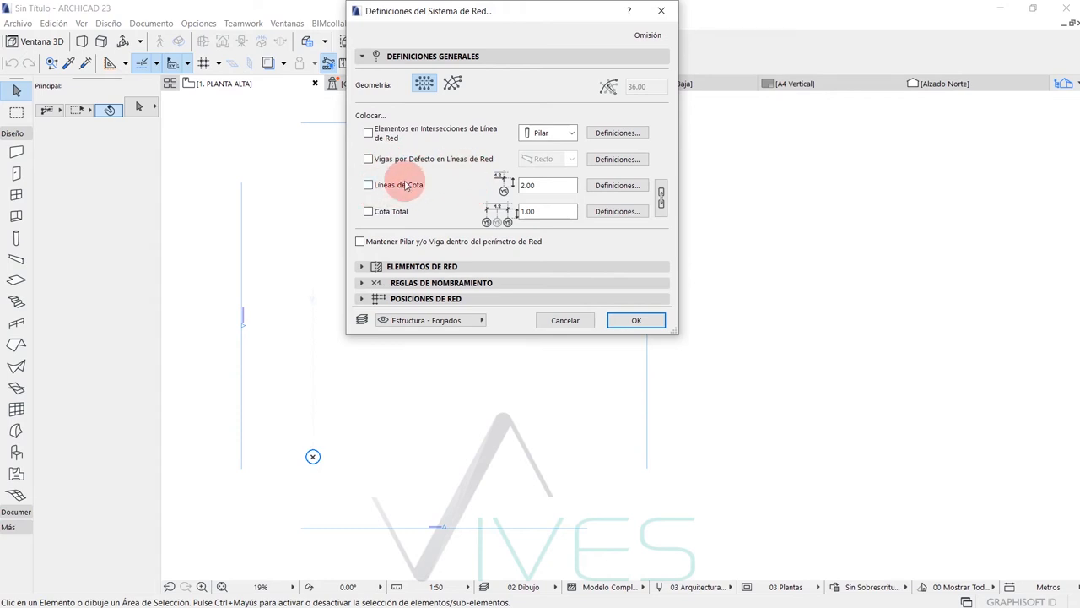
Step: Examine the grid element settings and the automatic naming rules, including the naming styles for horizontal grids
{"action": "left_click", "coordinate": [425, 59]}
{"action": "left_click", "coordinate": [404, 76]}
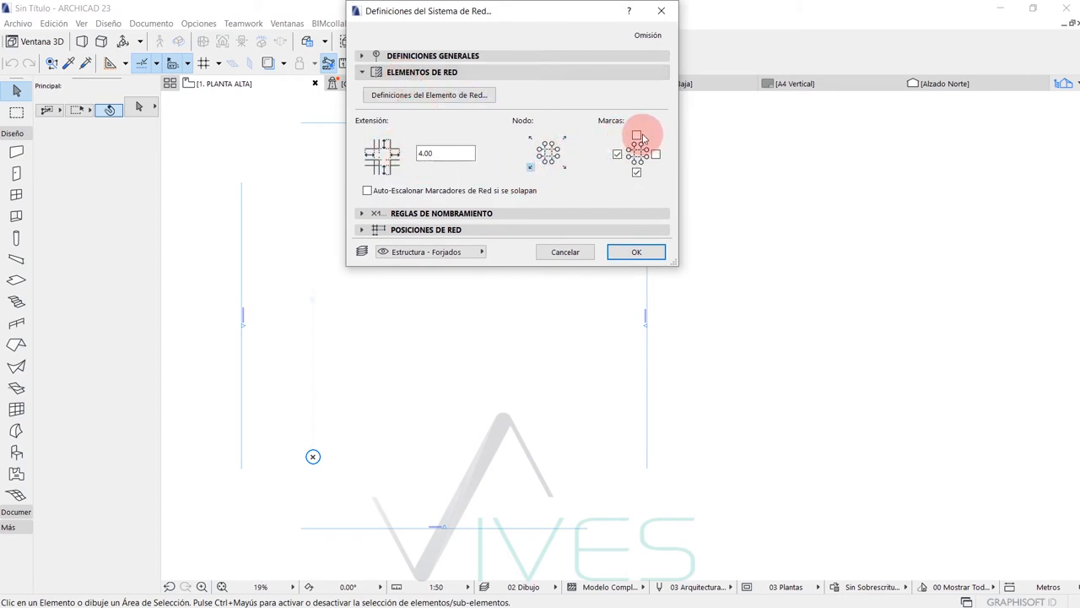
{"action": "left_click", "coordinate": [432, 73]}
{"action": "left_click", "coordinate": [426, 89]}
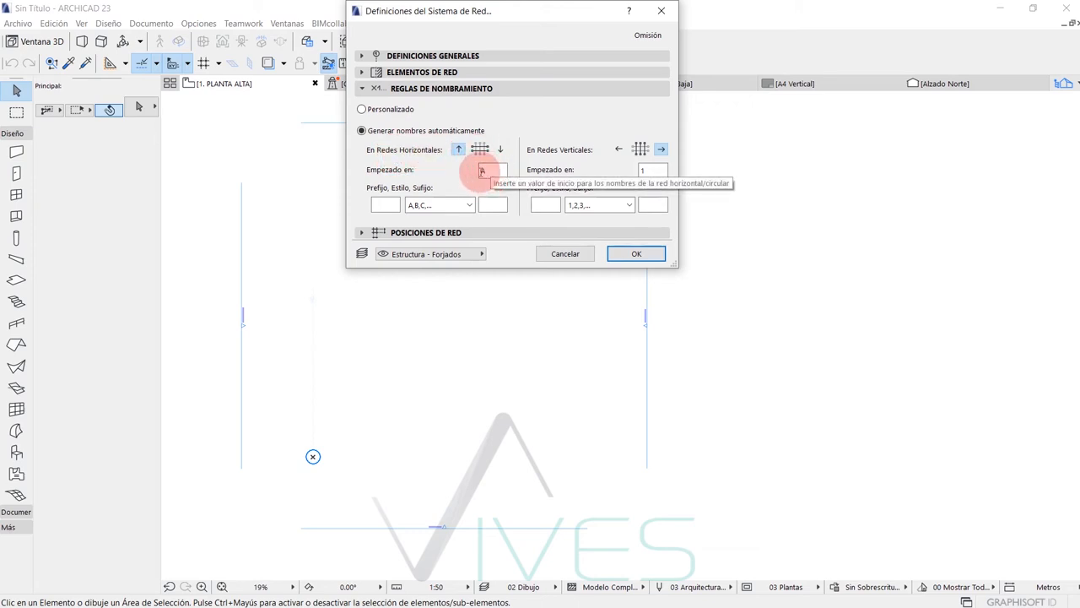
{"action": "left_click", "coordinate": [470, 205]}
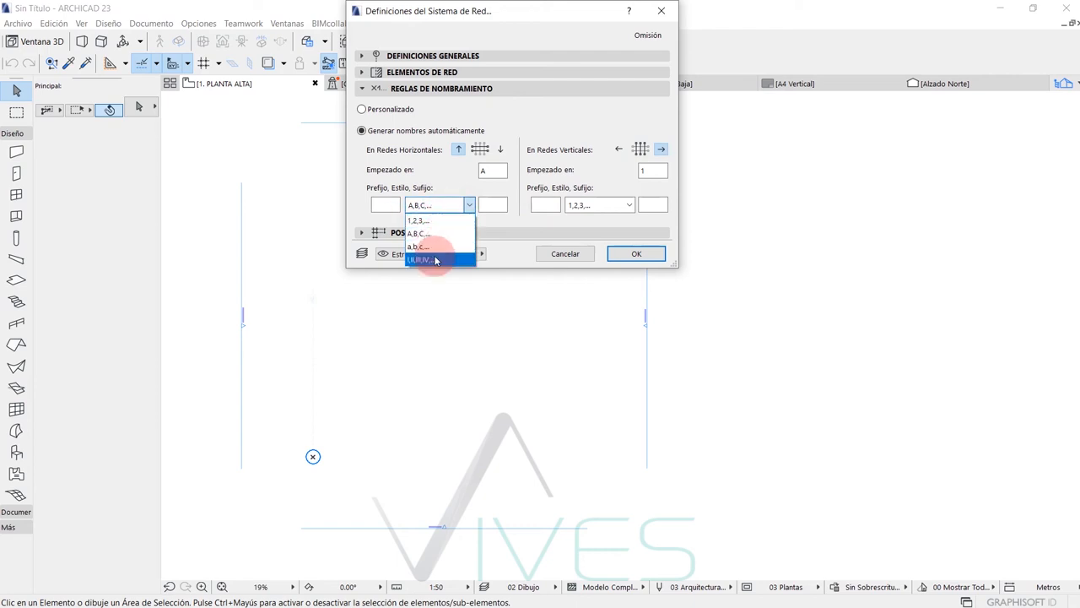
{"action": "left_click", "coordinate": [462, 178]}
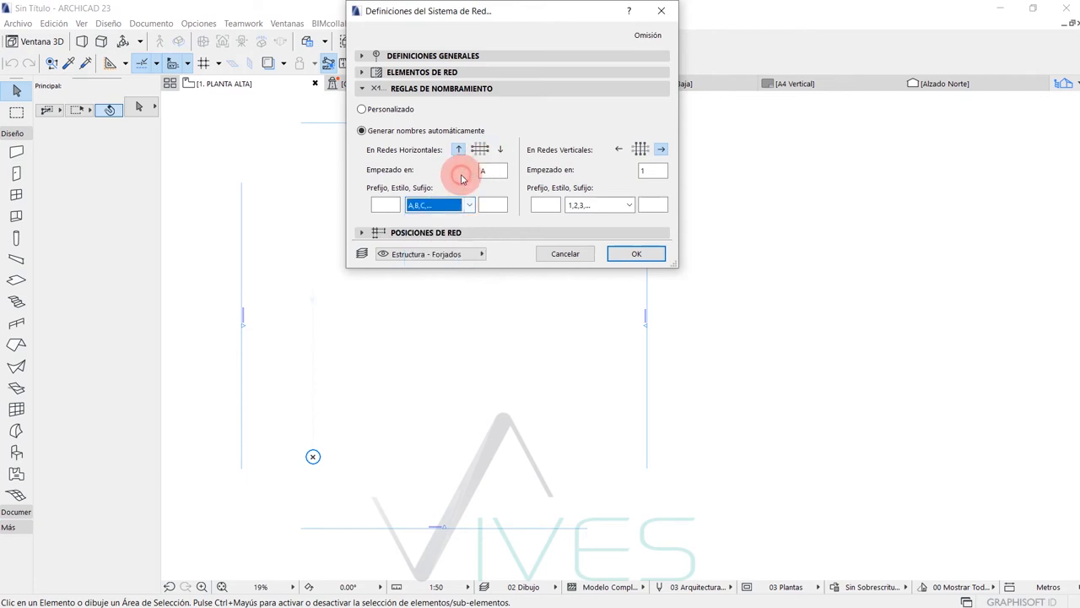
{"action": "left_click", "coordinate": [459, 151]}
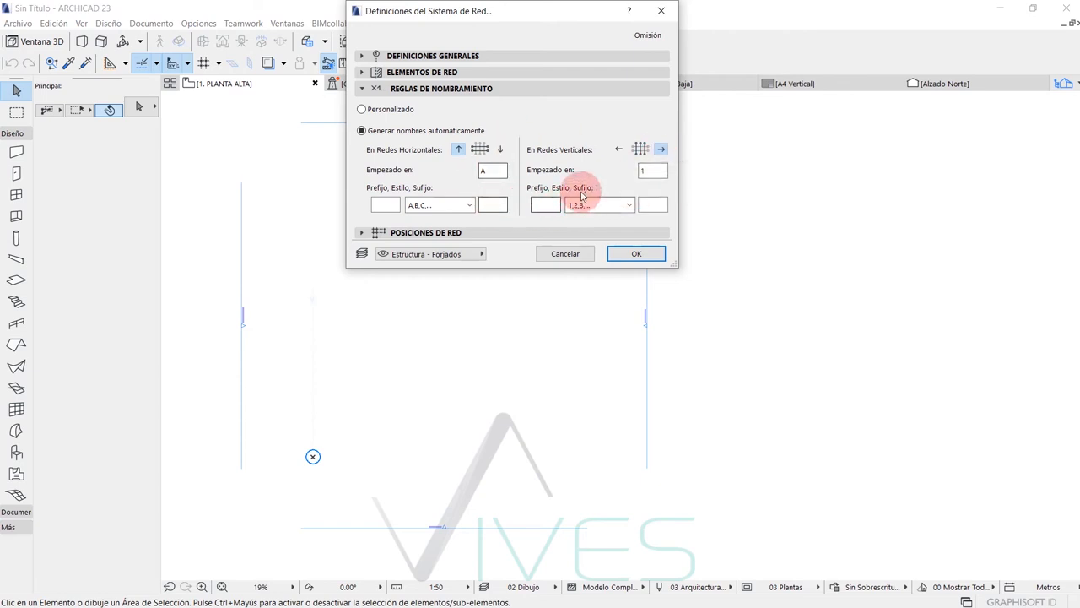
{"action": "left_click", "coordinate": [482, 88]}
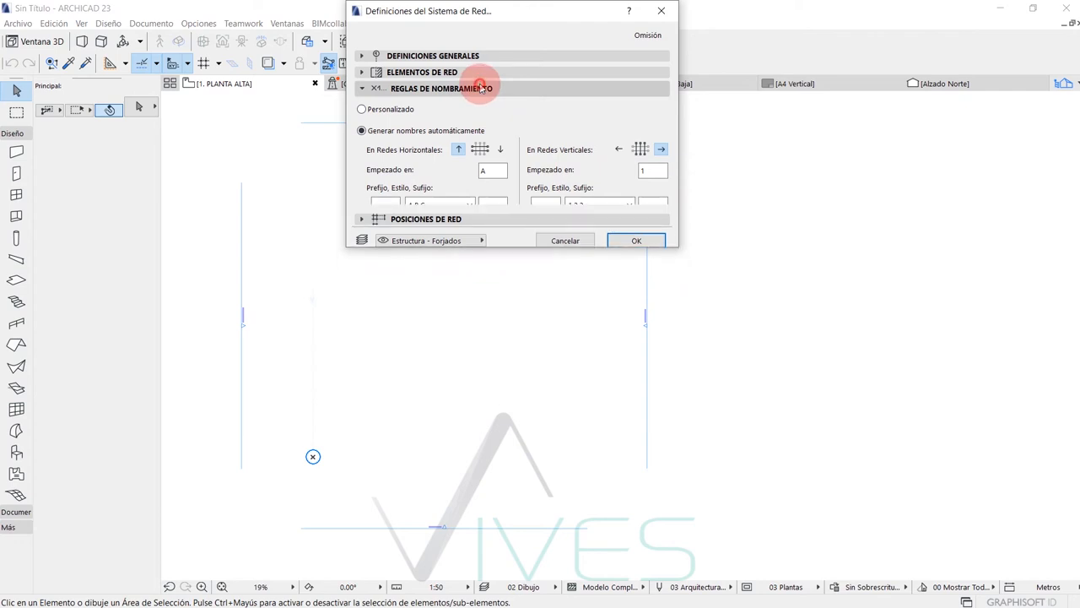
Step: Examine the grid positions and the editable distances of horizontal grid lines A to E
{"action": "left_click", "coordinate": [433, 104]}
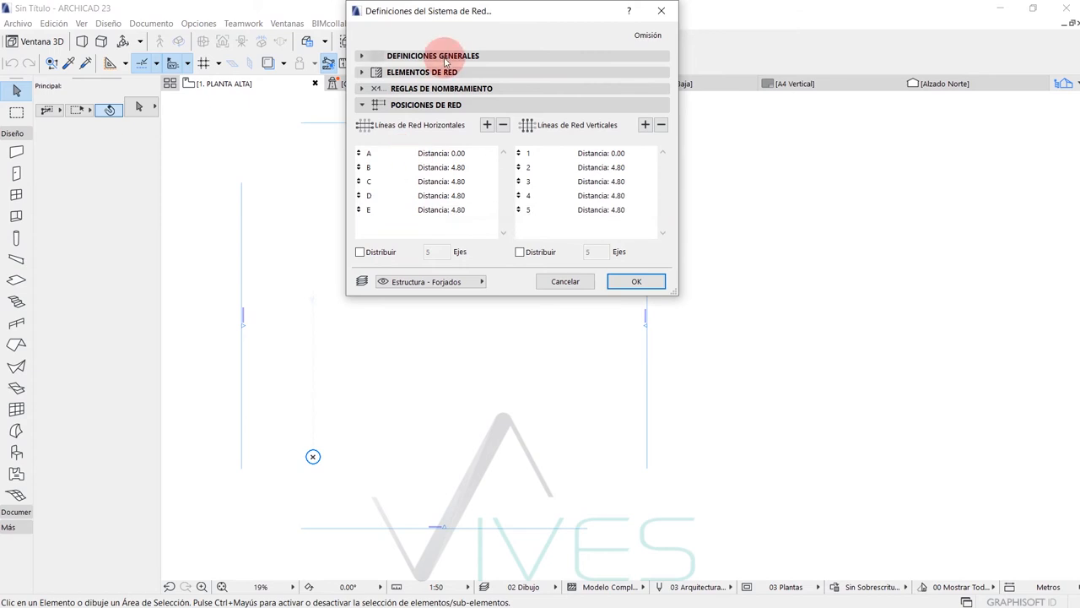
{"action": "left_click_drag", "start_coordinate": [442, 12], "coordinate": [439, 110]}
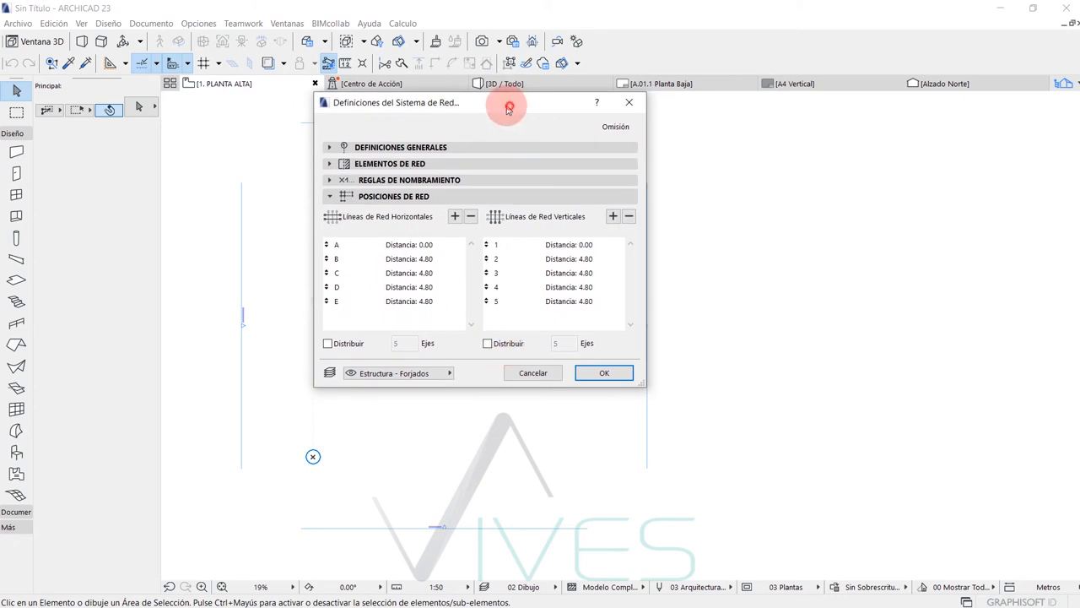
{"action": "left_click_drag", "start_coordinate": [508, 108], "coordinate": [503, 105]}
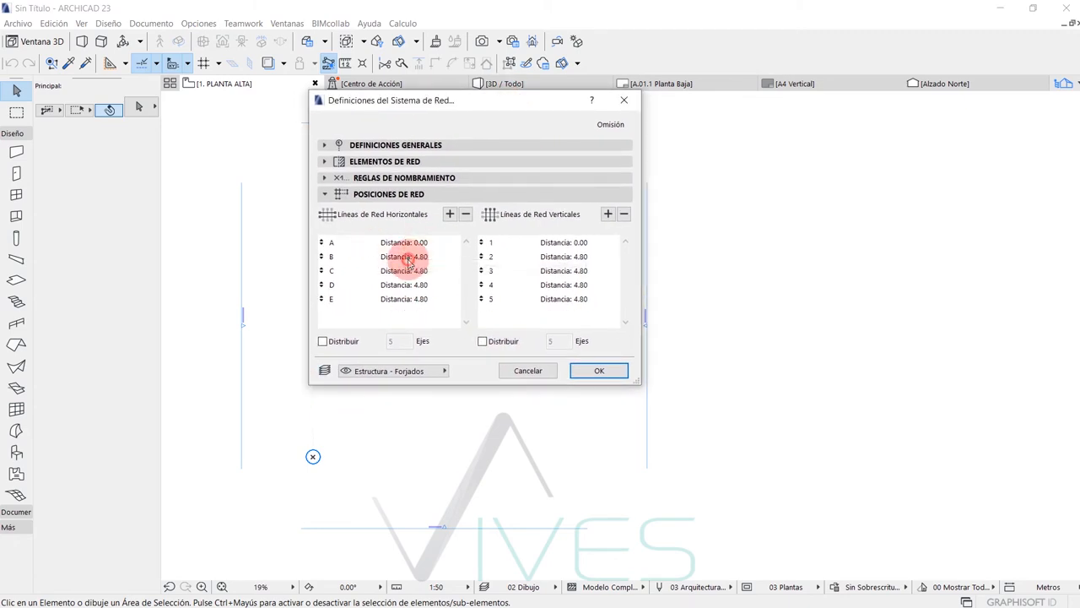
{"action": "left_click", "coordinate": [403, 259]}
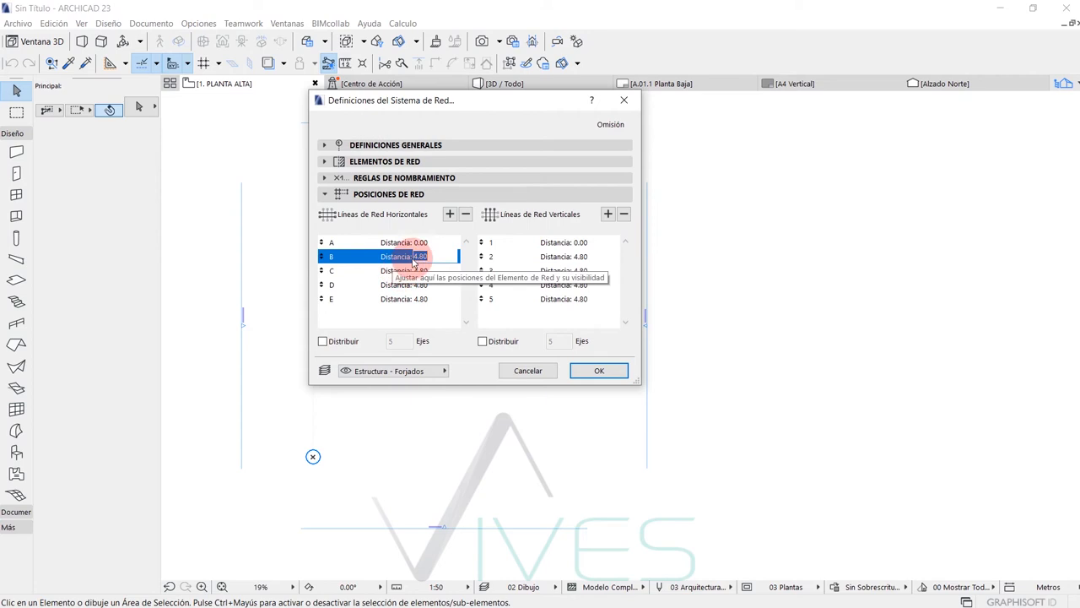
{"action": "left_click", "coordinate": [427, 243]}
{"action": "left_click", "coordinate": [431, 255]}
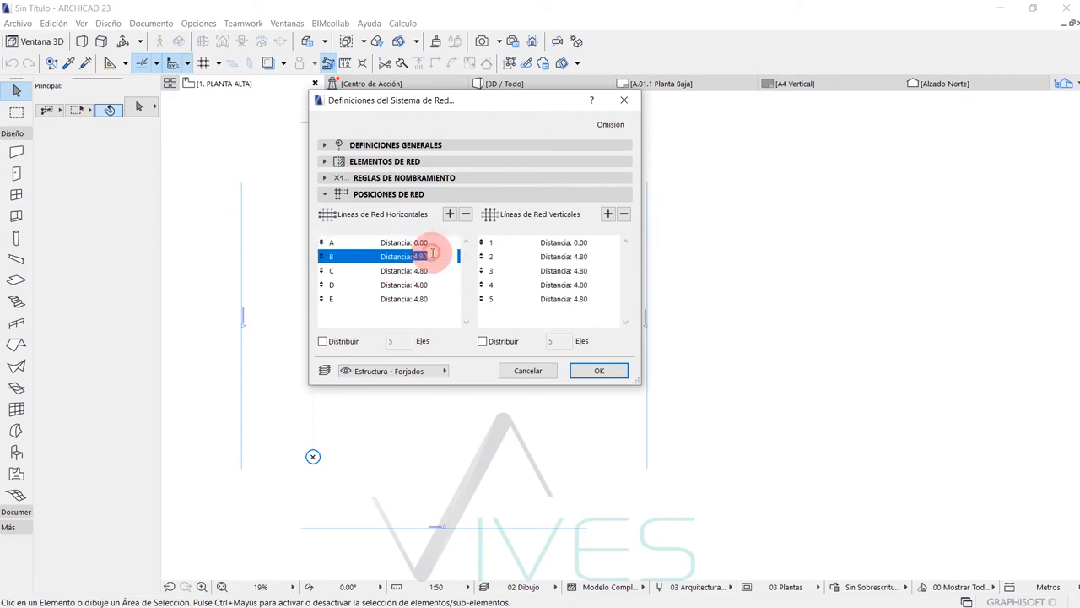
{"action": "left_click", "coordinate": [430, 243]}
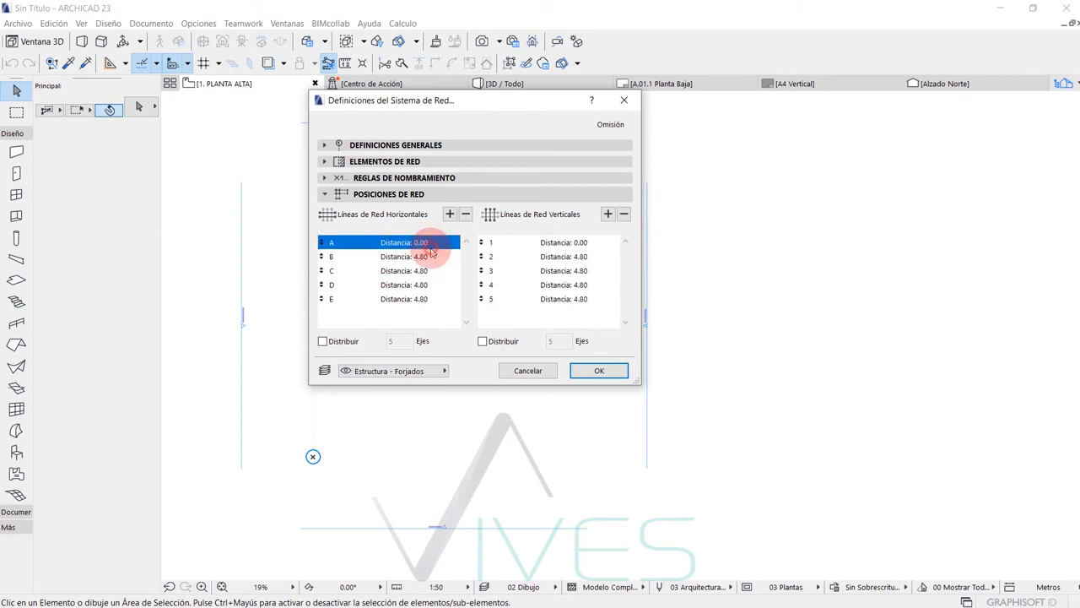
{"action": "left_click", "coordinate": [432, 255]}
{"action": "left_click", "coordinate": [438, 275]}
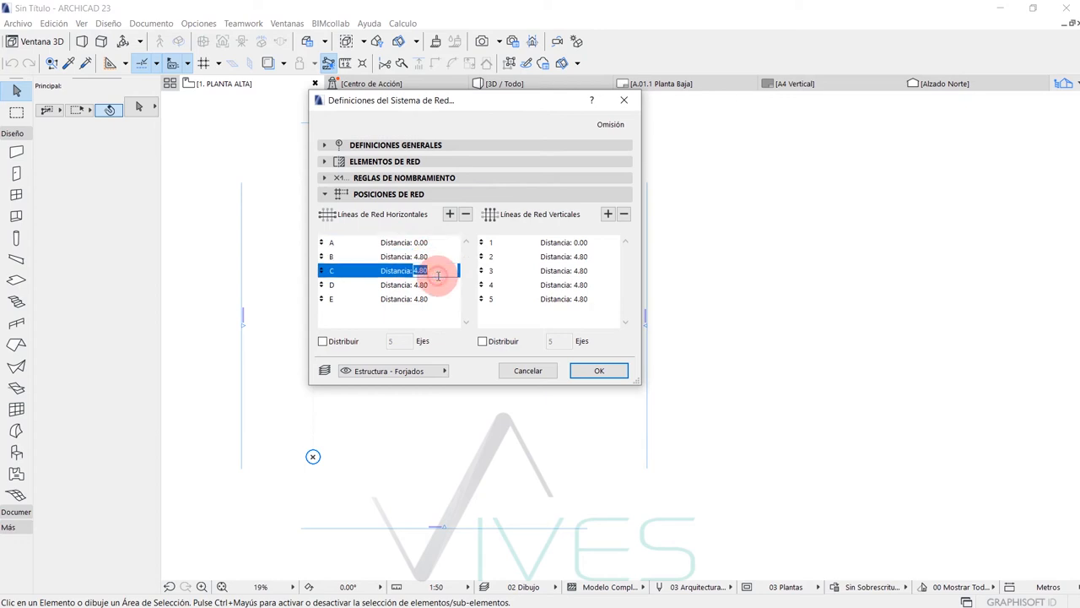
{"action": "left_click", "coordinate": [438, 297]}
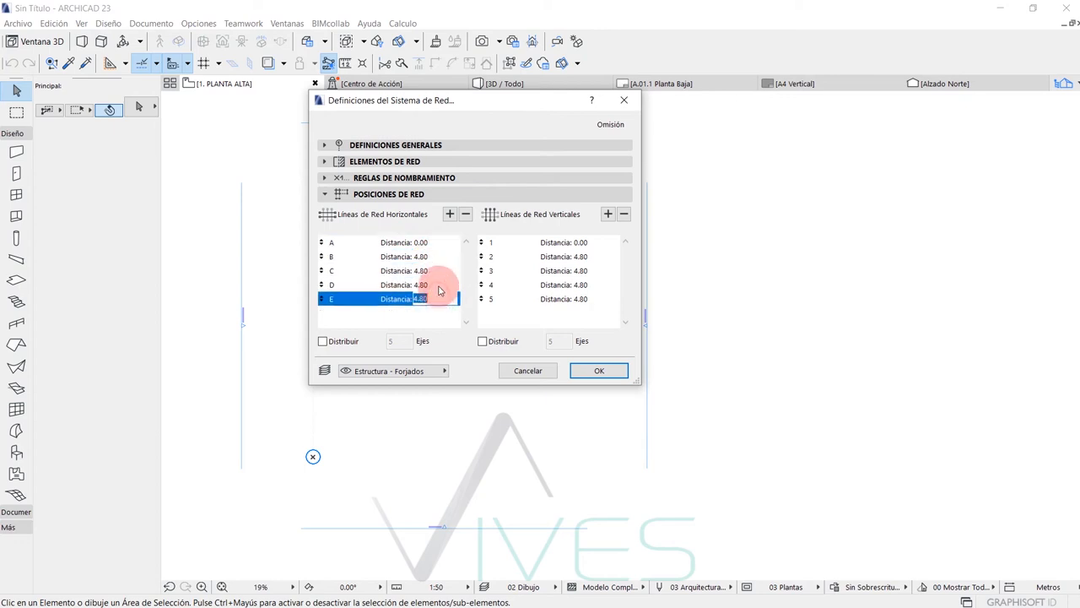
{"action": "left_click", "coordinate": [439, 285]}
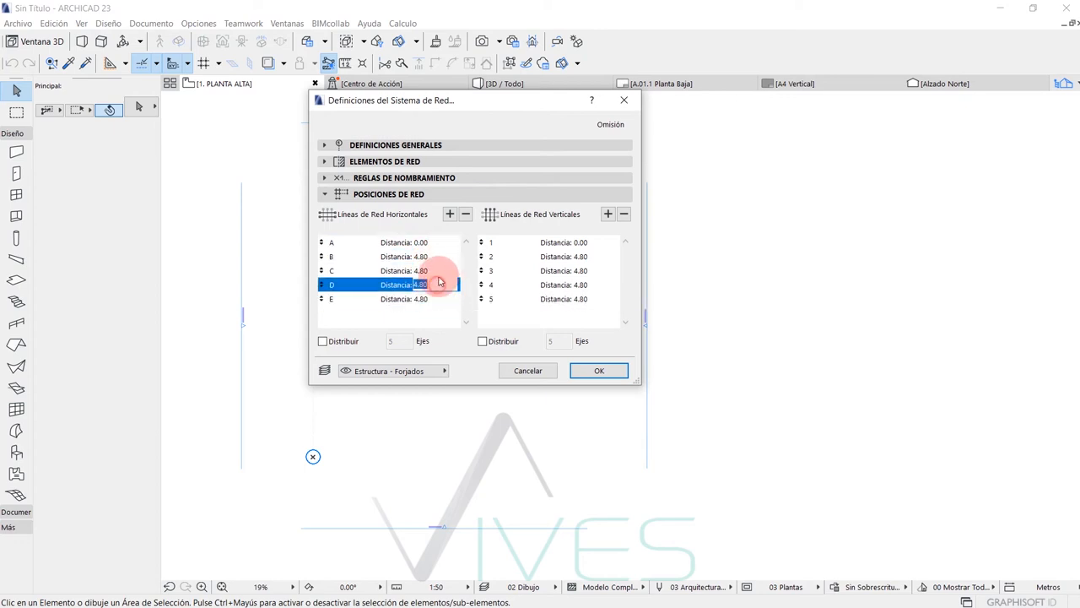
Step: Set the distance of horizontal grid line C to 3.00 and remove horizontal grid line E
{"action": "left_click", "coordinate": [442, 271]}
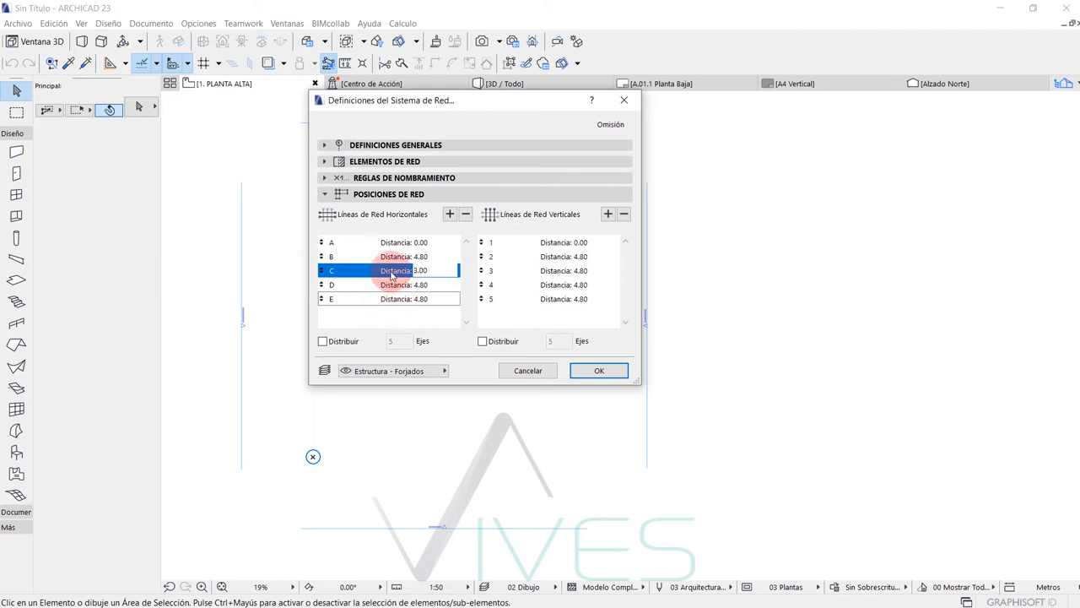
{"action": "left_click", "coordinate": [363, 302]}
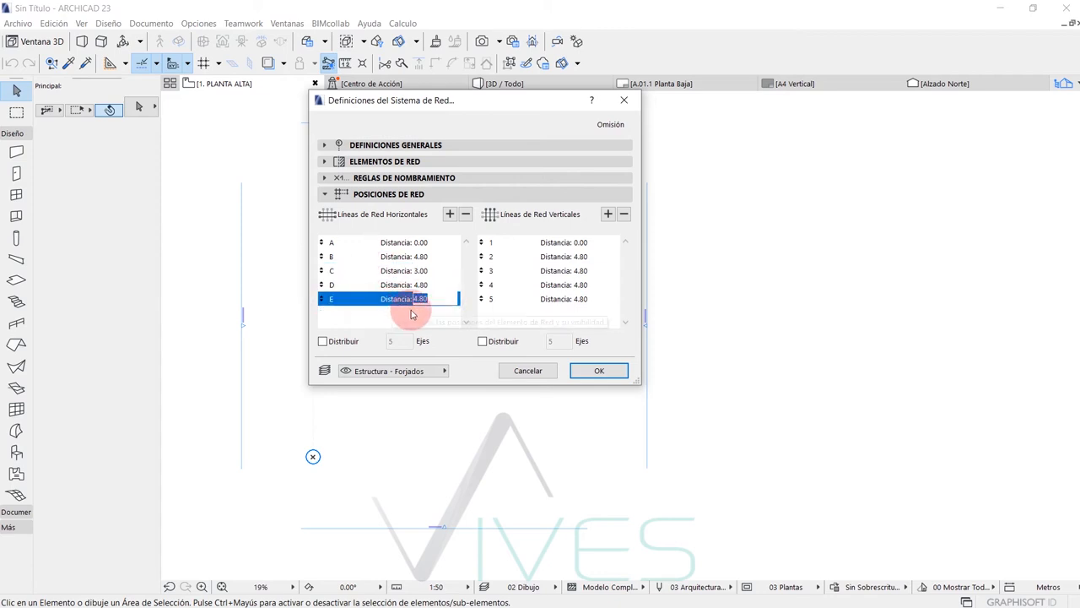
{"action": "left_click", "coordinate": [465, 214]}
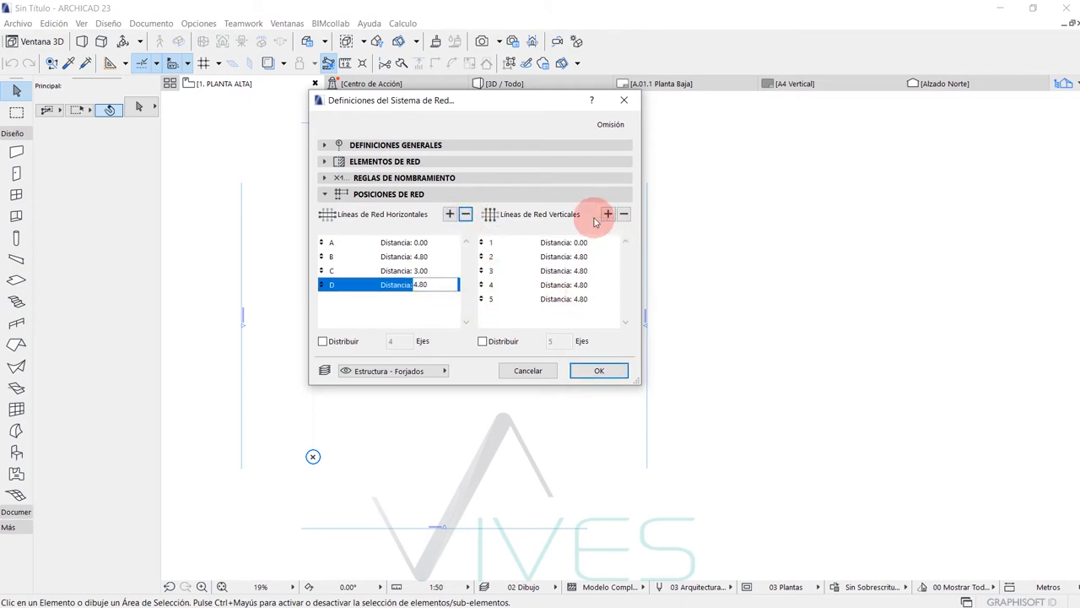
Step: Accept the grid system settings and place the grid with its A-1 intersection at the project origin, aligned horizontally
{"action": "left_click", "coordinate": [577, 285]}
{"action": "left_click", "coordinate": [604, 372]}
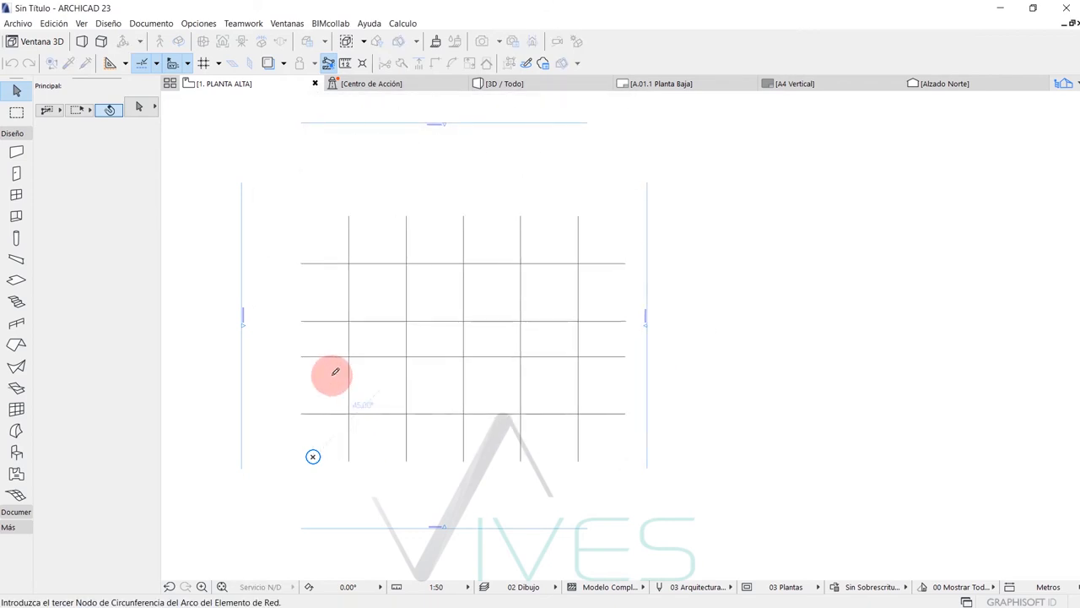
{"action": "left_click", "coordinate": [313, 456]}
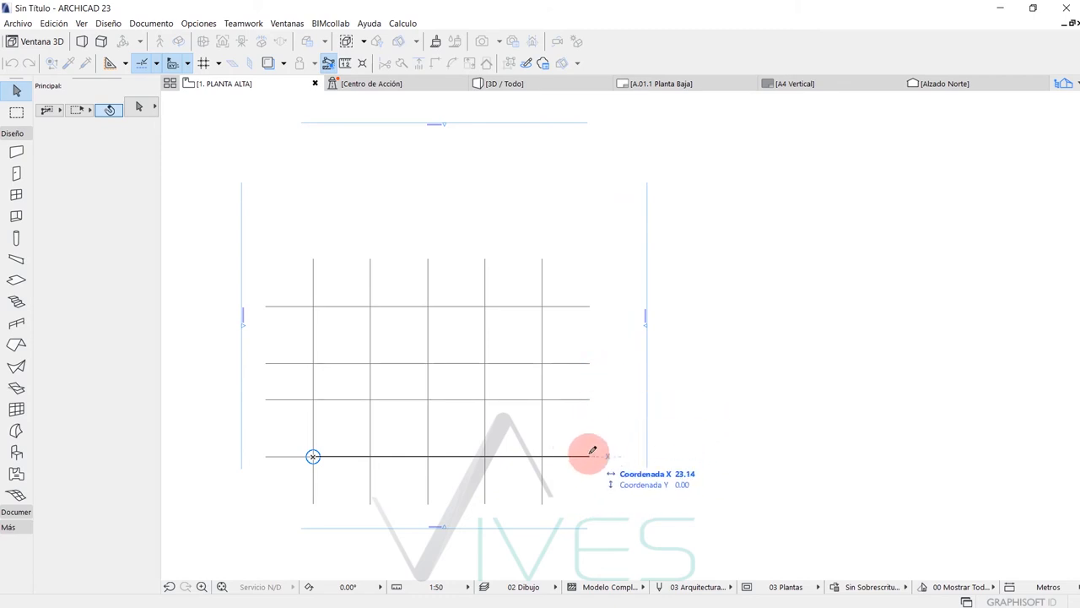
{"action": "left_click", "coordinate": [589, 452]}
Step: Examine the placed grid's axis markers, lettered on the horizontal lines and numbered on the vertical lines
{"action": "scroll", "coordinate": [577, 421], "scroll_direction": "up", "scroll_amount": 4}
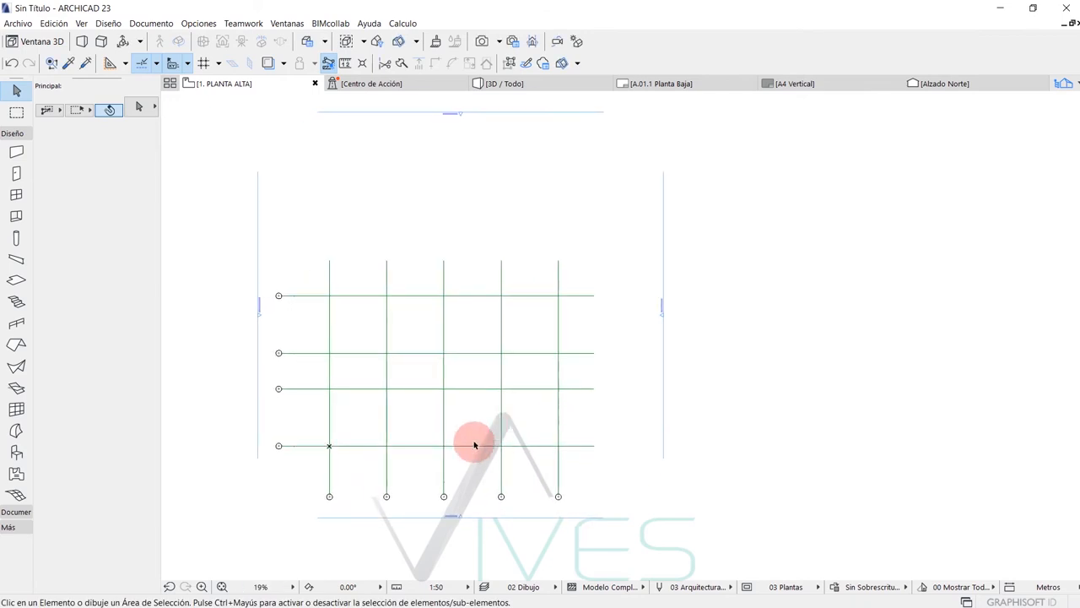
{"action": "scroll", "coordinate": [334, 424], "scroll_direction": "up", "scroll_amount": 2}
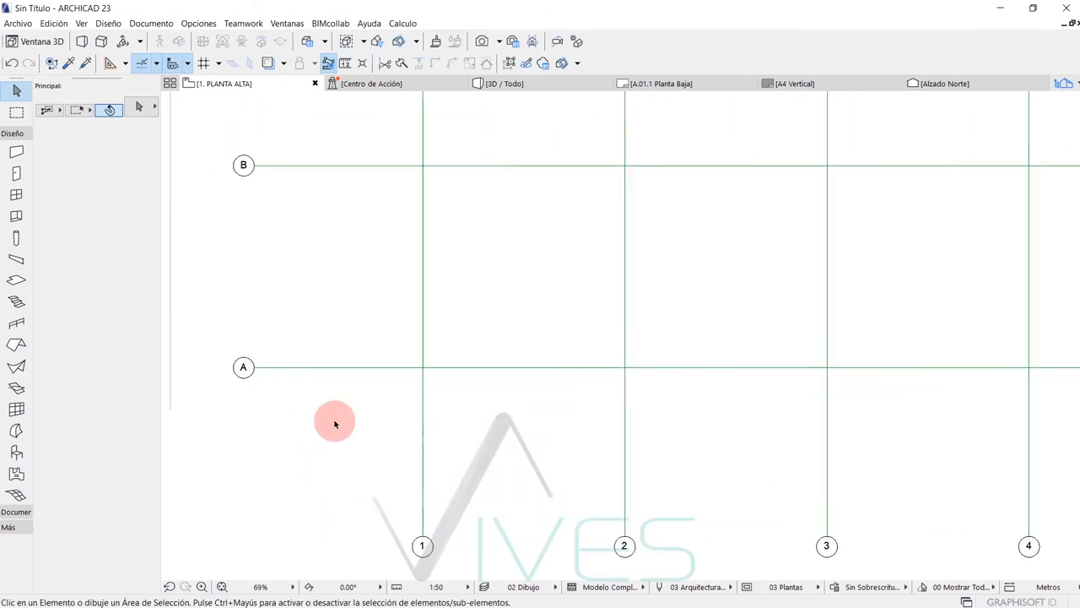
{"action": "scroll", "coordinate": [336, 422], "scroll_direction": "down", "scroll_amount": 3}
{"action": "scroll", "coordinate": [366, 431], "scroll_direction": "up", "scroll_amount": 3}
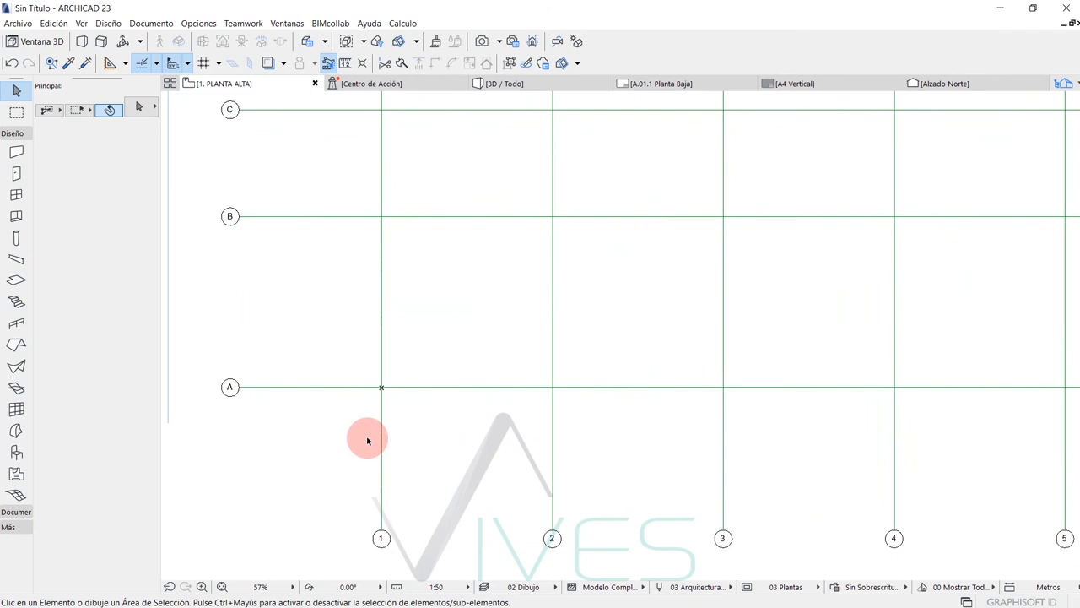
{"action": "scroll", "coordinate": [366, 439], "scroll_direction": "down", "scroll_amount": 5}
{"action": "scroll", "coordinate": [295, 430], "scroll_direction": "up", "scroll_amount": 2}
{"action": "middle_click_drag", "start_coordinate": [313, 402], "coordinate": [318, 438]}
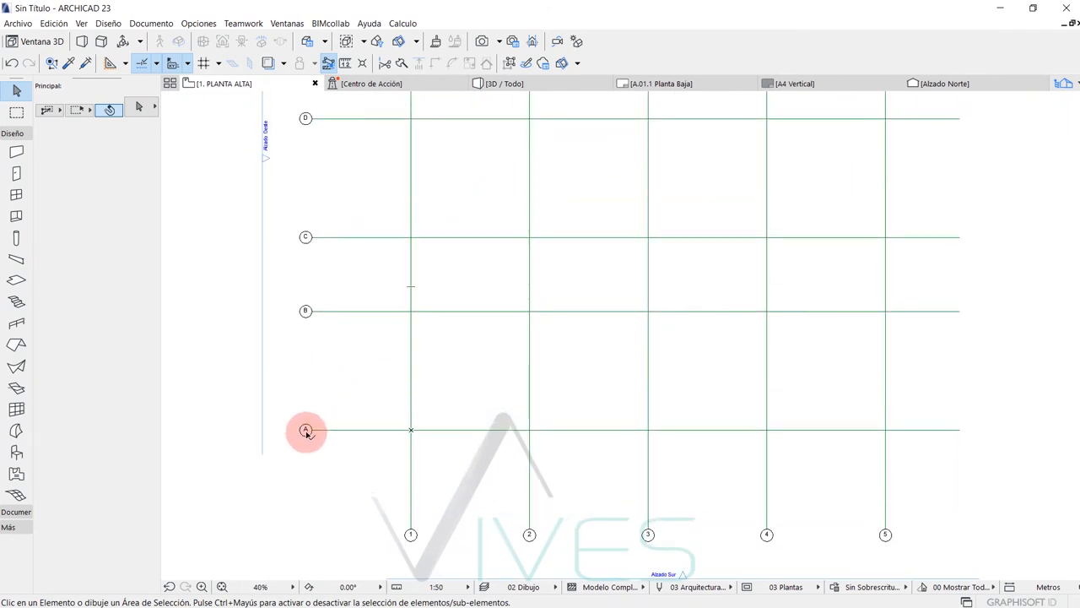
Step: Examine the whole placed grid and its position relative to the surrounding elevation markers
{"action": "middle_click_drag", "start_coordinate": [346, 297], "coordinate": [367, 437]}
{"action": "middle_click_drag", "start_coordinate": [473, 487], "coordinate": [379, 251]}
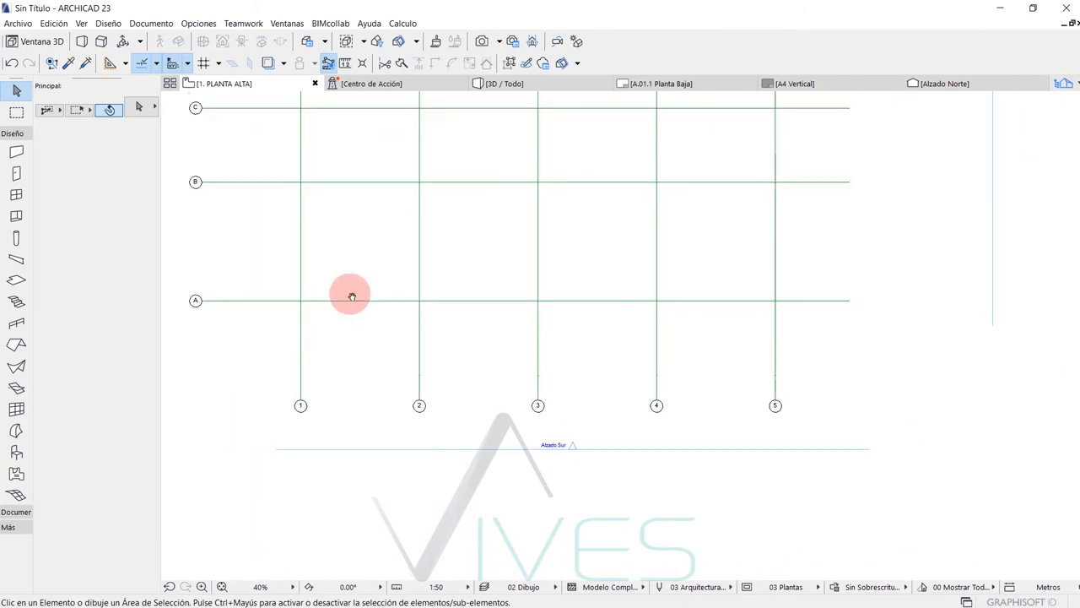
{"action": "middle_click_drag", "start_coordinate": [408, 454], "coordinate": [279, 379]}
{"action": "middle_click_drag", "start_coordinate": [447, 338], "coordinate": [526, 379]}
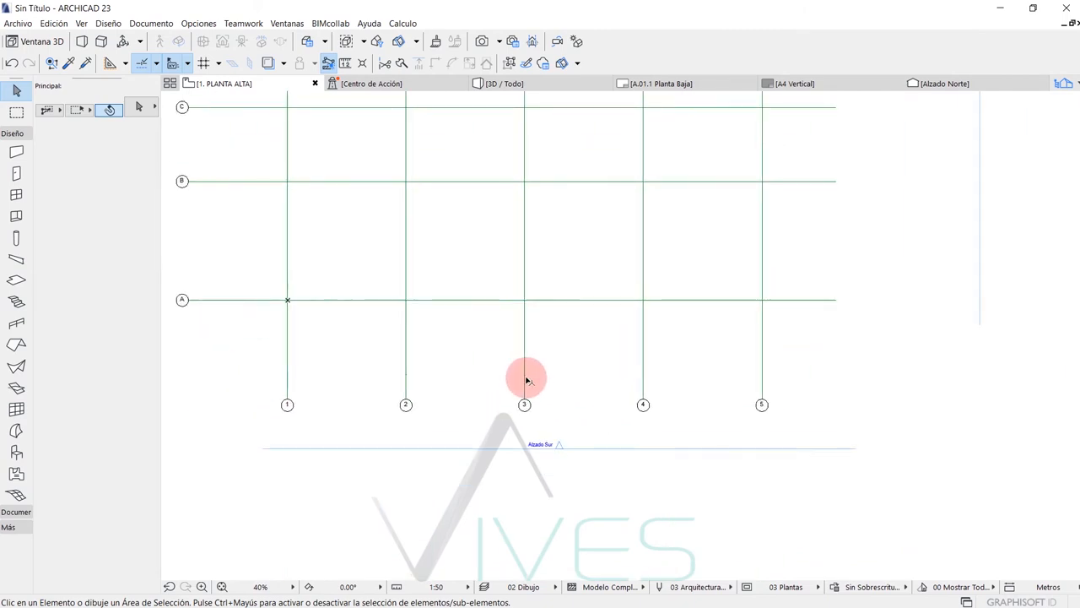
{"action": "scroll", "coordinate": [526, 381], "scroll_direction": "down", "scroll_amount": 2}
{"action": "scroll", "coordinate": [500, 416], "scroll_direction": "down", "scroll_amount": 4}
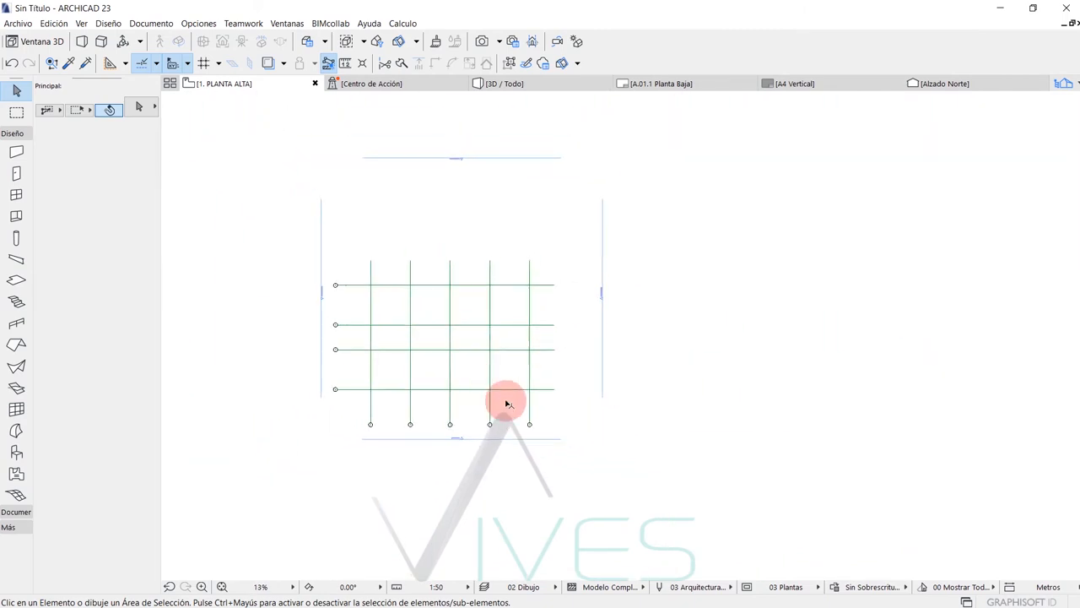
{"action": "middle_click_drag", "start_coordinate": [412, 280], "coordinate": [367, 277]}
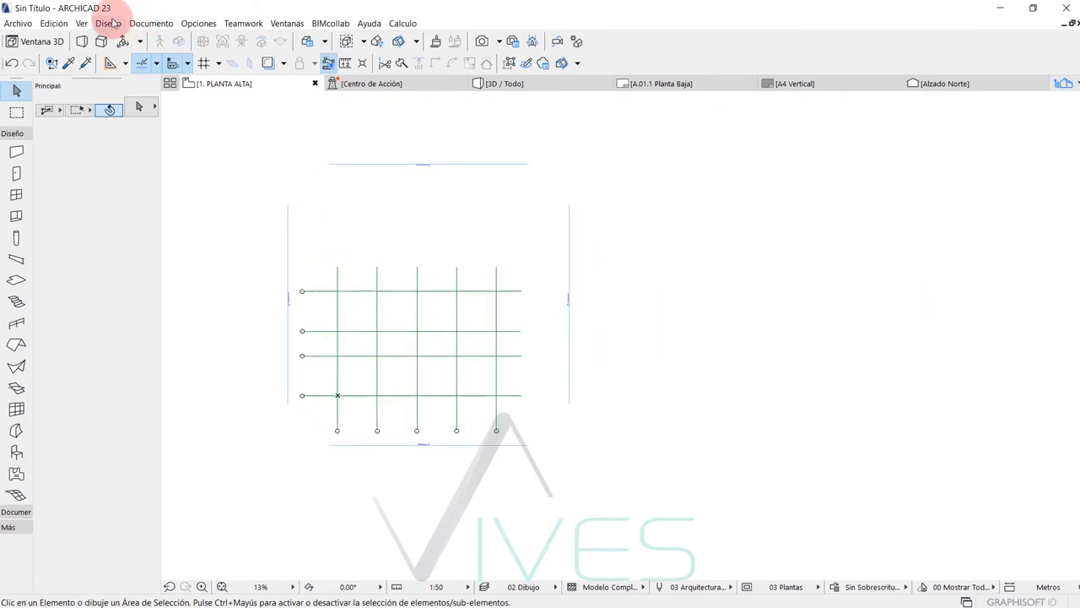
Step: In new grid system settings, enable columns at grid intersections, dimension lines, total dimensions and grid markers on all four sides
{"action": "left_click", "coordinate": [110, 22]}
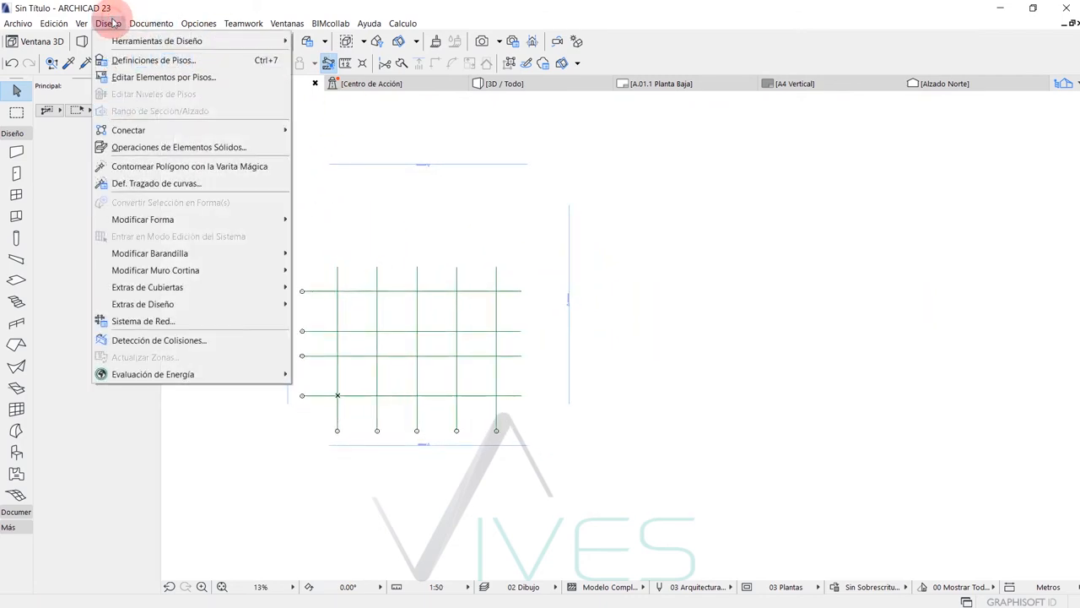
{"action": "left_click", "coordinate": [126, 321]}
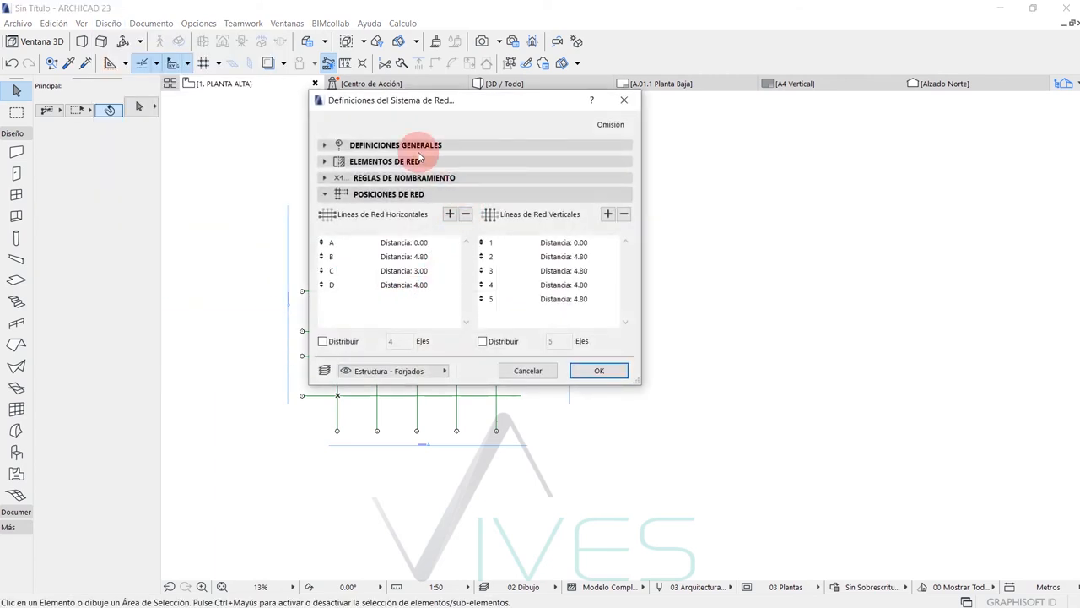
{"action": "left_click", "coordinate": [401, 144]}
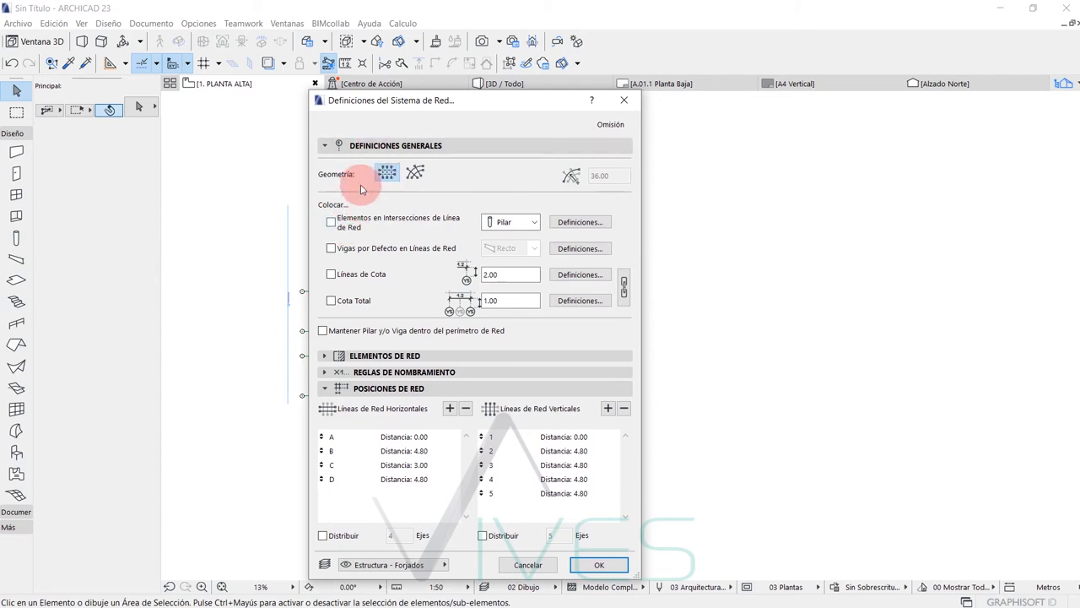
{"action": "left_click", "coordinate": [331, 222]}
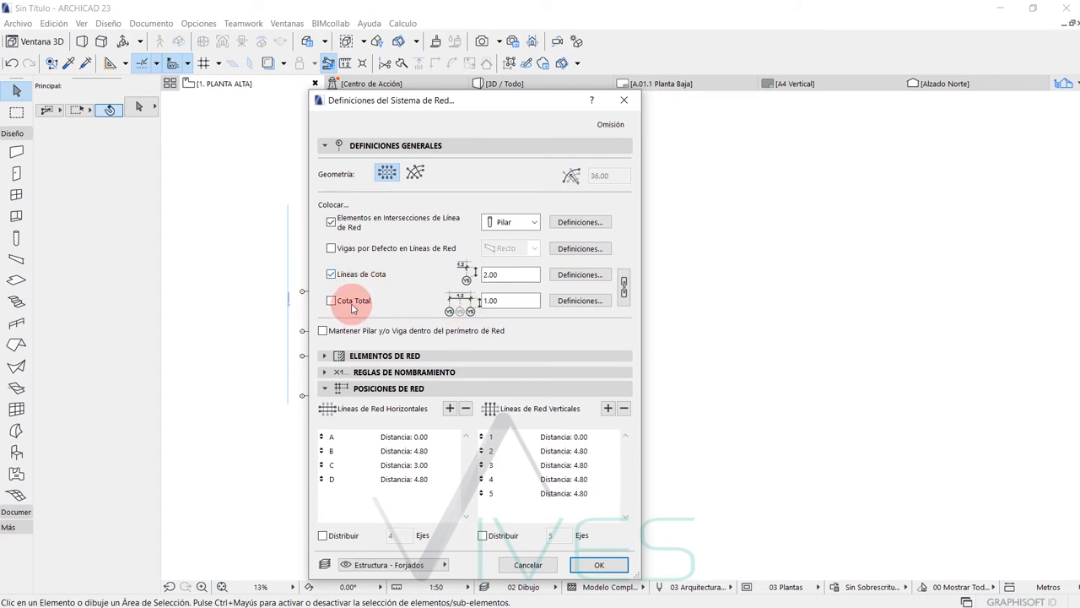
{"action": "left_click", "coordinate": [359, 355]}
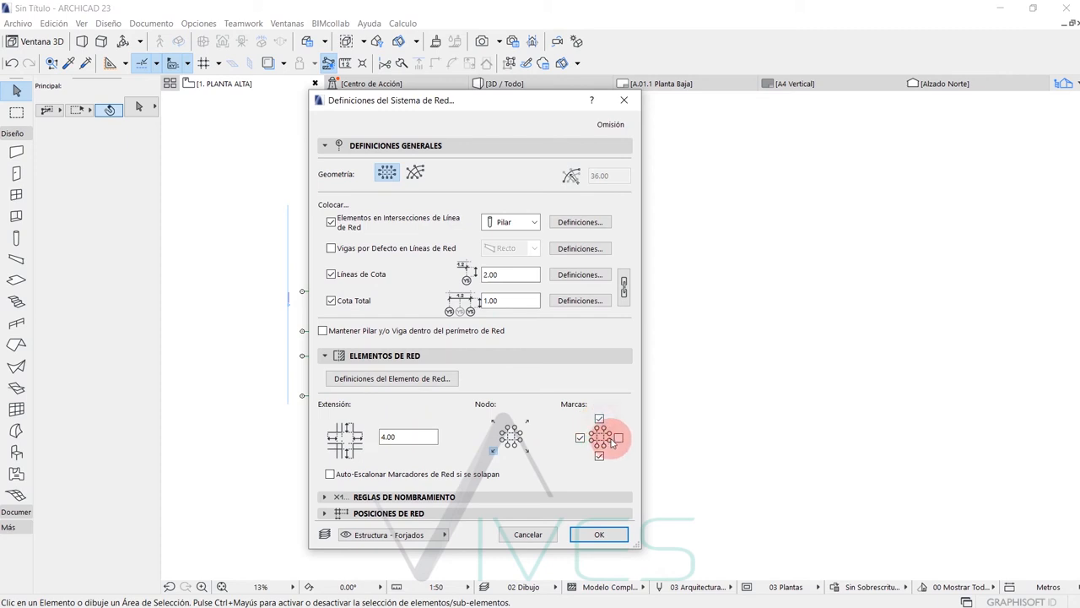
{"action": "left_click_drag", "start_coordinate": [468, 98], "coordinate": [689, 44]}
{"action": "left_click", "coordinate": [704, 296]}
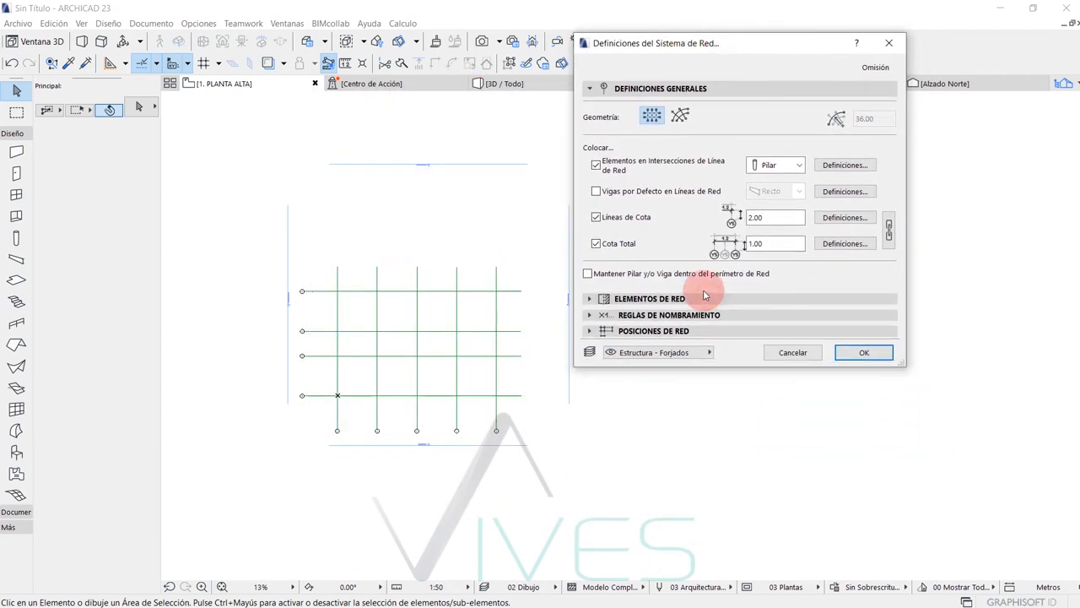
Step: Reverse the horizontal grid naming to run downward from A, add a fifth horizontal line at 4.80, and accept the settings
{"action": "left_click", "coordinate": [692, 314]}
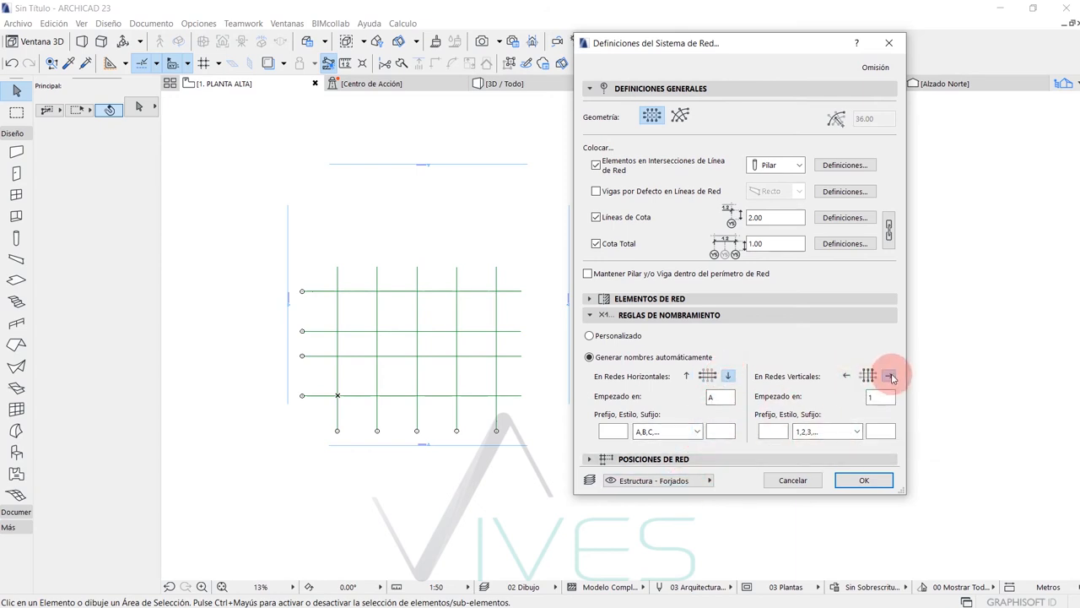
{"action": "left_click", "coordinate": [697, 458]}
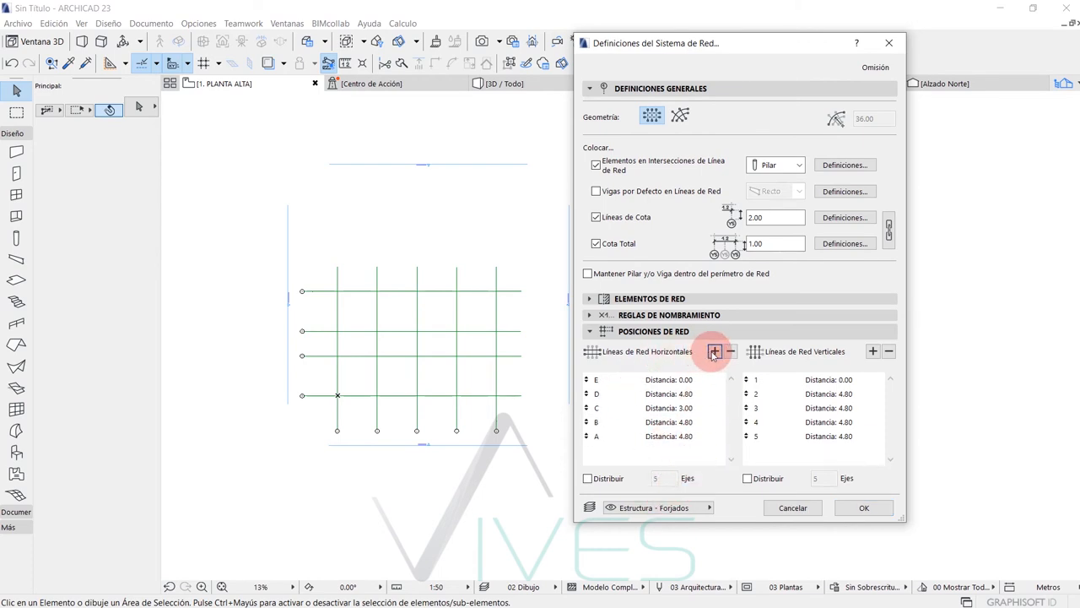
{"action": "left_click", "coordinate": [857, 507]}
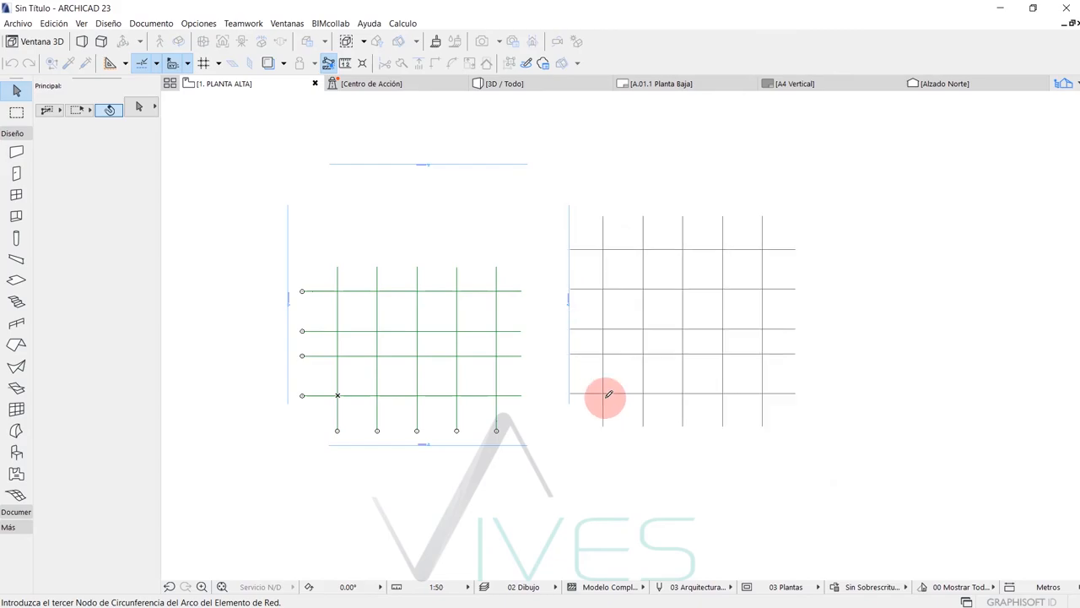
Step: Place the second grid to the right of the first one, just outside the east elevation line, aligned horizontally
{"action": "left_click", "coordinate": [616, 402]}
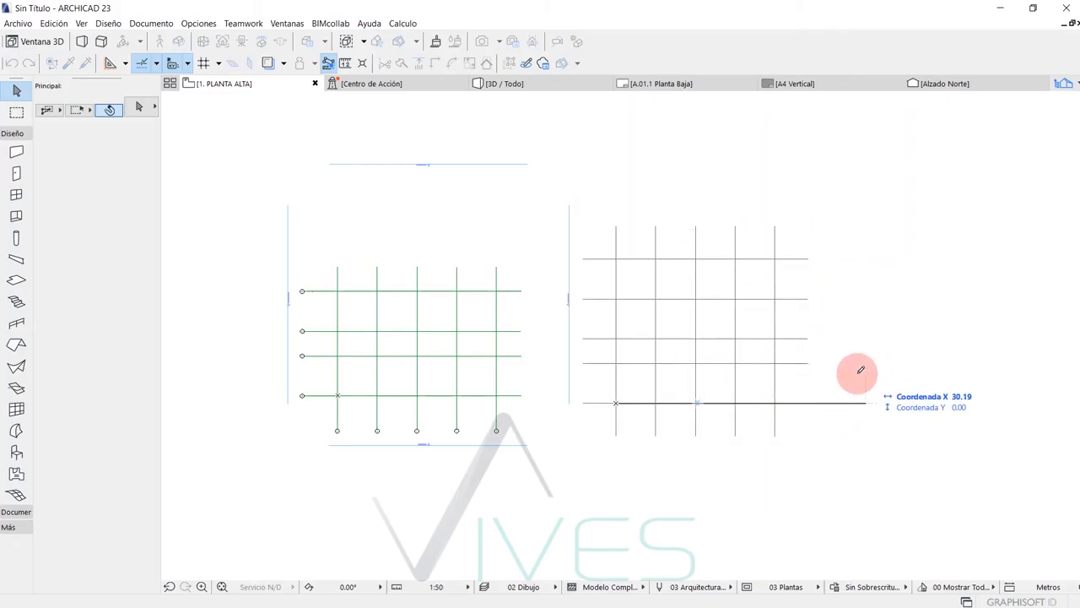
{"action": "left_click", "coordinate": [840, 402]}
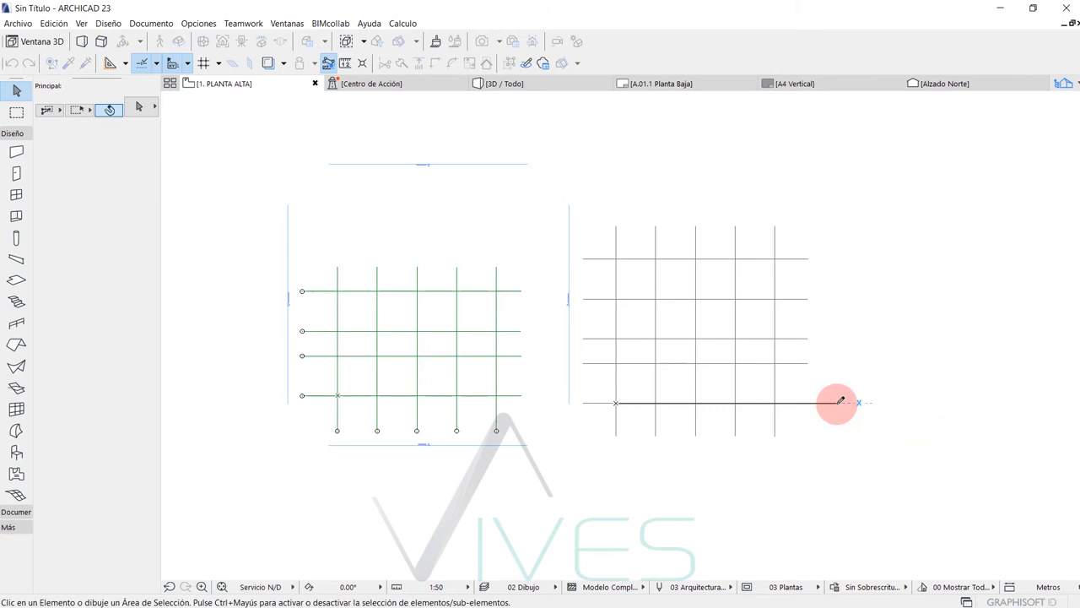
{"action": "scroll", "coordinate": [649, 456], "scroll_direction": "up", "scroll_amount": 5}
{"action": "scroll", "coordinate": [569, 444], "scroll_direction": "down", "scroll_amount": 4}
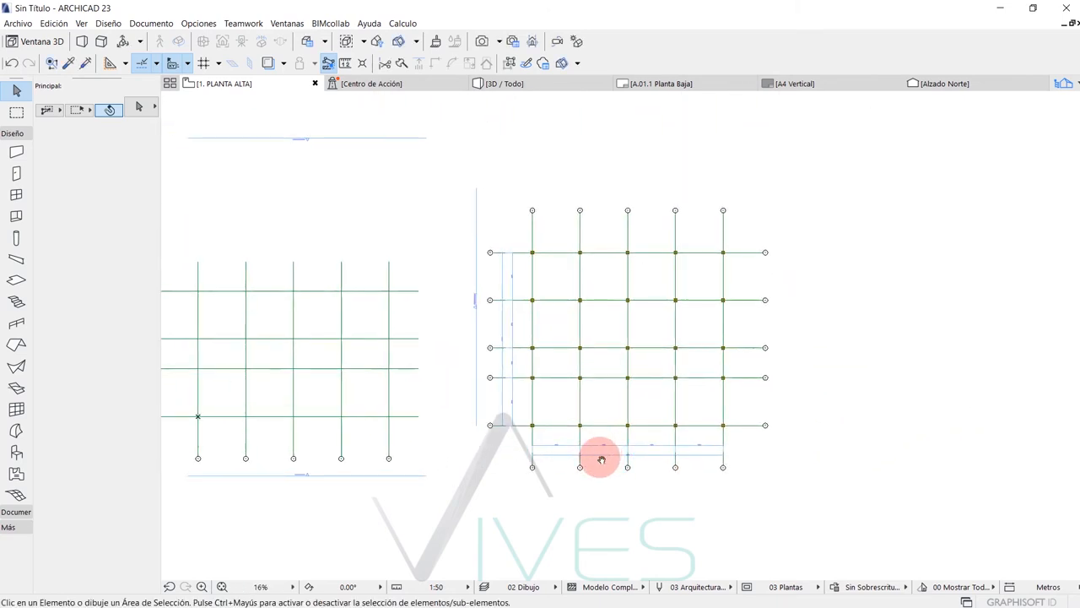
Step: Examine the second grid's intersection columns, partial and total dimensions, and axis markers, and compare it with the first grid
{"action": "scroll", "coordinate": [606, 212], "scroll_direction": "up", "scroll_amount": 5}
{"action": "scroll", "coordinate": [547, 272], "scroll_direction": "up", "scroll_amount": 2}
{"action": "scroll", "coordinate": [549, 273], "scroll_direction": "down", "scroll_amount": 5}
{"action": "scroll", "coordinate": [606, 289], "scroll_direction": "down", "scroll_amount": 3}
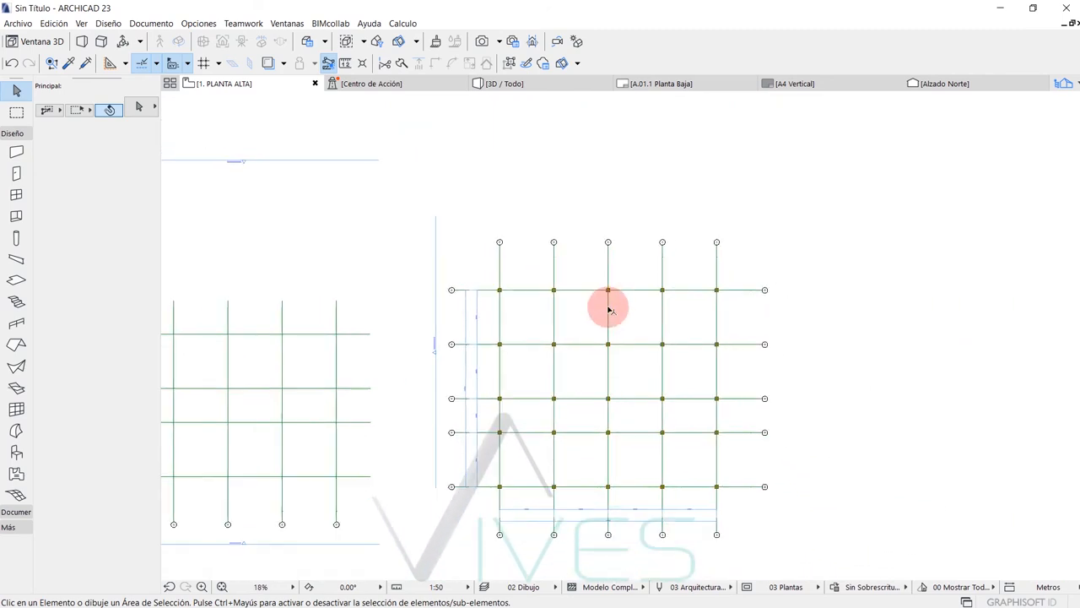
{"action": "scroll", "coordinate": [569, 439], "scroll_direction": "up", "scroll_amount": 5}
{"action": "scroll", "coordinate": [570, 439], "scroll_direction": "up", "scroll_amount": 4}
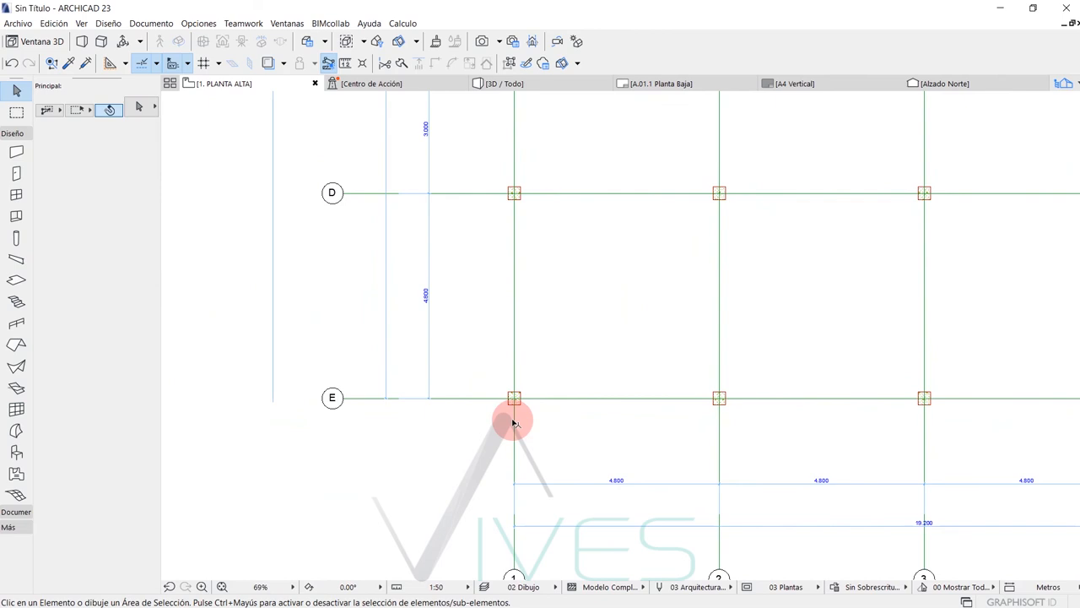
{"action": "scroll", "coordinate": [524, 388], "scroll_direction": "down", "scroll_amount": 1}
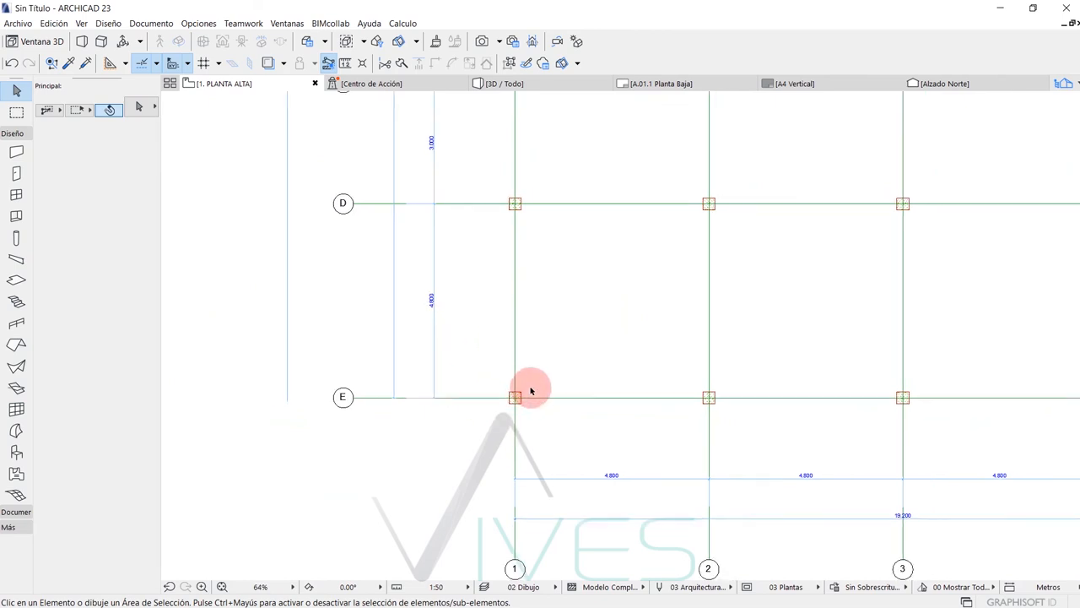
{"action": "scroll", "coordinate": [509, 415], "scroll_direction": "up", "scroll_amount": 4}
{"action": "left_click", "coordinate": [477, 429]}
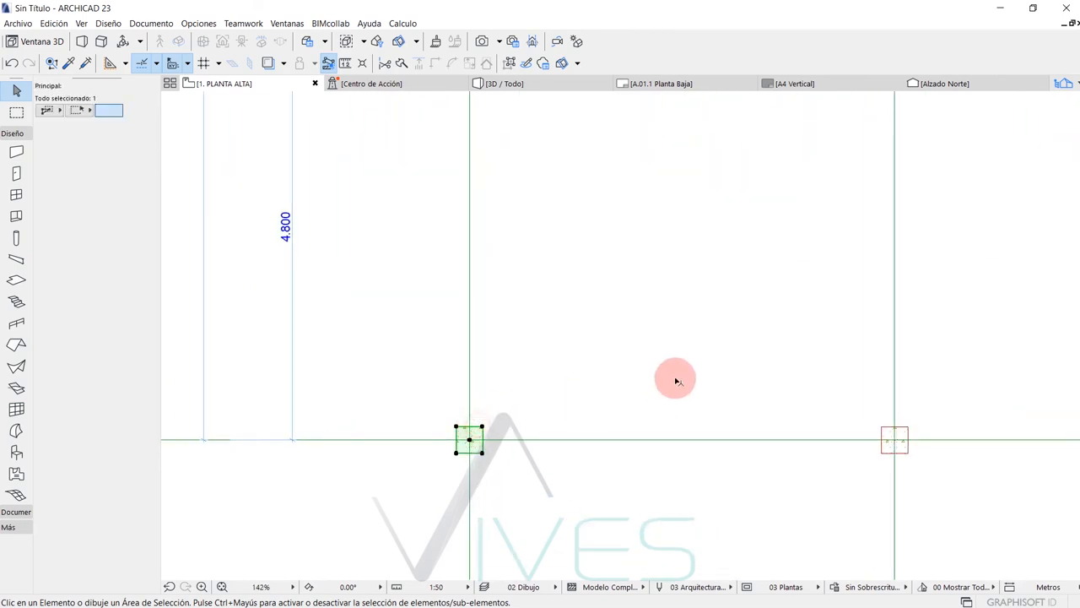
{"action": "left_click", "coordinate": [557, 402]}
{"action": "scroll", "coordinate": [559, 393], "scroll_direction": "down", "scroll_amount": 10}
{"action": "scroll", "coordinate": [558, 395], "scroll_direction": "down", "scroll_amount": 5}
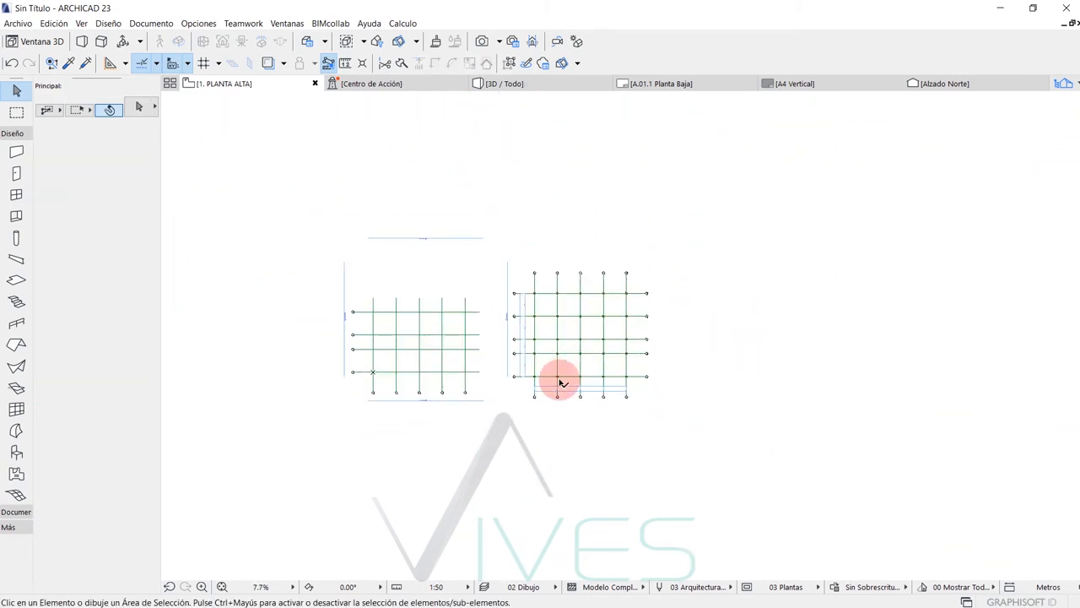
{"action": "scroll", "coordinate": [532, 384], "scroll_direction": "up", "scroll_amount": 3}
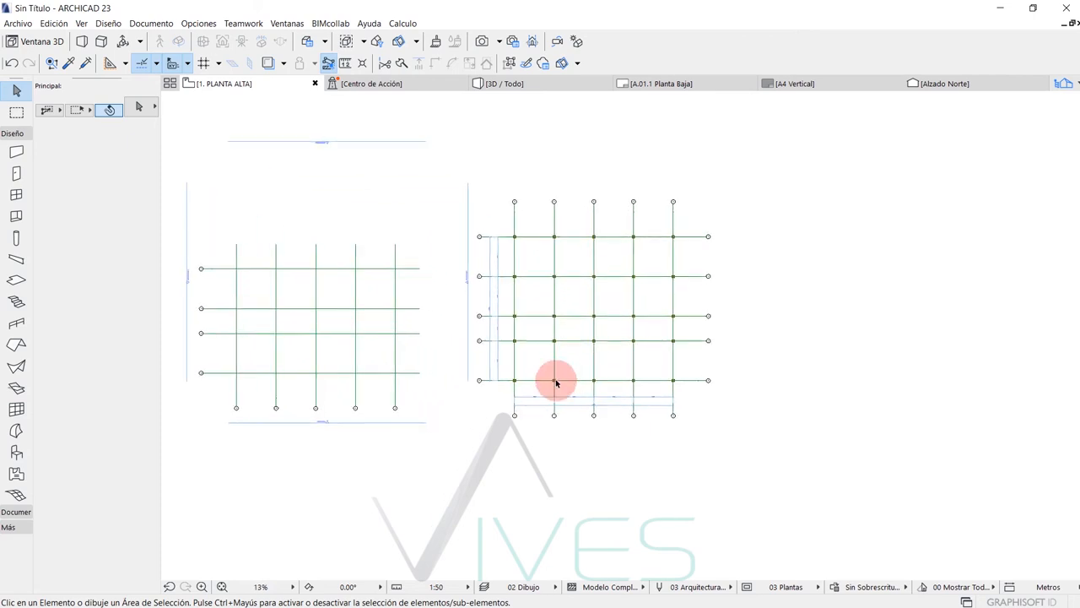
{"action": "scroll", "coordinate": [531, 398], "scroll_direction": "down", "scroll_amount": 2}
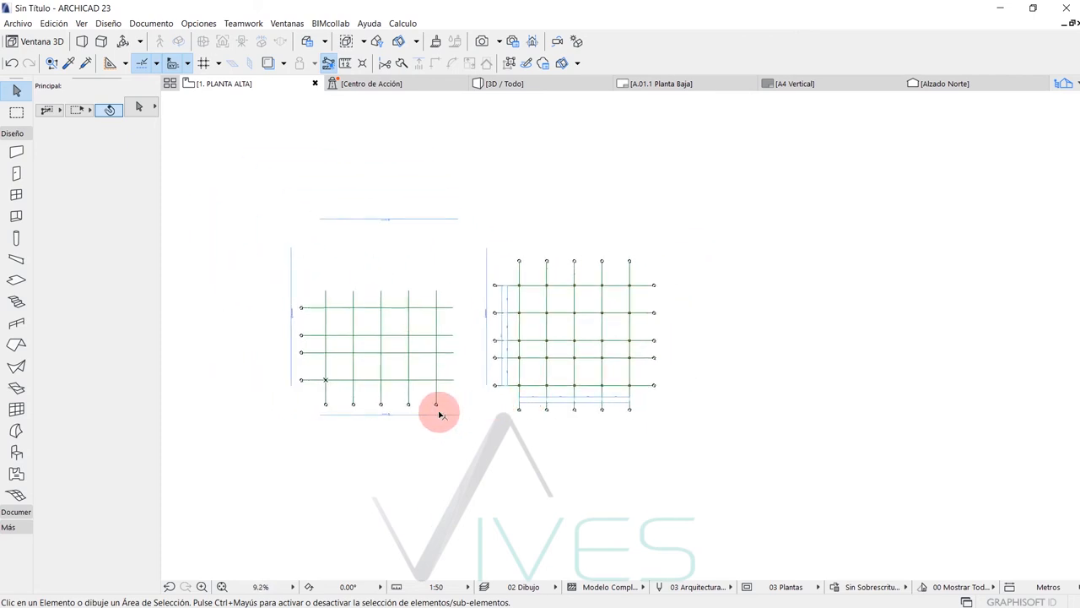
Step: Delete the second grid with its columns and dimensions, and delete the first grid as well
{"action": "left_click", "coordinate": [443, 385]}
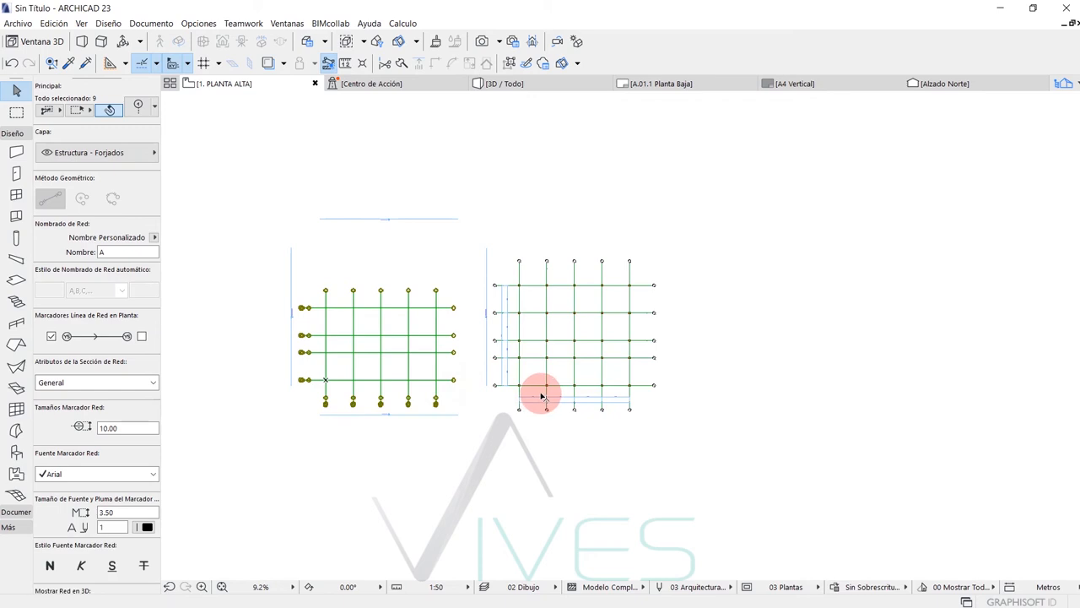
{"action": "left_click", "coordinate": [667, 441]}
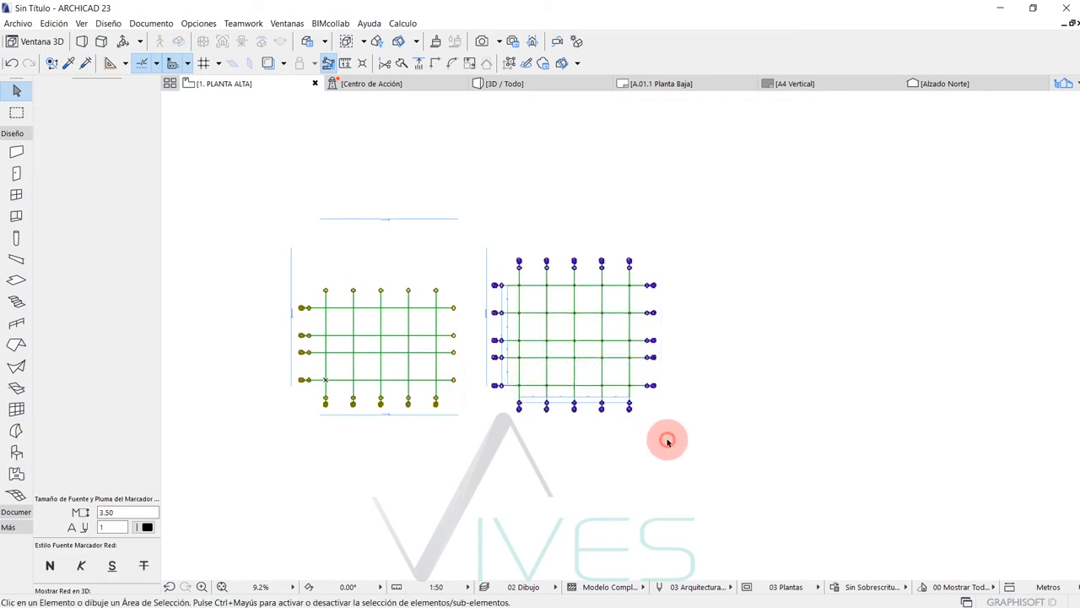
{"action": "left_click_drag", "start_coordinate": [719, 467], "coordinate": [505, 235]}
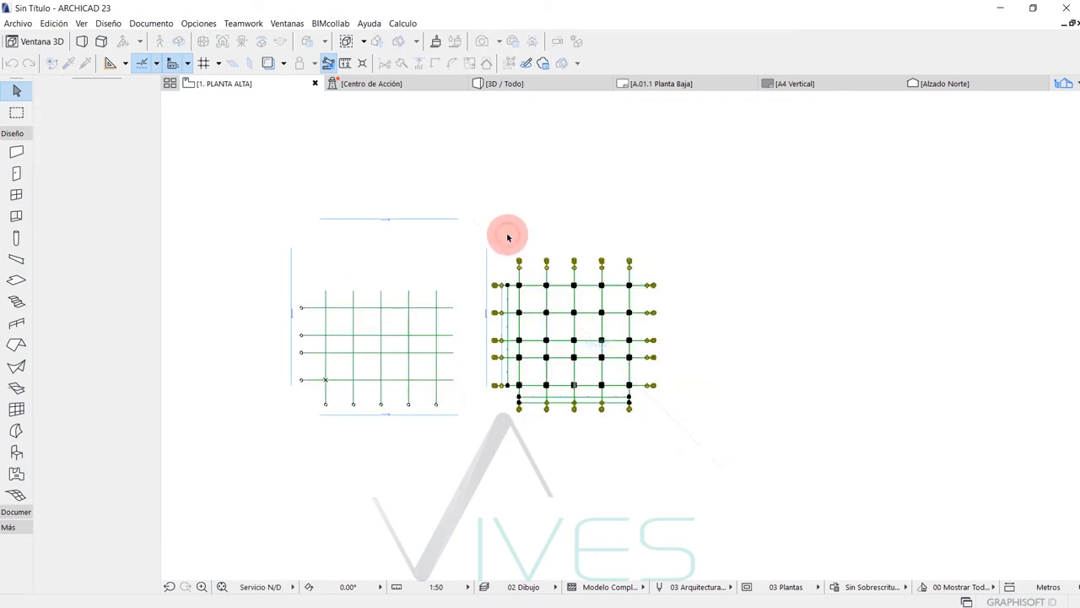
{"action": "key", "text": "Delete"}
{"action": "left_click", "coordinate": [462, 399]}
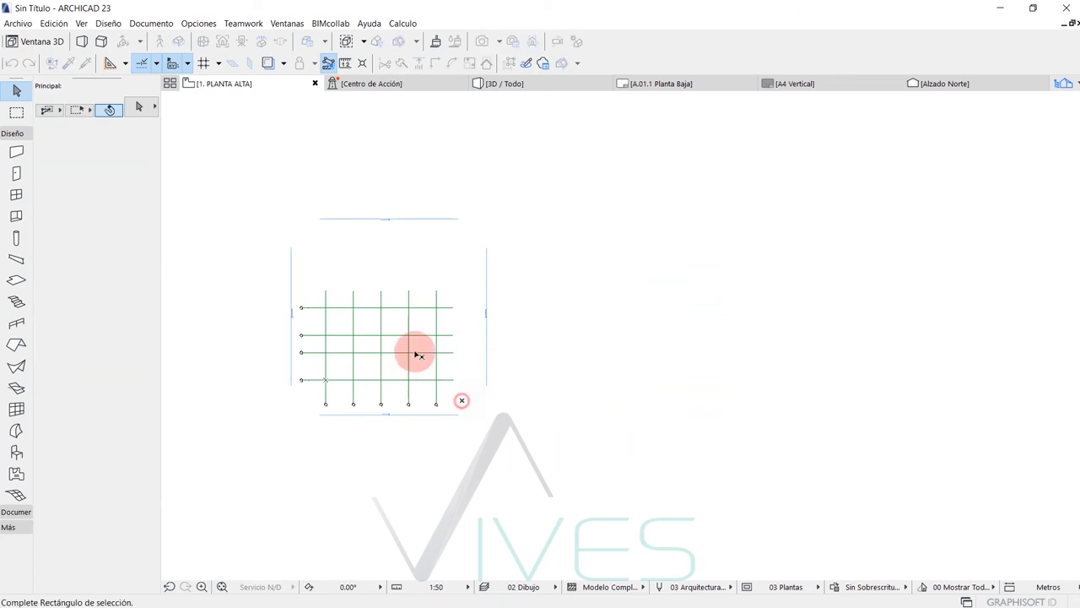
{"action": "left_click", "coordinate": [326, 273]}
{"action": "key", "text": "Delete"}
Step: Draw a single horizontal grid line about 23 m long above the project origin with the Grid Element tool, with markers at both ends
{"action": "scroll", "coordinate": [328, 354], "scroll_direction": "up", "scroll_amount": 3}
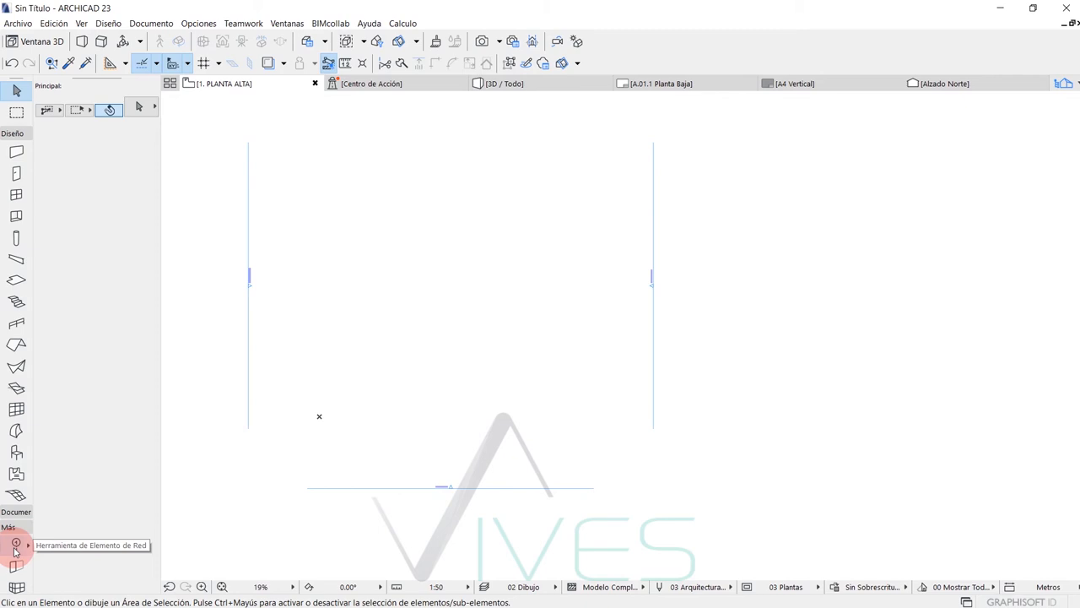
{"action": "left_click", "coordinate": [15, 545]}
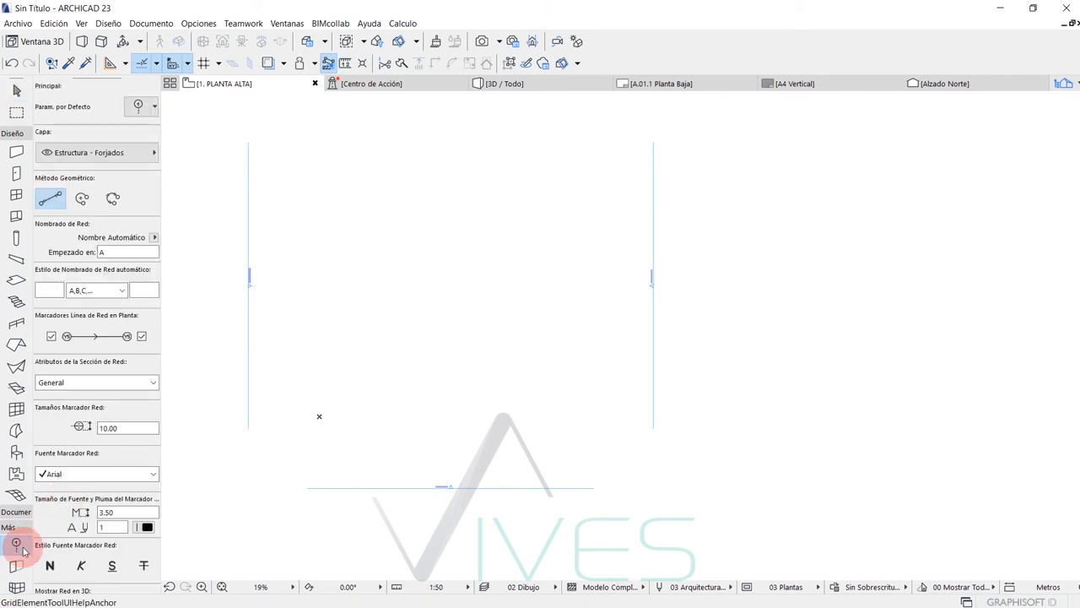
{"action": "middle_click_drag", "start_coordinate": [381, 315], "coordinate": [370, 359]}
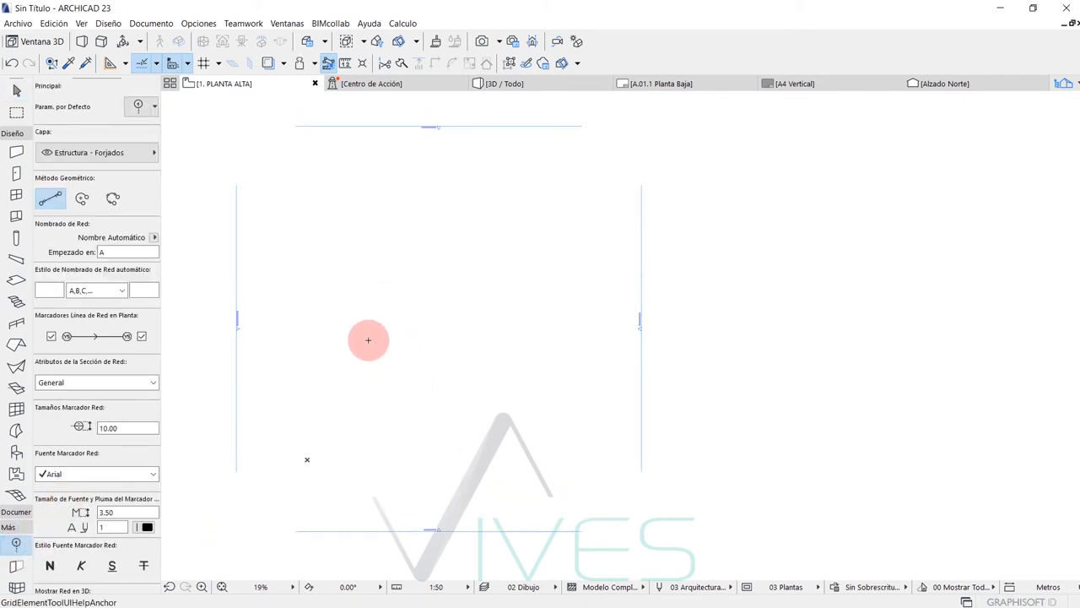
{"action": "scroll", "coordinate": [368, 209], "scroll_direction": "up", "scroll_amount": 2}
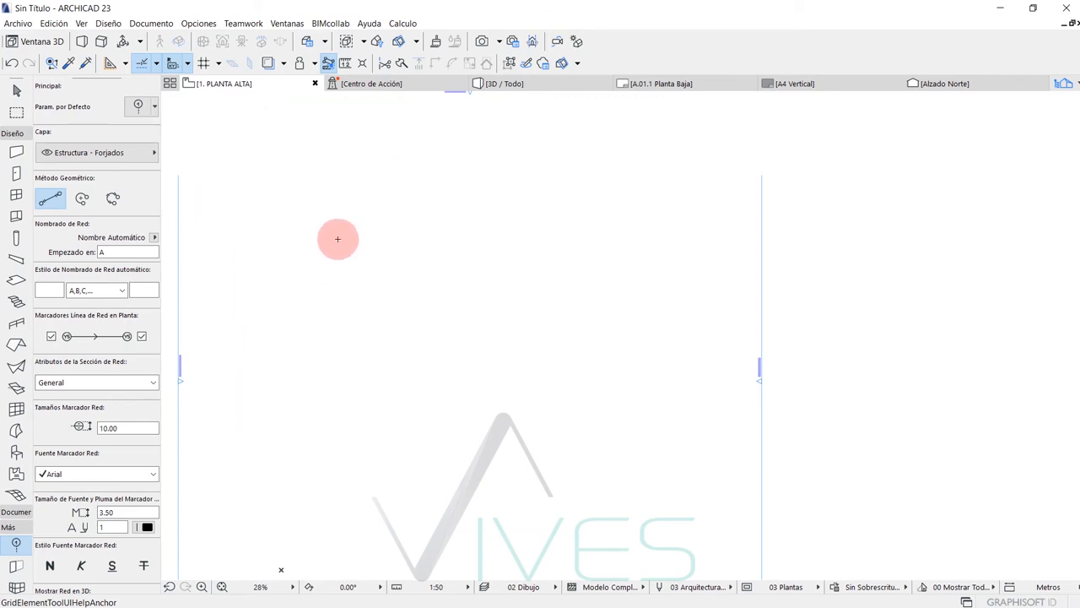
{"action": "left_click", "coordinate": [290, 251]}
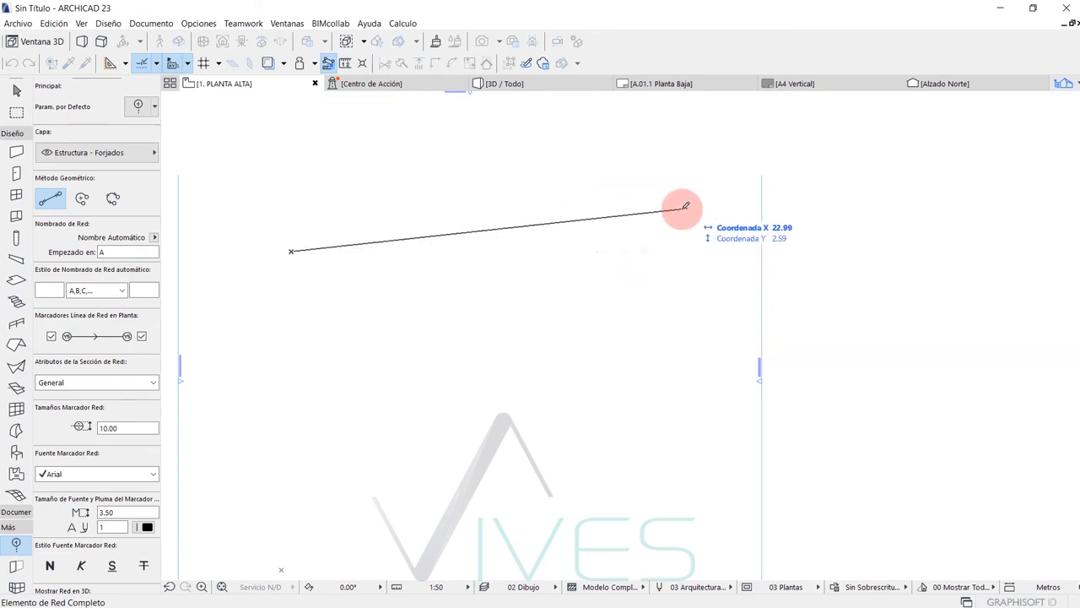
{"action": "key", "text": "shift"}
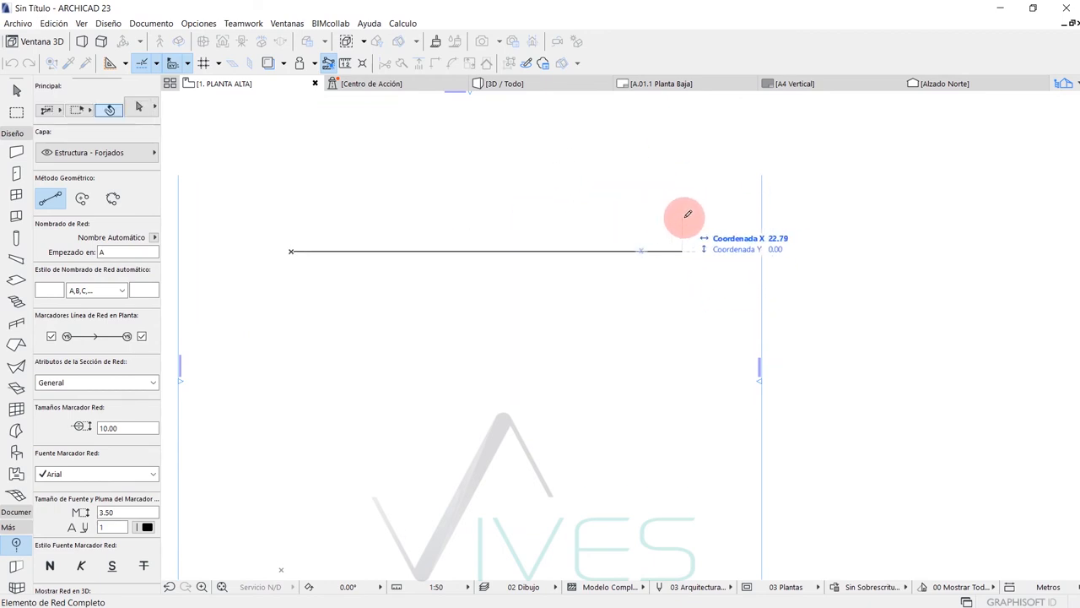
{"action": "left_click", "coordinate": [691, 199], "text": "shift"}
{"action": "scroll", "coordinate": [692, 268], "scroll_direction": "up", "scroll_amount": 3}
{"action": "scroll", "coordinate": [692, 268], "scroll_direction": "down", "scroll_amount": 2}
{"action": "middle_click_drag", "start_coordinate": [595, 288], "coordinate": [698, 299]}
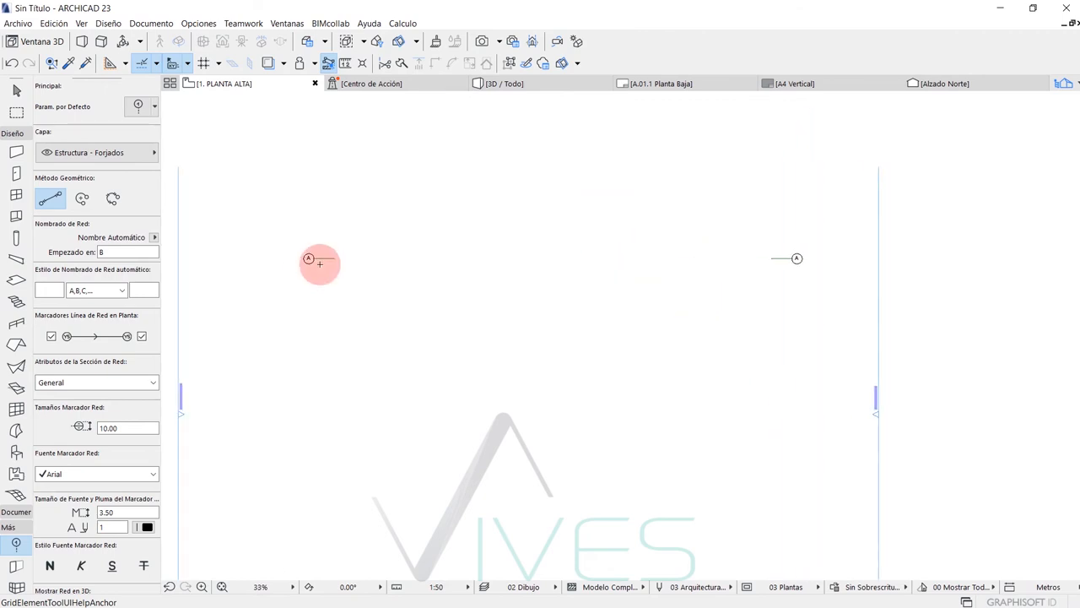
{"action": "scroll", "coordinate": [344, 263], "scroll_direction": "down", "scroll_amount": 2}
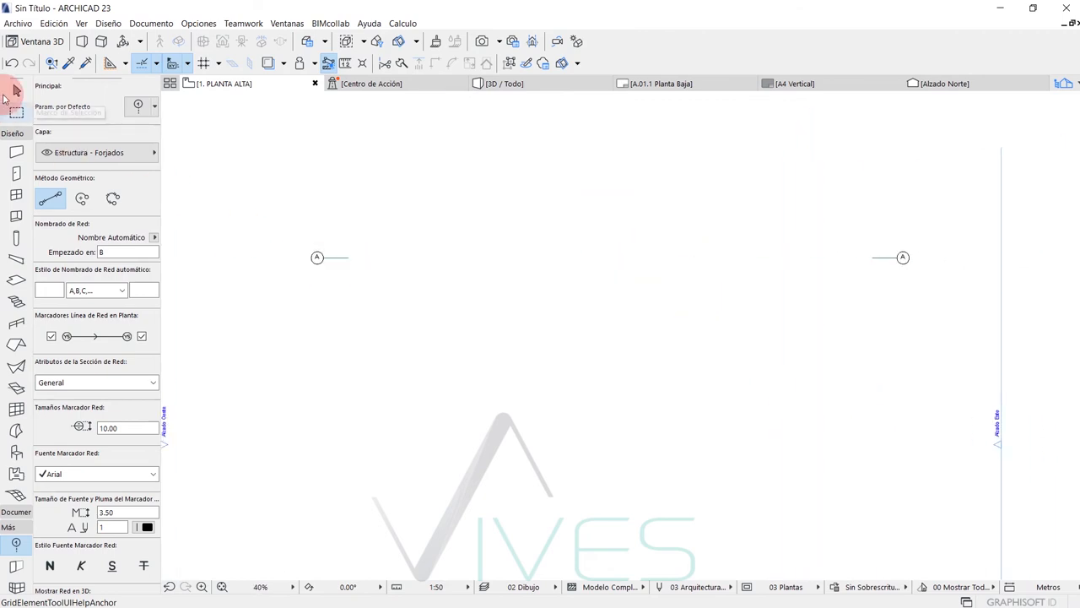
Step: Open the selection settings of the horizontal grid line A and display its entire line length in plan
{"action": "left_click", "coordinate": [16, 93]}
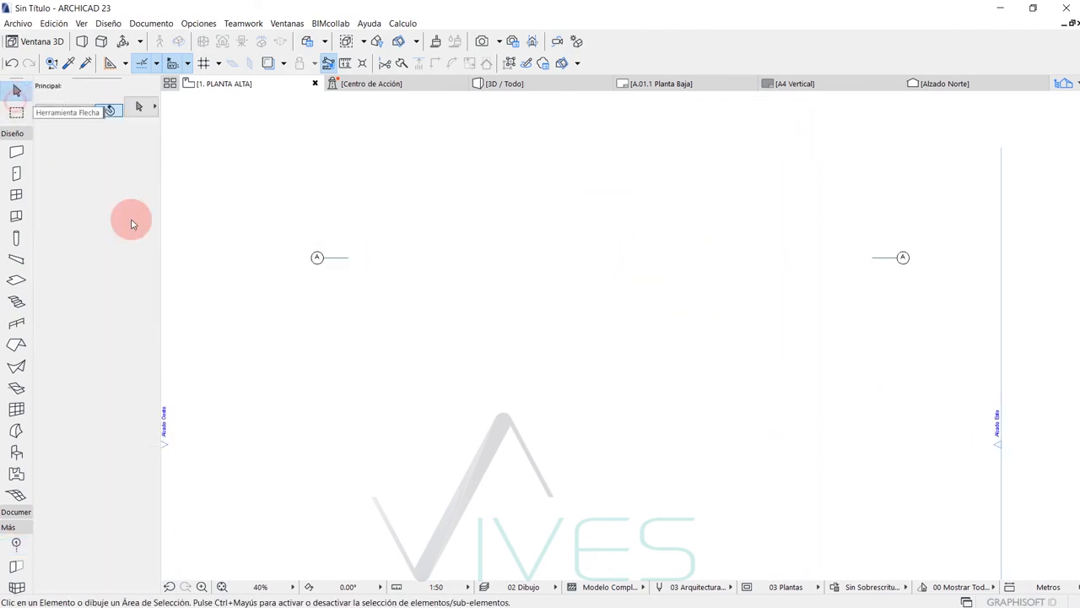
{"action": "middle_click_drag", "start_coordinate": [352, 257], "coordinate": [342, 261]}
{"action": "left_click", "coordinate": [329, 263]}
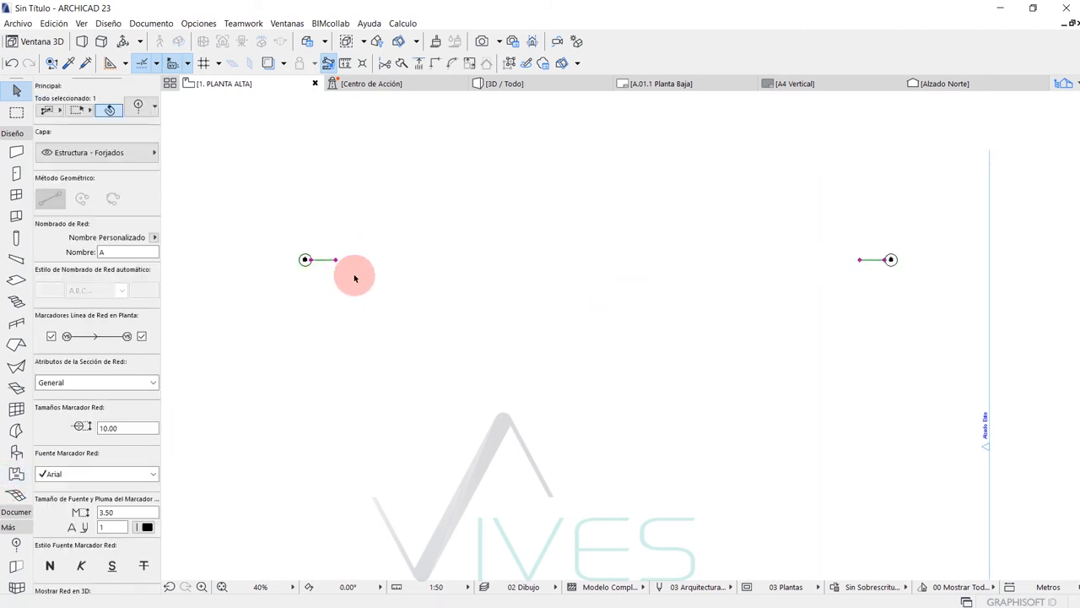
{"action": "middle_click_drag", "start_coordinate": [356, 277], "coordinate": [346, 285]}
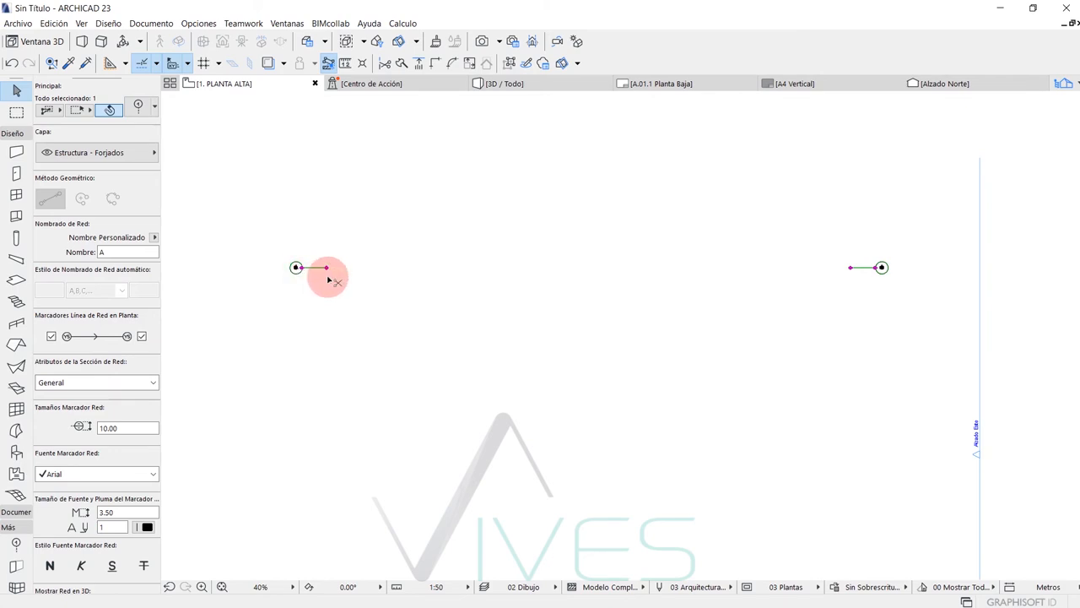
{"action": "double_click", "coordinate": [328, 276]}
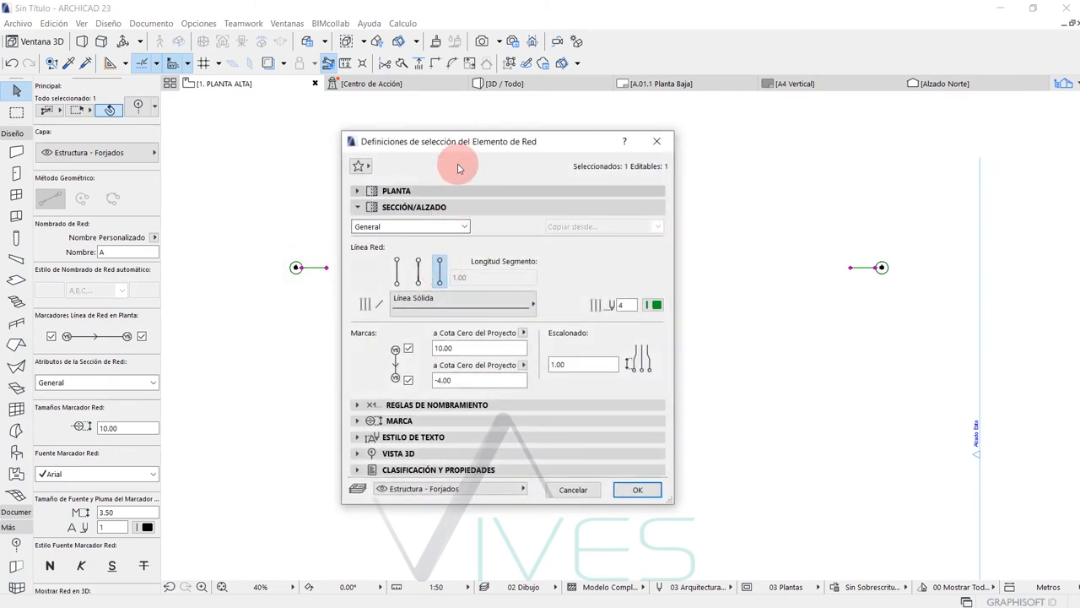
{"action": "left_click", "coordinate": [453, 204]}
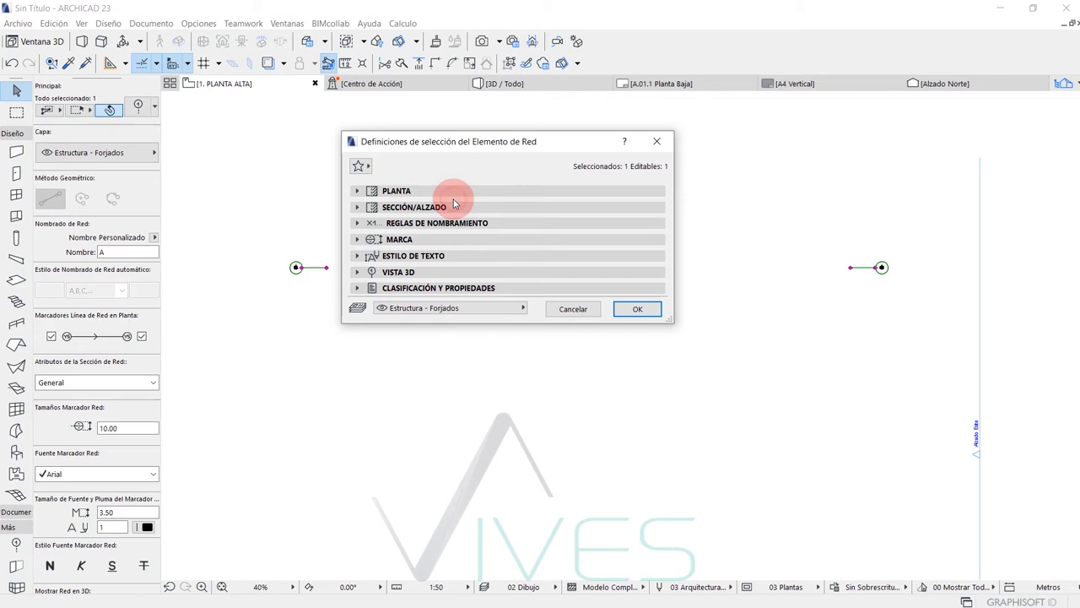
{"action": "left_click", "coordinate": [458, 191]}
{"action": "left_click_drag", "start_coordinate": [511, 128], "coordinate": [564, 95]}
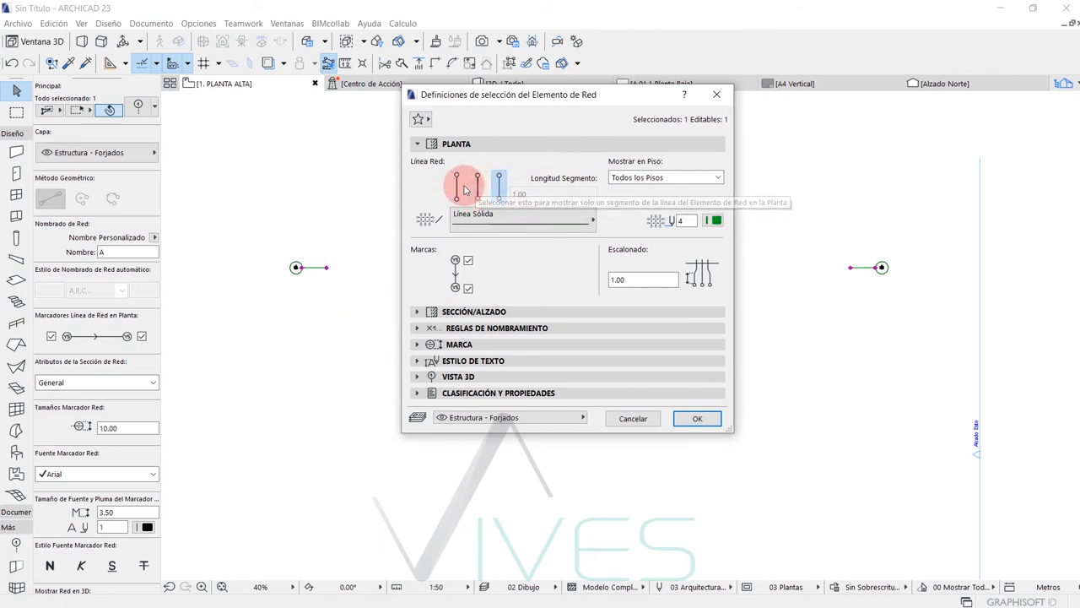
Step: Set grid line A's plan line type to Punto & Rayas with pen 1 and apply the settings
{"action": "left_click", "coordinate": [475, 219]}
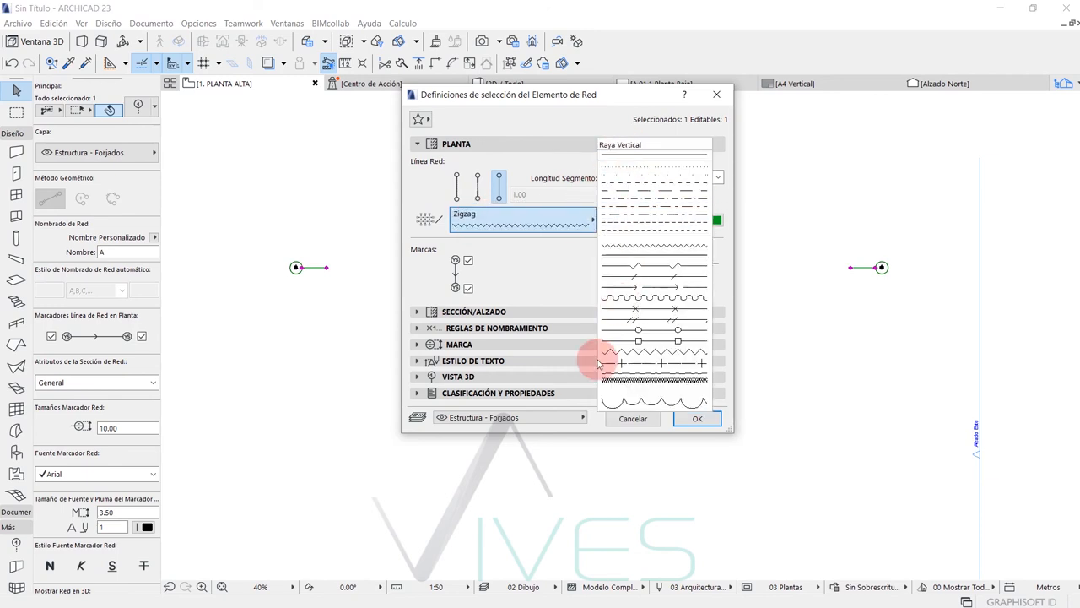
{"action": "left_click", "coordinate": [628, 201]}
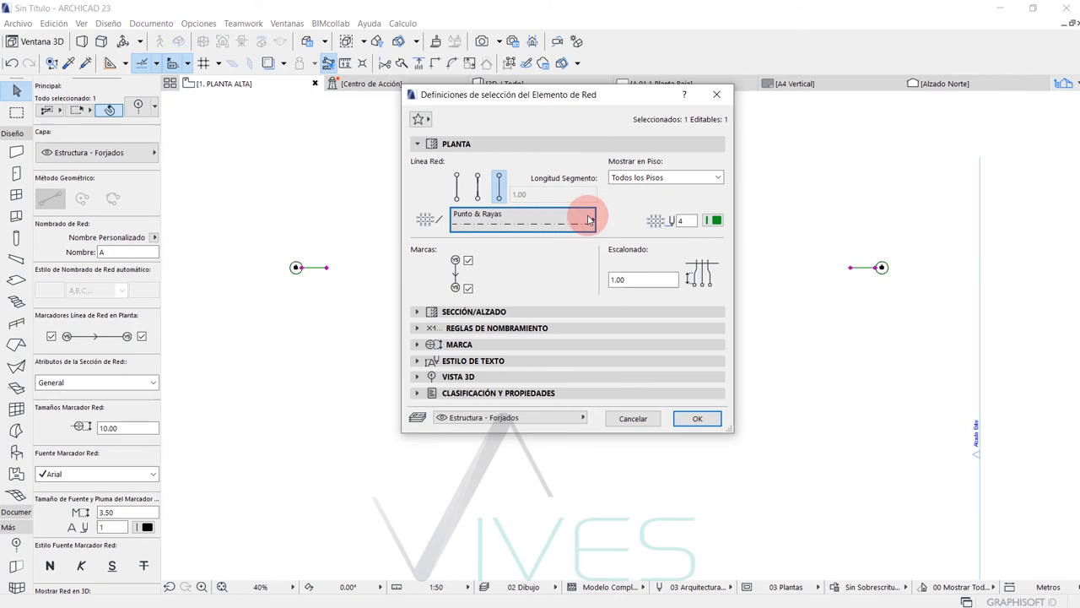
{"action": "left_click", "coordinate": [713, 221]}
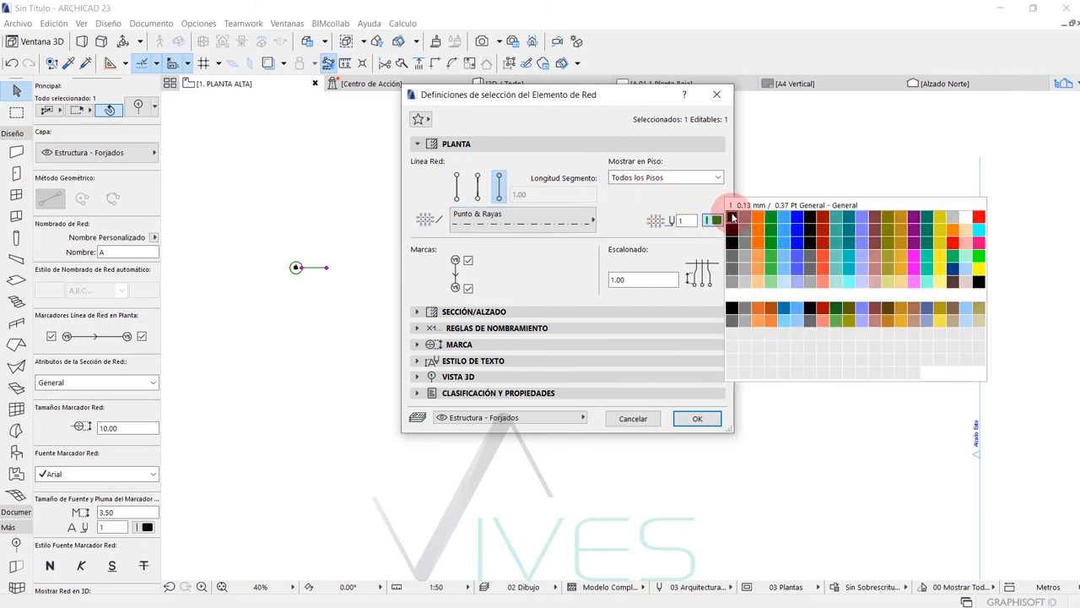
{"action": "left_click", "coordinate": [731, 217]}
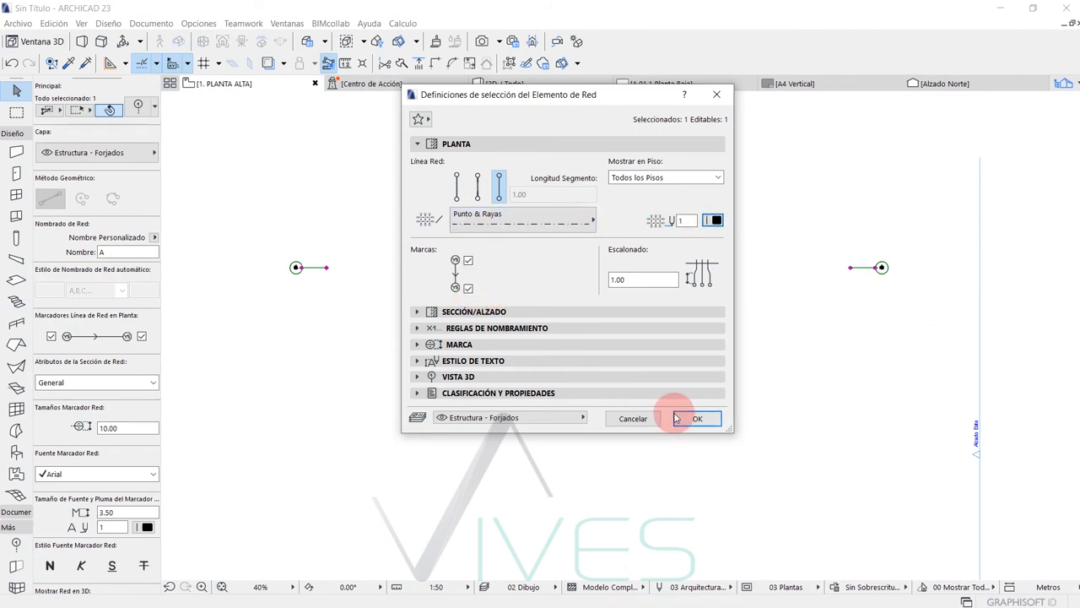
{"action": "left_click", "coordinate": [701, 418]}
{"action": "left_click", "coordinate": [498, 304]}
{"action": "scroll", "coordinate": [346, 267], "scroll_direction": "up", "scroll_amount": 3}
{"action": "scroll", "coordinate": [262, 285], "scroll_direction": "down", "scroll_amount": 6}
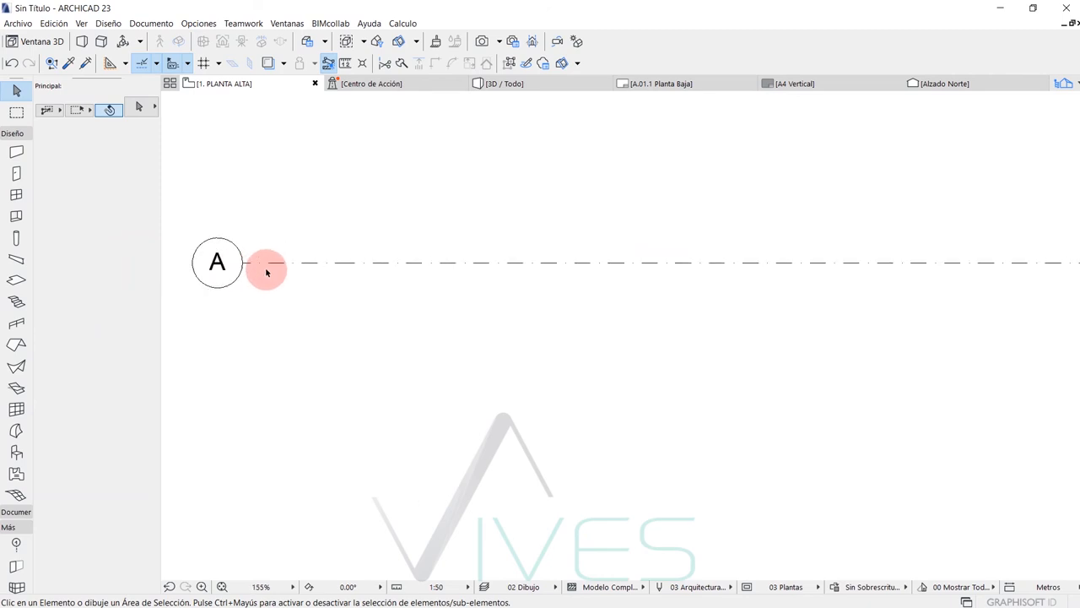
{"action": "scroll", "coordinate": [327, 274], "scroll_direction": "down", "scroll_amount": 2}
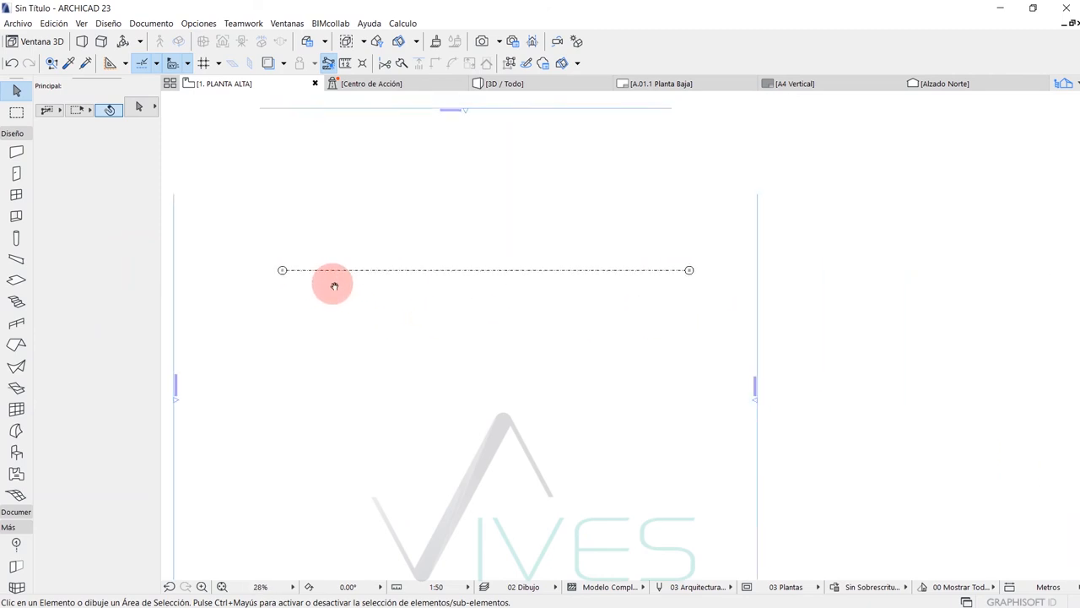
Step: Reopen grid line A's settings and examine its plan, section/elevation, naming and marker options
{"action": "left_click", "coordinate": [284, 271]}
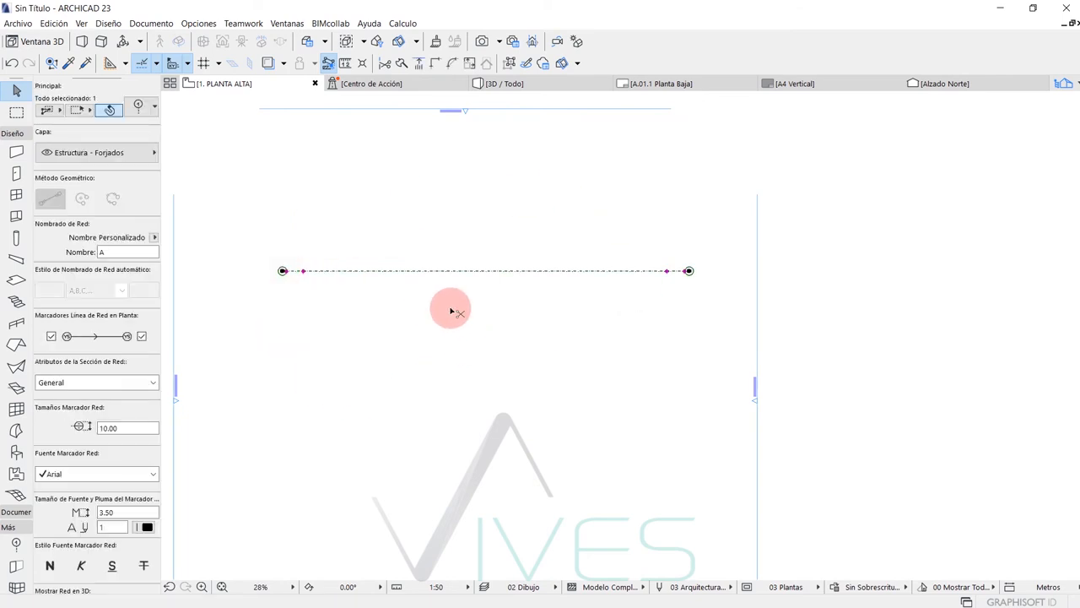
{"action": "key", "text": "ctrl+t"}
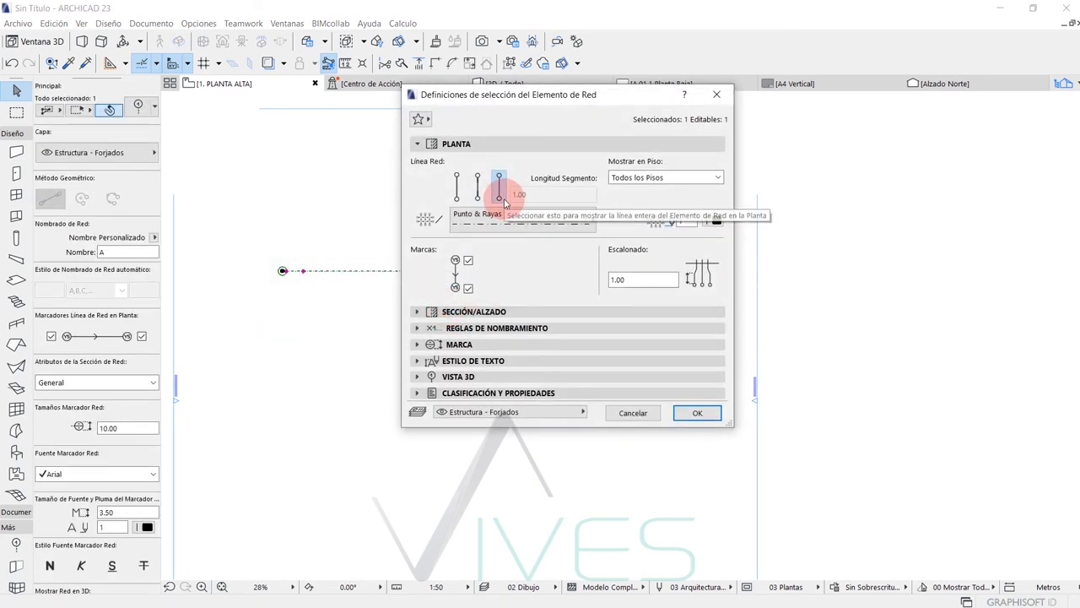
{"action": "left_click", "coordinate": [540, 142]}
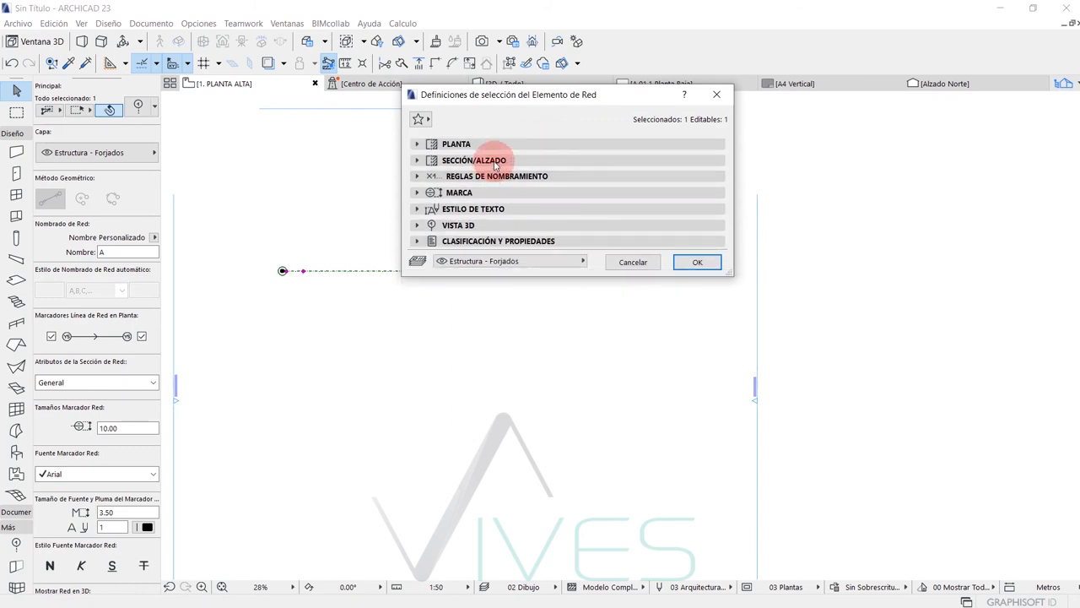
{"action": "left_click", "coordinate": [494, 162]}
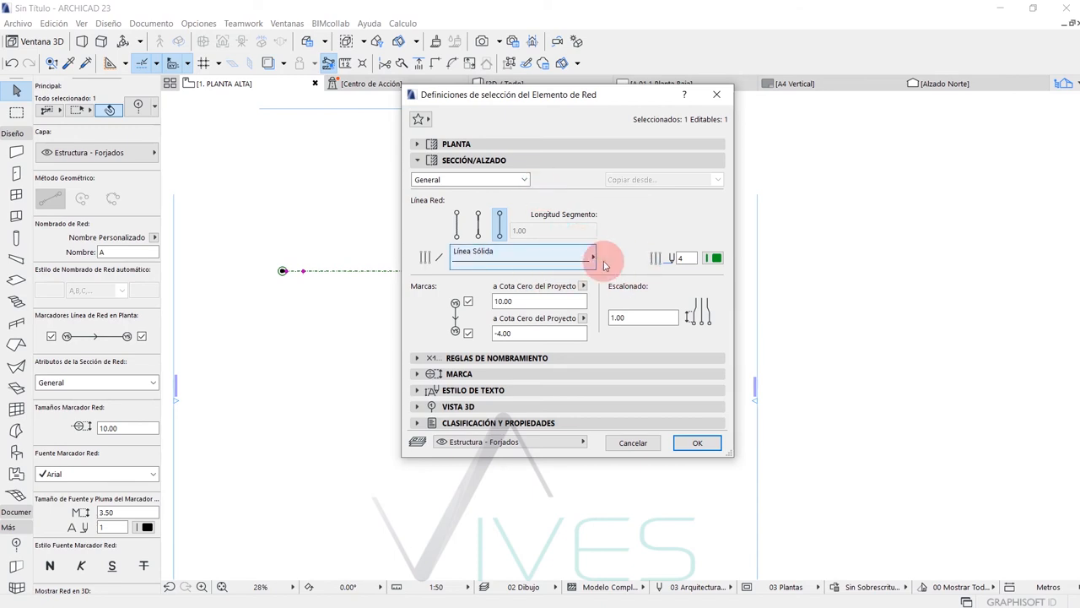
{"action": "left_click", "coordinate": [561, 163]}
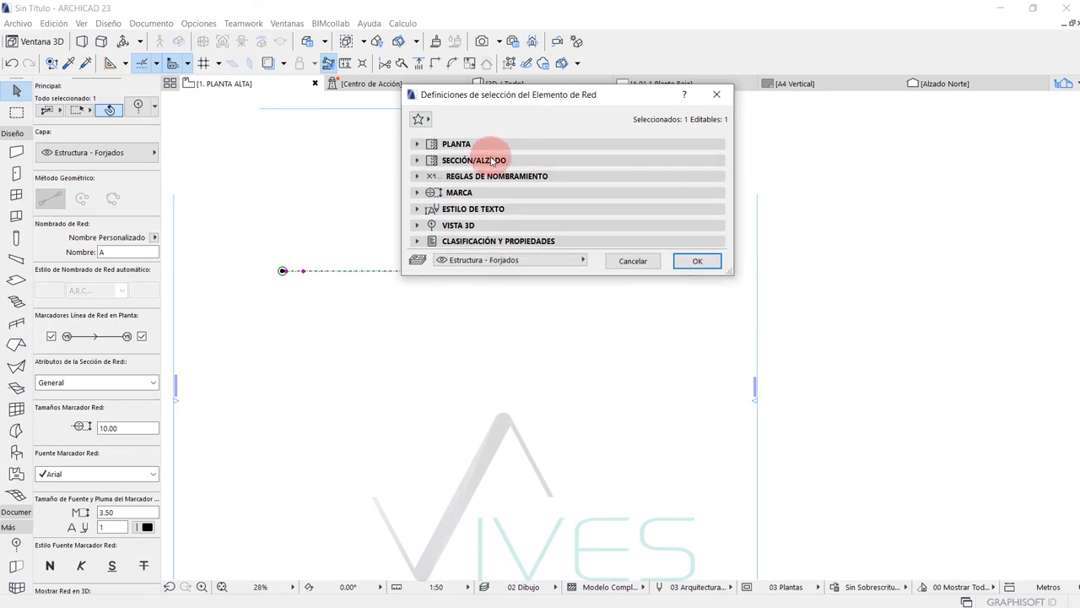
{"action": "left_click", "coordinate": [526, 178]}
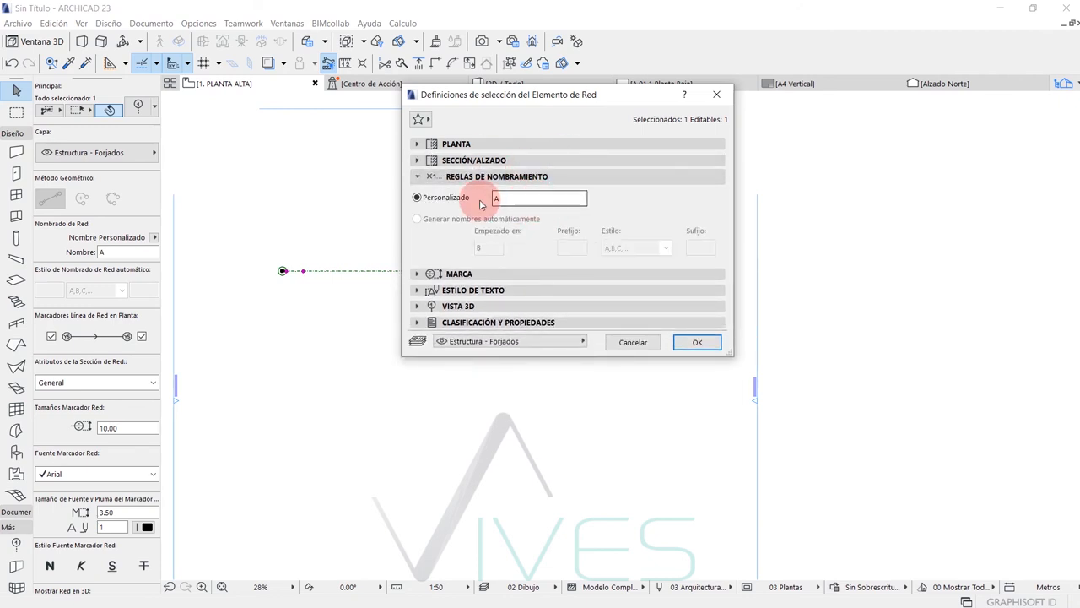
{"action": "left_click", "coordinate": [516, 201]}
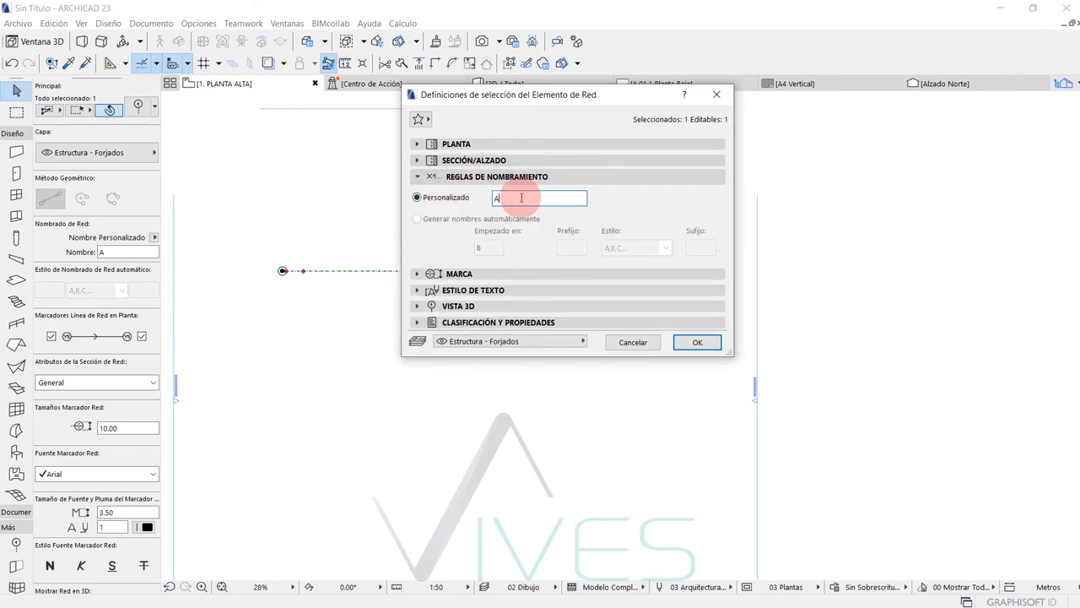
{"action": "left_click", "coordinate": [553, 176]}
{"action": "left_click", "coordinate": [515, 193]}
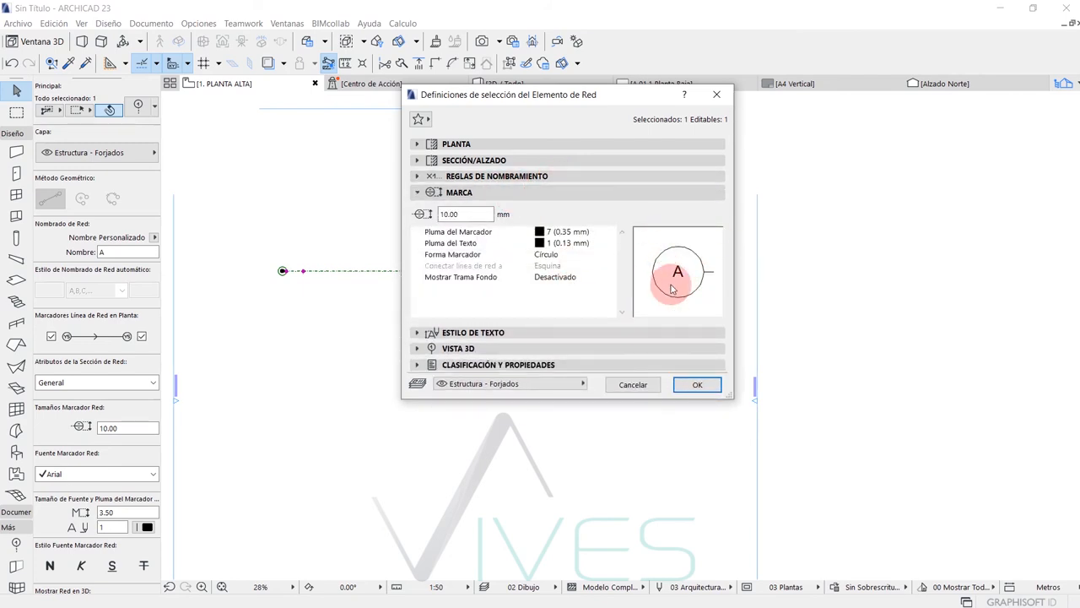
Step: Try the pentagon marker shape on grid line A and return it to the circle
{"action": "left_click", "coordinate": [559, 254]}
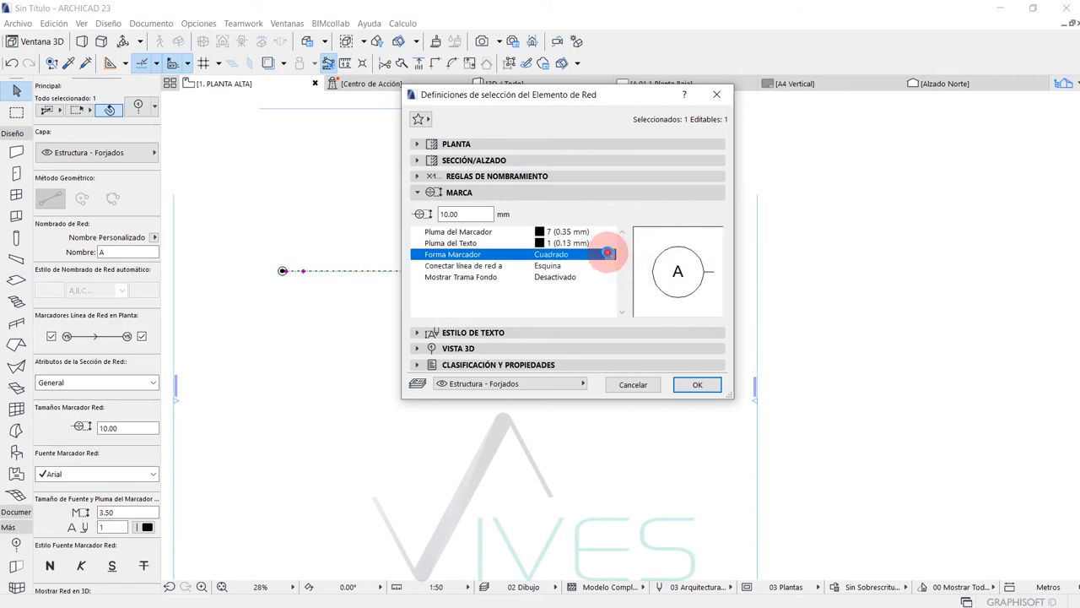
{"action": "left_click", "coordinate": [637, 289]}
{"action": "left_click", "coordinate": [610, 255]}
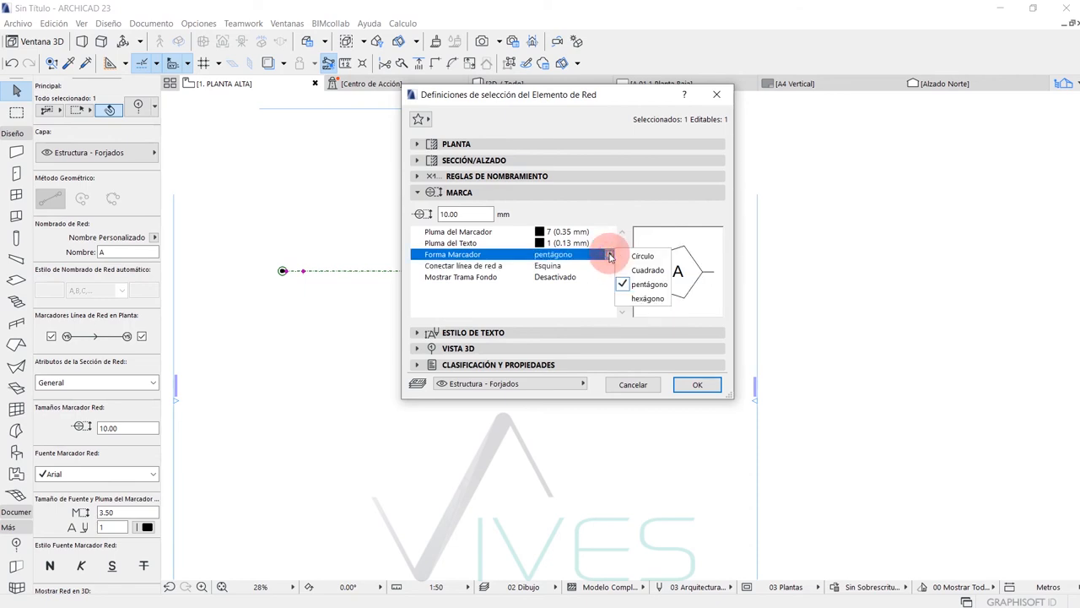
{"action": "left_click", "coordinate": [646, 257]}
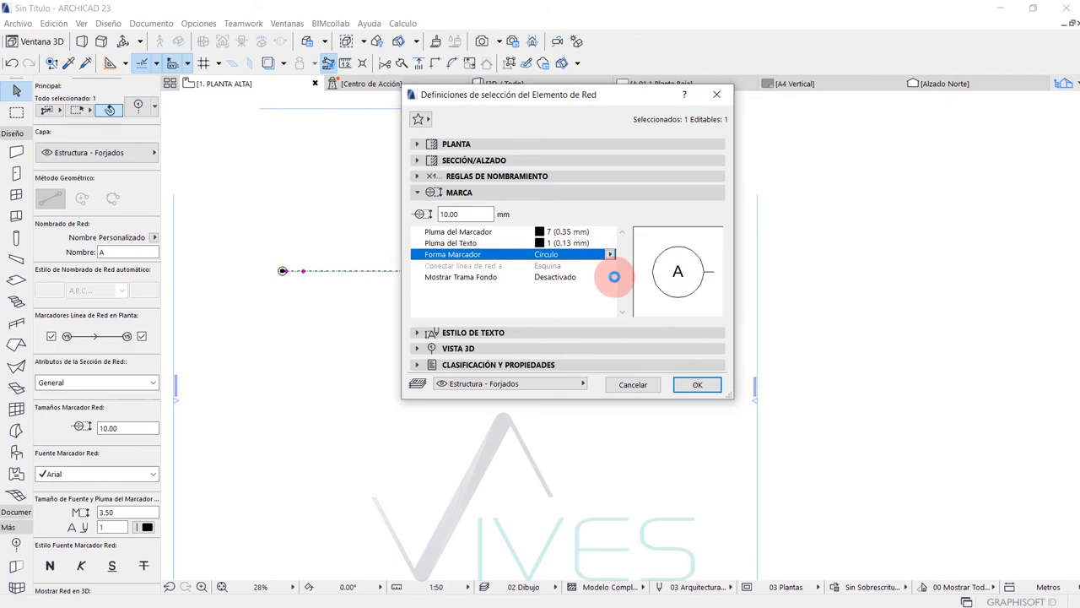
Step: Turn on the background fill for grid line A's marker
{"action": "left_click", "coordinate": [598, 279]}
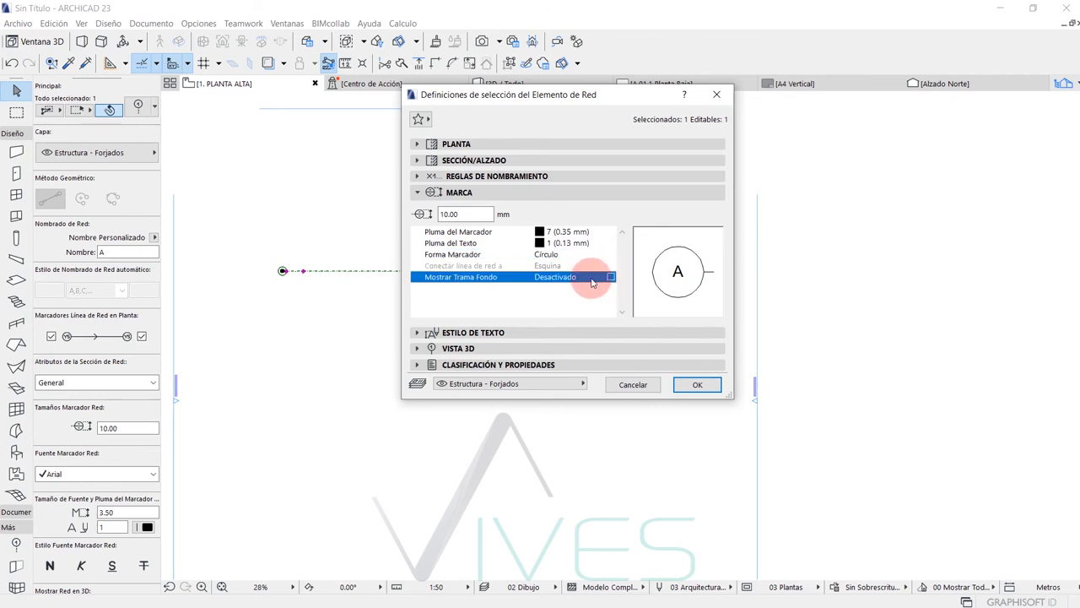
{"action": "left_click", "coordinate": [611, 277]}
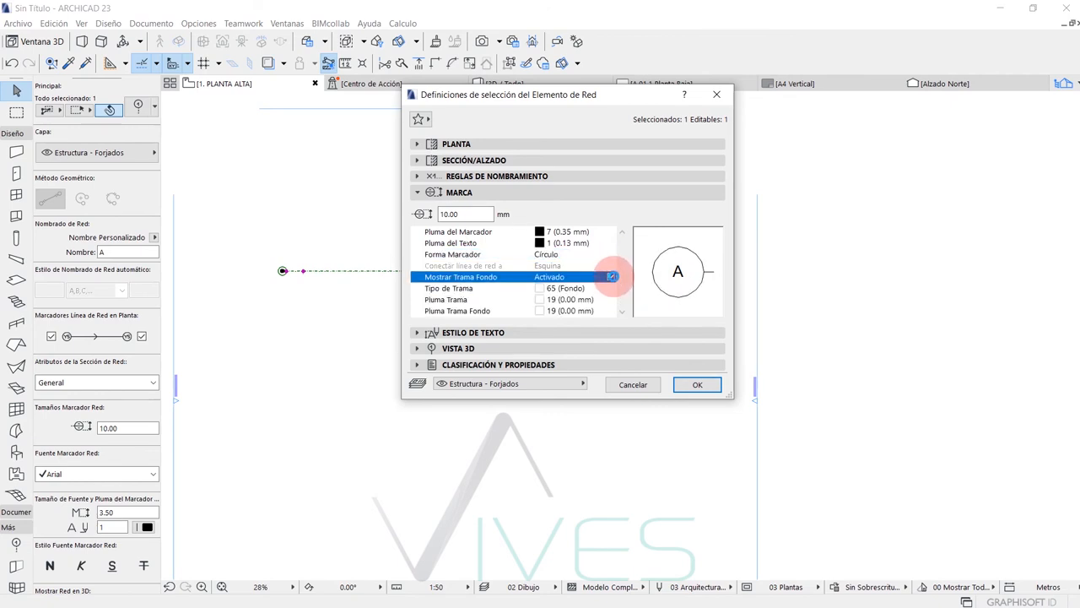
{"action": "left_click", "coordinate": [487, 192]}
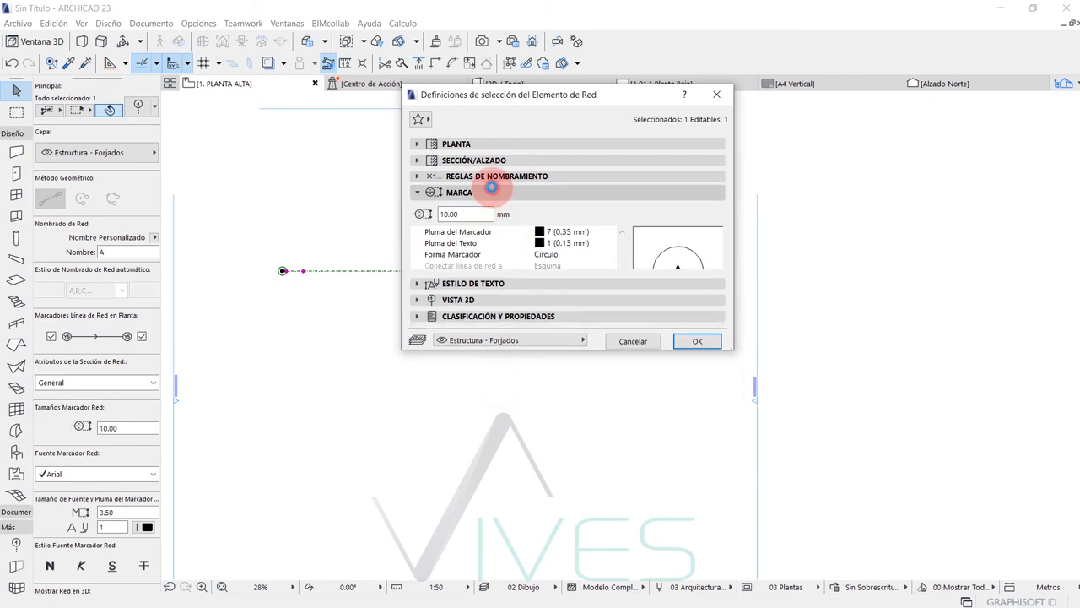
Step: Set grid line A's marker text to a height of 4 mm and make it bold
{"action": "left_click", "coordinate": [469, 211]}
{"action": "left_click", "coordinate": [465, 249]}
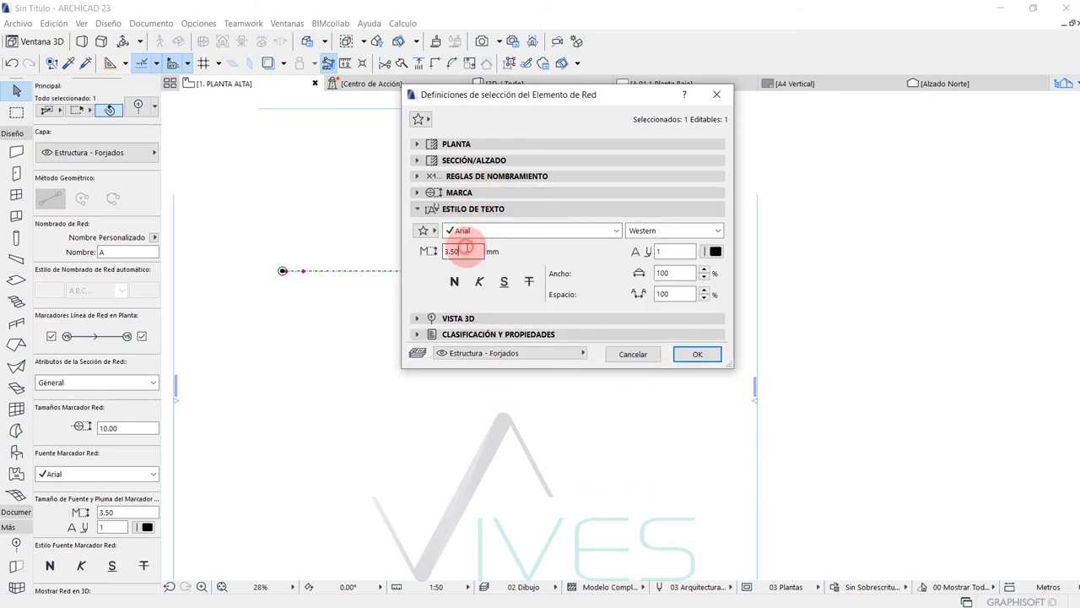
{"action": "left_click_drag", "start_coordinate": [465, 249], "coordinate": [432, 251]}
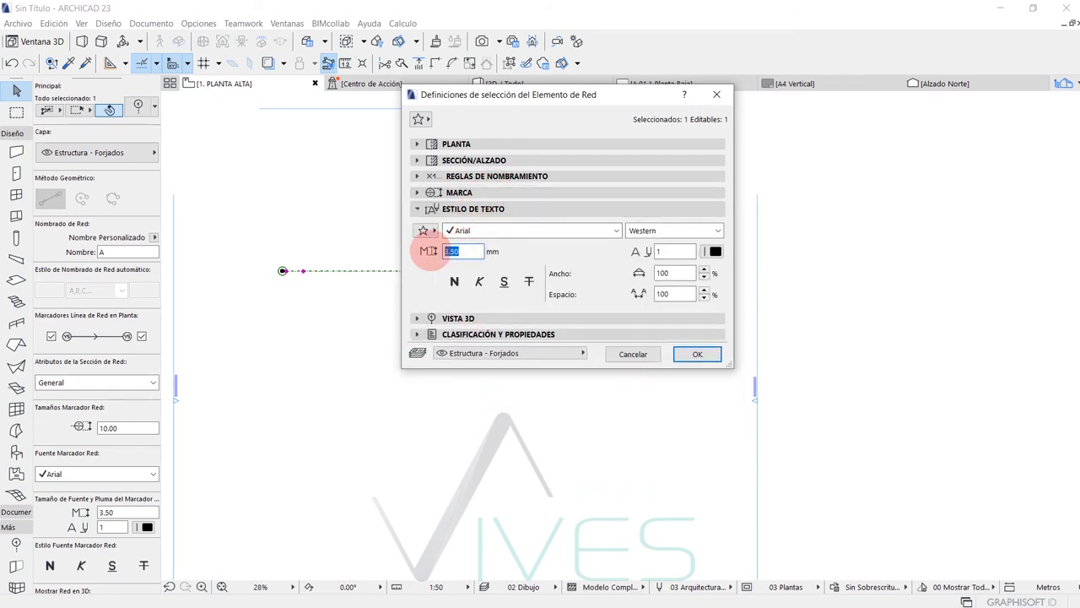
{"action": "type", "text": "4"}
{"action": "left_click", "coordinate": [487, 244]}
{"action": "left_click", "coordinate": [479, 287]}
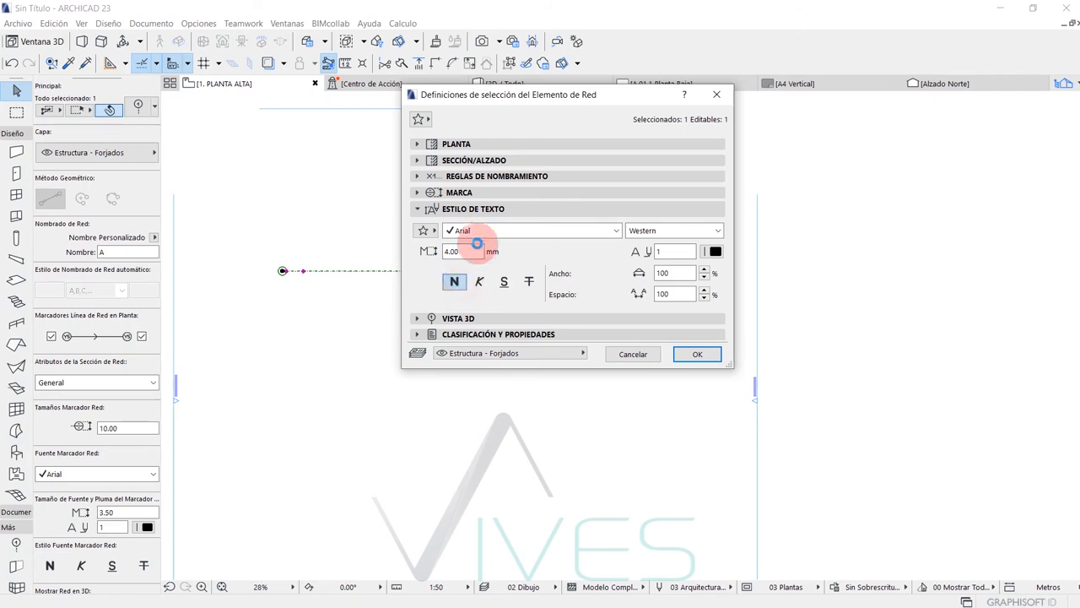
{"action": "left_click", "coordinate": [485, 209]}
Step: Check grid line A's 3D display settings, apply the changes and deselect the line
{"action": "left_click", "coordinate": [467, 225]}
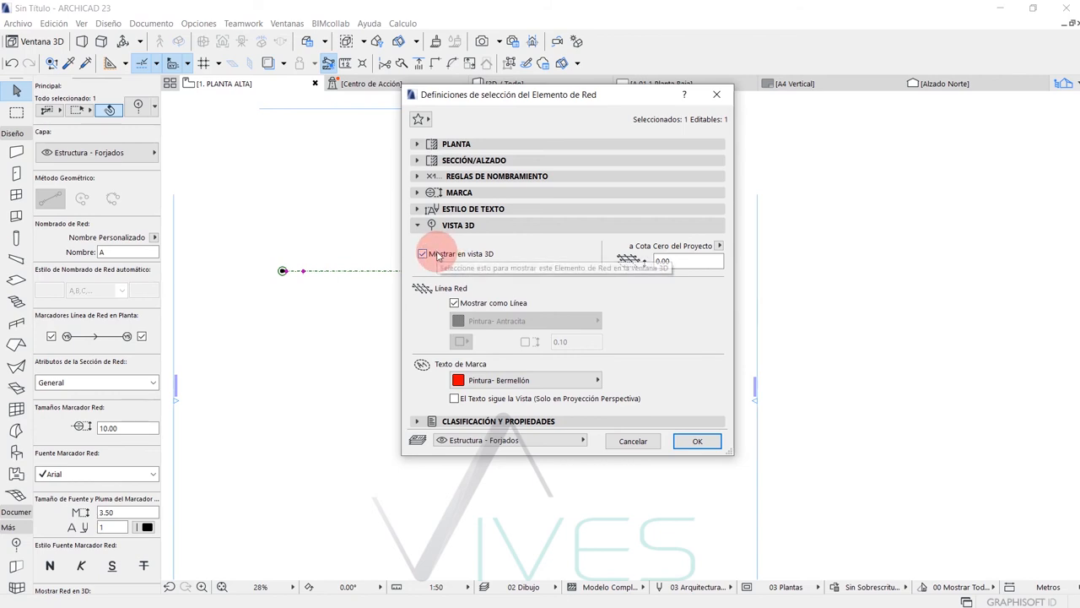
{"action": "left_click", "coordinate": [698, 441]}
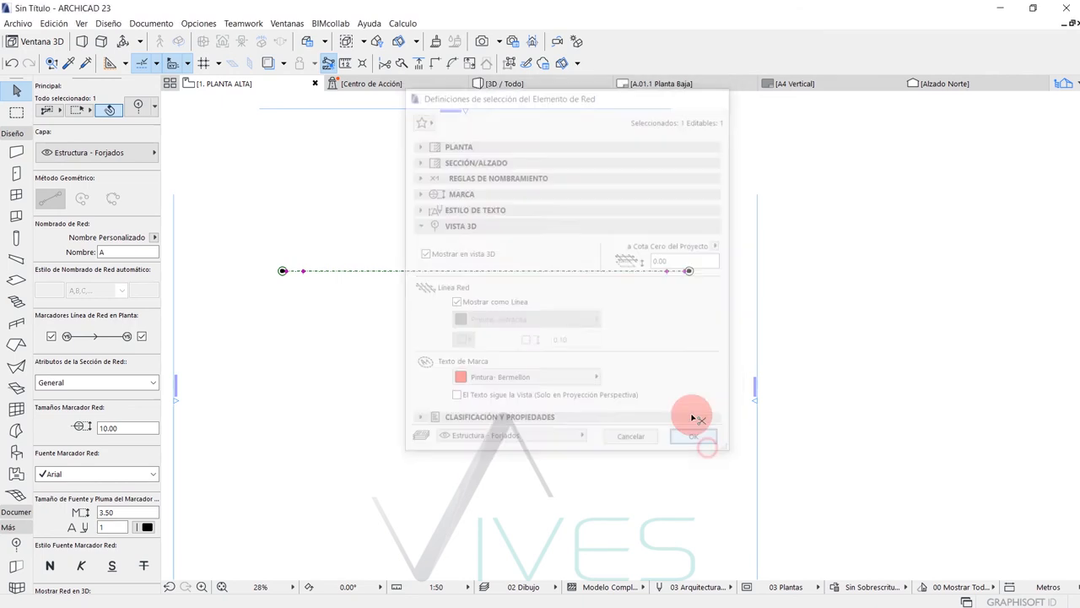
{"action": "left_click", "coordinate": [603, 186]}
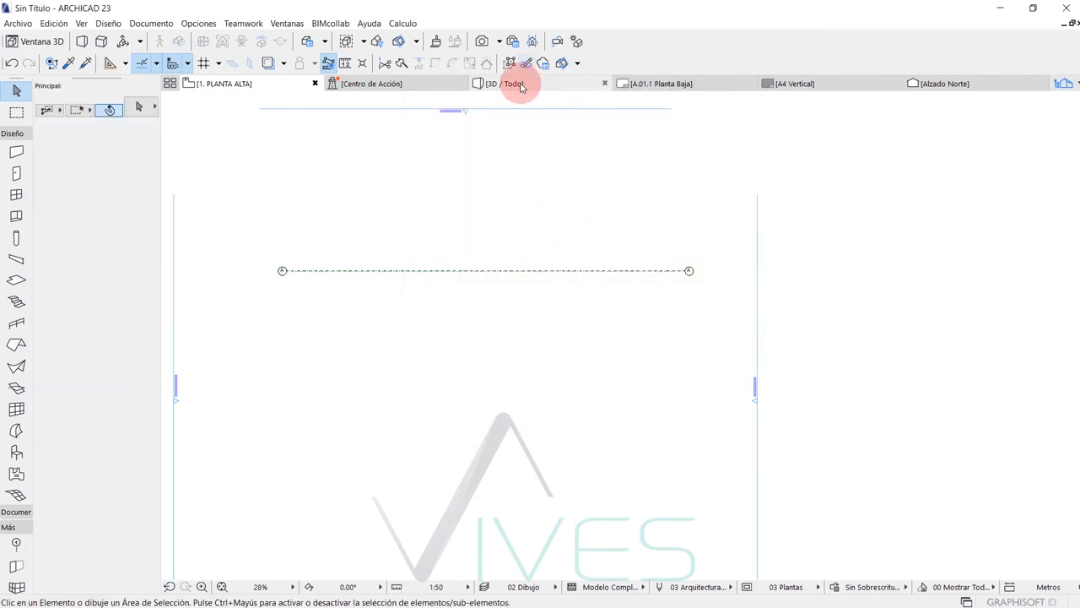
Step: Switch to the 3D view and examine grid line A and its end markers from different angles
{"action": "mouse_move", "coordinate": [523, 85]}
{"action": "left_click", "coordinate": [537, 131]}
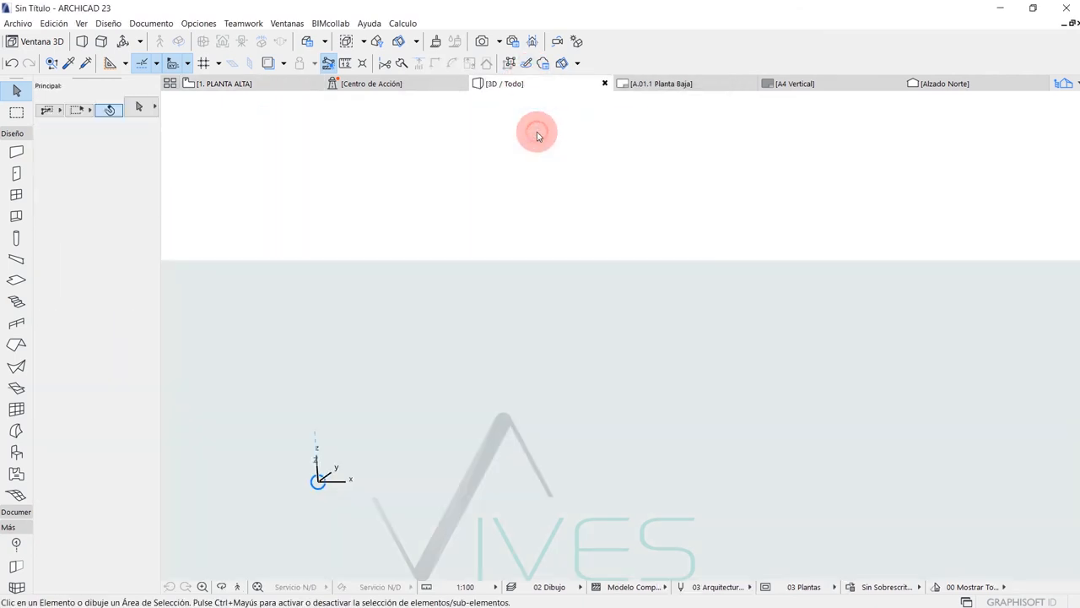
{"action": "middle_click_drag", "start_coordinate": [574, 322], "coordinate": [521, 438], "text": "shift"}
{"action": "scroll", "coordinate": [422, 410], "scroll_direction": "up", "scroll_amount": 5}
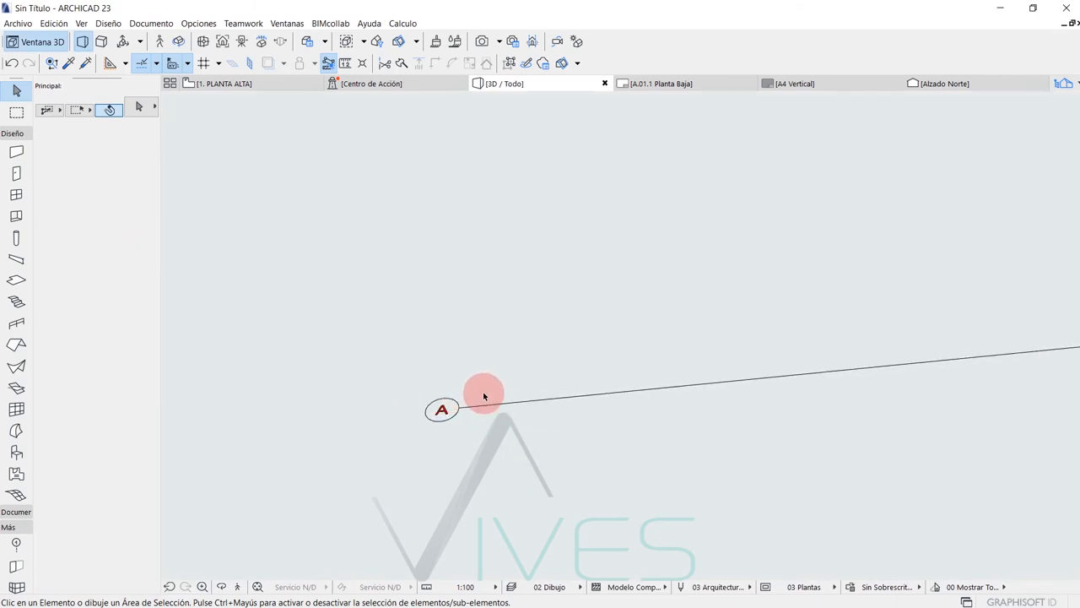
{"action": "mouse_move", "coordinate": [452, 433]}
{"action": "middle_mouse_down", "text": "shift"}
{"action": "mouse_move", "coordinate": [622, 475]}
{"action": "mouse_move", "coordinate": [649, 417]}
{"action": "mouse_move", "coordinate": [546, 516]}
{"action": "mouse_move", "coordinate": [653, 354]}
{"action": "mouse_move", "coordinate": [509, 377]}
{"action": "mouse_move", "coordinate": [555, 388]}
{"action": "mouse_move", "coordinate": [587, 414]}
{"action": "mouse_move", "coordinate": [429, 439]}
{"action": "mouse_move", "coordinate": [507, 357]}
{"action": "mouse_move", "coordinate": [565, 363]}
{"action": "mouse_move", "coordinate": [511, 366]}
{"action": "mouse_move", "coordinate": [519, 338]}
{"action": "mouse_move", "coordinate": [484, 326]}
{"action": "mouse_move", "coordinate": [539, 381]}
{"action": "middle_mouse_up", "text": "shift"}
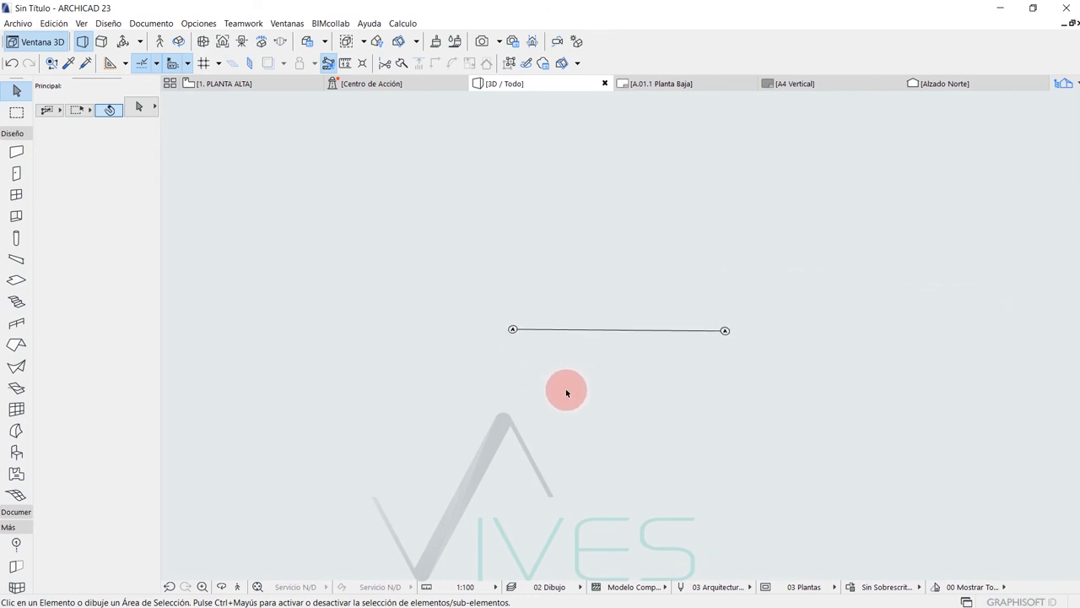
Step: Return to the PLANTA ALTA floor plan and select grid line A
{"action": "left_click", "coordinate": [253, 82]}
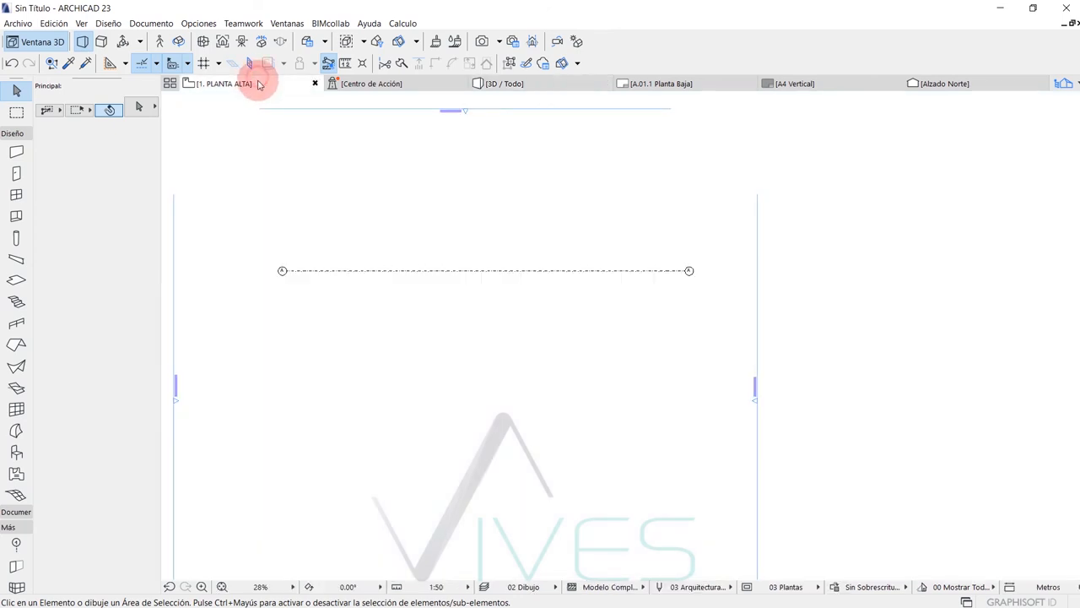
{"action": "middle_click_drag", "start_coordinate": [404, 320], "coordinate": [448, 311]}
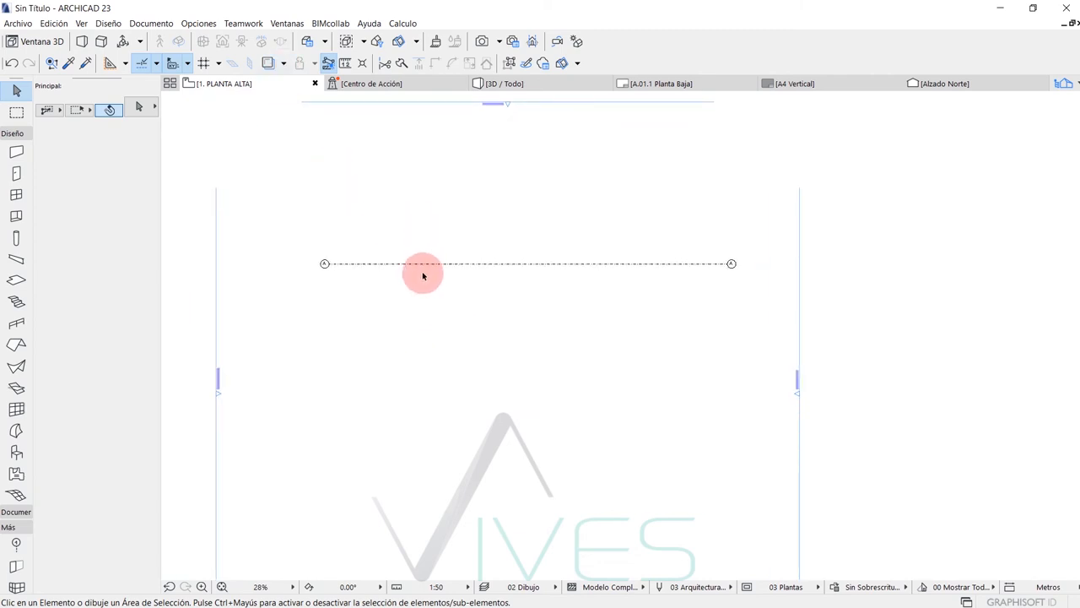
{"action": "scroll", "coordinate": [425, 275], "scroll_direction": "up", "scroll_amount": 3}
{"action": "left_click", "coordinate": [323, 255]}
{"action": "scroll", "coordinate": [308, 242], "scroll_direction": "down", "scroll_amount": 3}
{"action": "middle_click_drag", "start_coordinate": [318, 251], "coordinate": [325, 240]}
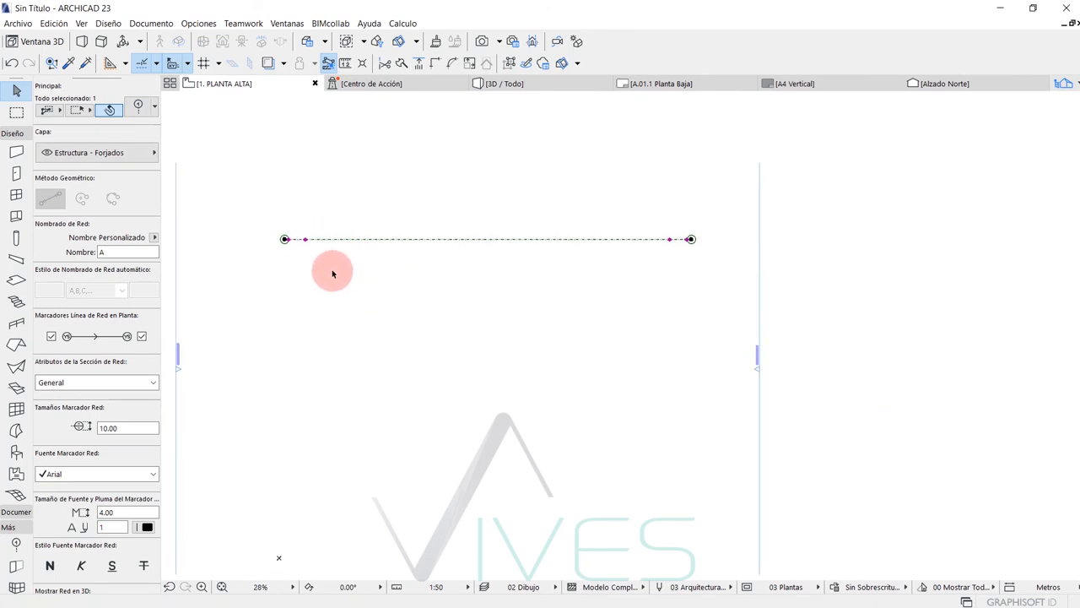
Step: Place a copy of grid line A about 4.12 m straight below the original, using its left end as the reference point
{"action": "scroll", "coordinate": [280, 239], "scroll_direction": "up", "scroll_amount": 6}
{"action": "left_click", "coordinate": [325, 242]}
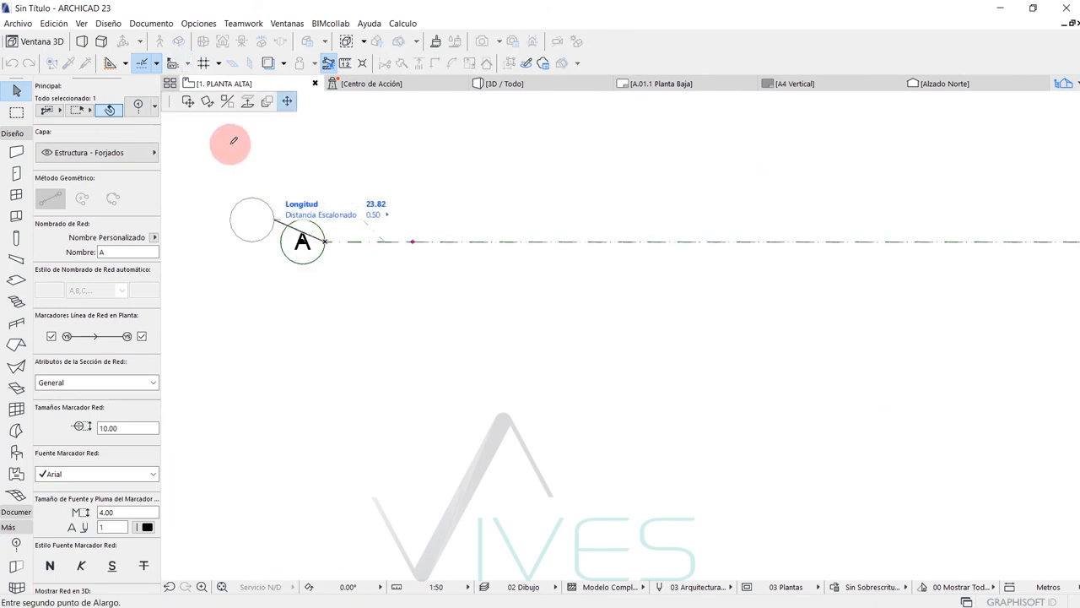
{"action": "left_click_drag", "start_coordinate": [169, 105], "coordinate": [484, 278]}
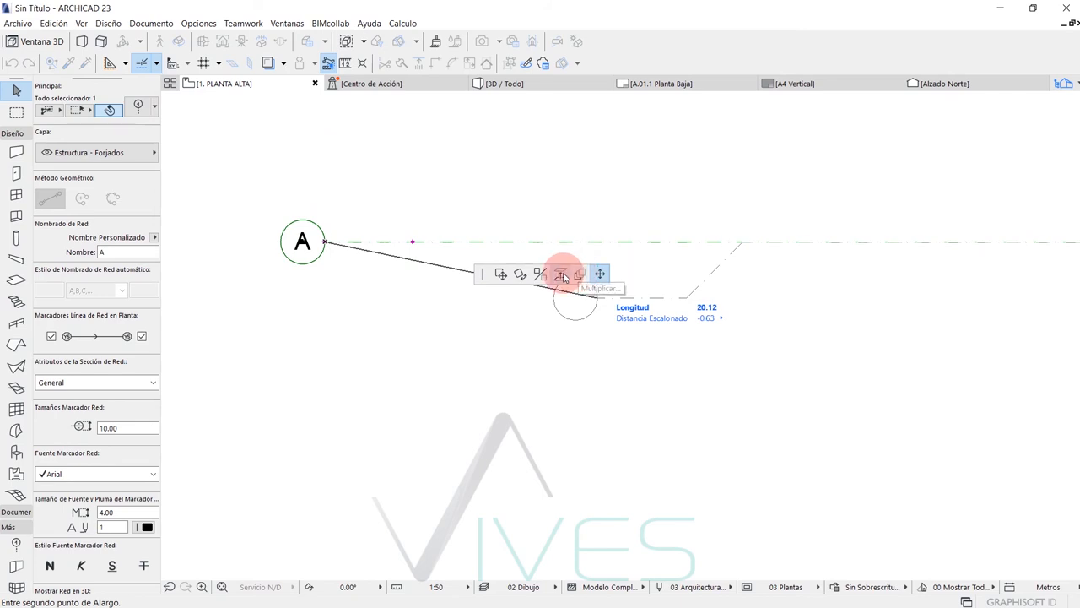
{"action": "left_click", "coordinate": [499, 275]}
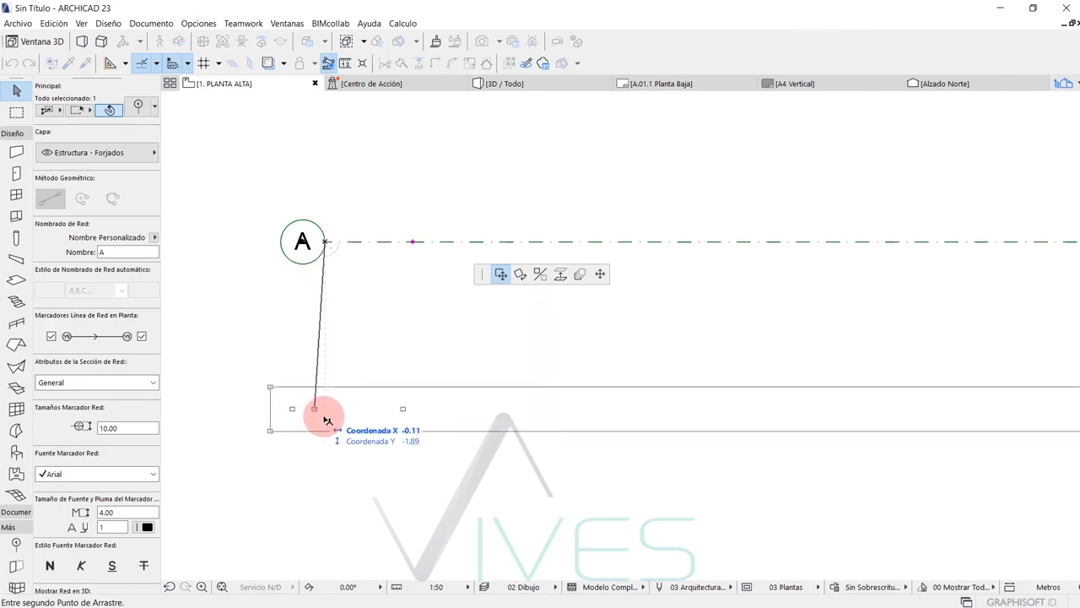
{"action": "scroll", "coordinate": [335, 397], "scroll_direction": "down", "scroll_amount": 10}
{"action": "middle_click_drag", "start_coordinate": [328, 376], "coordinate": [326, 305]}
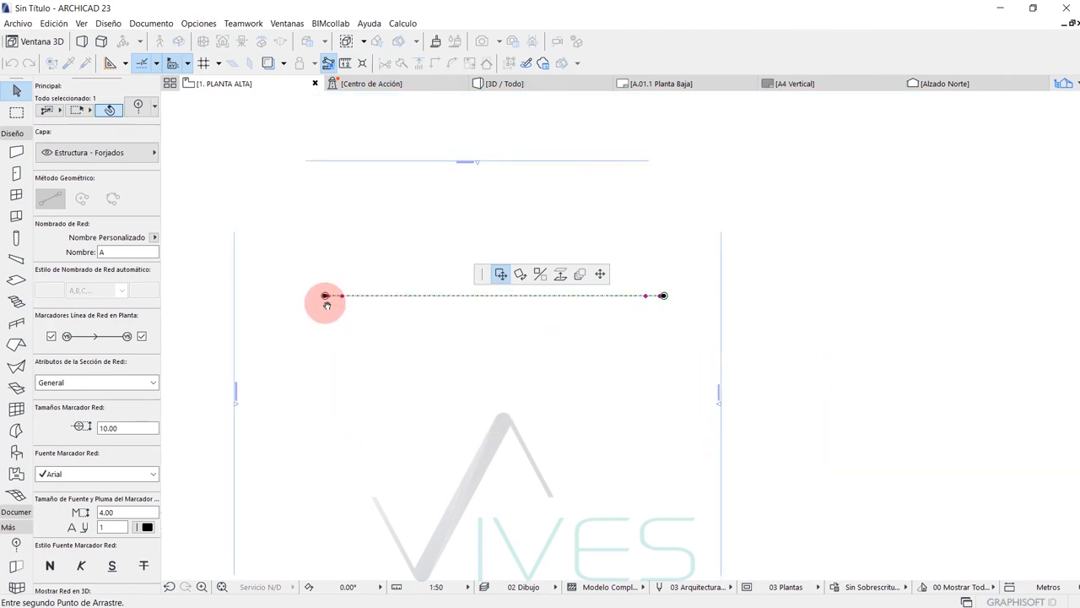
{"action": "scroll", "coordinate": [324, 364], "scroll_direction": "up", "scroll_amount": 1}
{"action": "scroll", "coordinate": [325, 363], "scroll_direction": "up", "scroll_amount": 1}
{"action": "scroll", "coordinate": [338, 333], "scroll_direction": "up", "scroll_amount": 1}
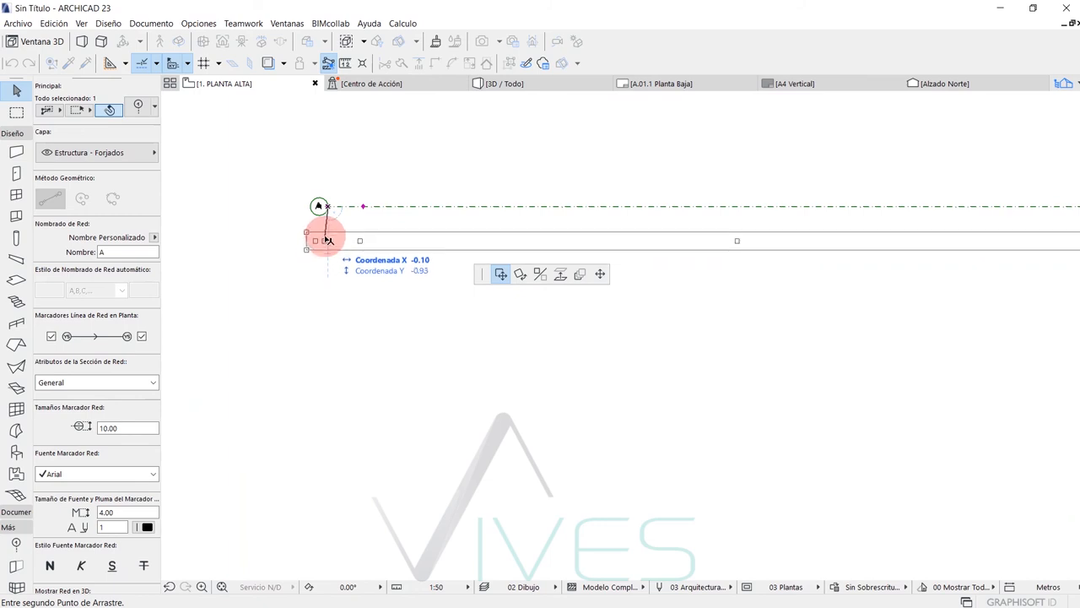
{"action": "left_click", "coordinate": [330, 354]}
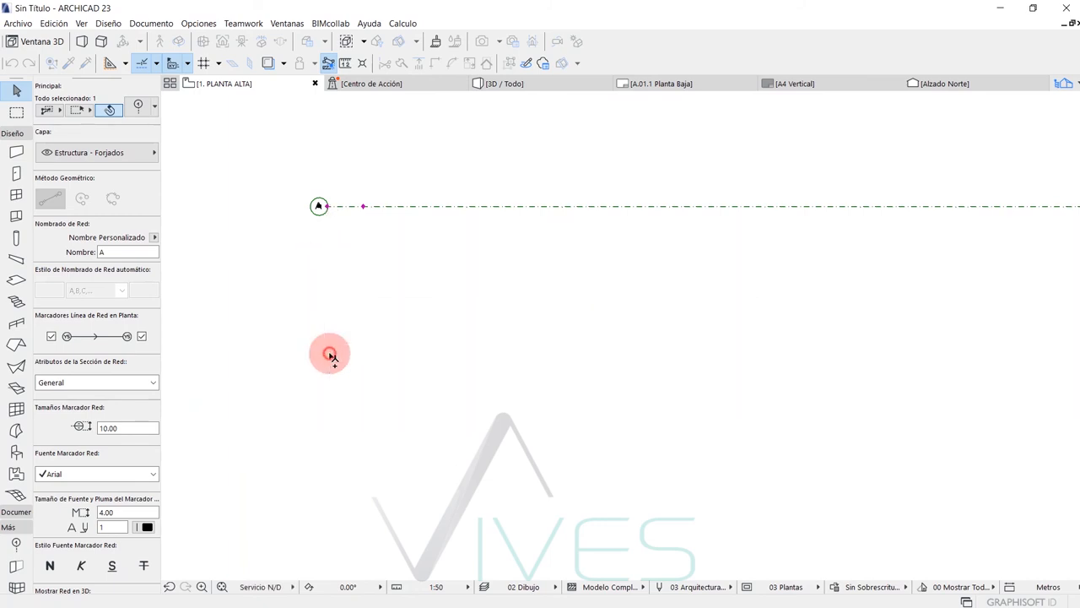
Step: Compare the end markers of the original grid line and its copy, and leave the copy deselected
{"action": "scroll", "coordinate": [368, 366], "scroll_direction": "up", "scroll_amount": 1}
{"action": "scroll", "coordinate": [368, 365], "scroll_direction": "up", "scroll_amount": 2}
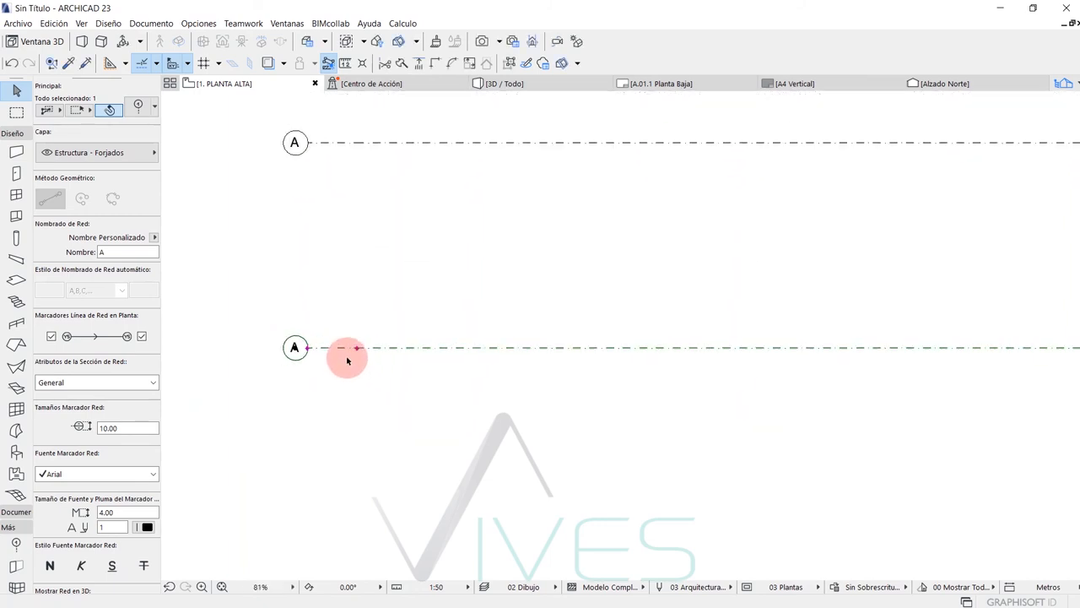
{"action": "scroll", "coordinate": [350, 357], "scroll_direction": "down", "scroll_amount": 3}
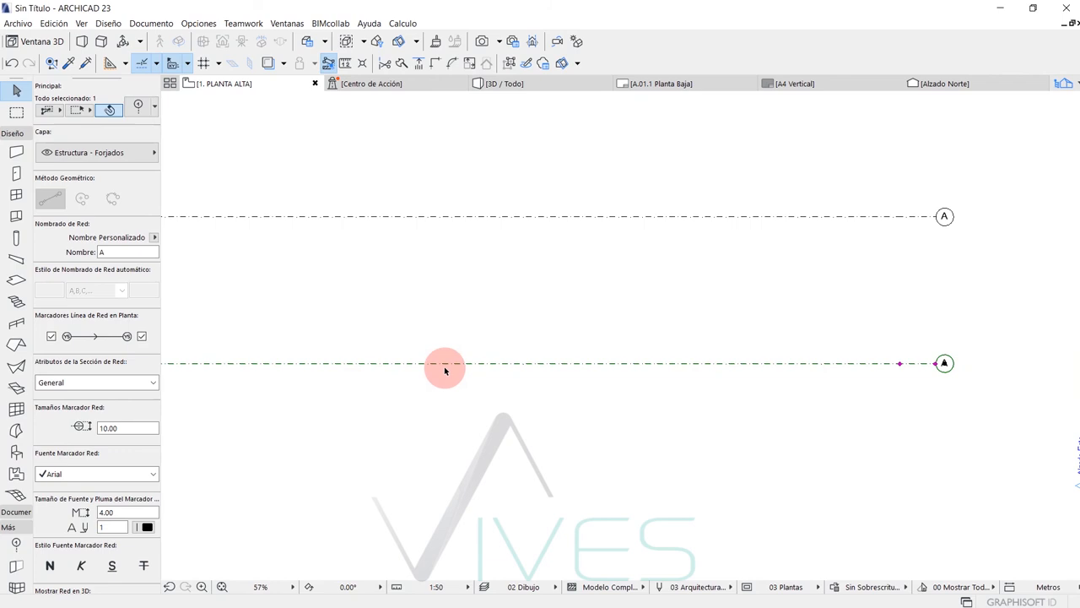
{"action": "scroll", "coordinate": [444, 369], "scroll_direction": "down", "scroll_amount": 4}
{"action": "middle_click_drag", "start_coordinate": [381, 360], "coordinate": [459, 366]}
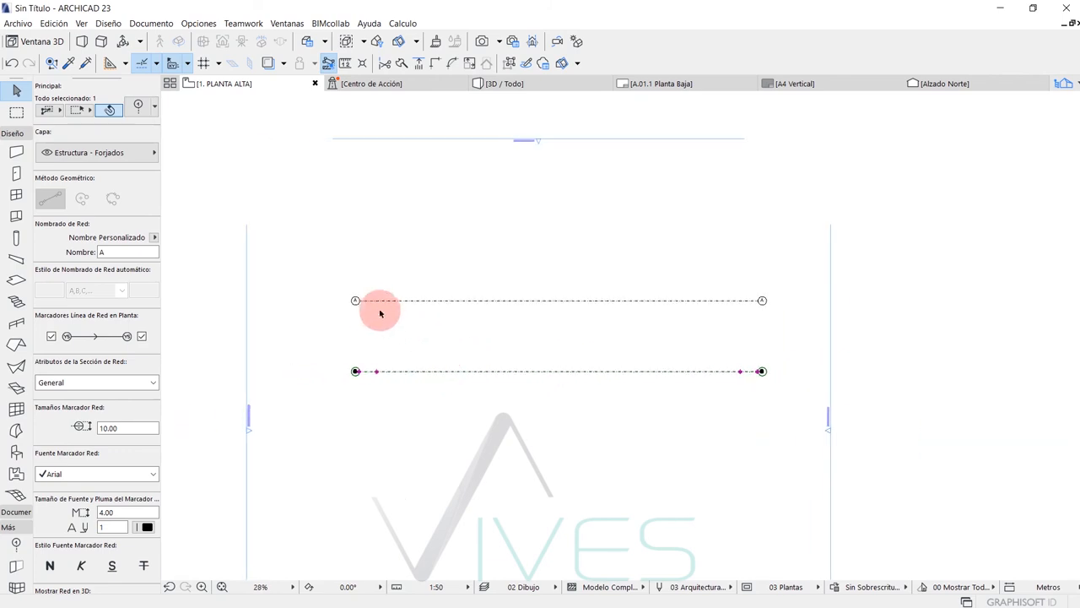
{"action": "key", "text": "Escape"}
{"action": "scroll", "coordinate": [351, 371], "scroll_direction": "up", "scroll_amount": 1}
{"action": "scroll", "coordinate": [351, 371], "scroll_direction": "up", "scroll_amount": 2}
{"action": "left_click", "coordinate": [360, 371]}
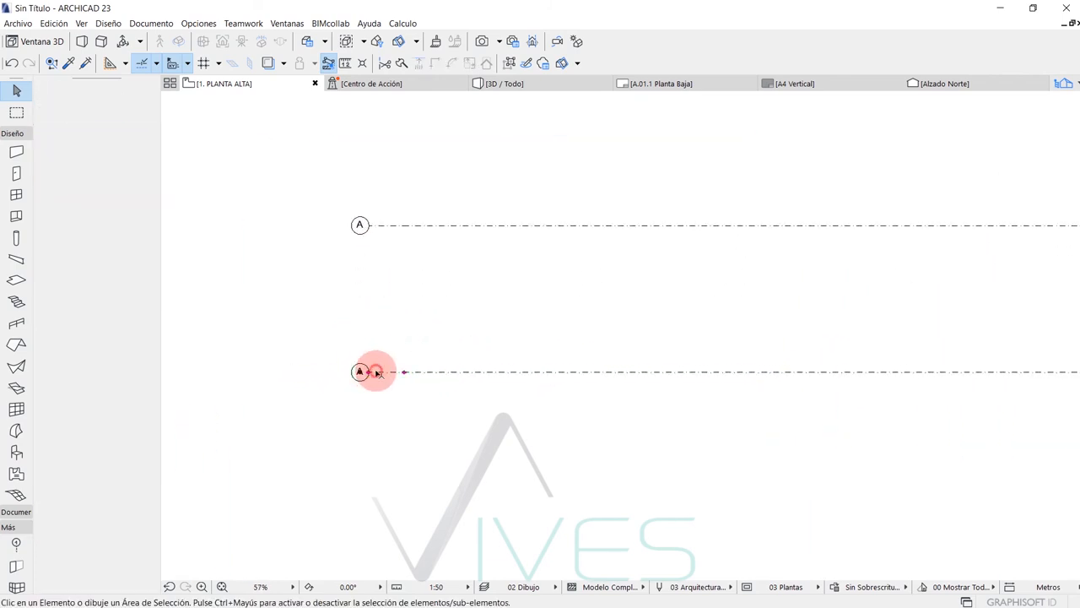
{"action": "scroll", "coordinate": [363, 283], "scroll_direction": "up", "scroll_amount": 1}
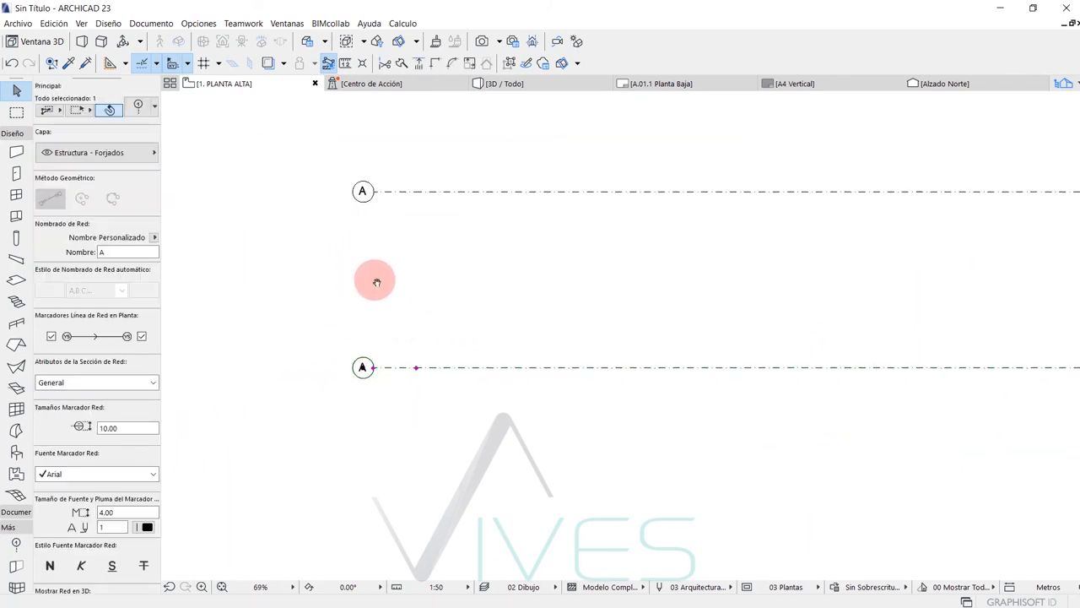
{"action": "left_click", "coordinate": [352, 389]}
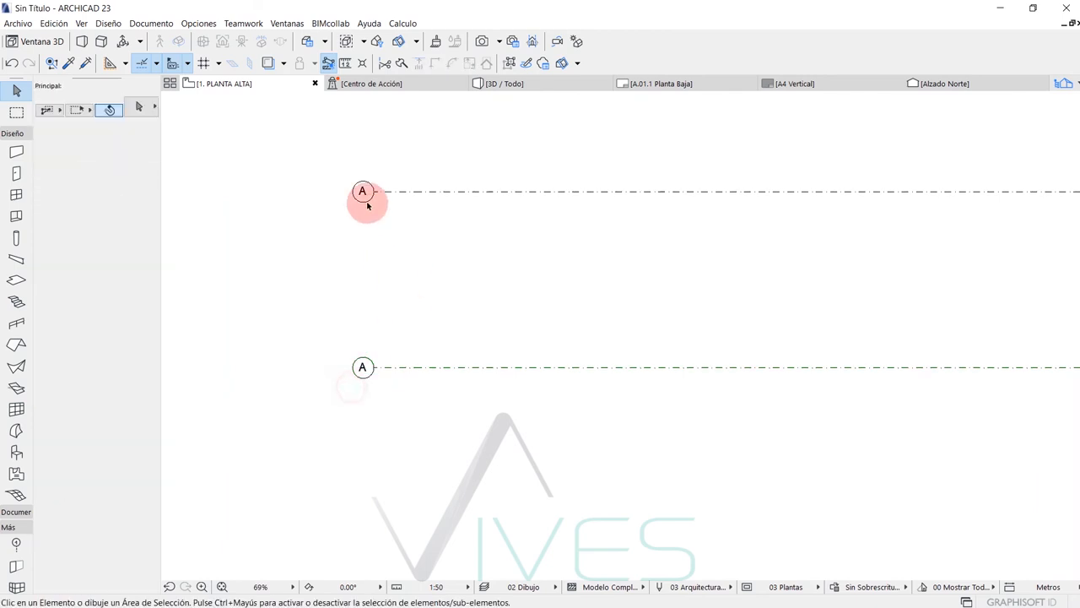
Step: Set the custom name of the copied lower grid line to B and deselect it
{"action": "left_click", "coordinate": [393, 368]}
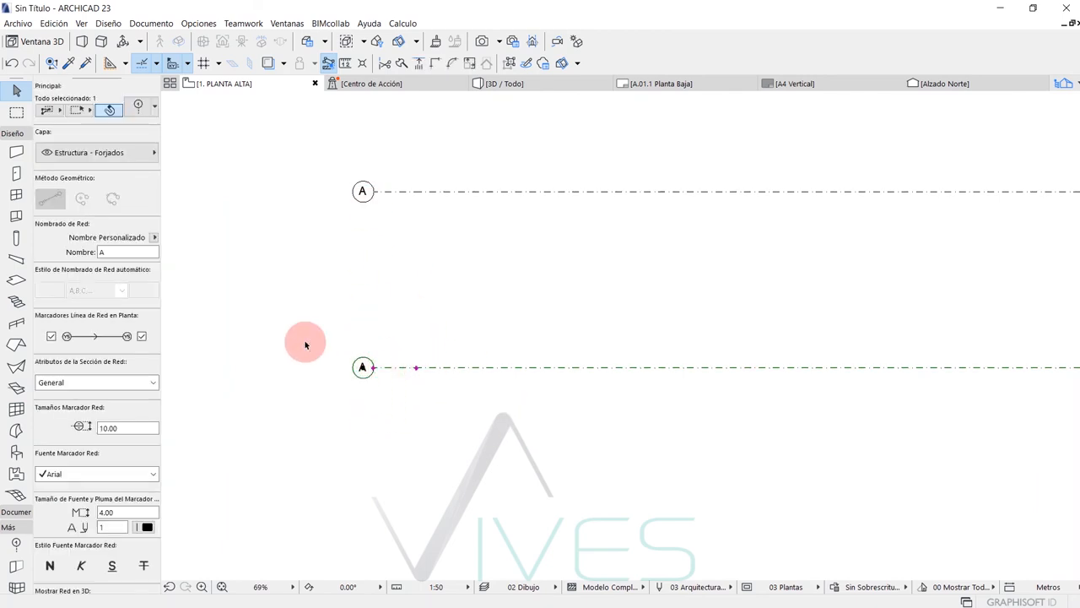
{"action": "left_click", "coordinate": [56, 252]}
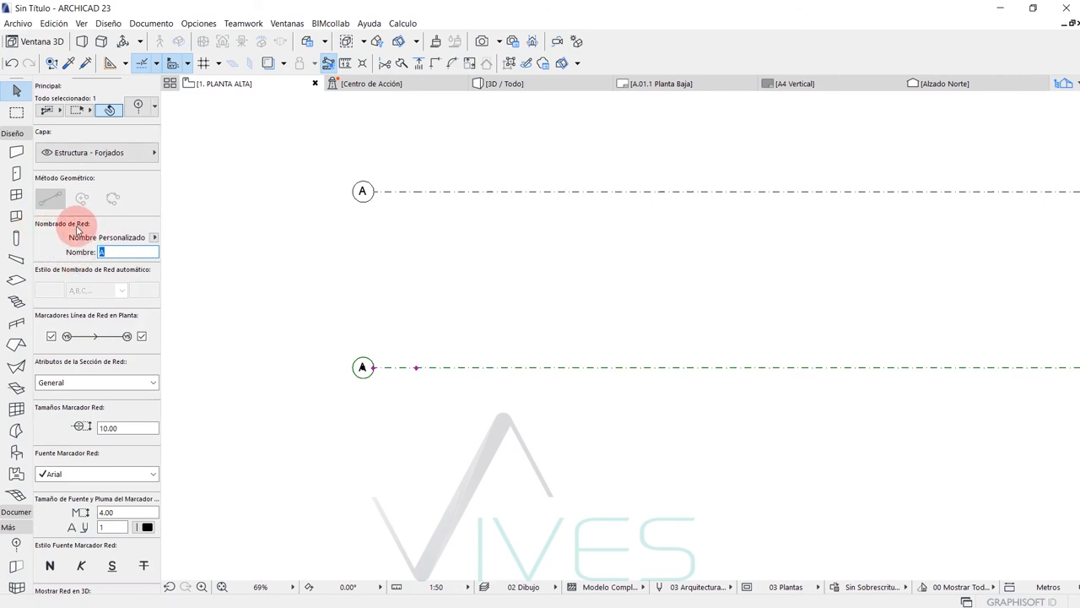
{"action": "type", "text": "B"}
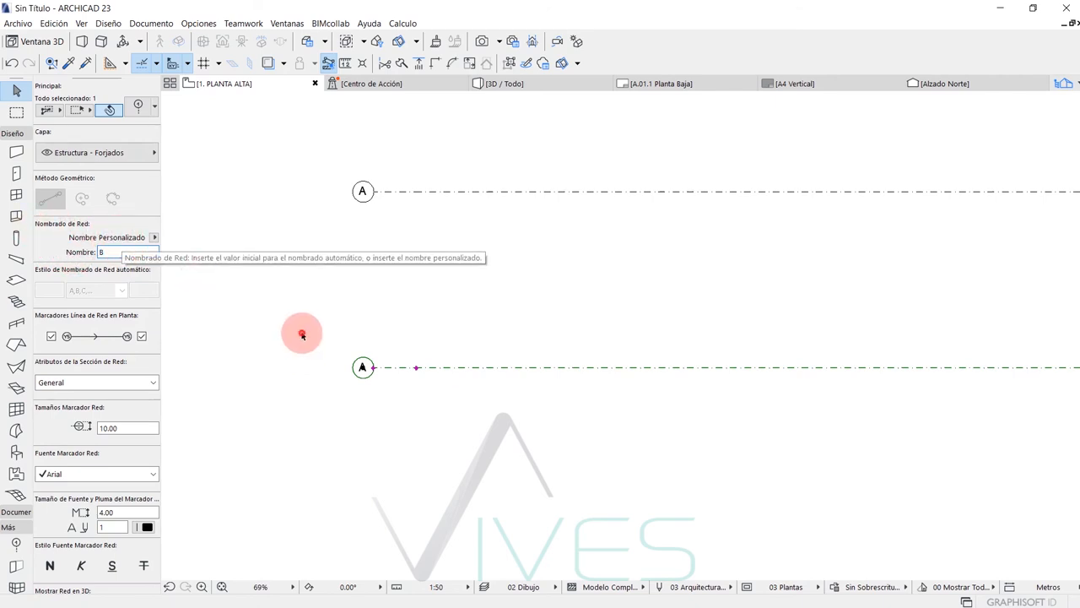
{"action": "left_click", "coordinate": [301, 333]}
{"action": "scroll", "coordinate": [379, 364], "scroll_direction": "down", "scroll_amount": 3}
{"action": "left_click", "coordinate": [403, 344]}
{"action": "left_click", "coordinate": [336, 307]}
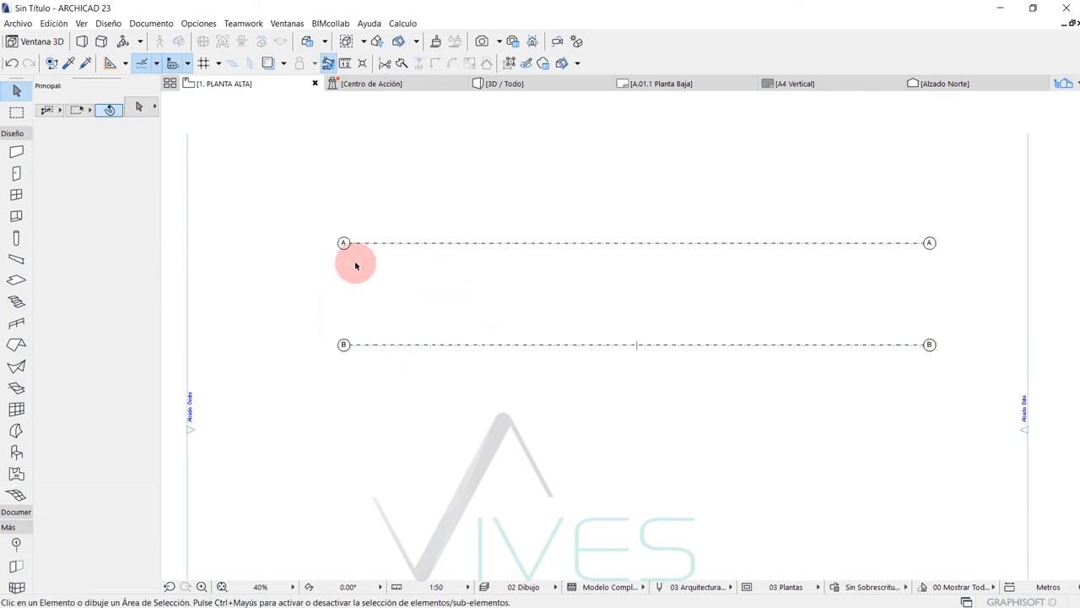
Step: Measure the perpendicular distance between grid lines A and B near their left ends
{"action": "left_click", "coordinate": [345, 64]}
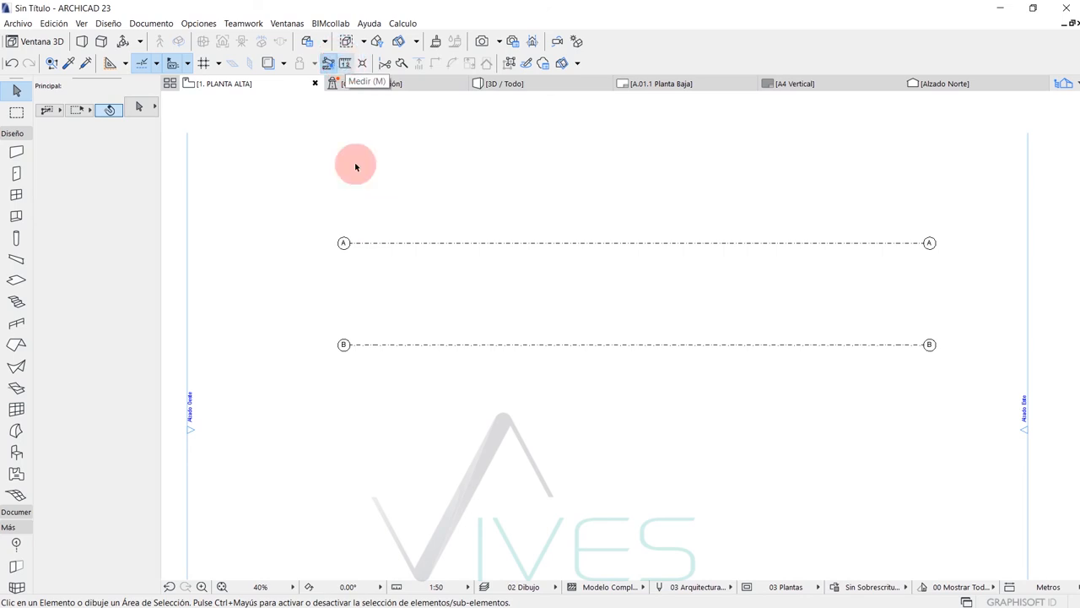
{"action": "left_click", "coordinate": [376, 243]}
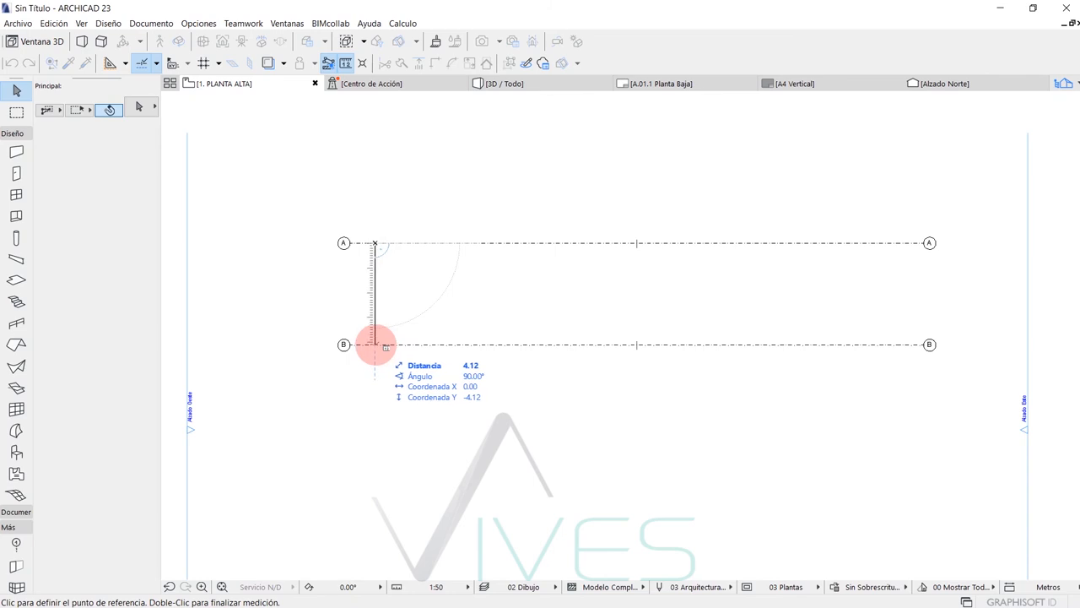
{"action": "double_click", "coordinate": [375, 344]}
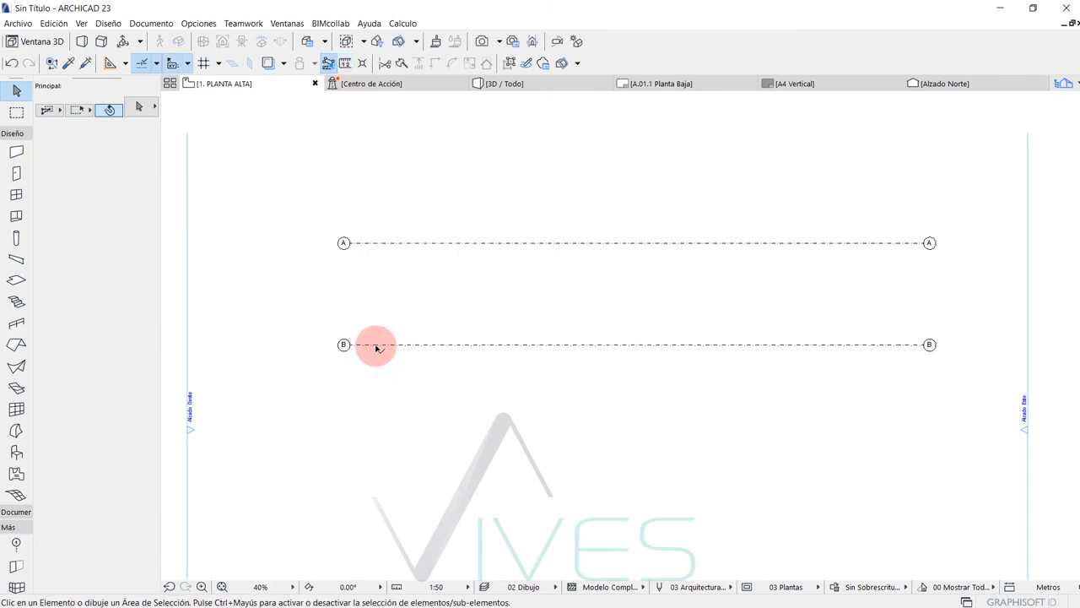
Step: Try to move grid line B itself straight down from its left end without copying it, and undo the move
{"action": "left_click", "coordinate": [377, 345]}
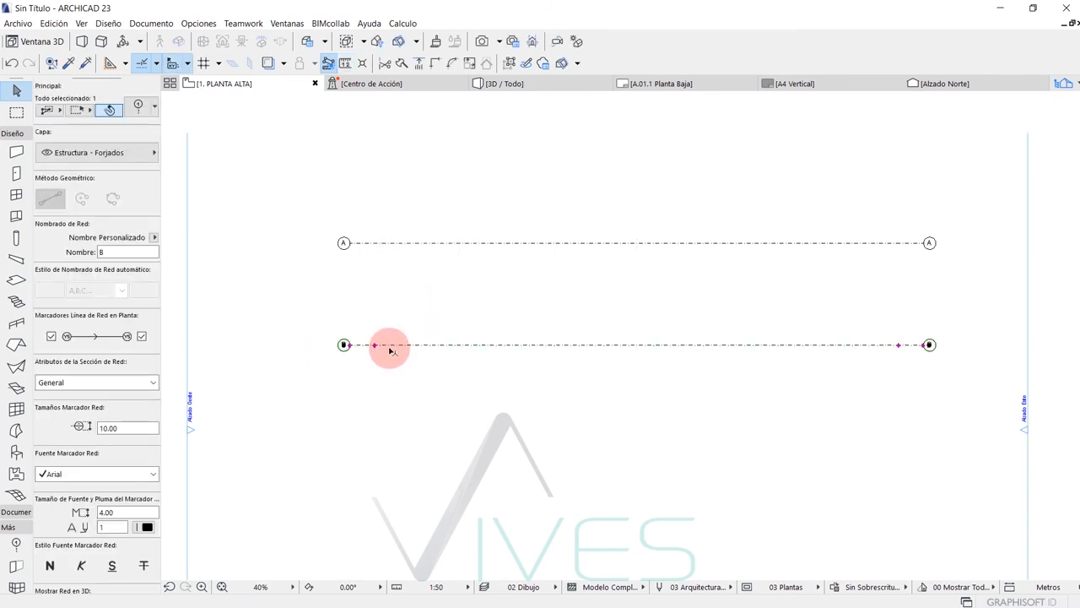
{"action": "scroll", "coordinate": [391, 345], "scroll_direction": "up", "scroll_amount": 3}
{"action": "scroll", "coordinate": [376, 323], "scroll_direction": "up", "scroll_amount": 3}
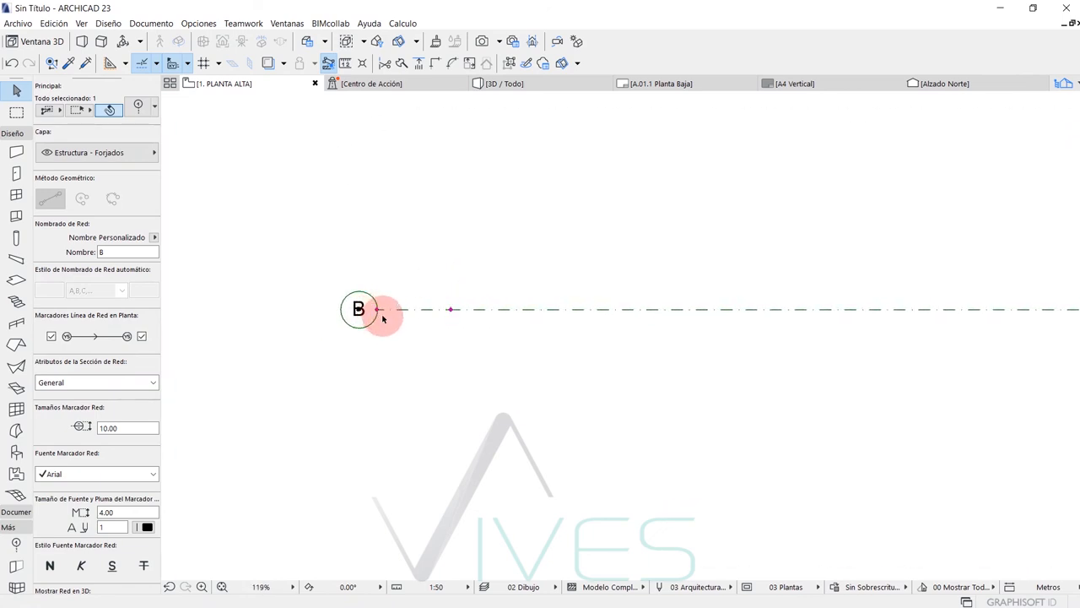
{"action": "left_click", "coordinate": [377, 310]}
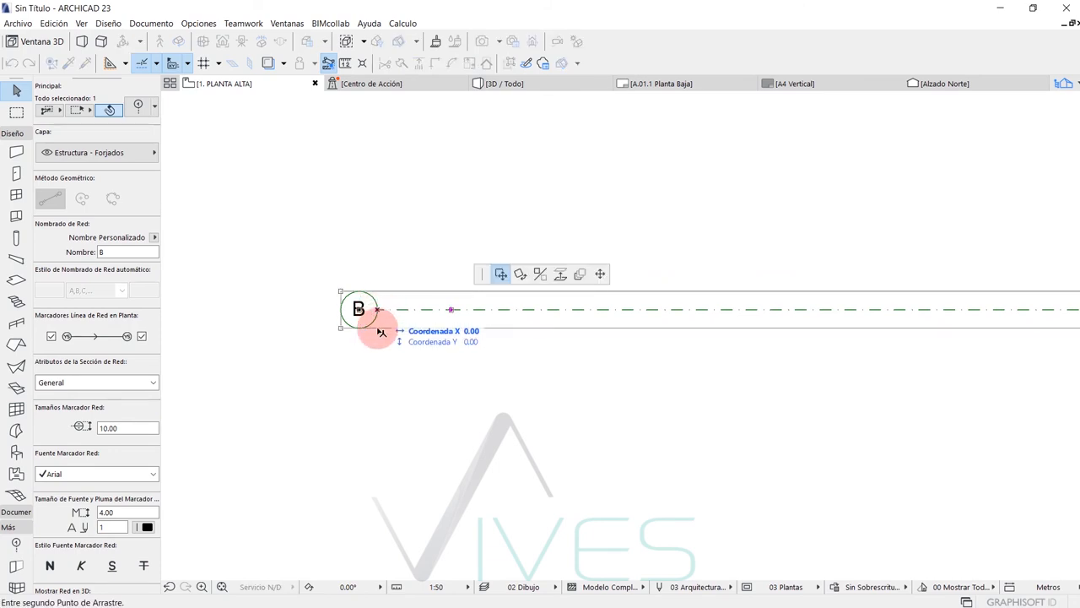
{"action": "middle_click_drag", "start_coordinate": [384, 377], "coordinate": [326, 273]}
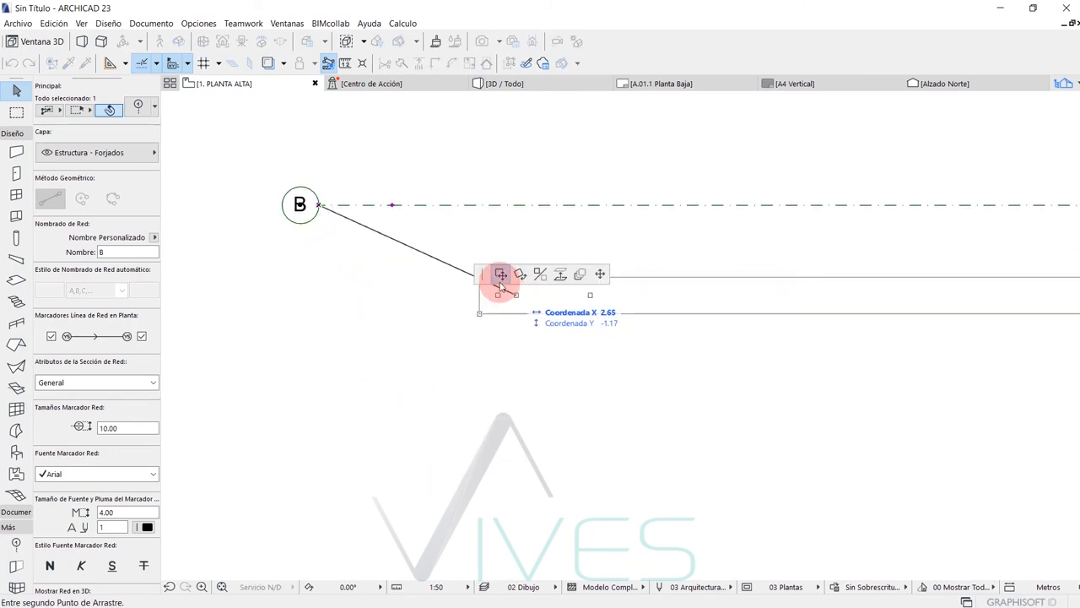
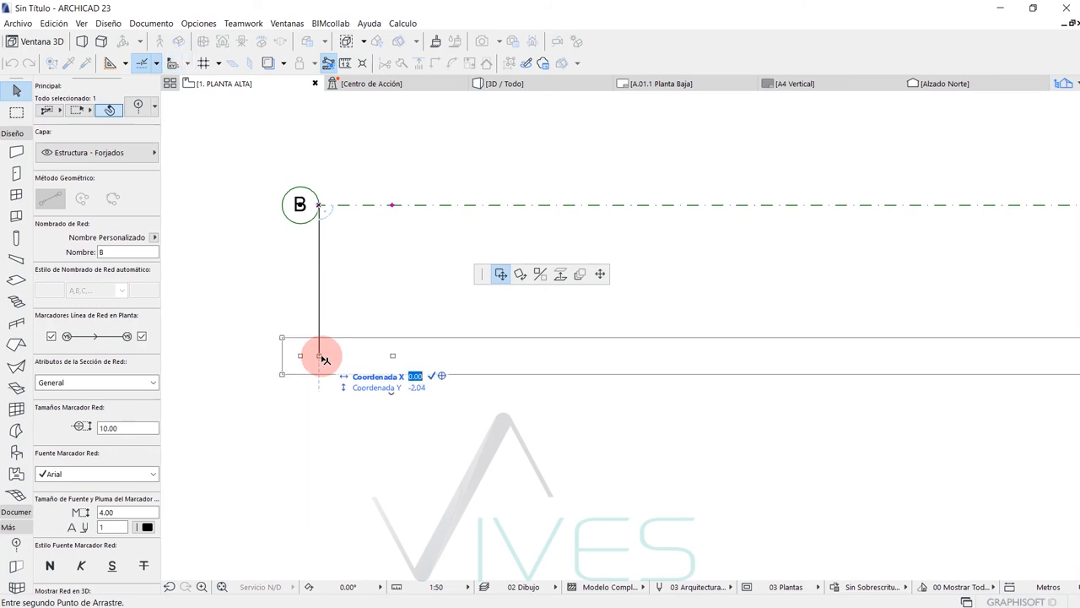
{"action": "key", "text": "Tab"}
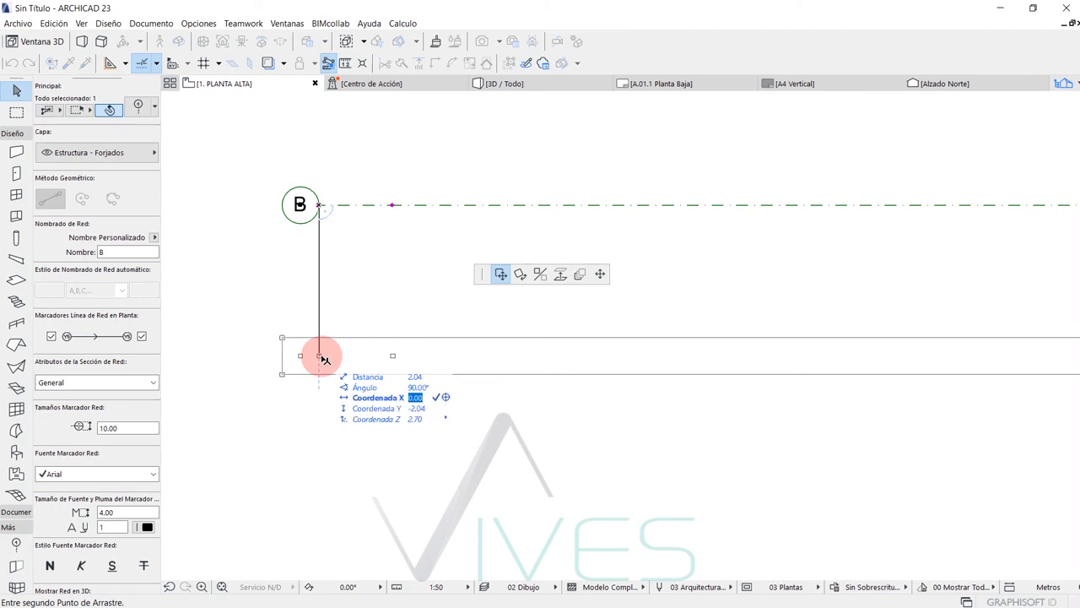
{"action": "left_click", "coordinate": [318, 430]}
{"action": "scroll", "coordinate": [506, 456], "scroll_direction": "down", "scroll_amount": 4}
{"action": "scroll", "coordinate": [453, 424], "scroll_direction": "up", "scroll_amount": 4}
{"action": "middle_click_drag", "start_coordinate": [458, 426], "coordinate": [351, 441]}
{"action": "scroll", "coordinate": [379, 430], "scroll_direction": "down", "scroll_amount": 3}
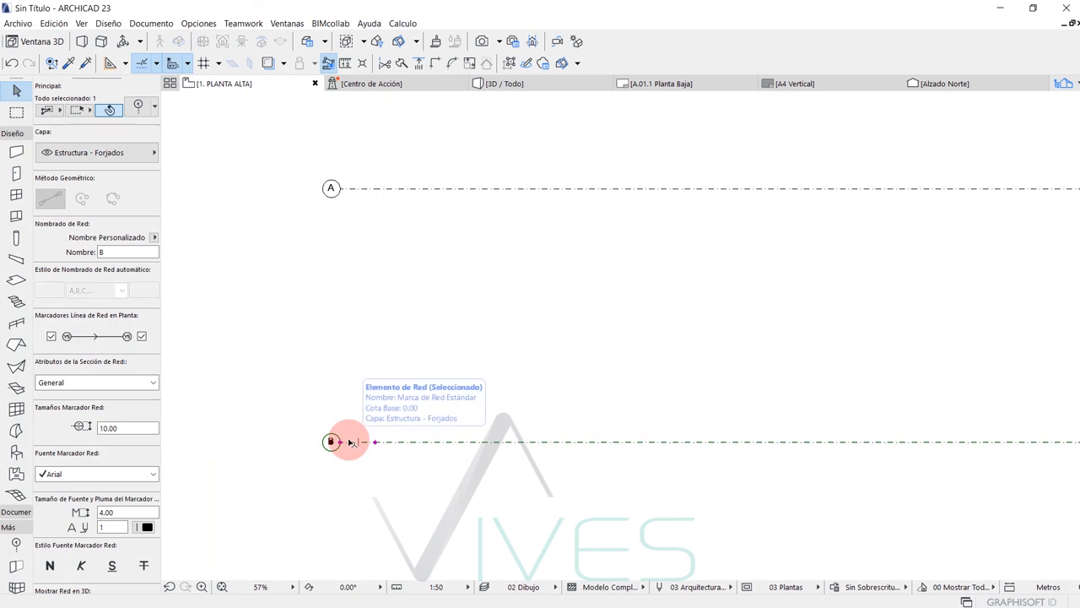
{"action": "key", "text": "ctrl+z"}
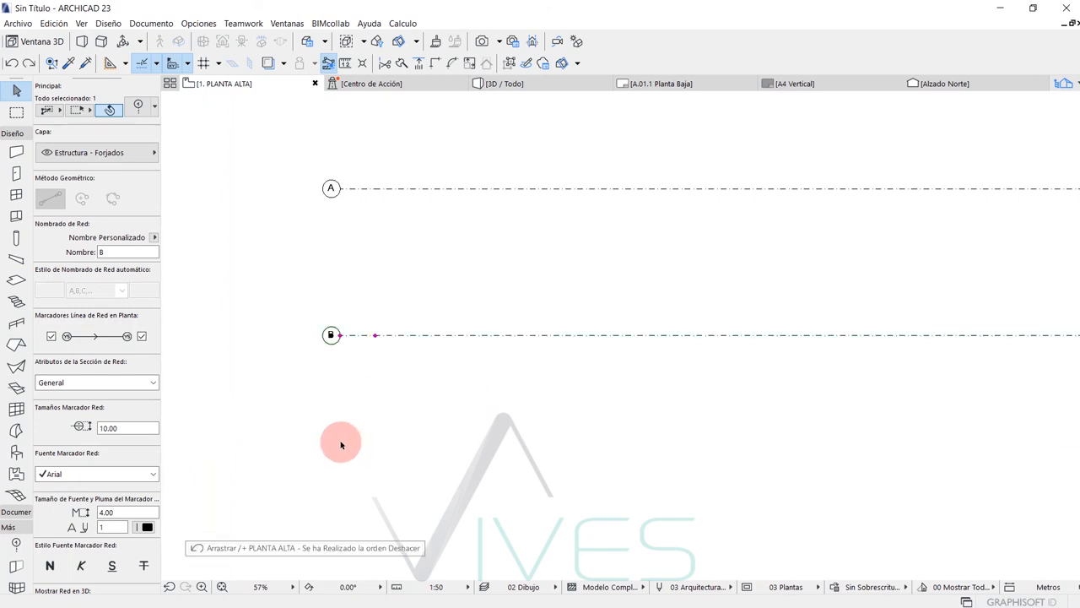
Step: Place a copy of grid line B 3 m straight below it by entering a Y offset of -3 from its left end
{"action": "scroll", "coordinate": [333, 359], "scroll_direction": "up", "scroll_amount": 3}
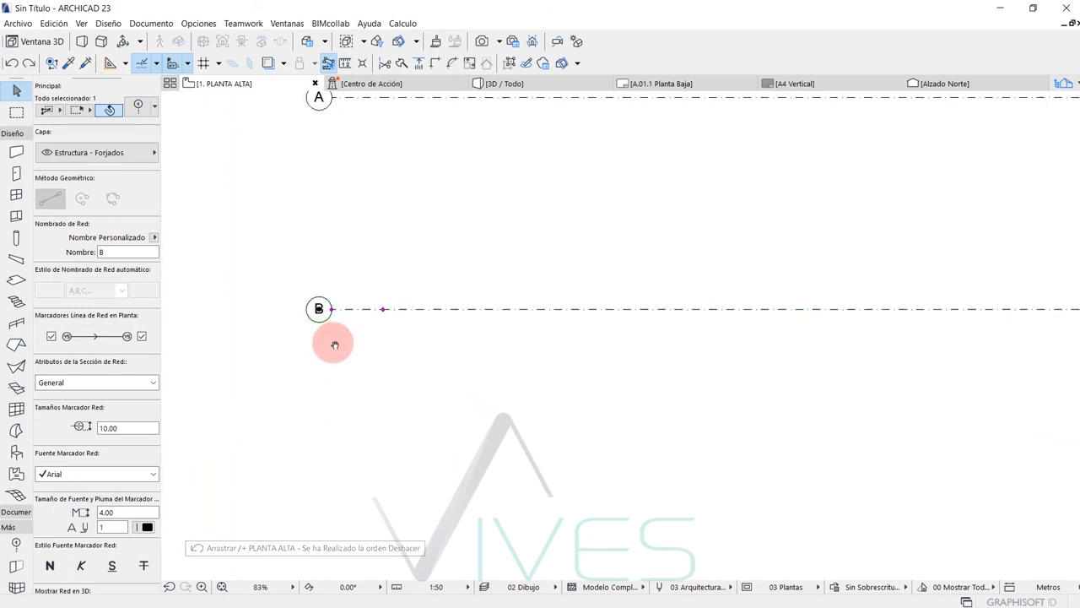
{"action": "scroll", "coordinate": [332, 345], "scroll_direction": "down", "scroll_amount": 2}
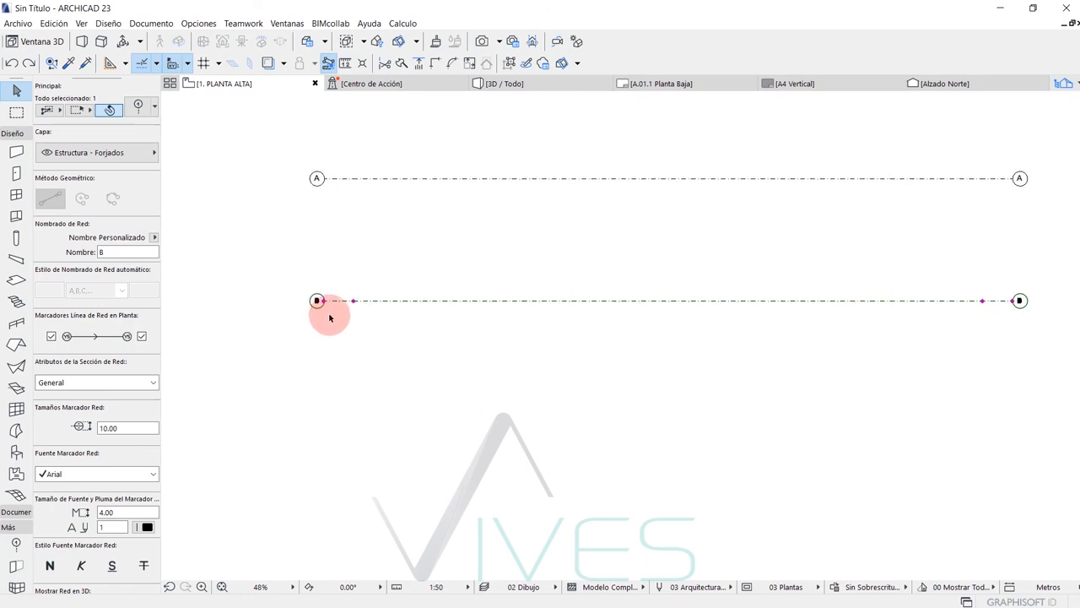
{"action": "scroll", "coordinate": [320, 323], "scroll_direction": "up", "scroll_amount": 5}
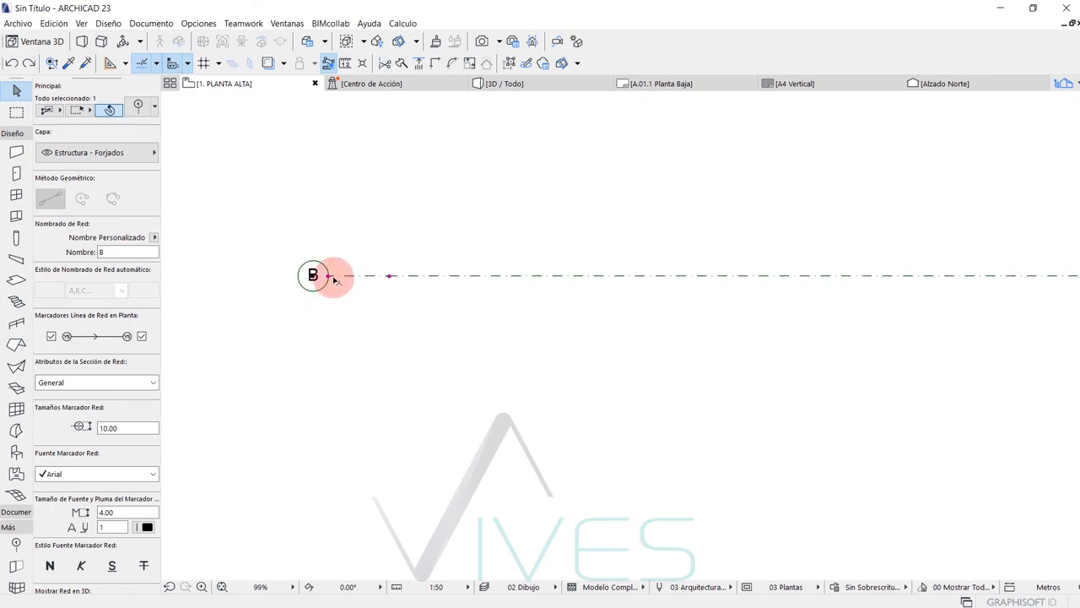
{"action": "left_click_drag", "start_coordinate": [330, 276], "coordinate": [325, 394]}
{"action": "left_click_drag", "start_coordinate": [319, 329], "coordinate": [332, 375]}
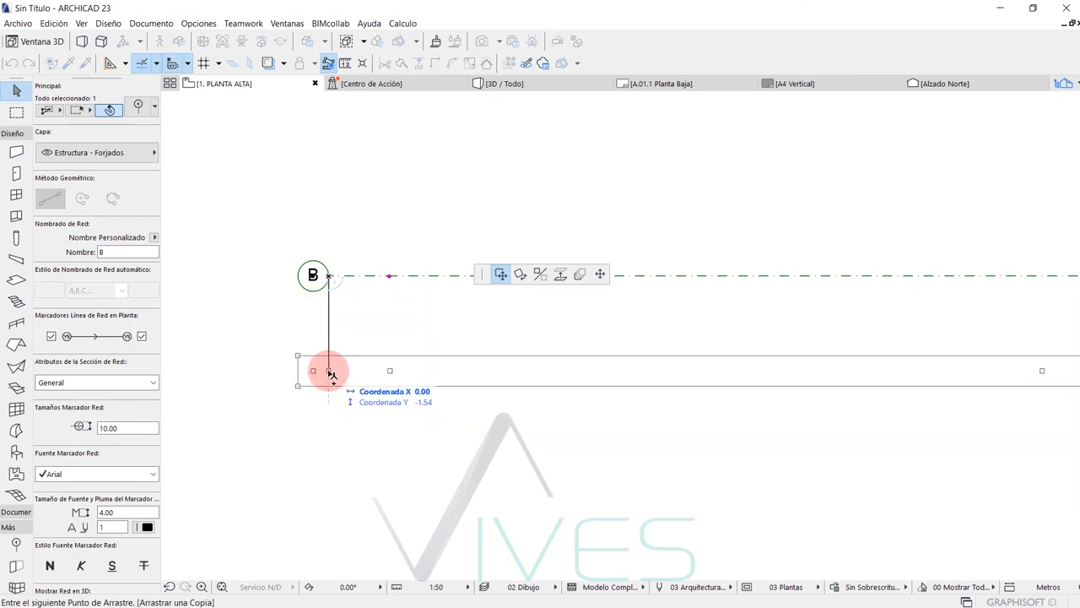
{"action": "key", "text": "Tab"}
{"action": "key", "text": "Tab"}
{"action": "type", "text": "-3"}
{"action": "key", "text": "Return"}
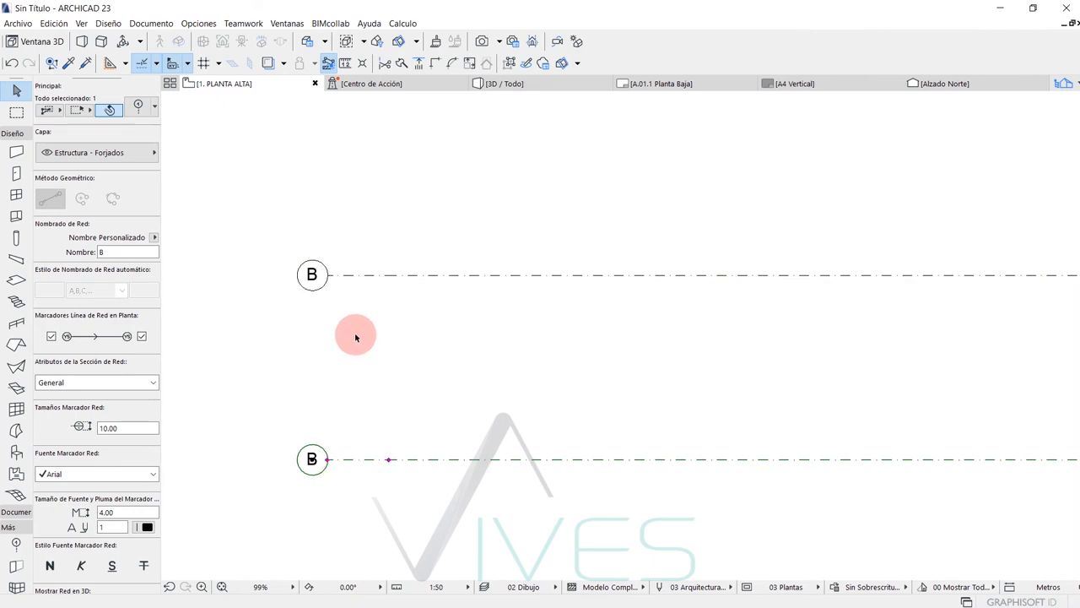
Step: Set the custom name of the copied lowest grid line to C and deselect it
{"action": "middle_click_drag", "start_coordinate": [333, 345], "coordinate": [320, 338]}
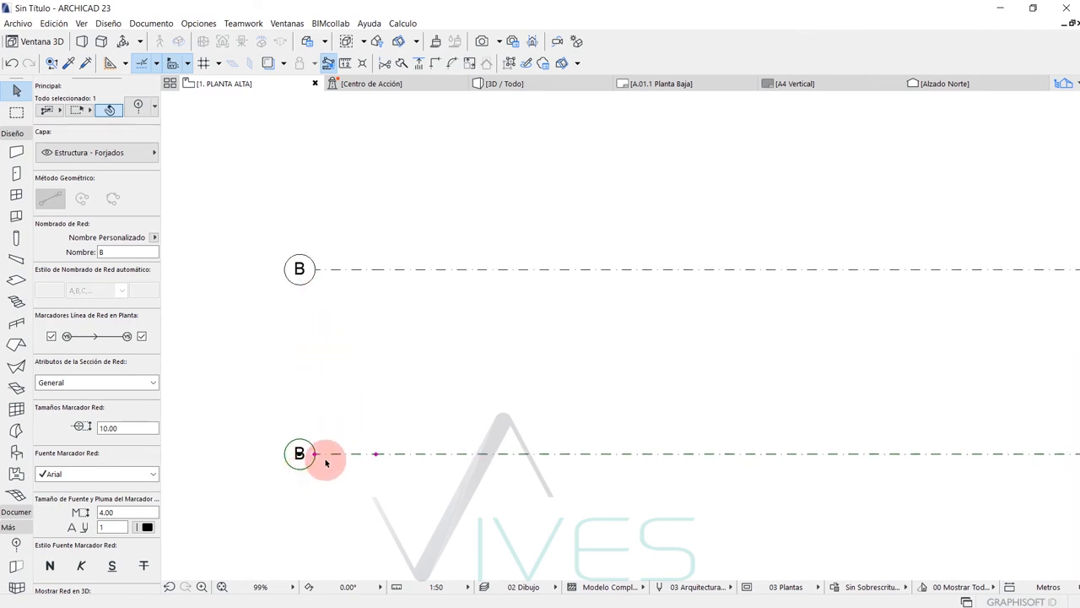
{"action": "middle_click_drag", "start_coordinate": [270, 453], "coordinate": [270, 430]}
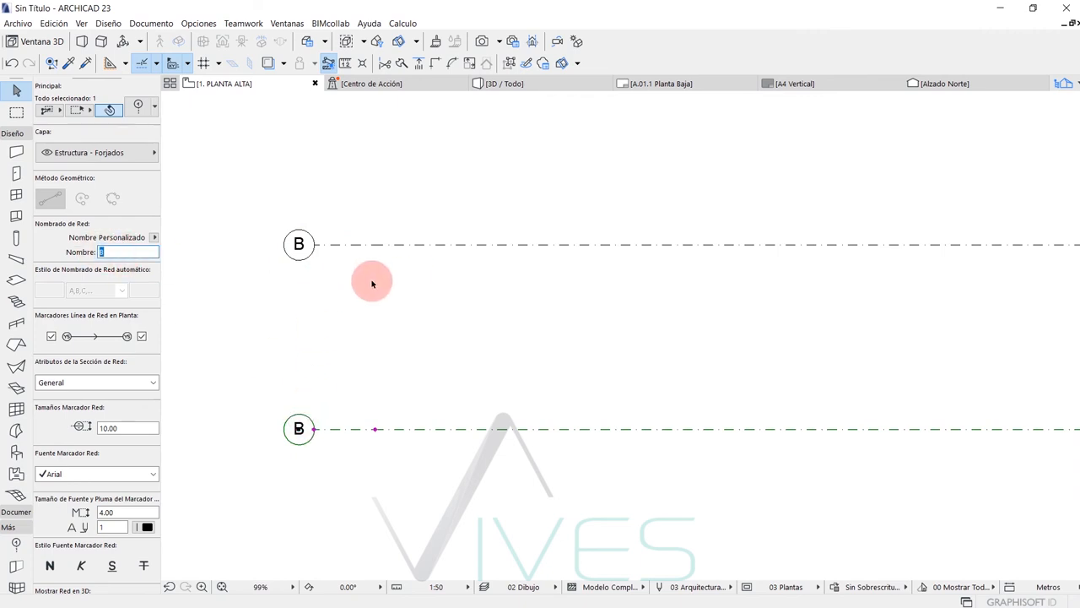
{"action": "left_click", "coordinate": [328, 359]}
{"action": "scroll", "coordinate": [336, 361], "scroll_direction": "down", "scroll_amount": 3}
{"action": "middle_click_drag", "start_coordinate": [442, 351], "coordinate": [365, 340]}
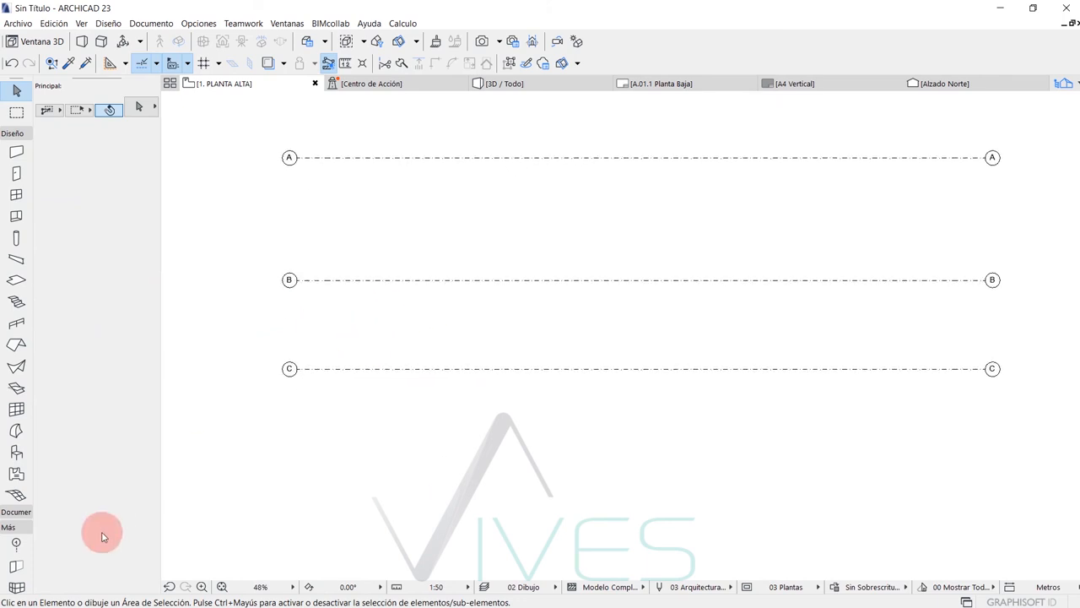
Step: Draw a new horizontal grid line about 23 m long below grid line C, with both ends aligned to the ends of C
{"action": "left_click", "coordinate": [18, 545]}
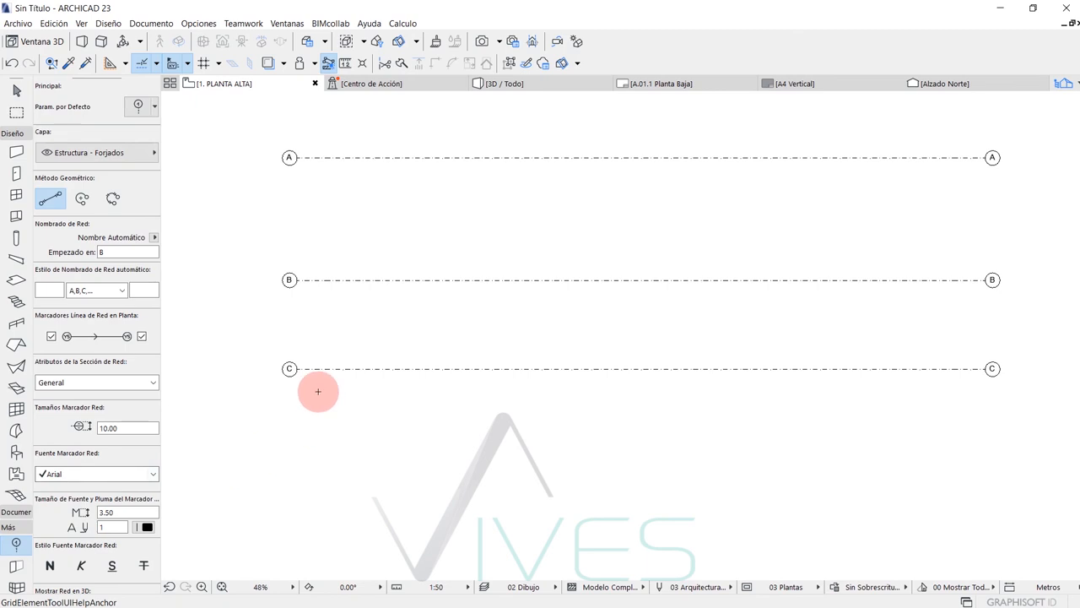
{"action": "middle_click_drag", "start_coordinate": [305, 403], "coordinate": [279, 394]}
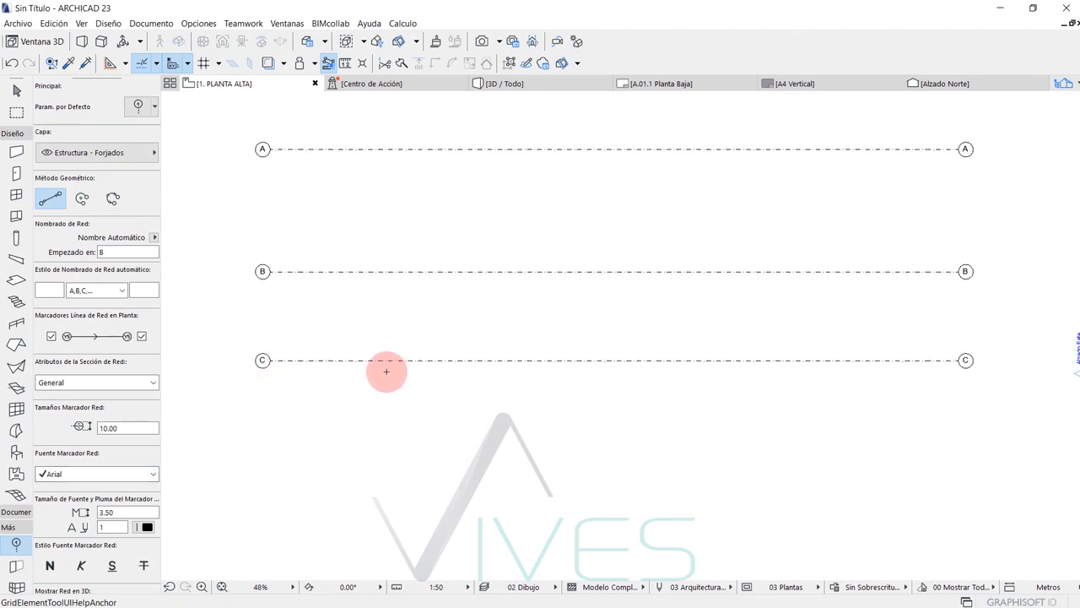
{"action": "scroll", "coordinate": [328, 410], "scroll_direction": "down", "scroll_amount": 2}
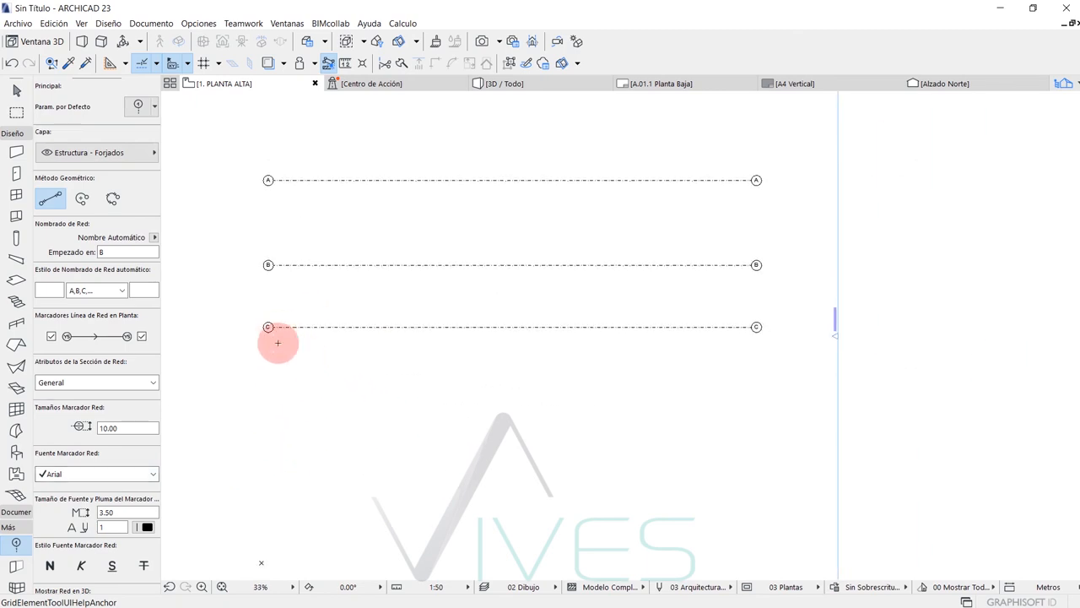
{"action": "scroll", "coordinate": [279, 375], "scroll_direction": "up", "scroll_amount": 2}
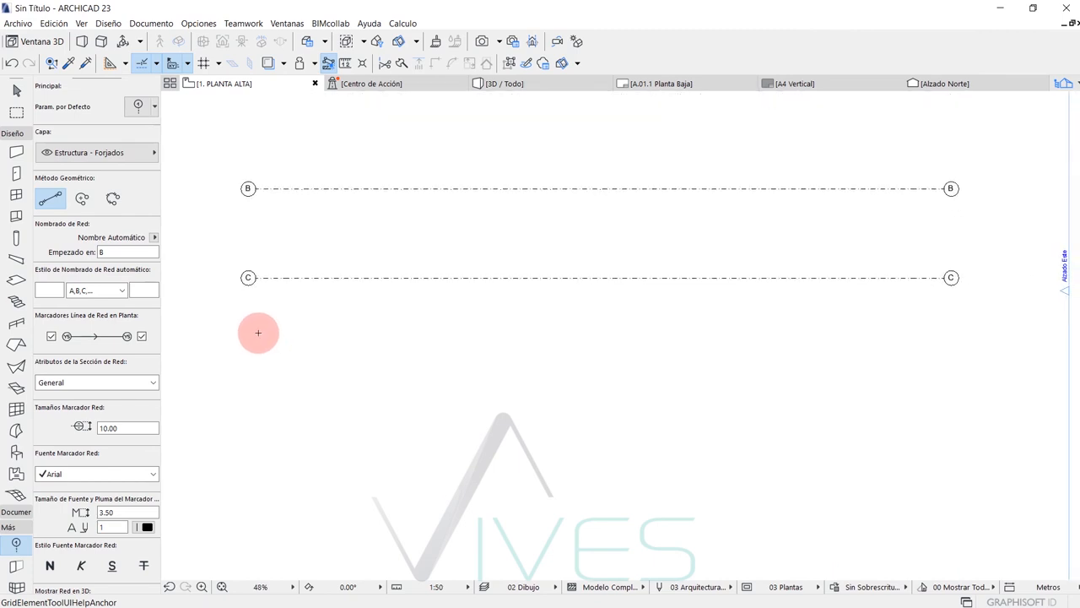
{"action": "scroll", "coordinate": [245, 287], "scroll_direction": "up", "scroll_amount": 2}
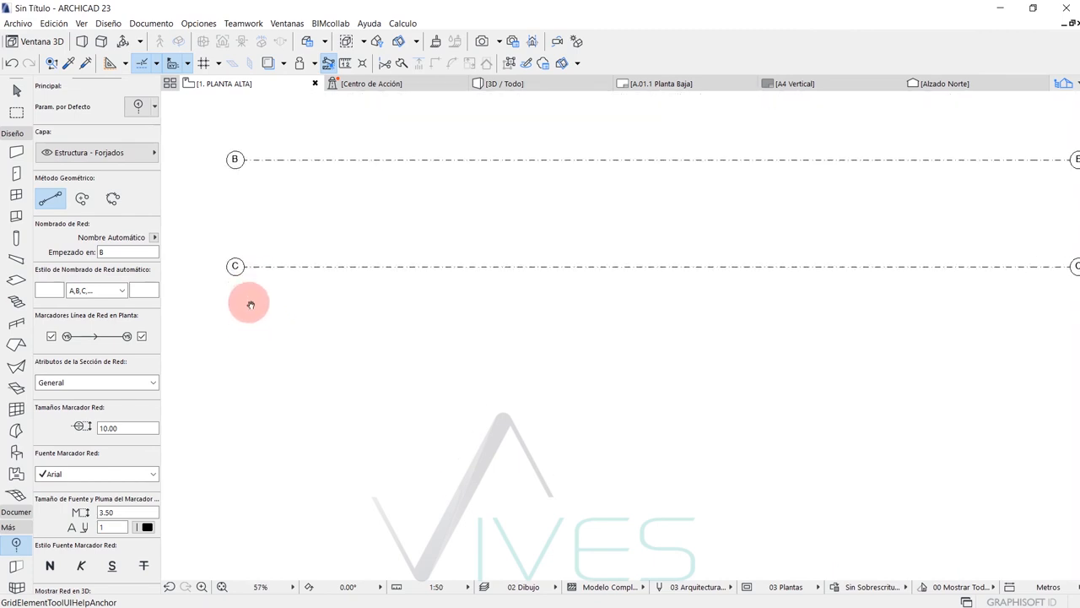
{"action": "scroll", "coordinate": [208, 329], "scroll_direction": "down", "scroll_amount": 2}
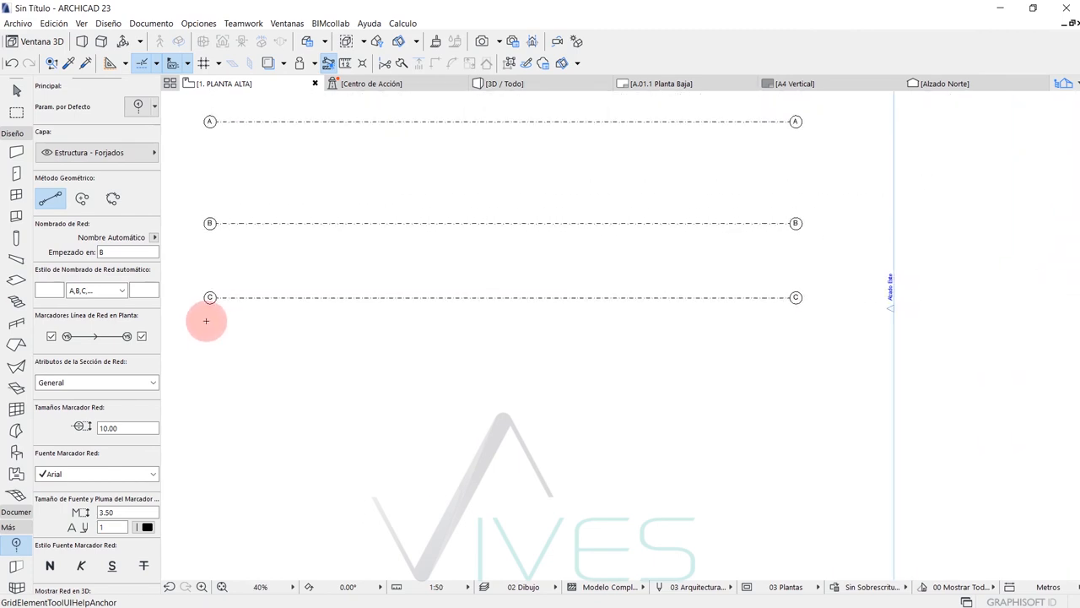
{"action": "scroll", "coordinate": [206, 321], "scroll_direction": "up", "scroll_amount": 3}
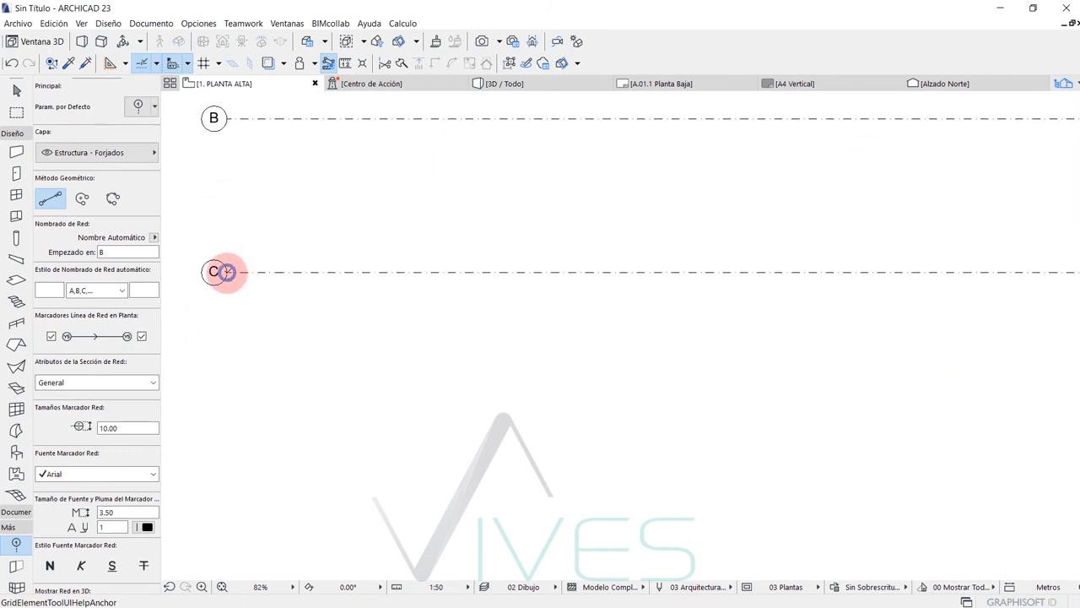
{"action": "left_click", "coordinate": [226, 375]}
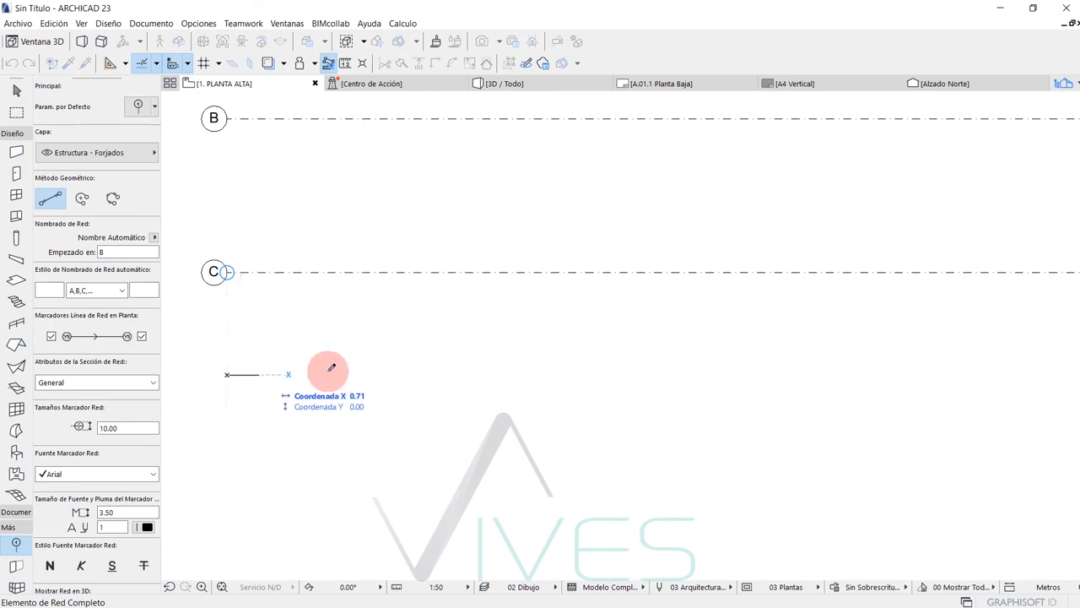
{"action": "scroll", "coordinate": [662, 412], "scroll_direction": "down", "scroll_amount": 2}
{"action": "middle_click_drag", "start_coordinate": [707, 395], "coordinate": [346, 382]}
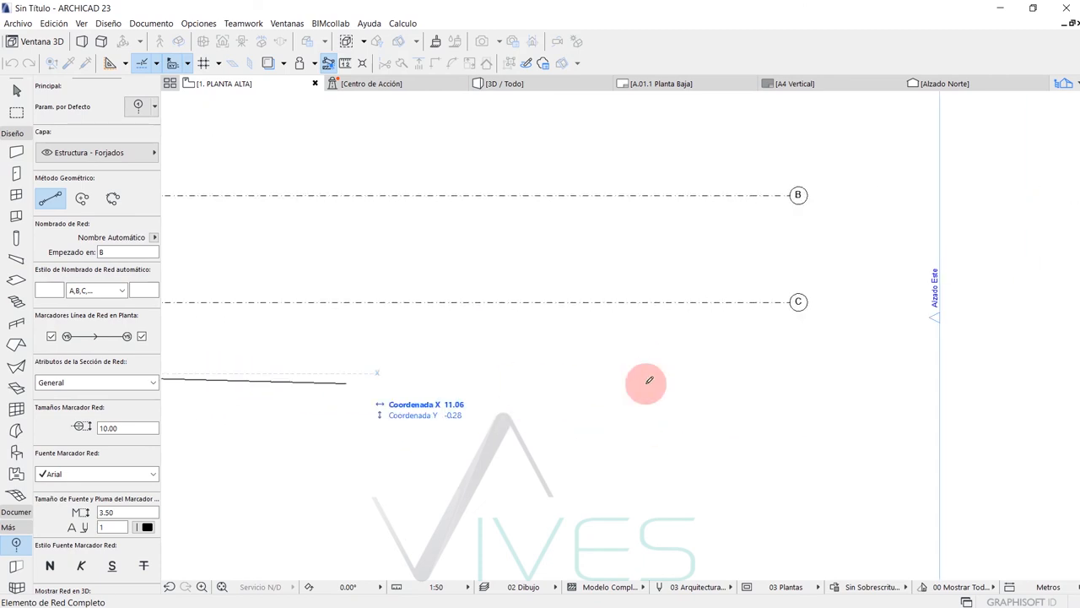
{"action": "middle_click_drag", "start_coordinate": [716, 381], "coordinate": [670, 386]}
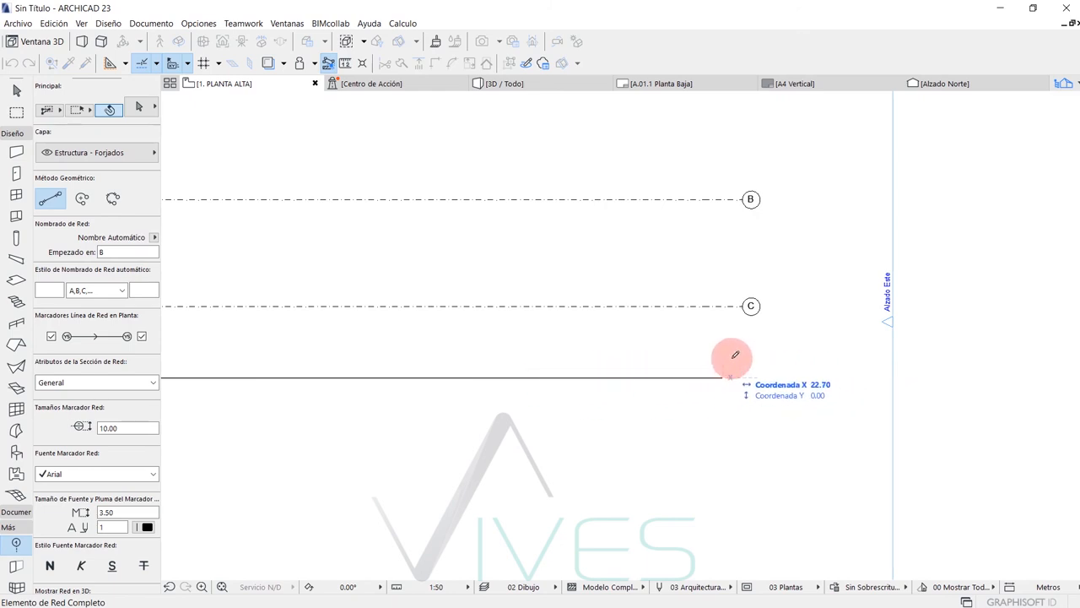
{"action": "left_click", "coordinate": [743, 307]}
{"action": "scroll", "coordinate": [748, 375], "scroll_direction": "down", "scroll_amount": 3}
{"action": "middle_click_drag", "start_coordinate": [553, 360], "coordinate": [656, 372]}
{"action": "scroll", "coordinate": [442, 381], "scroll_direction": "down", "scroll_amount": 1}
{"action": "middle_click_drag", "start_coordinate": [441, 381], "coordinate": [478, 420]}
{"action": "scroll", "coordinate": [390, 453], "scroll_direction": "up", "scroll_amount": 2}
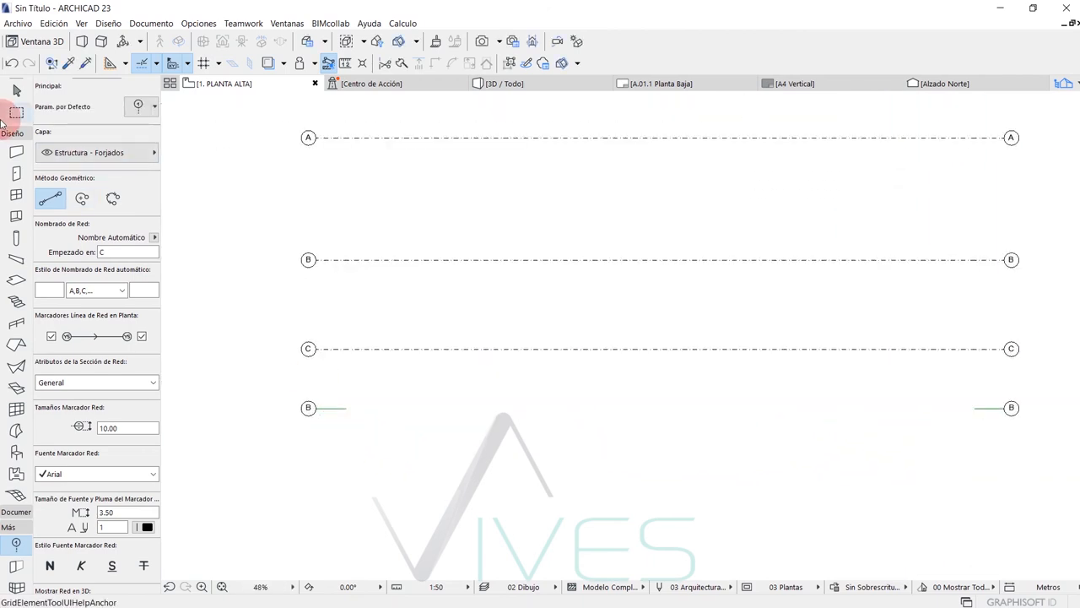
{"action": "left_click", "coordinate": [14, 94]}
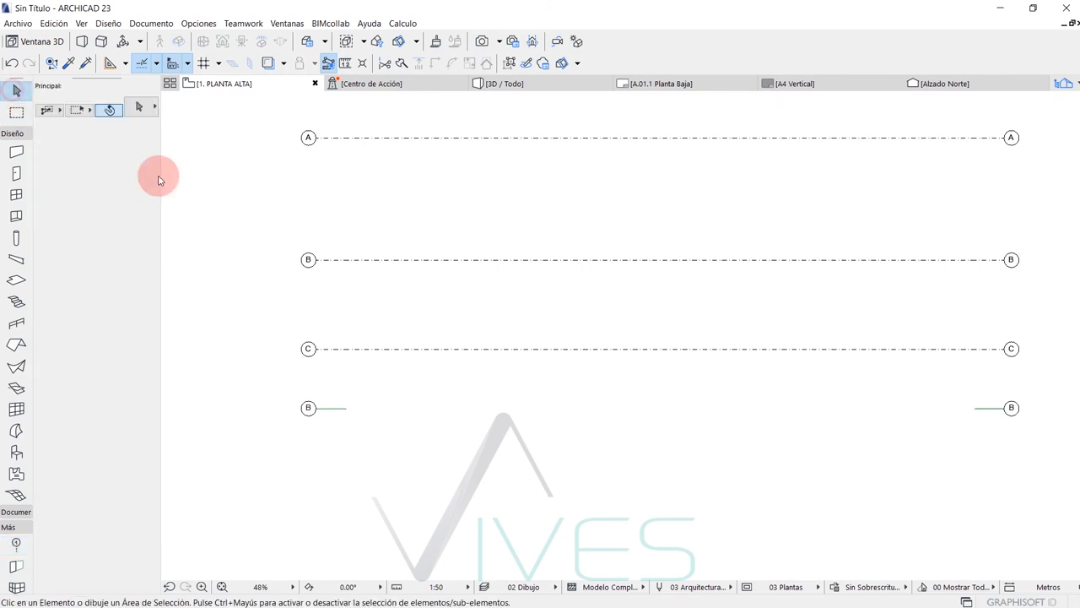
{"action": "left_click", "coordinate": [364, 264]}
{"action": "left_click", "coordinate": [396, 309]}
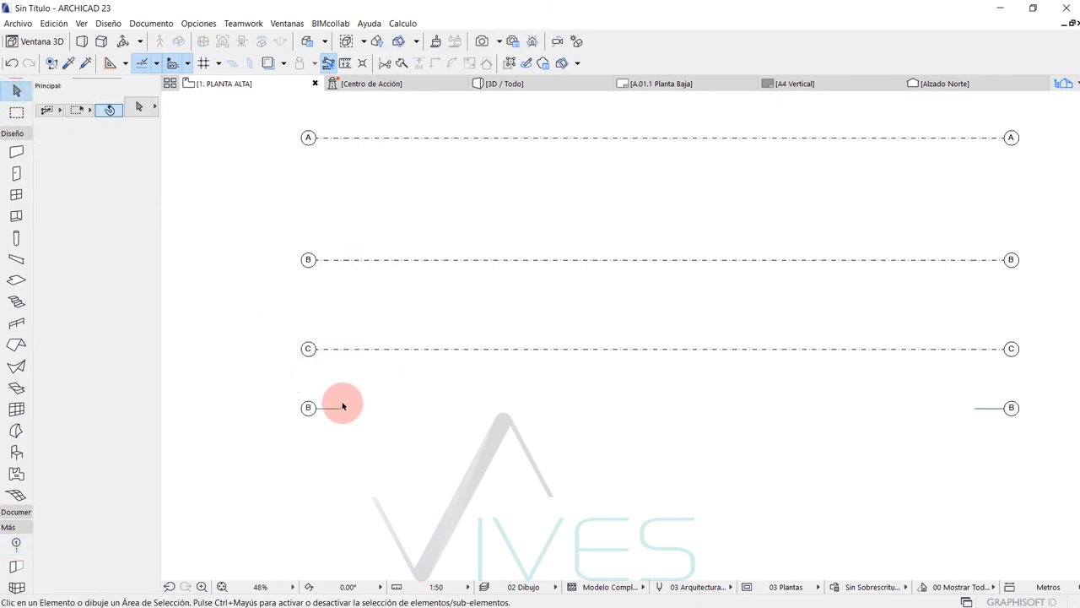
{"action": "scroll", "coordinate": [343, 406], "scroll_direction": "up", "scroll_amount": 1}
{"action": "scroll", "coordinate": [355, 368], "scroll_direction": "down", "scroll_amount": 1}
{"action": "middle_click_drag", "start_coordinate": [355, 366], "coordinate": [356, 408]}
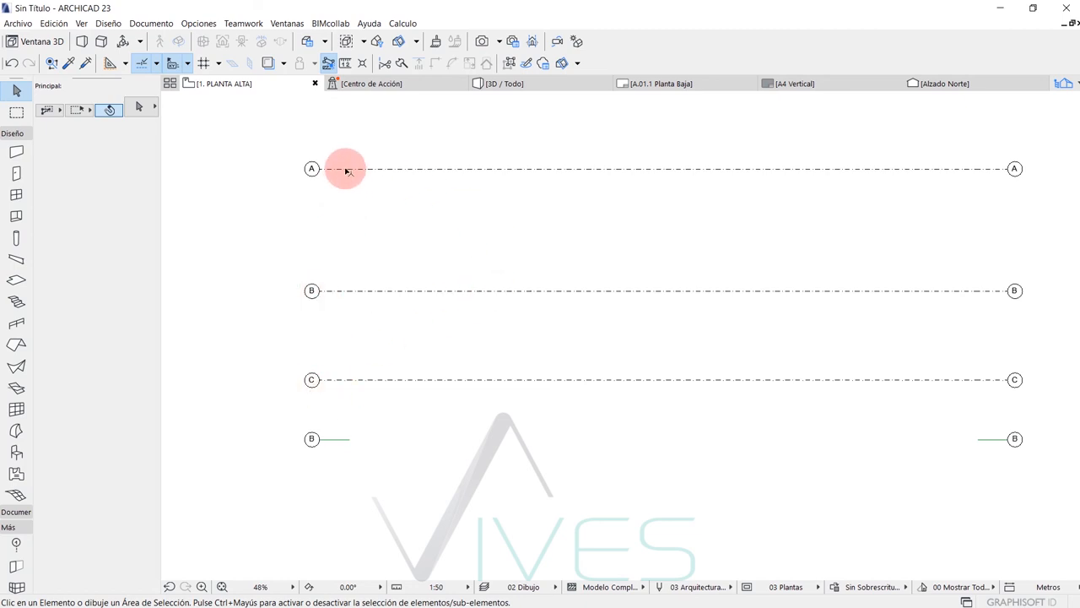
{"action": "left_click", "coordinate": [241, 547]}
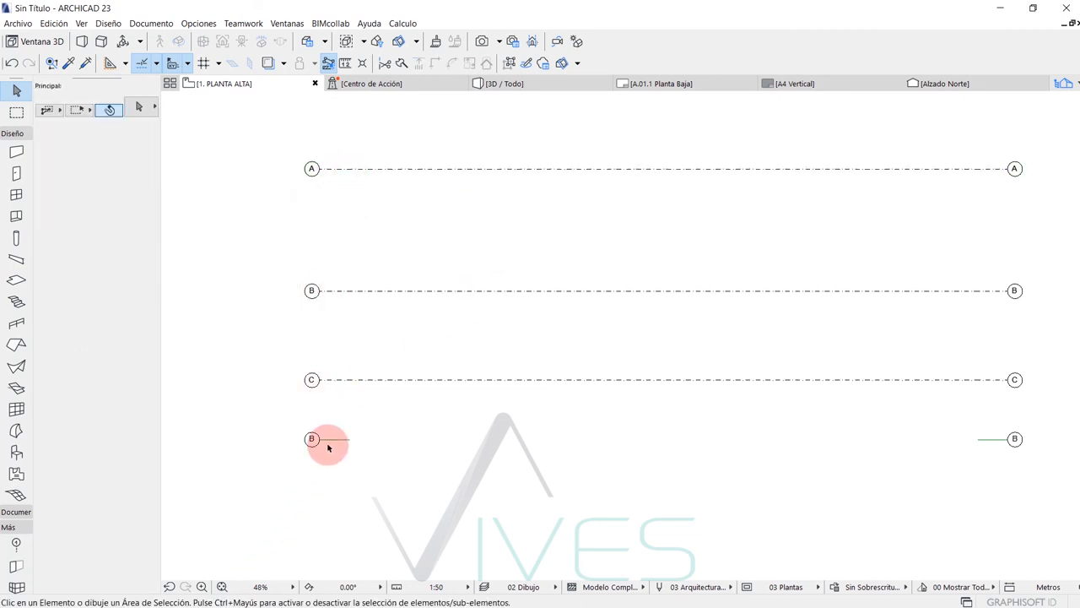
{"action": "left_click", "coordinate": [279, 375]}
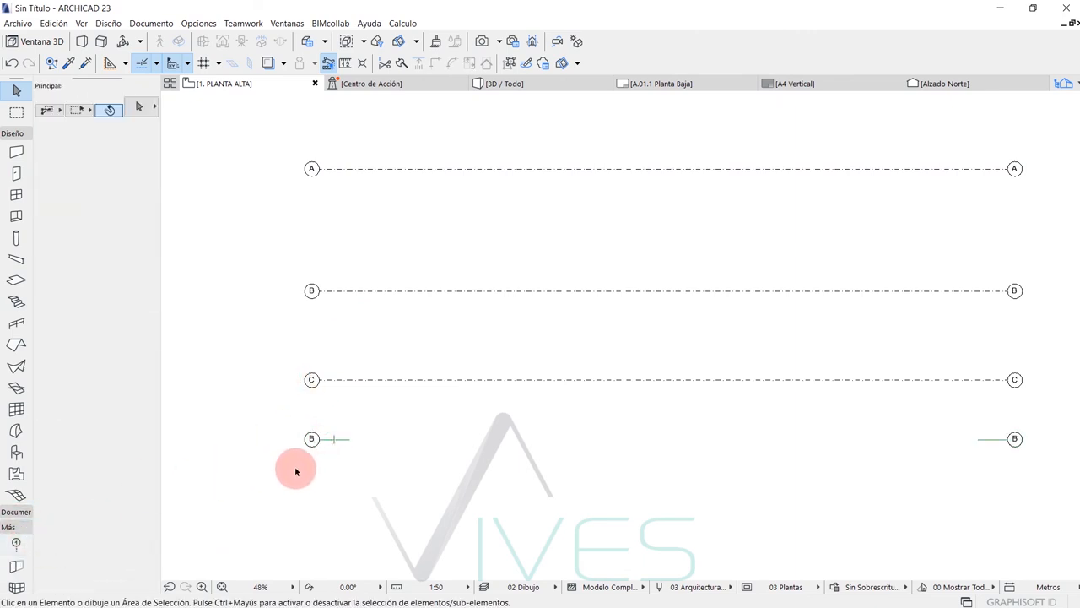
{"action": "left_click", "coordinate": [16, 543]}
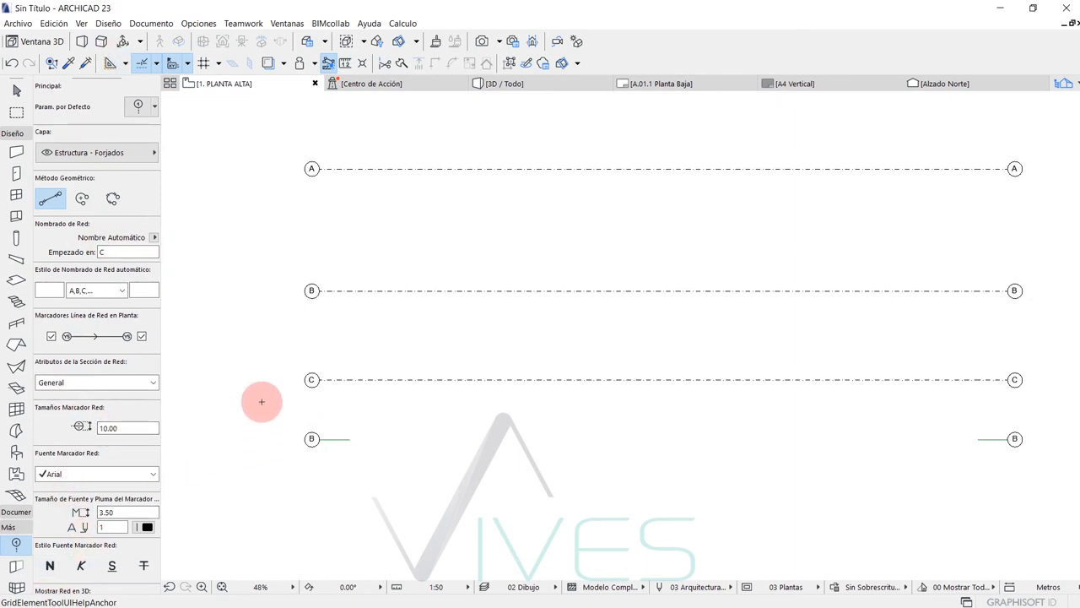
{"action": "left_click", "coordinate": [16, 91]}
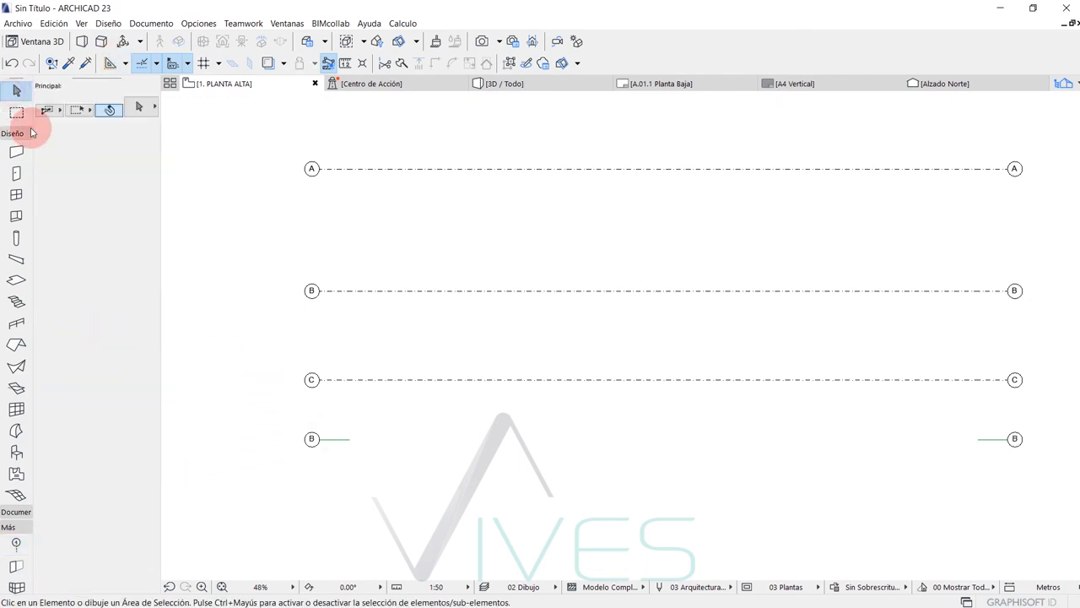
{"action": "left_click", "coordinate": [14, 547]}
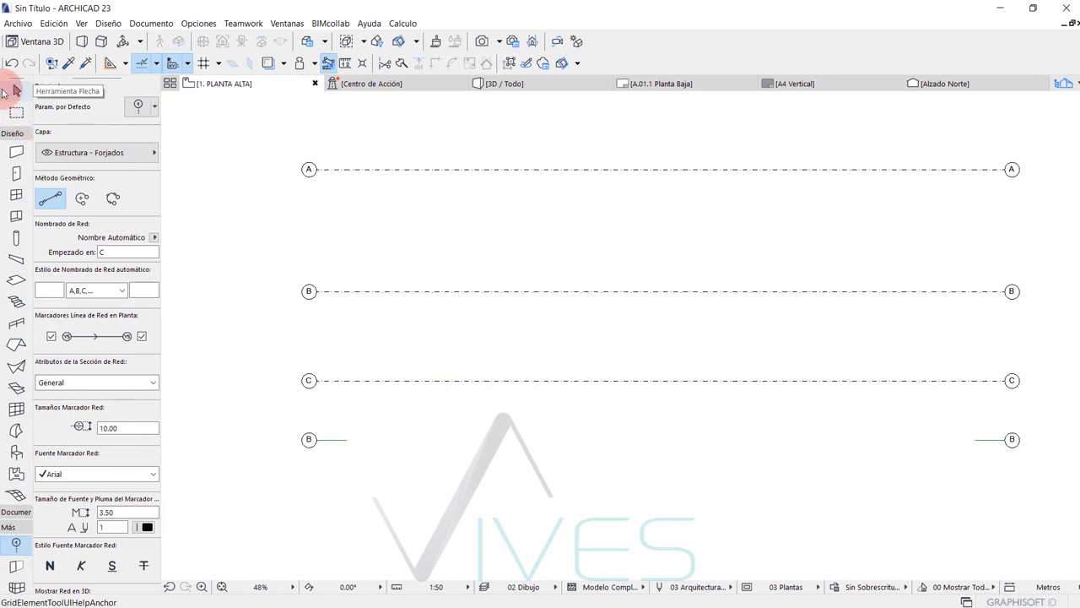
Step: Give the new lowest grid line the line type Punto & Rayas and pen 1, and deselect it
{"action": "left_click", "coordinate": [16, 90]}
{"action": "left_click", "coordinate": [327, 442]}
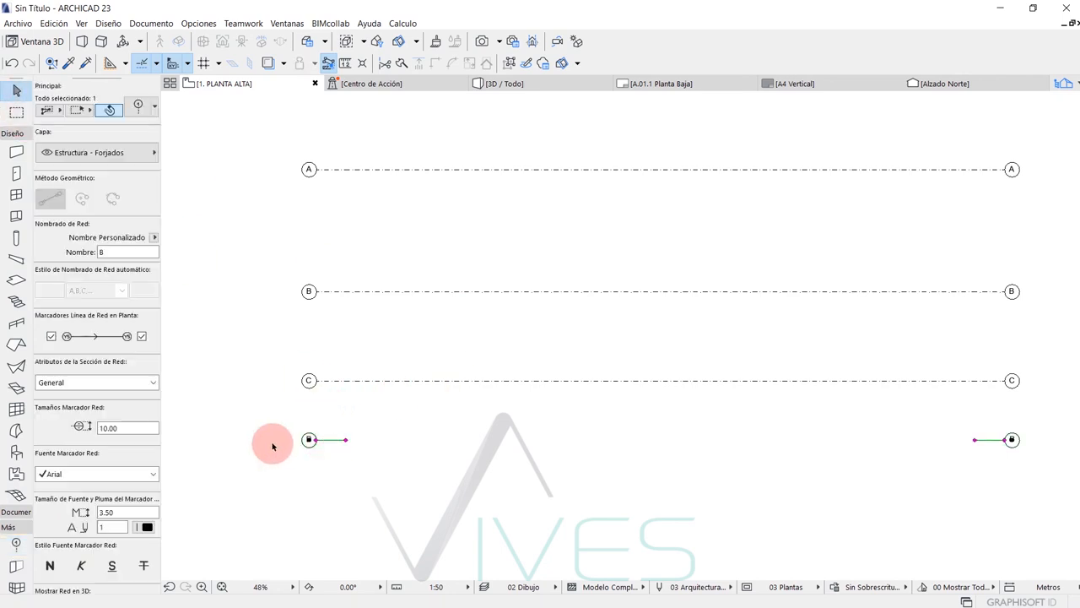
{"action": "double_click", "coordinate": [346, 452]}
{"action": "left_click", "coordinate": [522, 146]}
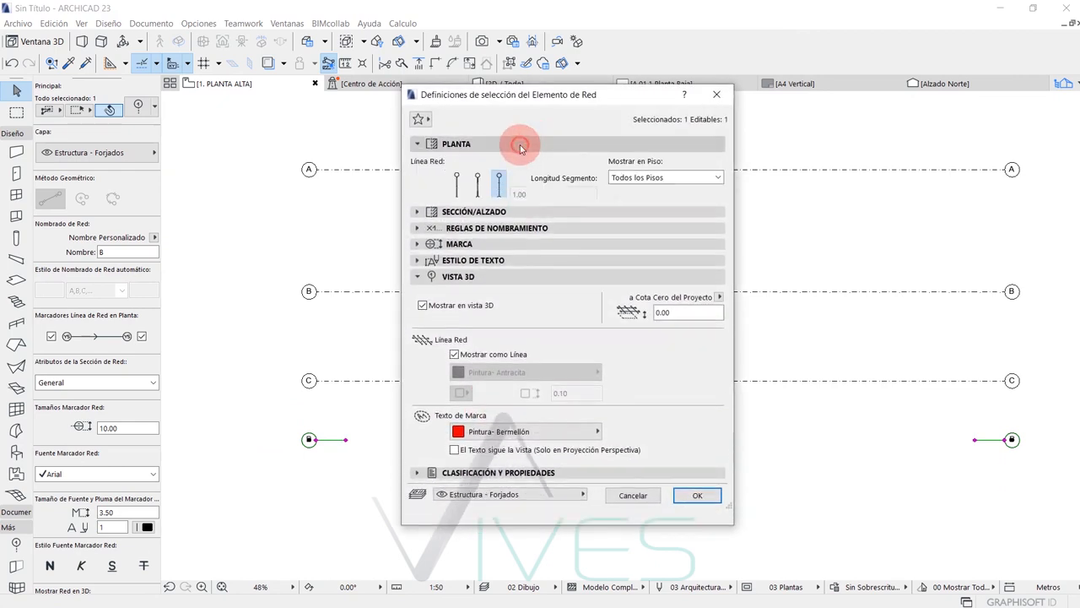
{"action": "left_click", "coordinate": [499, 212]}
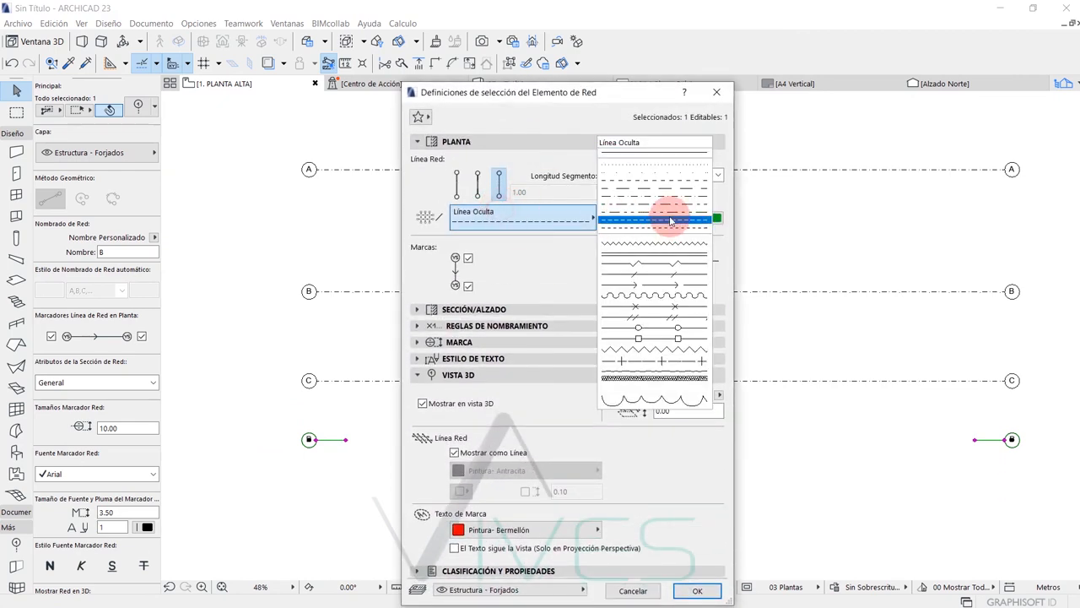
{"action": "left_click", "coordinate": [660, 196]}
{"action": "left_click", "coordinate": [713, 218]}
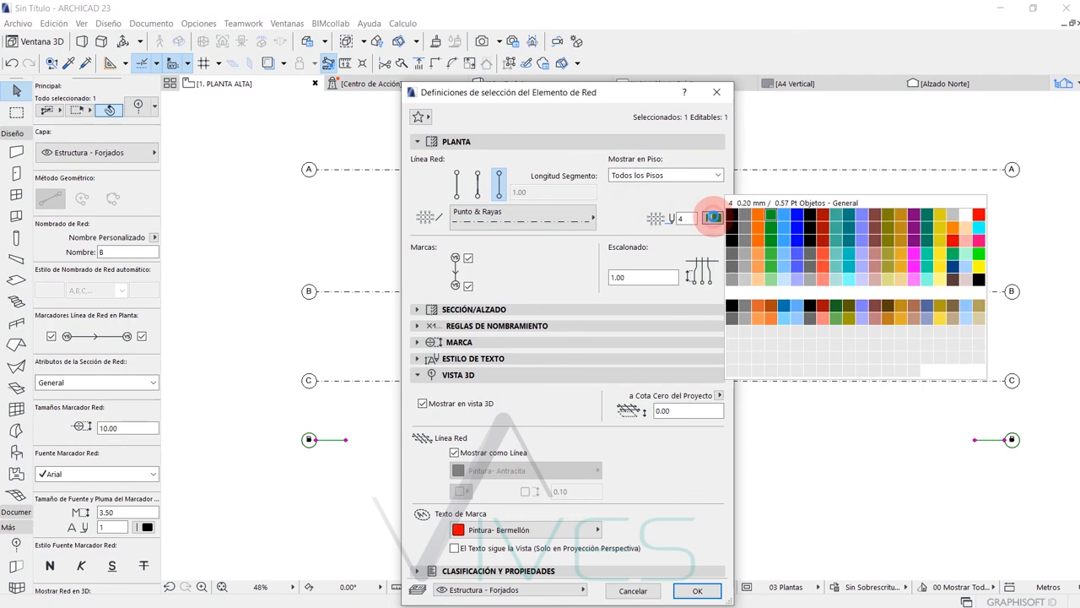
{"action": "left_click", "coordinate": [725, 216]}
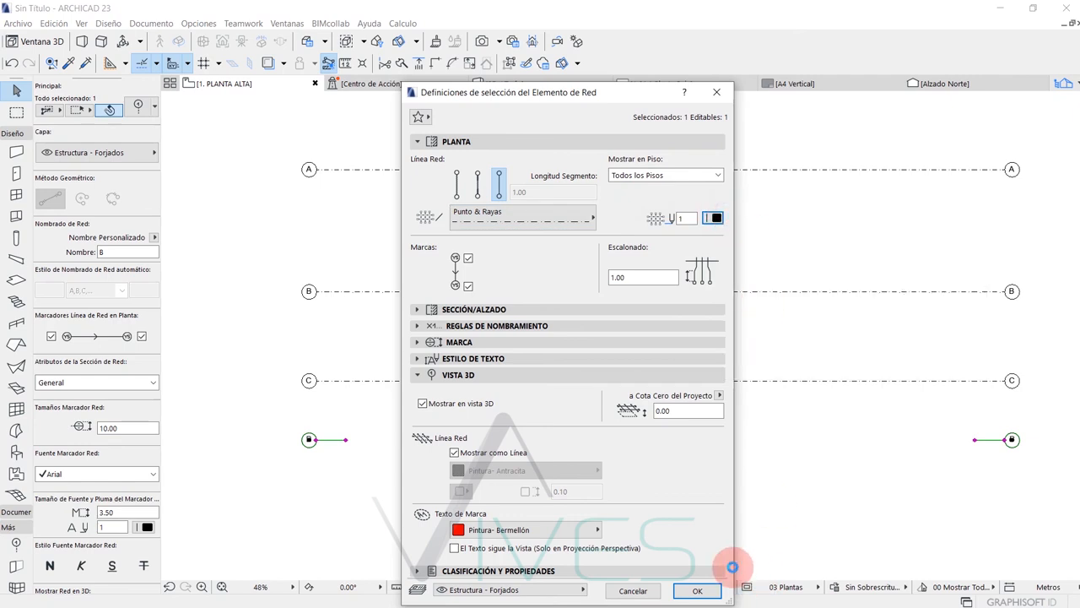
{"action": "left_click", "coordinate": [709, 590]}
{"action": "left_click", "coordinate": [274, 440]}
{"action": "middle_click_drag", "start_coordinate": [281, 431], "coordinate": [272, 421]}
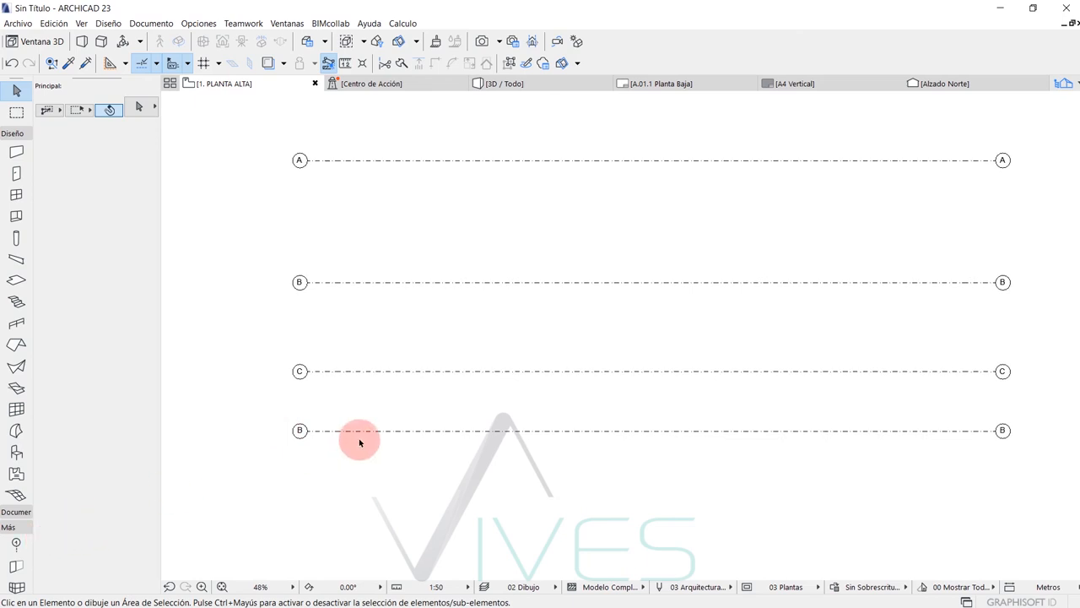
Step: Set the grid element's default floor plan line type to Punto & Rayas and its default line pen to 1
{"action": "left_click", "coordinate": [16, 548]}
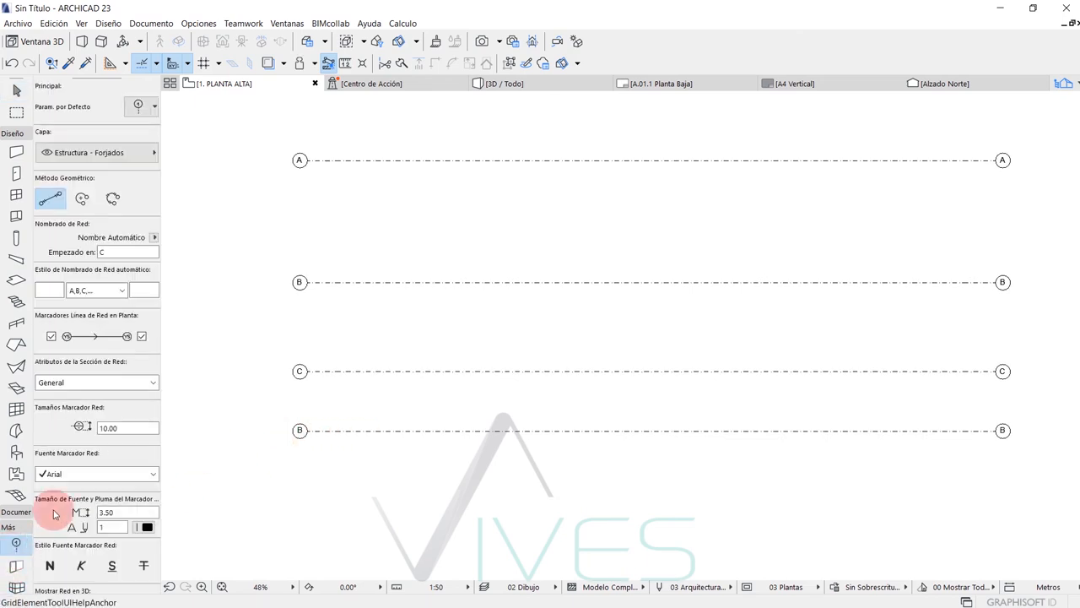
{"action": "left_click", "coordinate": [141, 108]}
{"action": "left_click", "coordinate": [574, 213]}
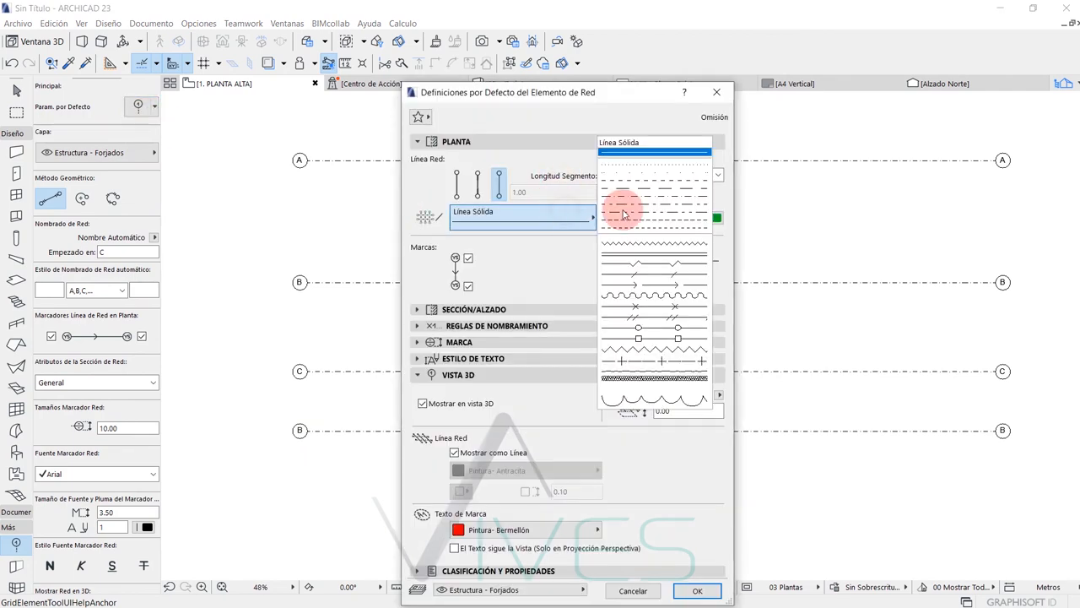
{"action": "left_click", "coordinate": [648, 202]}
{"action": "left_click", "coordinate": [712, 221]}
{"action": "left_click", "coordinate": [724, 205]}
{"action": "left_click", "coordinate": [697, 591]}
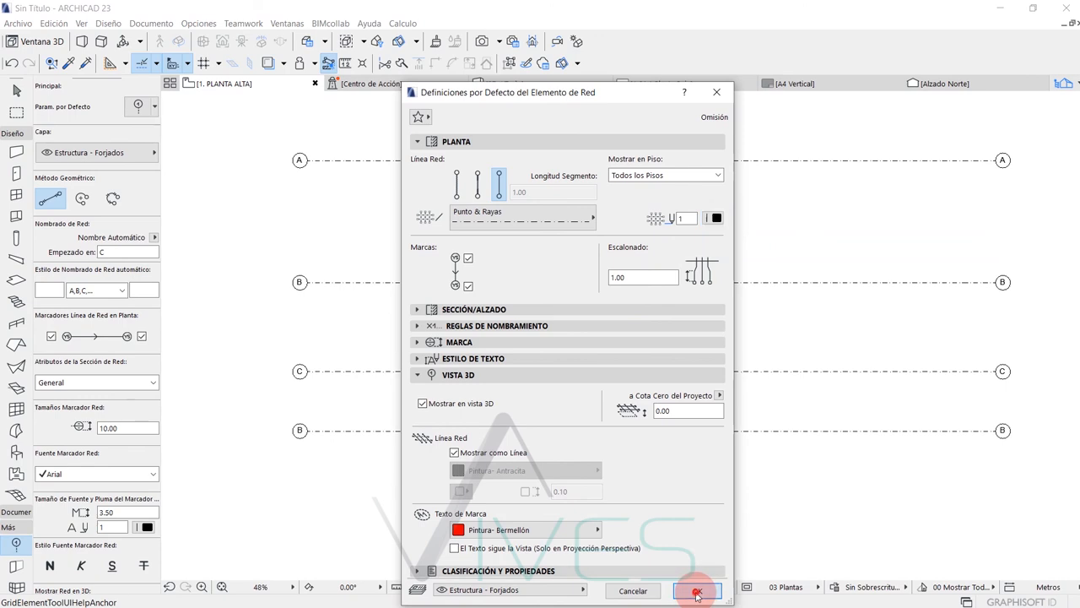
Step: Set the automatic naming of new grid lines to start at E
{"action": "middle_click_drag", "start_coordinate": [309, 318], "coordinate": [309, 330]}
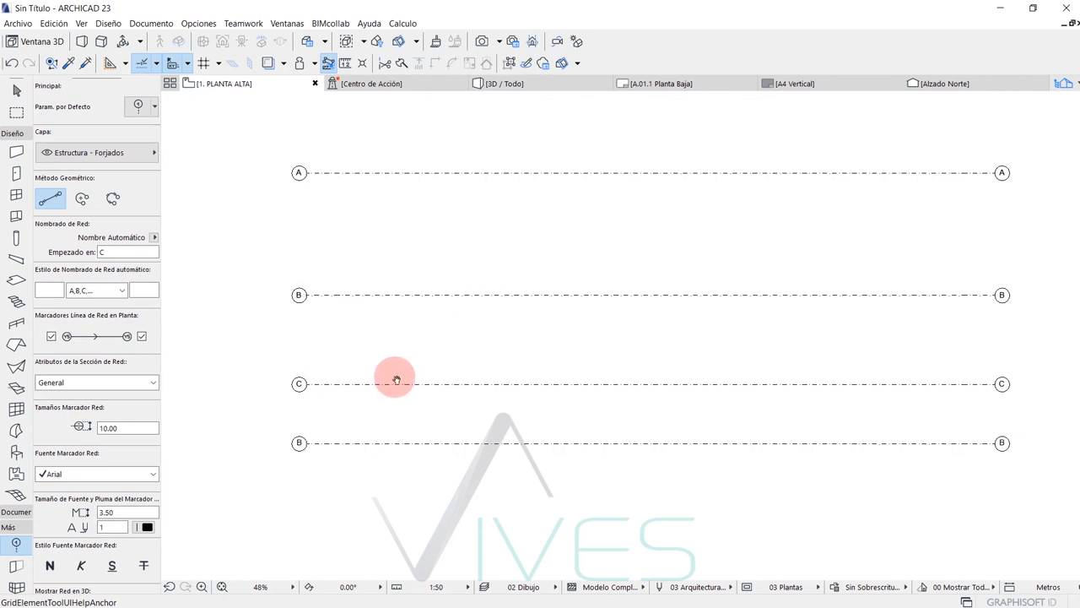
{"action": "middle_click_drag", "start_coordinate": [396, 376], "coordinate": [377, 345]}
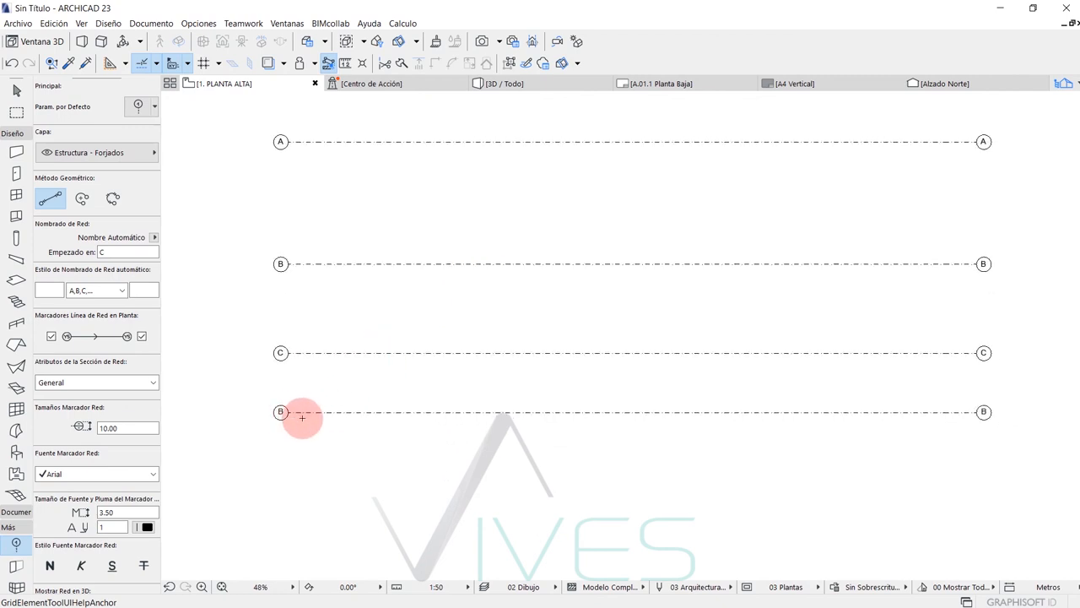
{"action": "middle_click_drag", "start_coordinate": [300, 424], "coordinate": [297, 423]}
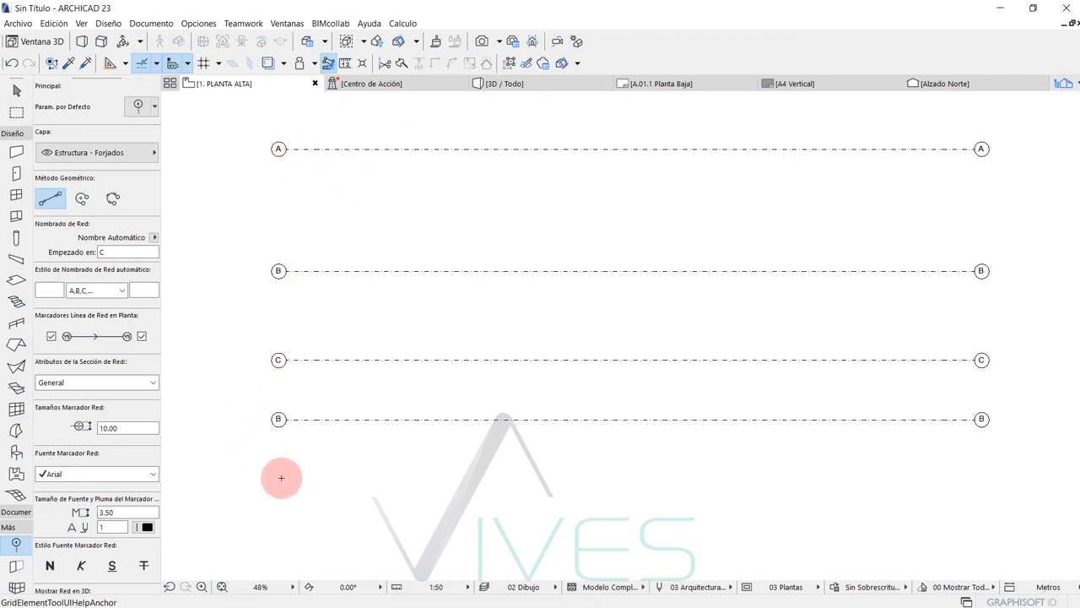
{"action": "left_click", "coordinate": [106, 250]}
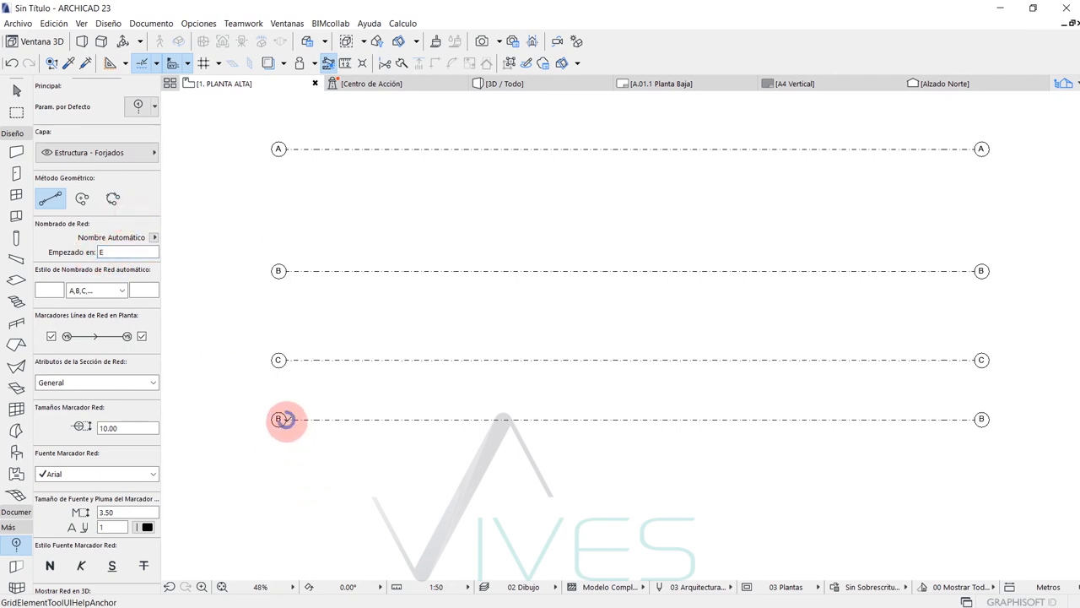
Step: Draw two more horizontal grid lines, each about 23 m long, below the lowest one, with the first aligned to its ends
{"action": "left_click", "coordinate": [285, 496]}
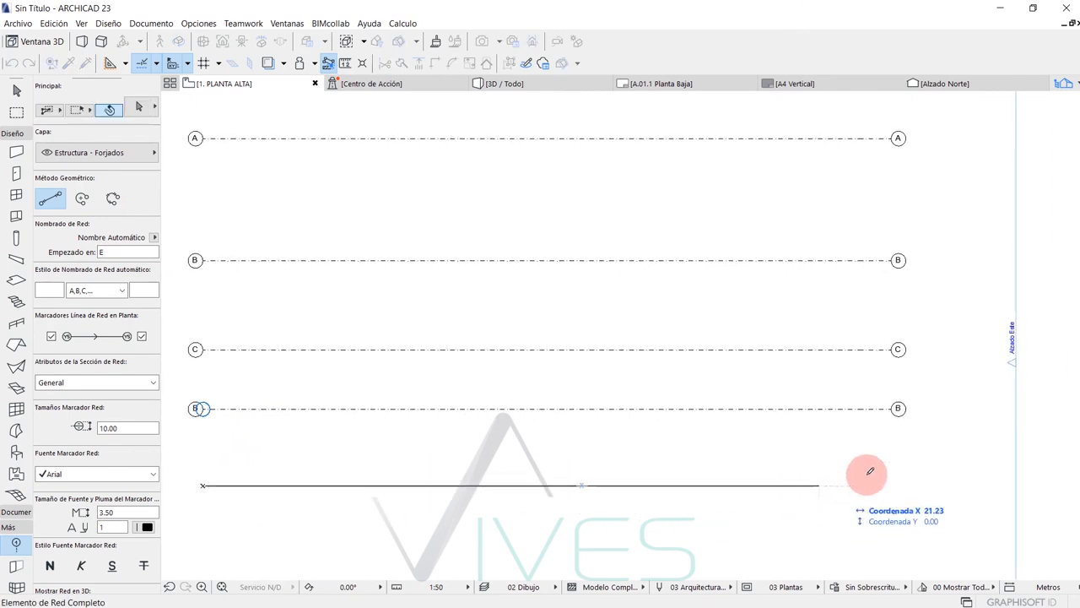
{"action": "left_click", "coordinate": [896, 408]}
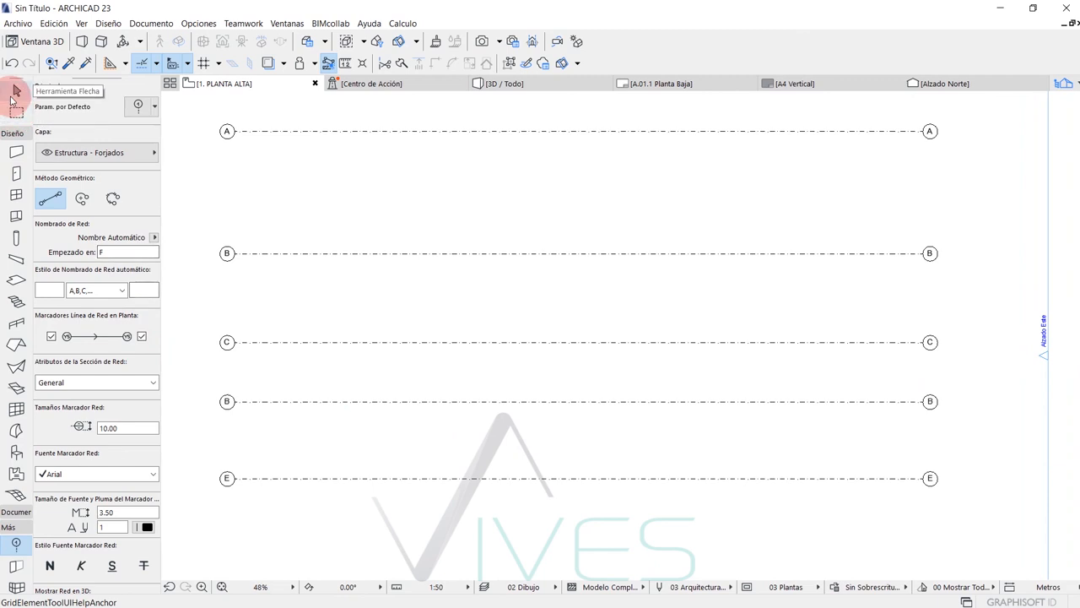
{"action": "middle_click_drag", "start_coordinate": [295, 362], "coordinate": [311, 330]}
{"action": "middle_click_drag", "start_coordinate": [261, 469], "coordinate": [259, 371]}
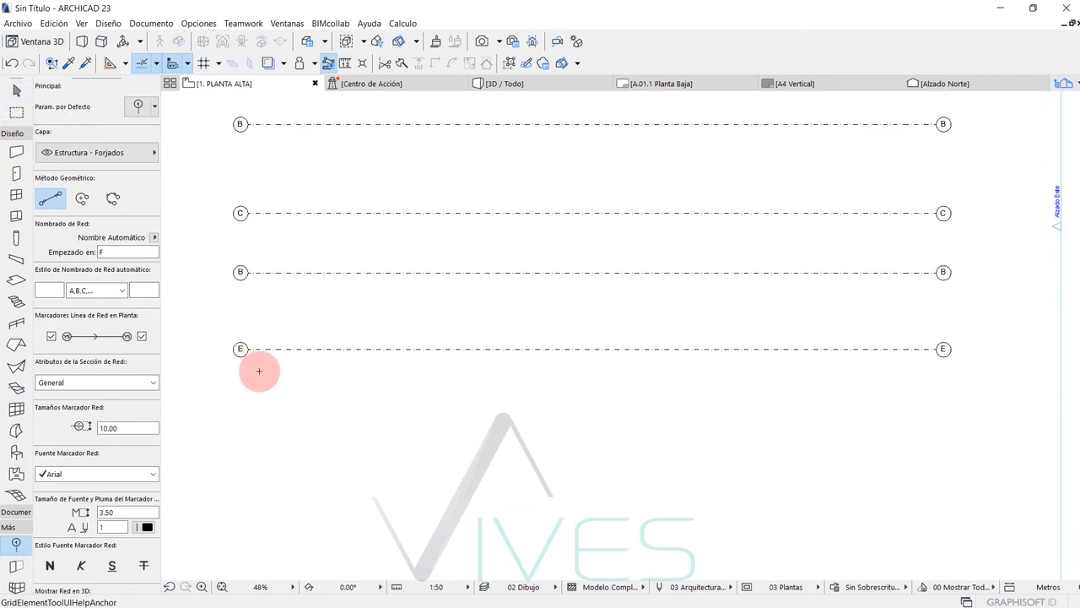
{"action": "left_click", "coordinate": [237, 431]}
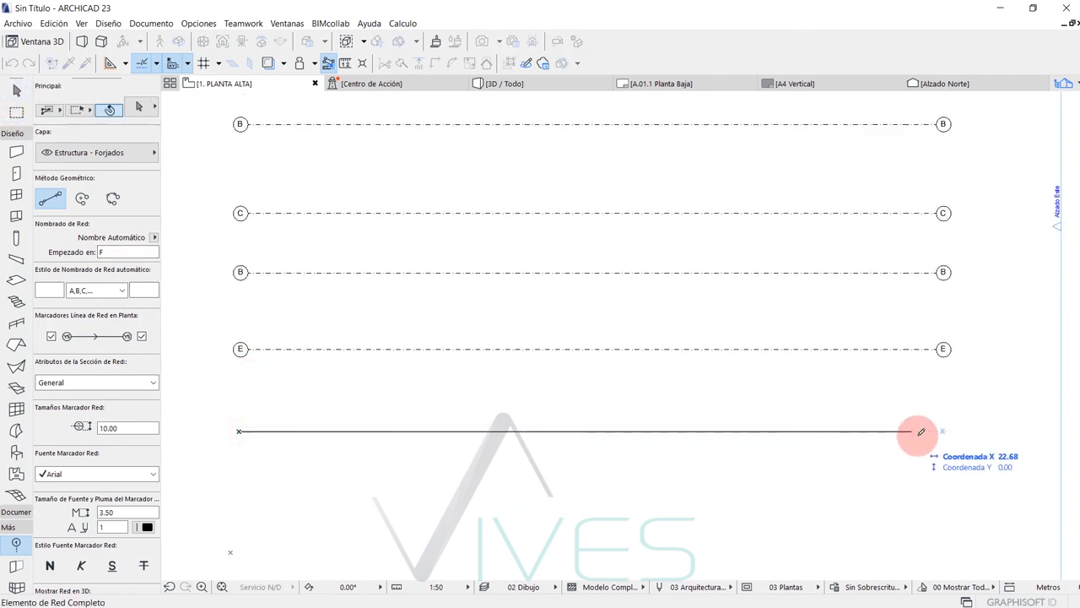
{"action": "left_click", "coordinate": [918, 431]}
{"action": "scroll", "coordinate": [321, 430], "scroll_direction": "down", "scroll_amount": 1}
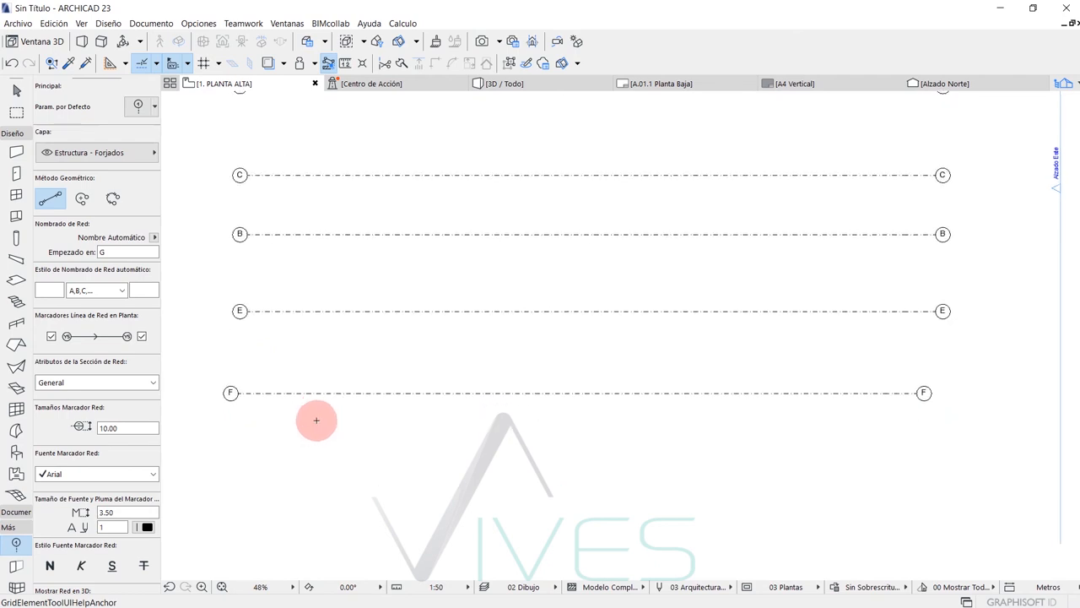
{"action": "scroll", "coordinate": [267, 370], "scroll_direction": "up", "scroll_amount": 1}
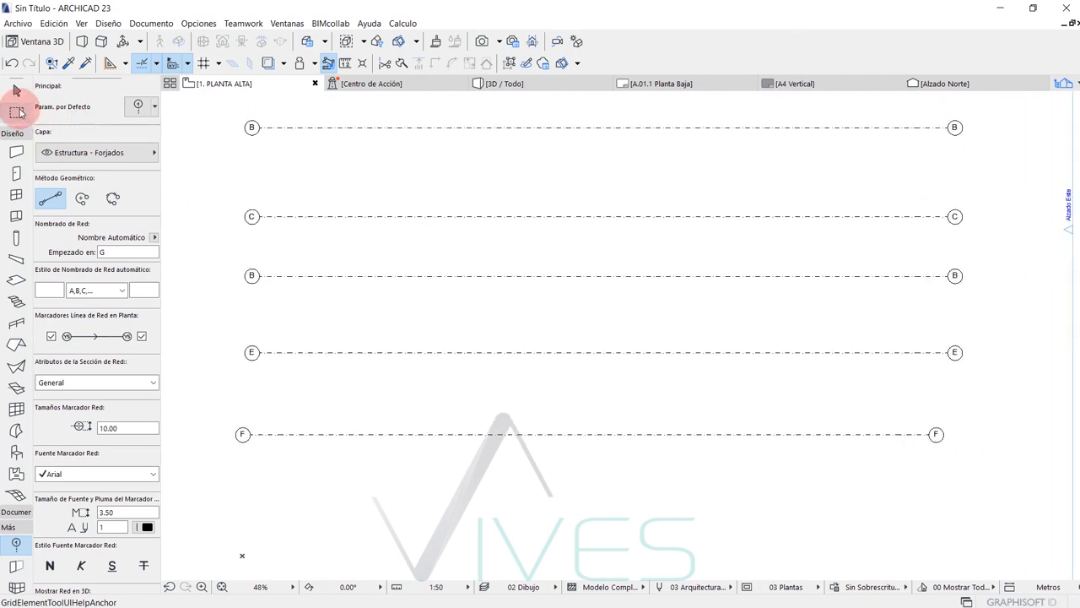
Step: Rename the duplicate grid line B below C as D, and deselect it
{"action": "left_click", "coordinate": [17, 90]}
{"action": "middle_click_drag", "start_coordinate": [336, 314], "coordinate": [363, 374]}
{"action": "scroll", "coordinate": [333, 346], "scroll_direction": "up", "scroll_amount": 1}
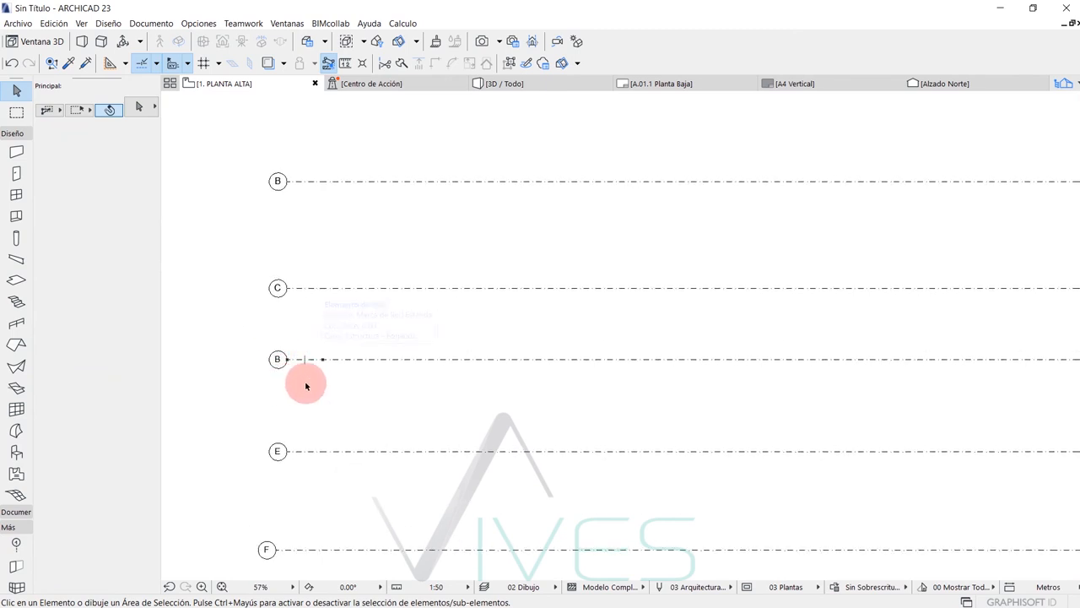
{"action": "left_click", "coordinate": [285, 360]}
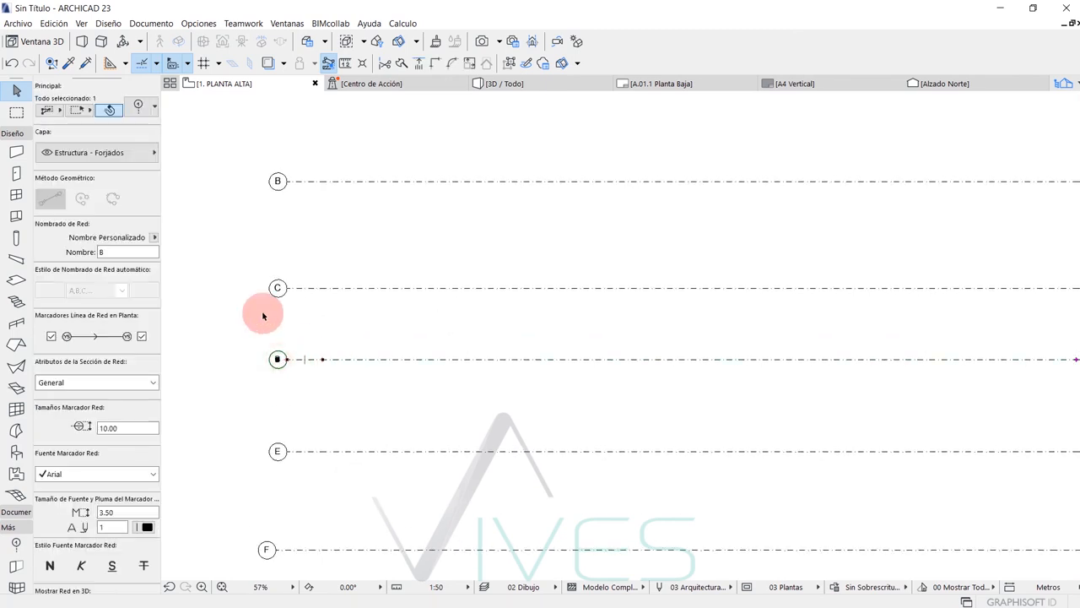
{"action": "scroll", "coordinate": [328, 314], "scroll_direction": "down", "scroll_amount": 1}
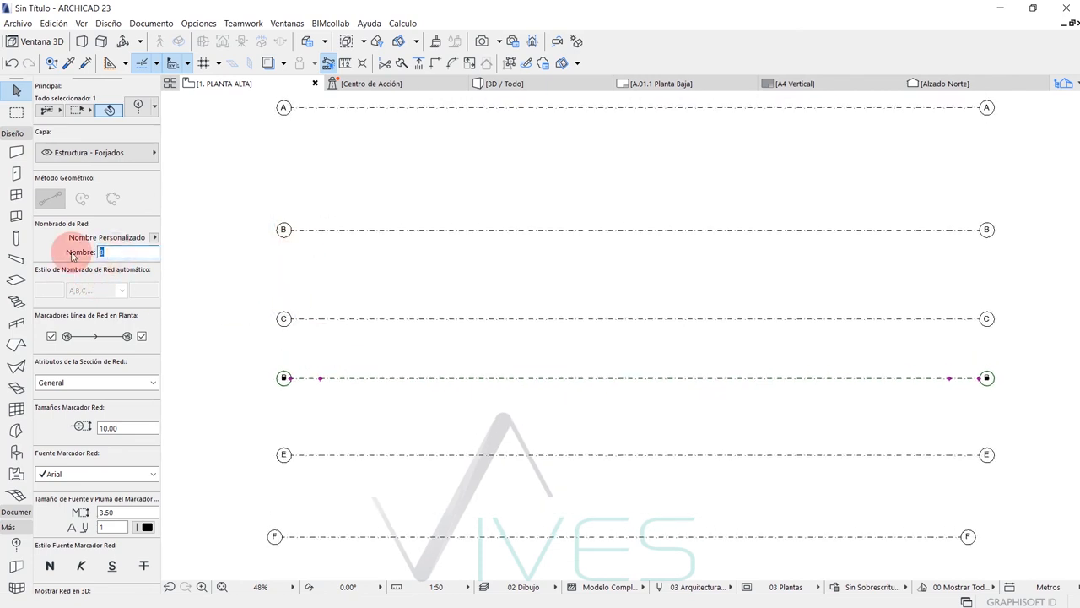
{"action": "scroll", "coordinate": [406, 234], "scroll_direction": "down", "scroll_amount": 3}
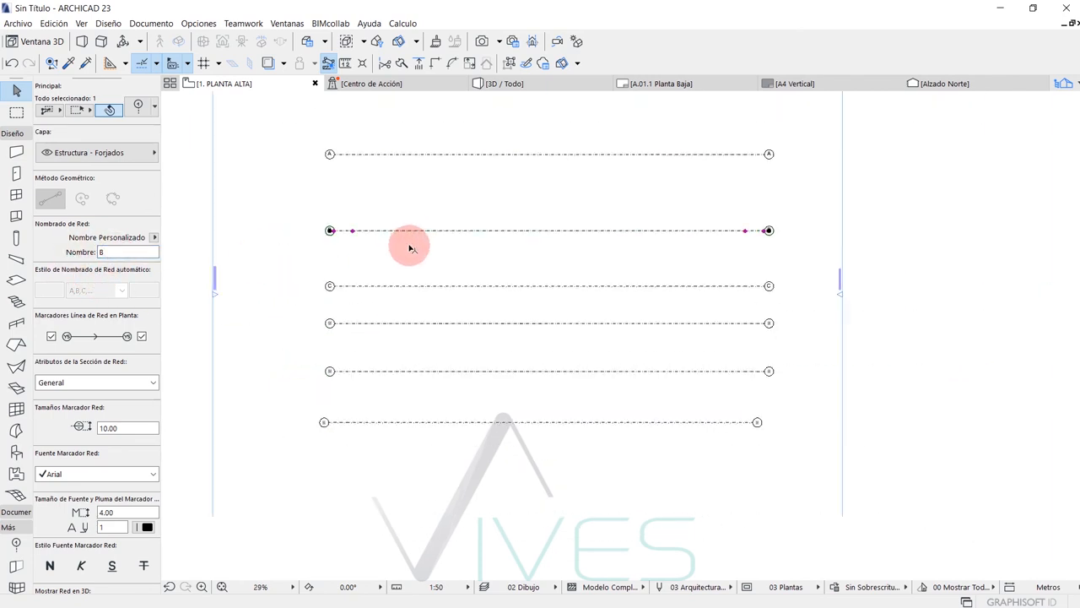
{"action": "left_click", "coordinate": [429, 203]}
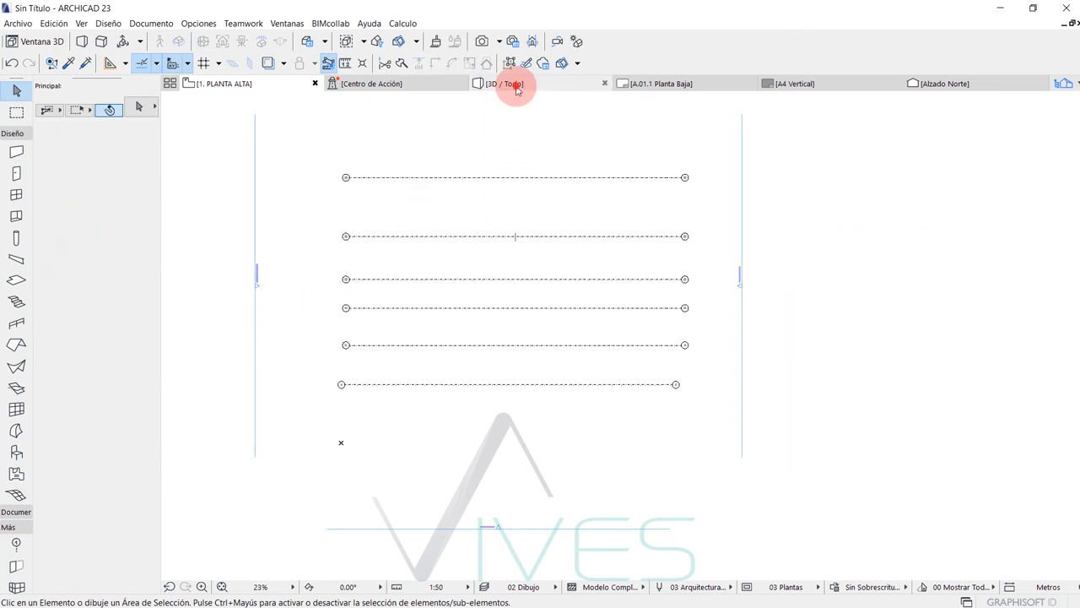
Step: Turn on the editing plane display in the 3D view and examine the grid lines from several angles
{"action": "left_click", "coordinate": [507, 84]}
{"action": "left_click_drag", "start_coordinate": [354, 88], "coordinate": [356, 90]}
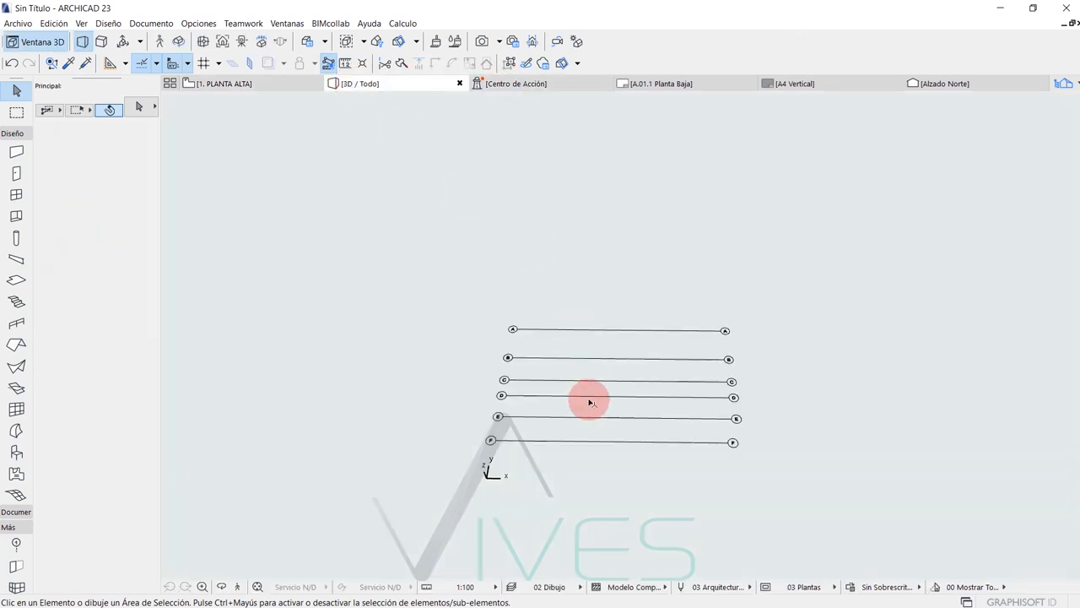
{"action": "scroll", "coordinate": [588, 386], "scroll_direction": "up", "scroll_amount": 1}
{"action": "middle_click_drag", "start_coordinate": [510, 341], "coordinate": [422, 396], "text": "shift"}
{"action": "left_click", "coordinate": [81, 23]}
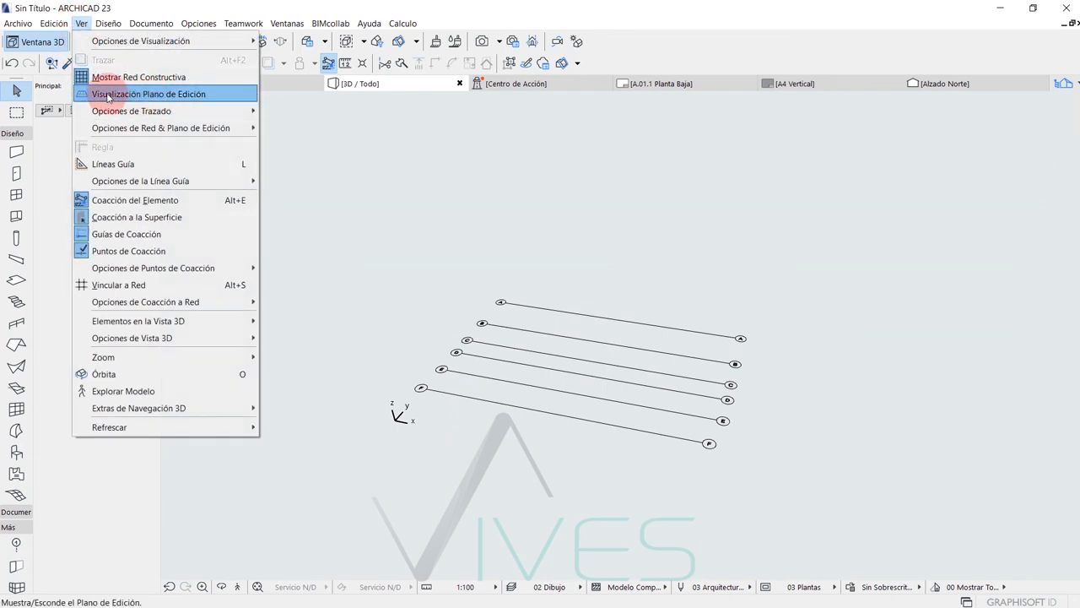
{"action": "left_click", "coordinate": [154, 97]}
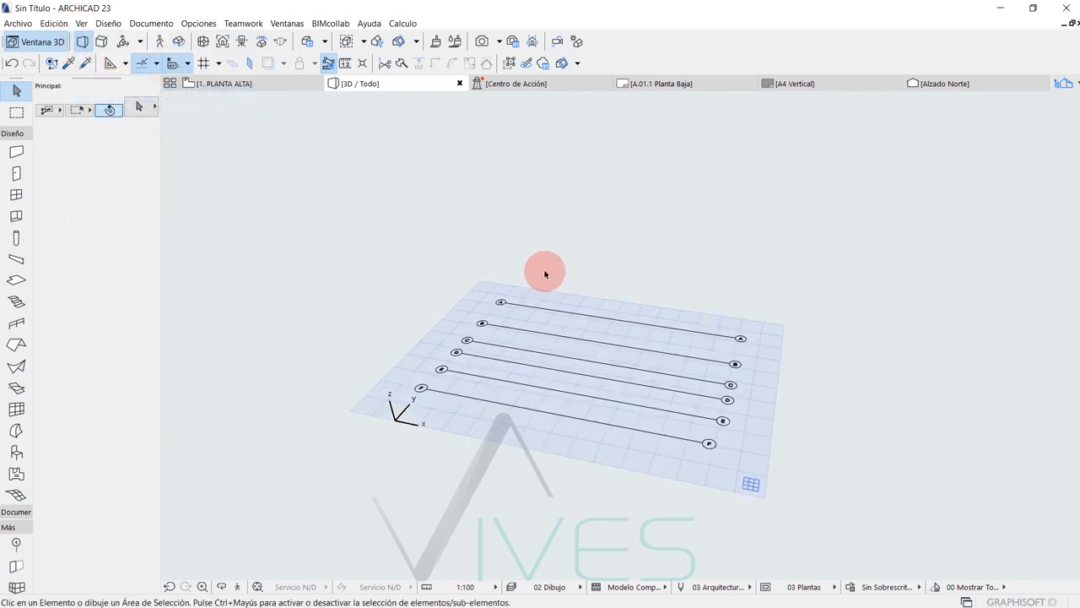
{"action": "middle_click_drag", "start_coordinate": [547, 272], "coordinate": [364, 401], "text": "shift"}
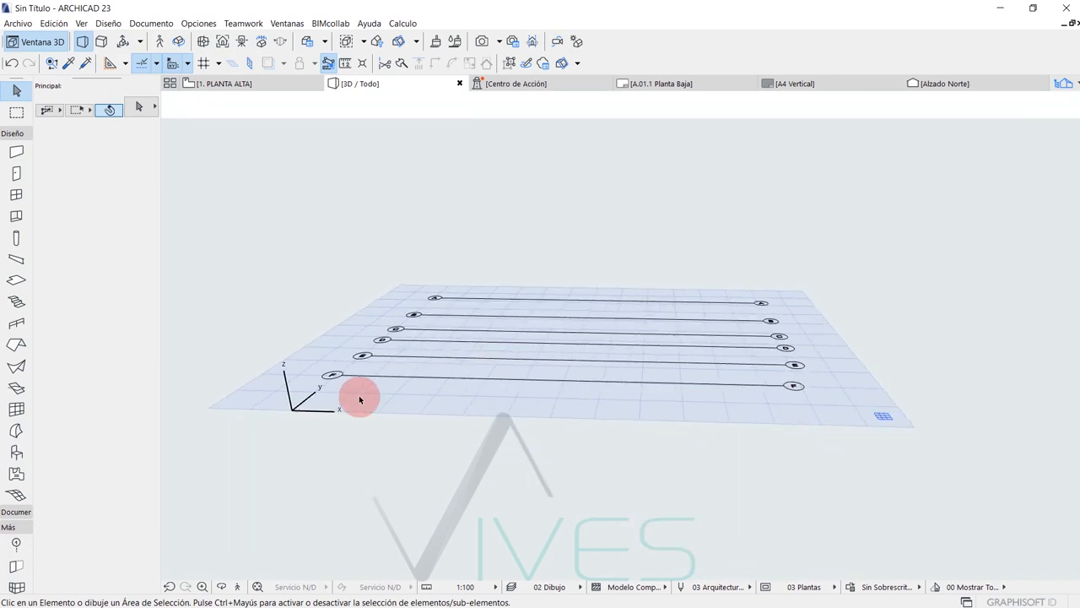
{"action": "middle_click_drag", "start_coordinate": [492, 303], "coordinate": [602, 441], "text": "shift"}
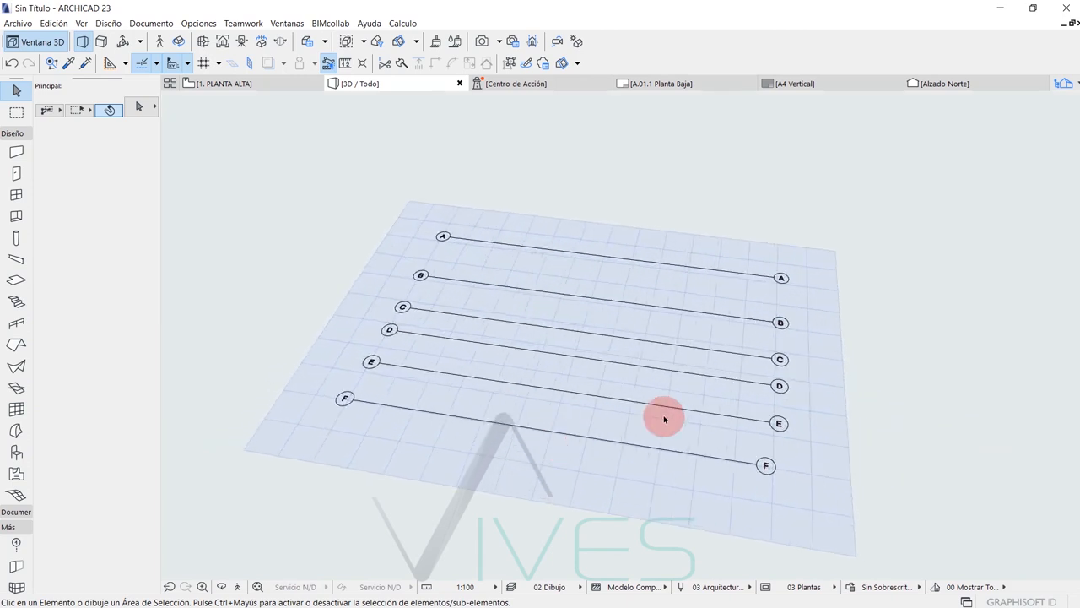
{"action": "middle_click_drag", "start_coordinate": [567, 388], "coordinate": [589, 366], "text": "shift"}
{"action": "middle_click_drag", "start_coordinate": [407, 373], "coordinate": [648, 411], "text": "shift"}
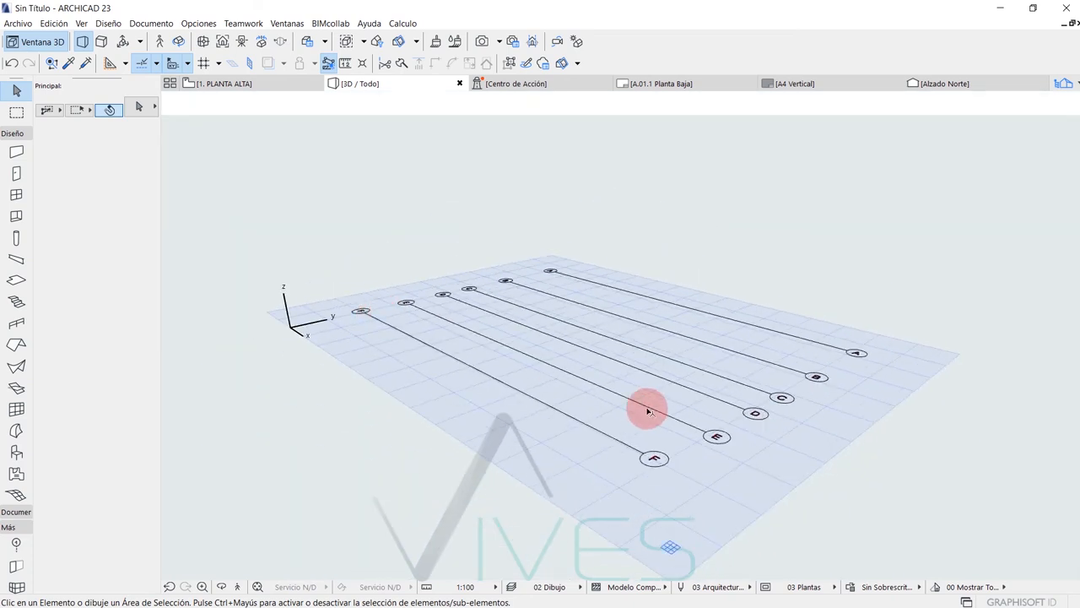
Step: Turn off the 3D view display of all six grid lines on the PLANTA ALTA floor plan
{"action": "left_click", "coordinate": [211, 83]}
{"action": "left_click", "coordinate": [705, 448]}
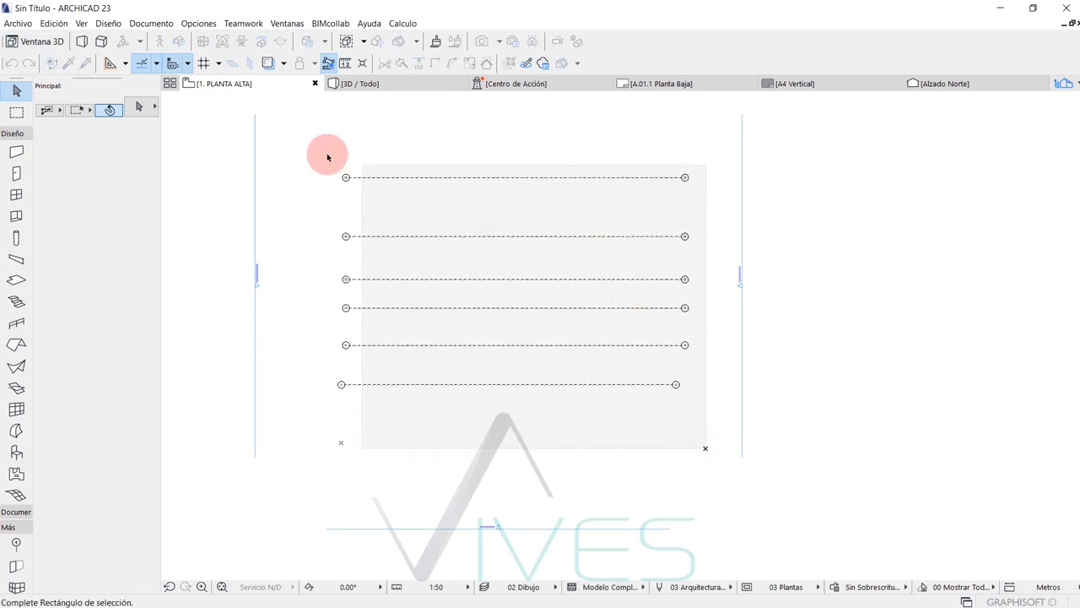
{"action": "left_click", "coordinate": [326, 156]}
{"action": "key", "text": "ctrl+t"}
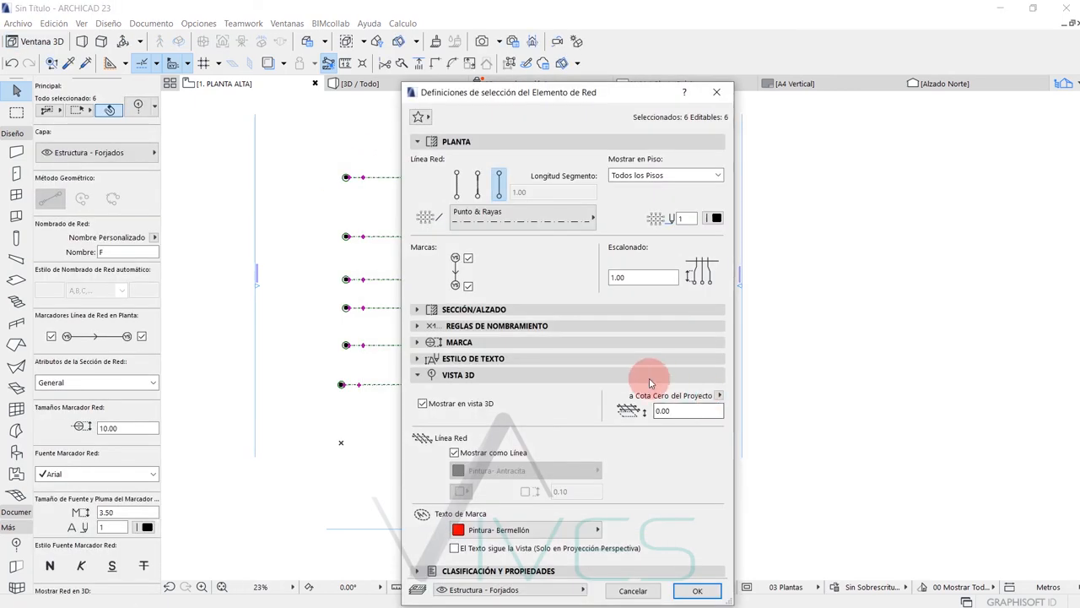
{"action": "left_click", "coordinate": [459, 379]}
{"action": "left_click", "coordinate": [442, 379]}
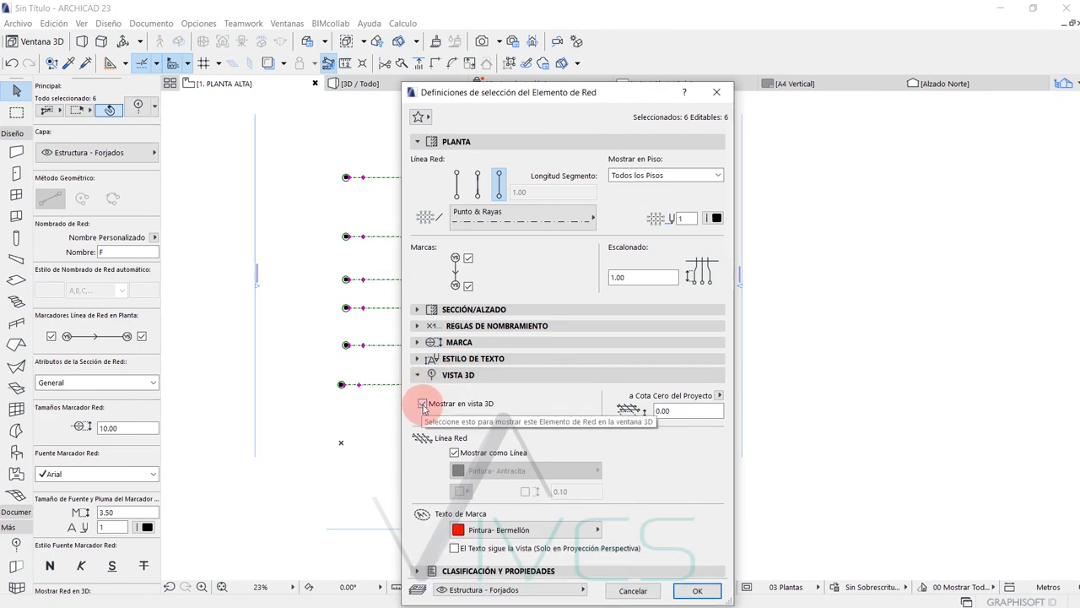
{"action": "left_click", "coordinate": [493, 412]}
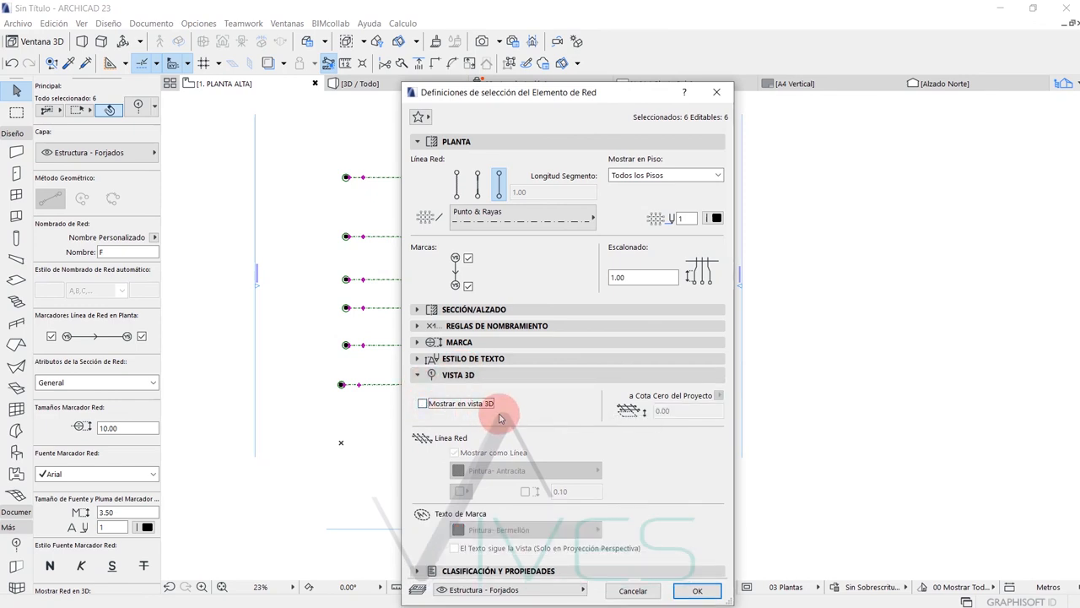
{"action": "left_click", "coordinate": [689, 590]}
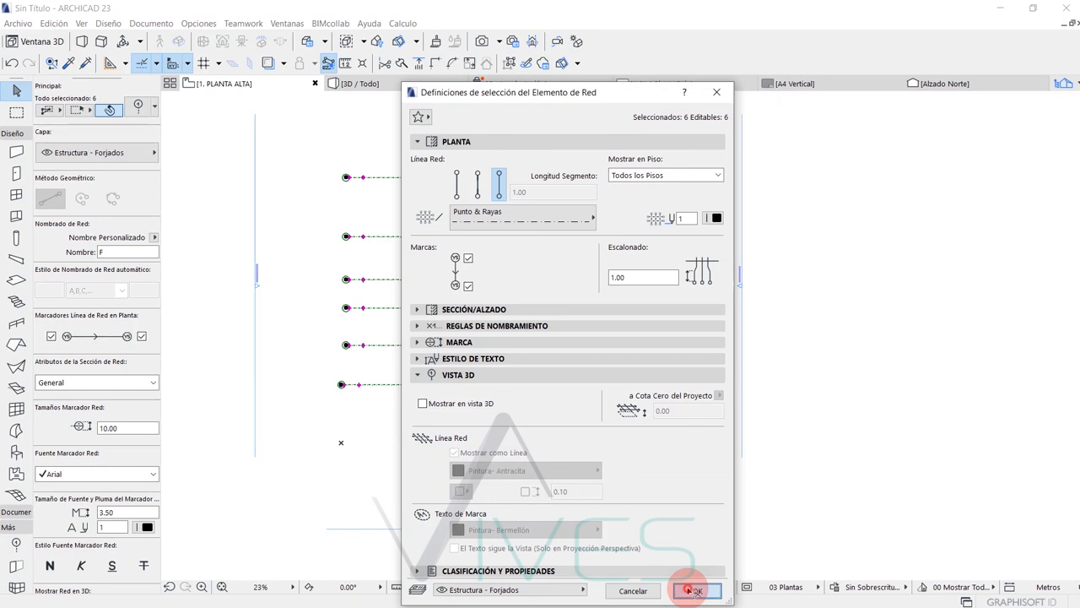
Step: Check the 3D view for the grid lines, then return to the PLANTA ALTA plan and deselect everything
{"action": "left_click", "coordinate": [393, 82]}
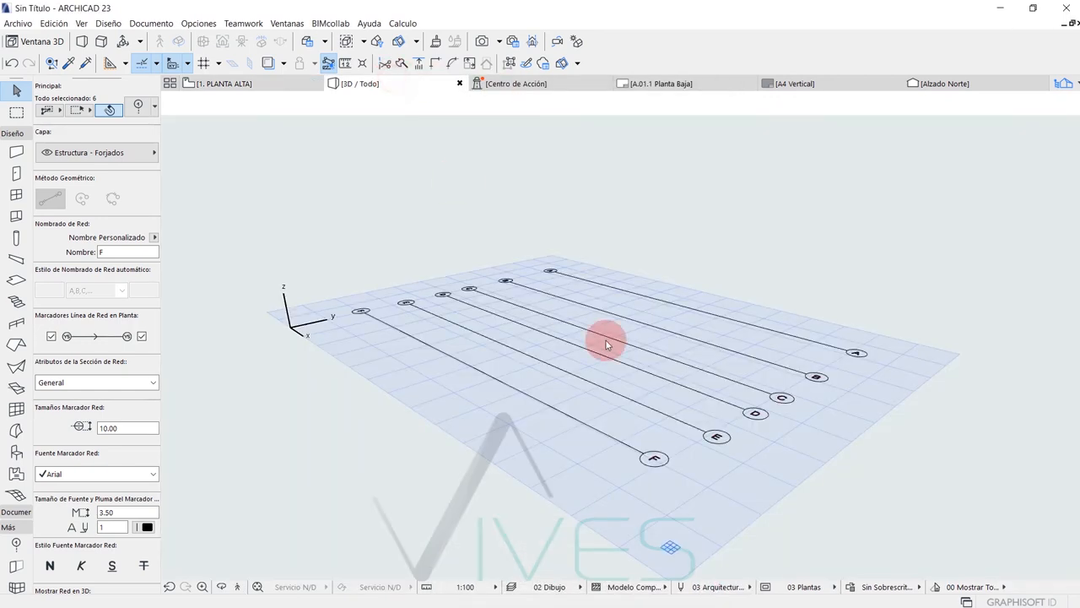
{"action": "middle_click_drag", "start_coordinate": [605, 340], "coordinate": [278, 106], "text": "shift"}
{"action": "left_click", "coordinate": [260, 85]}
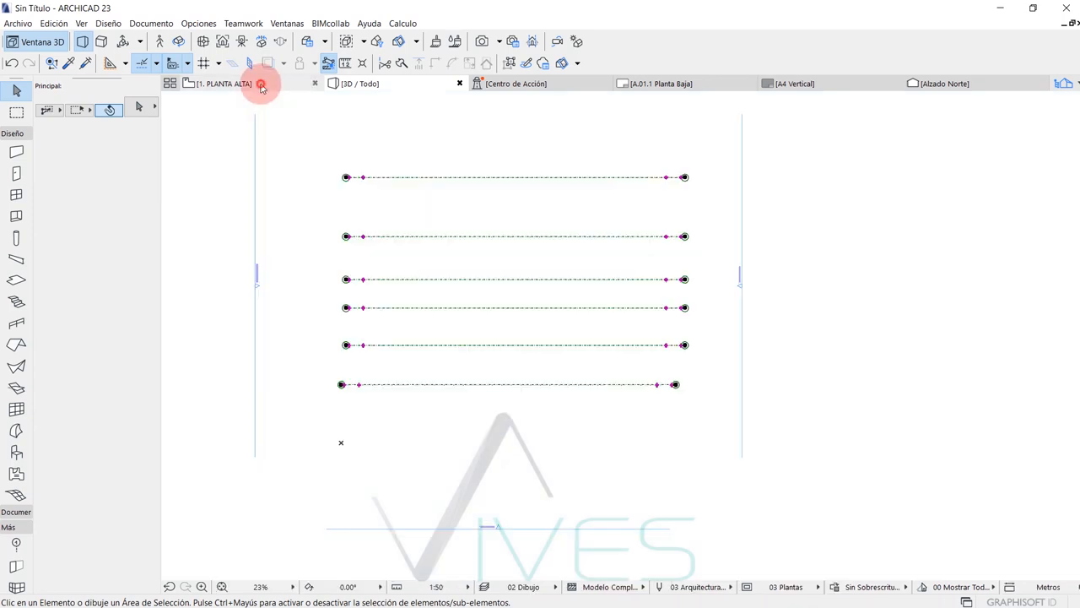
{"action": "left_click", "coordinate": [540, 386]}
{"action": "scroll", "coordinate": [534, 405], "scroll_direction": "down", "scroll_amount": 3}
{"action": "left_click", "coordinate": [526, 414]}
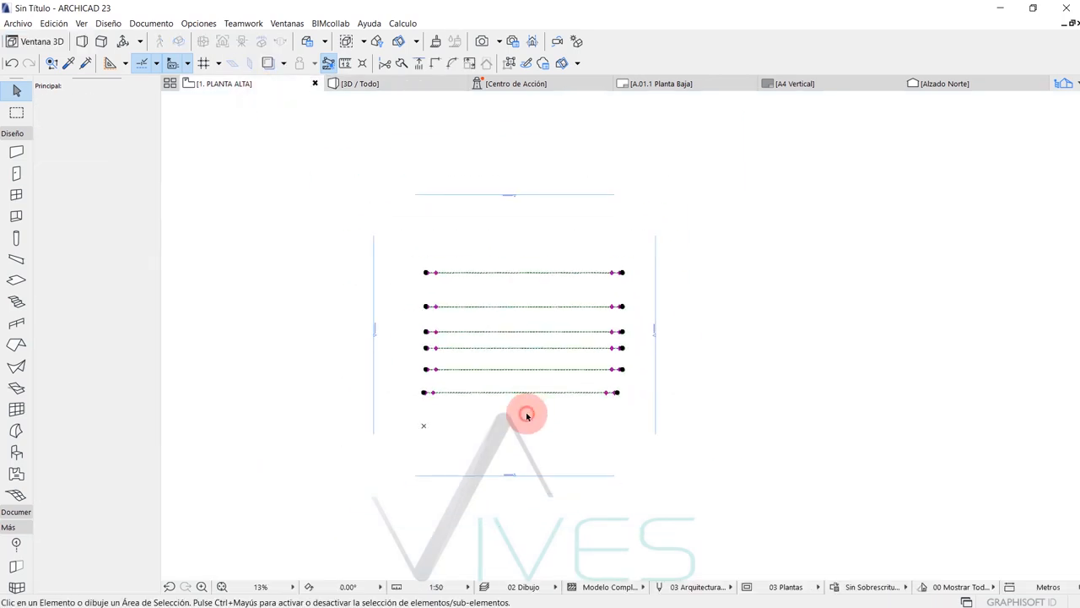
{"action": "scroll", "coordinate": [540, 397], "scroll_direction": "up", "scroll_amount": 3}
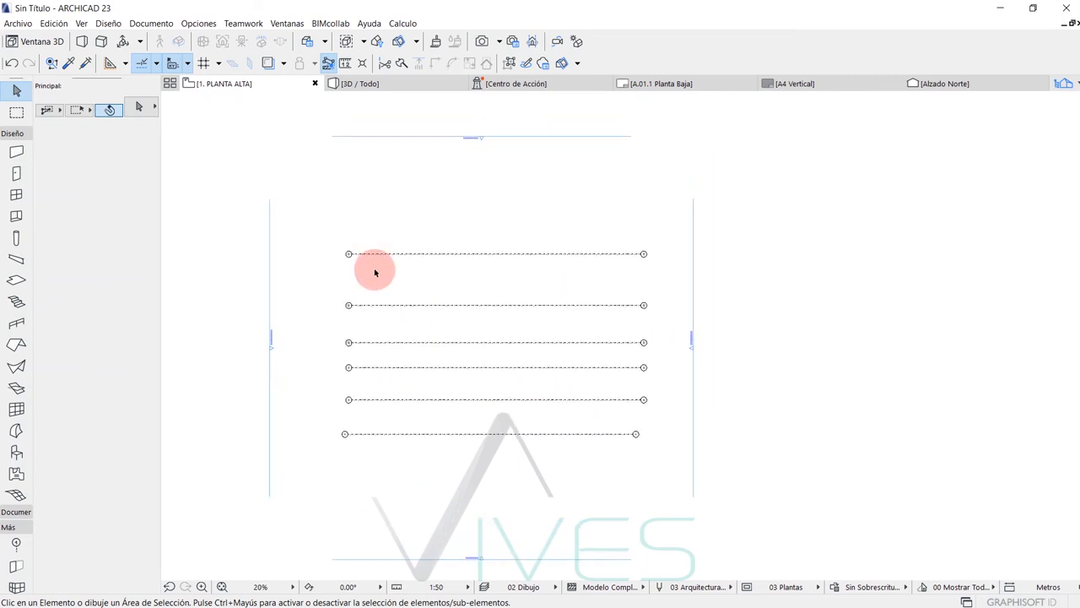
{"action": "scroll", "coordinate": [358, 434], "scroll_direction": "up", "scroll_amount": 5}
{"action": "scroll", "coordinate": [335, 405], "scroll_direction": "down", "scroll_amount": 4}
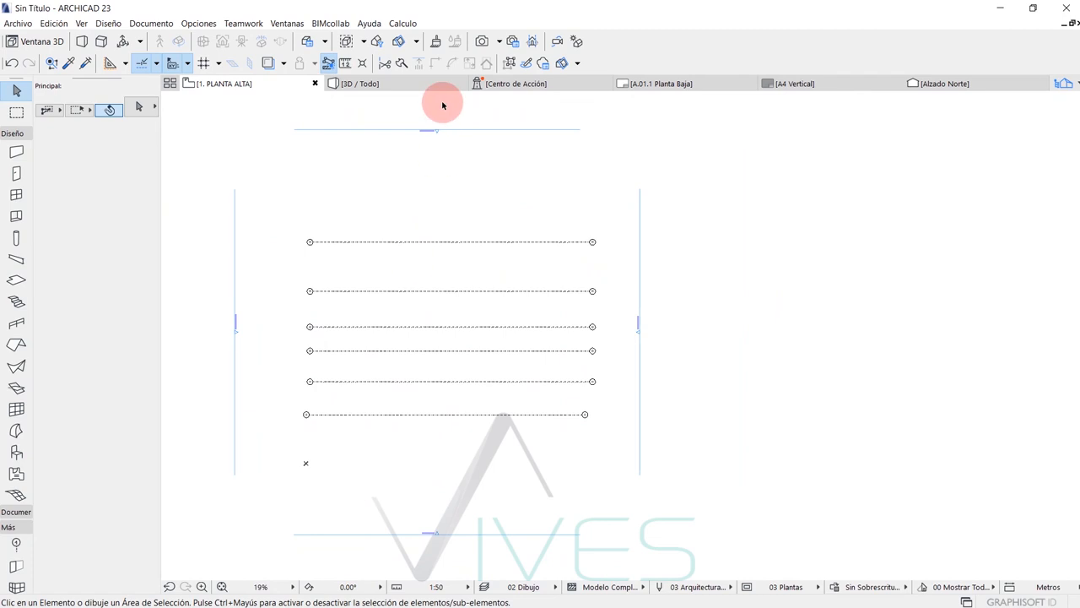
Step: Set the automatic naming of new grid lines to the 1,2,3,... style, starting at 1
{"action": "left_click", "coordinate": [16, 542]}
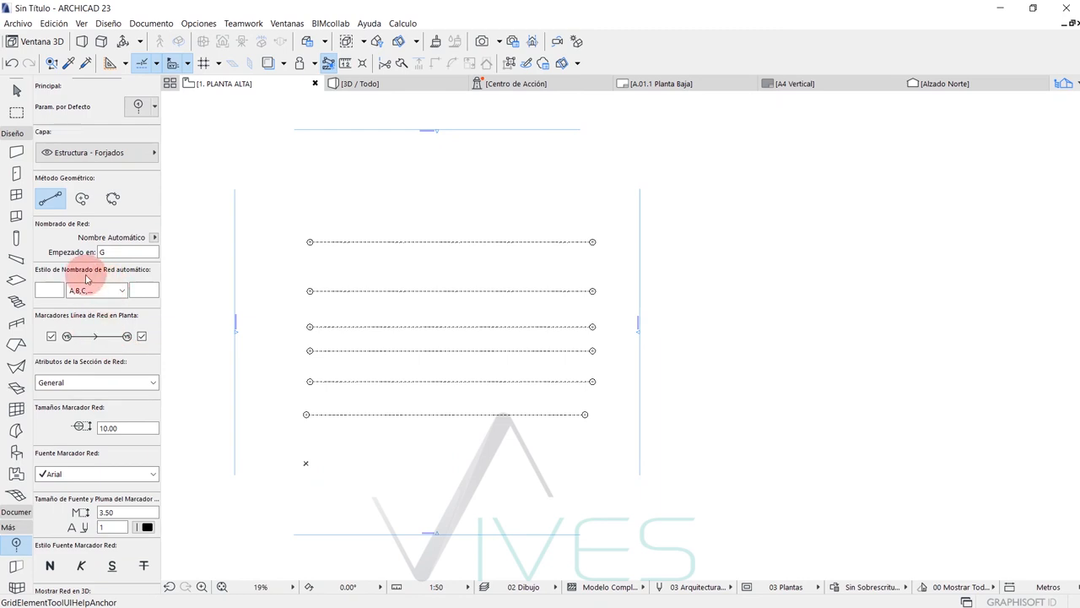
{"action": "scroll", "coordinate": [326, 337], "scroll_direction": "up", "scroll_amount": 3}
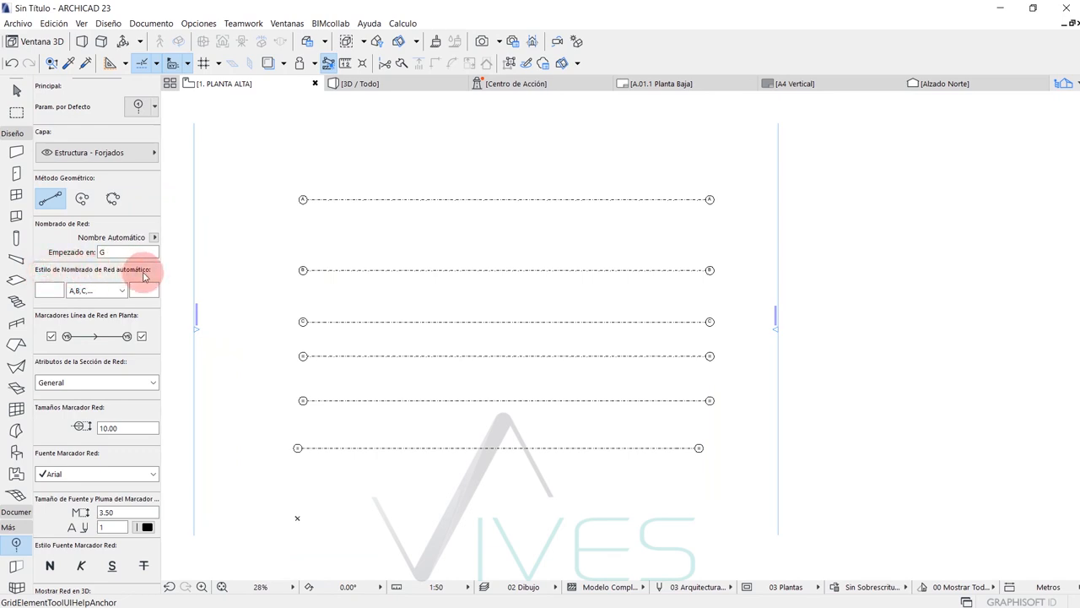
{"action": "left_click", "coordinate": [108, 290]}
{"action": "left_click", "coordinate": [99, 305]}
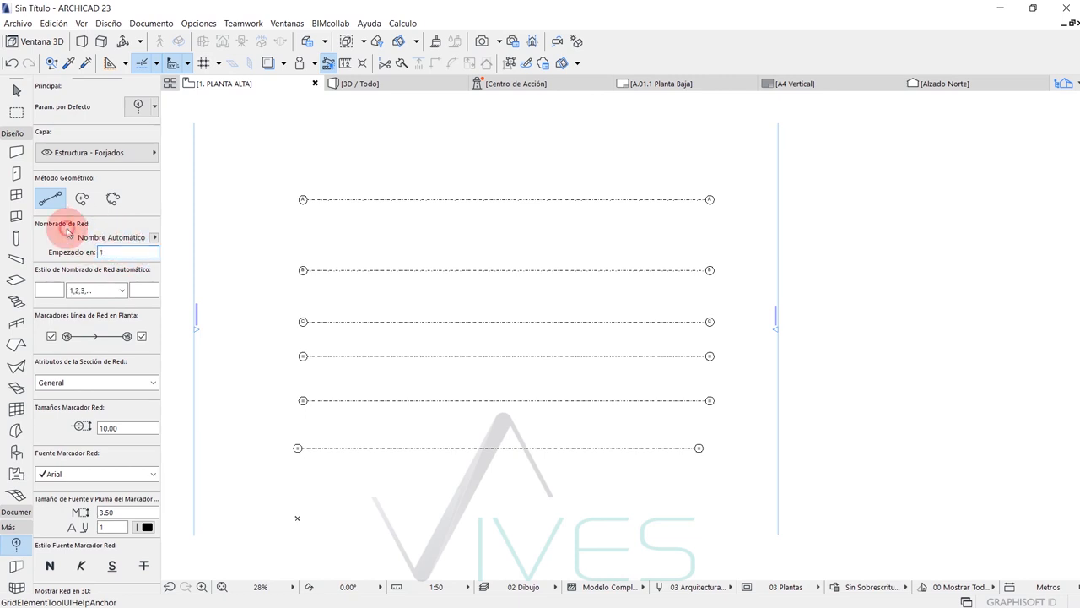
Step: Draw a vertical grid line across all the horizontal ones near their left ends, extending above A and below F
{"action": "left_click", "coordinate": [351, 149]}
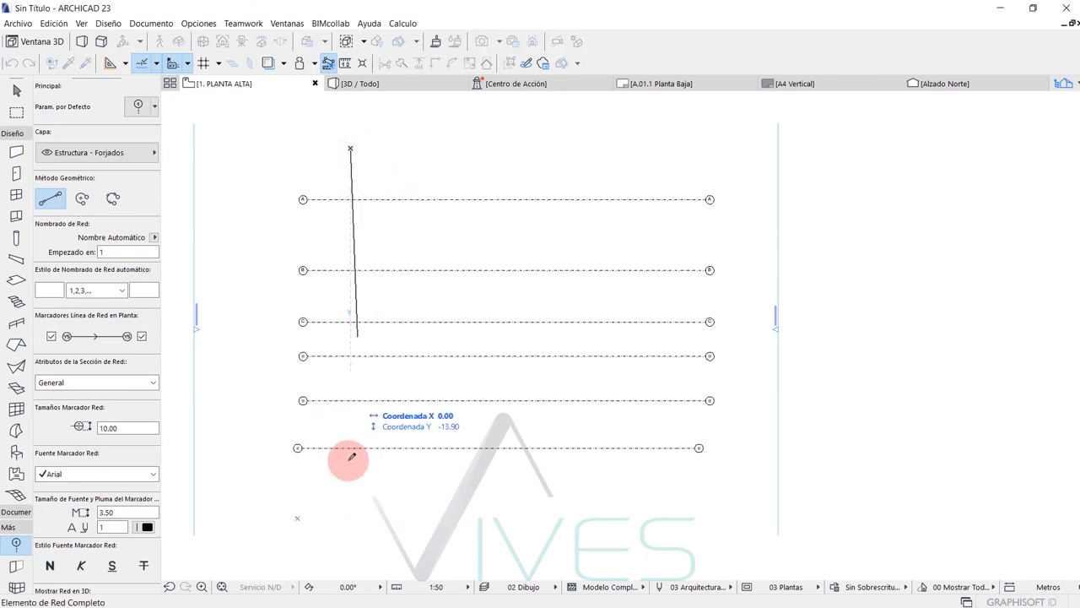
{"action": "left_click", "coordinate": [350, 506]}
{"action": "scroll", "coordinate": [394, 492], "scroll_direction": "up", "scroll_amount": 5}
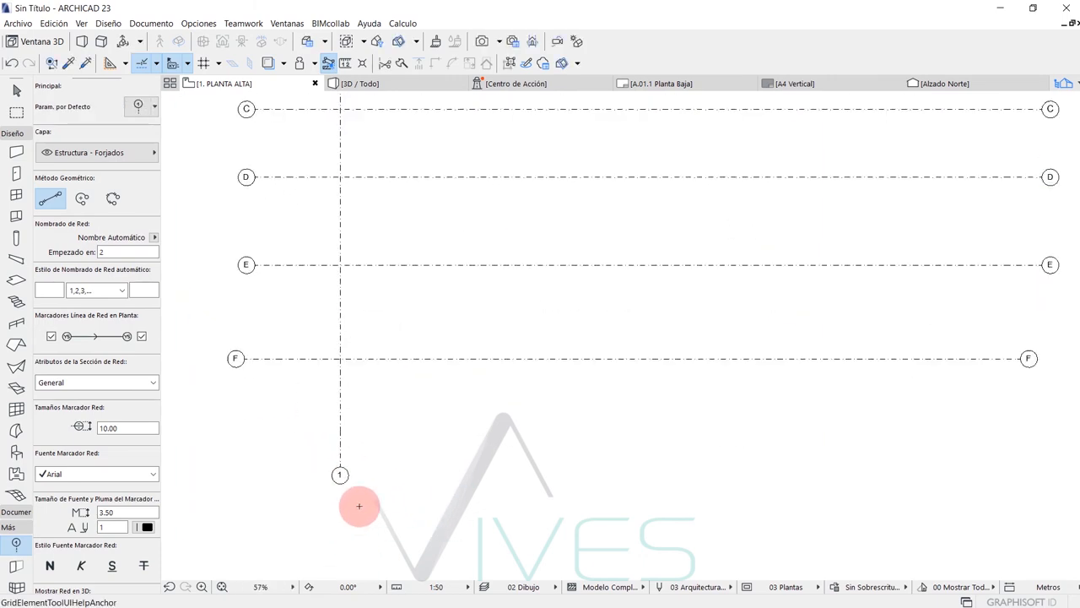
{"action": "scroll", "coordinate": [333, 450], "scroll_direction": "down", "scroll_amount": 5}
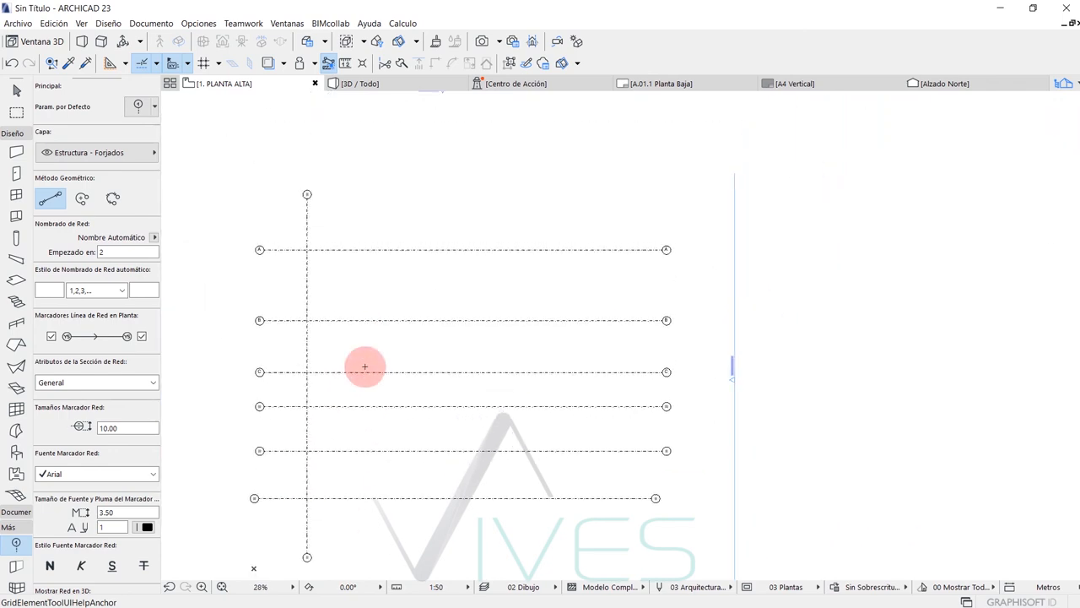
{"action": "middle_click_drag", "start_coordinate": [341, 245], "coordinate": [324, 238]}
{"action": "middle_click_drag", "start_coordinate": [319, 201], "coordinate": [314, 179]}
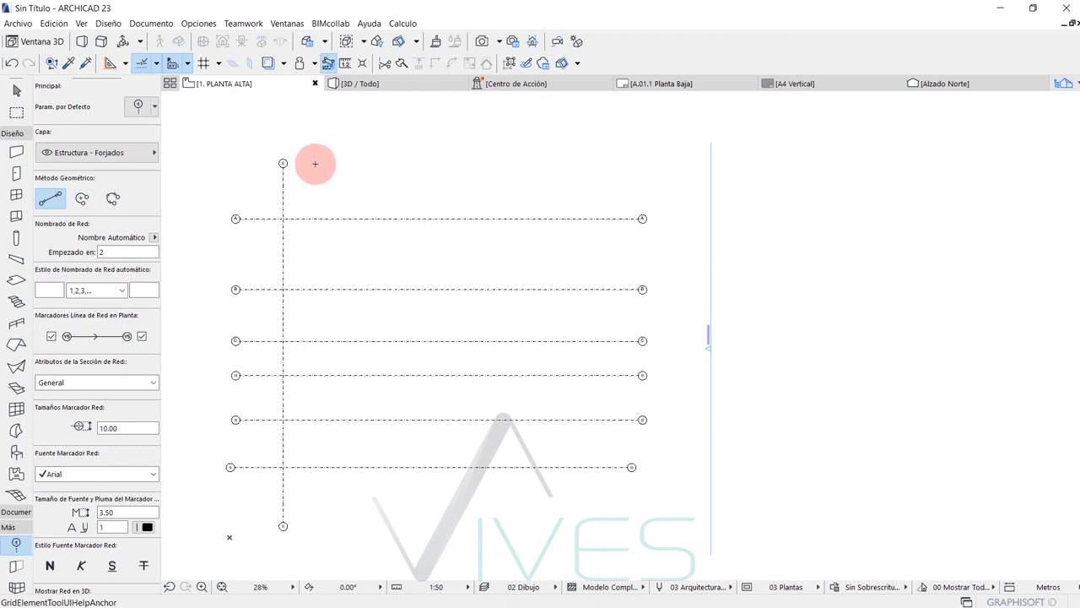
{"action": "scroll", "coordinate": [313, 164], "scroll_direction": "up", "scroll_amount": 5}
{"action": "scroll", "coordinate": [311, 205], "scroll_direction": "up", "scroll_amount": 2}
{"action": "scroll", "coordinate": [309, 207], "scroll_direction": "down", "scroll_amount": 1}
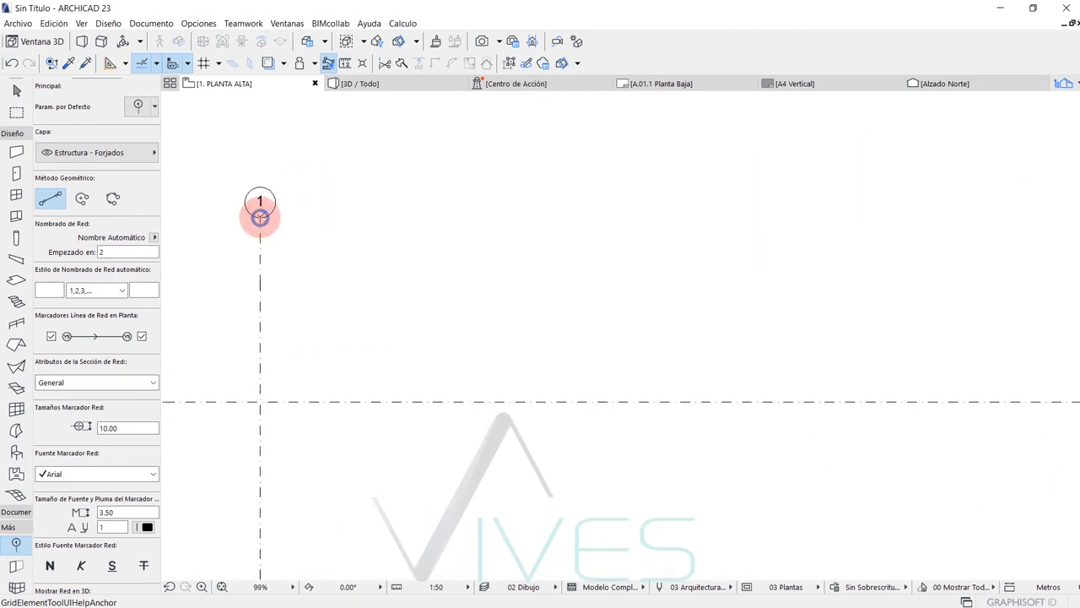
Step: Draw grid line 2 parallel to and right of grid line 1, aligning its ends with line 1's upper and lower ends
{"action": "left_click", "coordinate": [267, 217]}
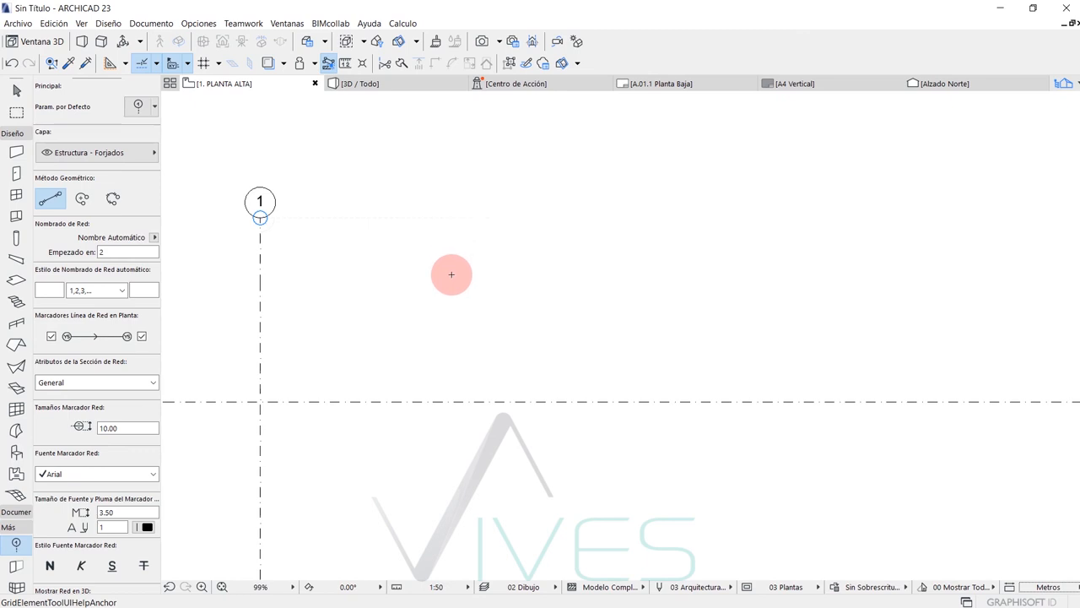
{"action": "scroll", "coordinate": [402, 250], "scroll_direction": "down", "scroll_amount": 4}
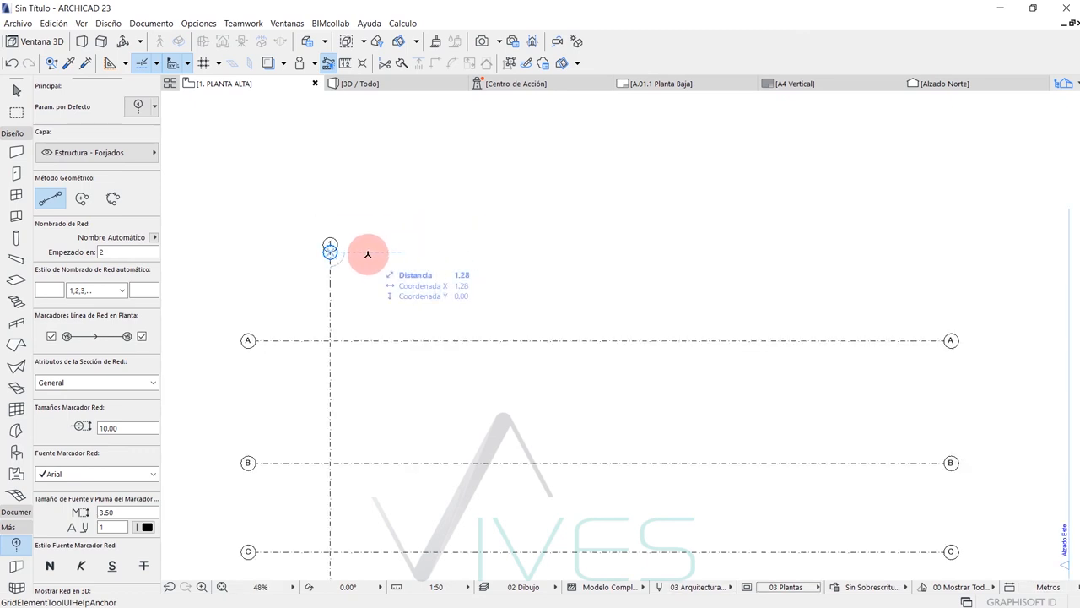
{"action": "key", "text": "Return"}
{"action": "scroll", "coordinate": [417, 312], "scroll_direction": "down", "scroll_amount": 4}
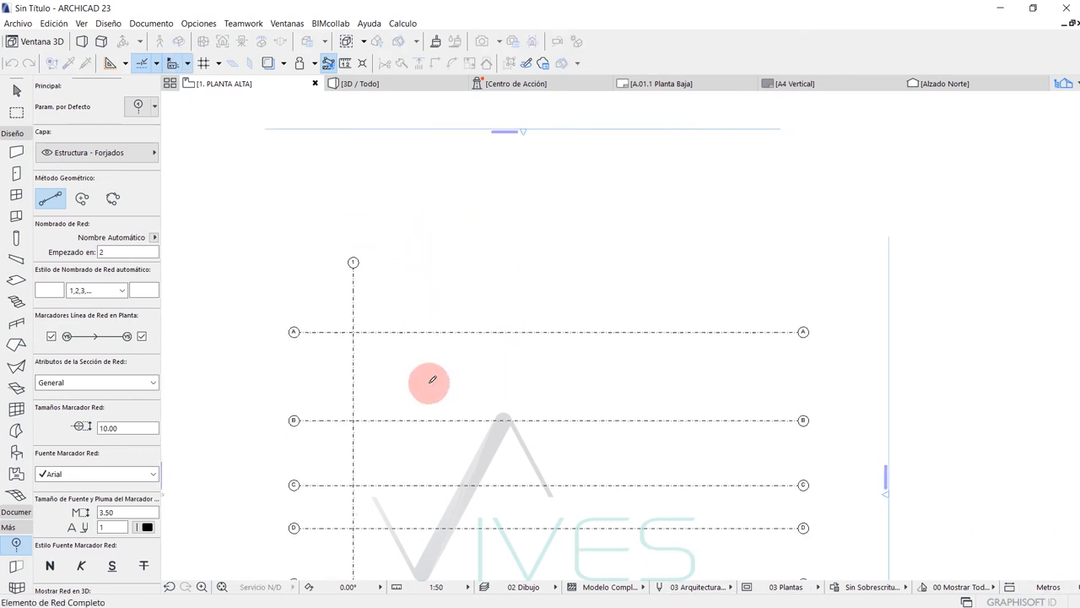
{"action": "middle_click_drag", "start_coordinate": [424, 335], "coordinate": [430, 118]}
{"action": "scroll", "coordinate": [428, 263], "scroll_direction": "up", "scroll_amount": 3}
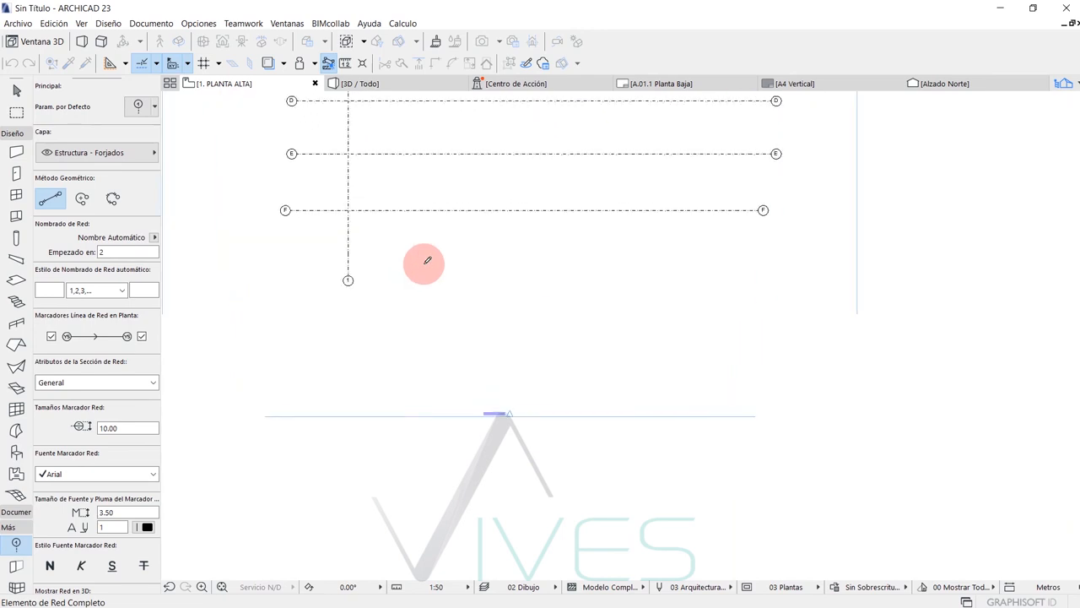
{"action": "scroll", "coordinate": [409, 272], "scroll_direction": "up", "scroll_amount": 3}
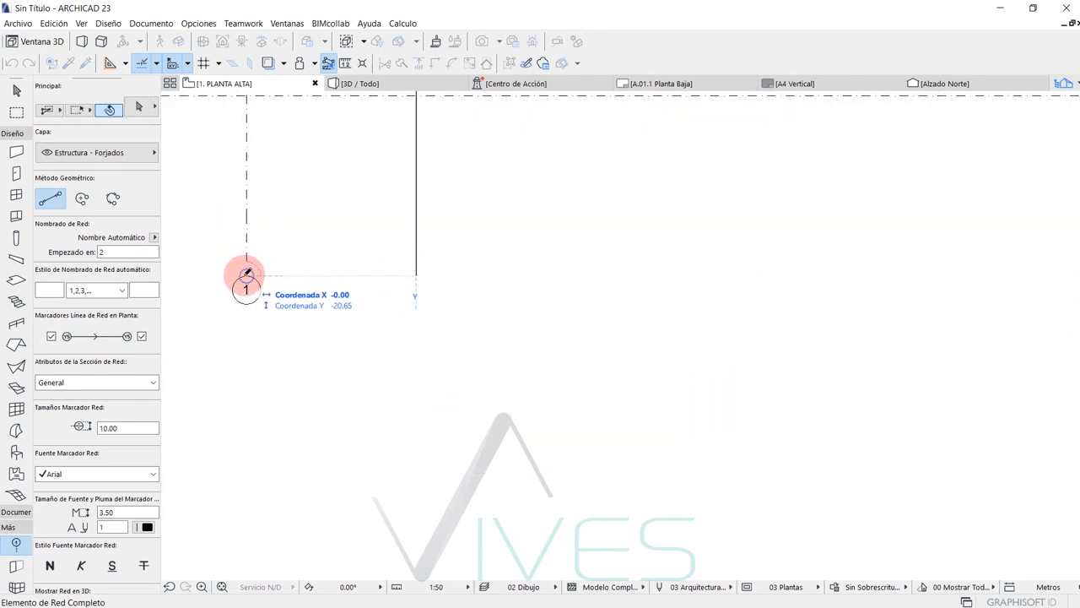
{"action": "scroll", "coordinate": [433, 369], "scroll_direction": "down", "scroll_amount": 5}
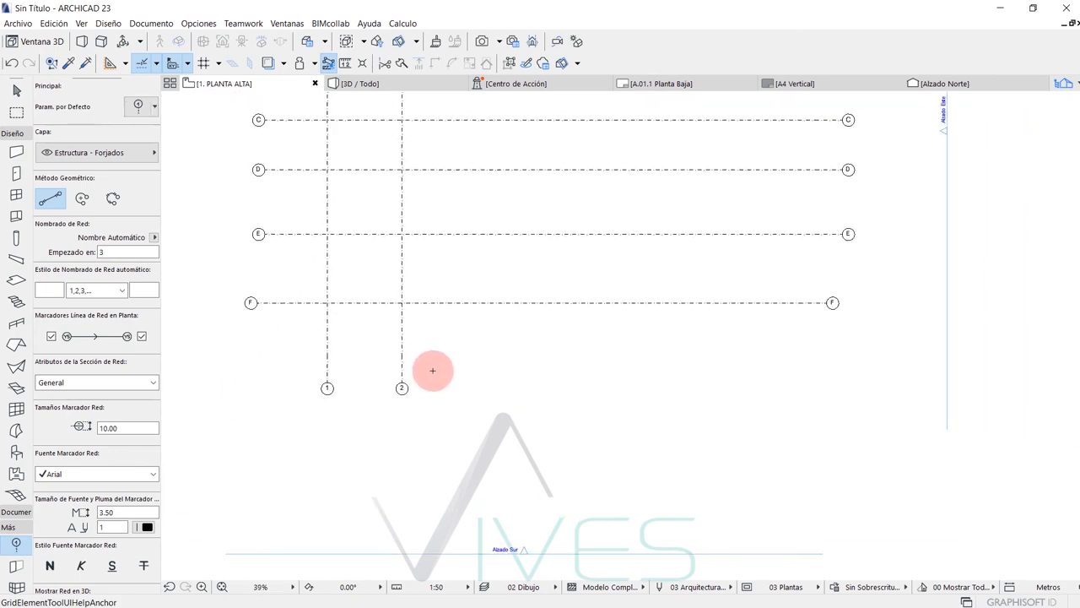
Step: Draw vertical grid line 3 right of line 2, at the same spacing as lines 1 and 2 and aligned with line 2's ends
{"action": "scroll", "coordinate": [389, 482], "scroll_direction": "down", "scroll_amount": 1}
{"action": "middle_click_drag", "start_coordinate": [395, 204], "coordinate": [395, 187]}
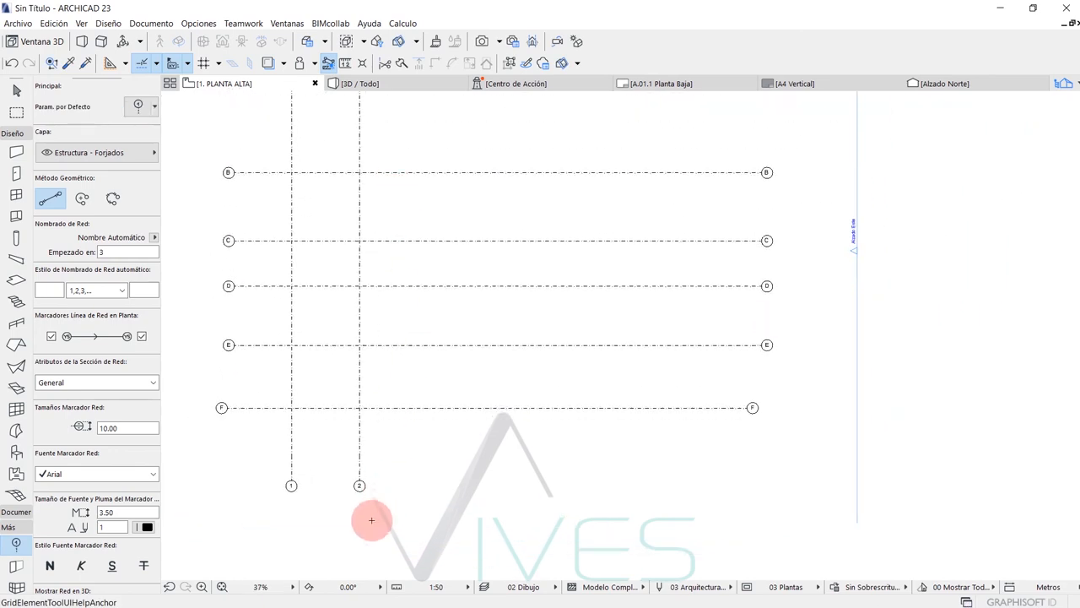
{"action": "scroll", "coordinate": [371, 518], "scroll_direction": "up", "scroll_amount": 3}
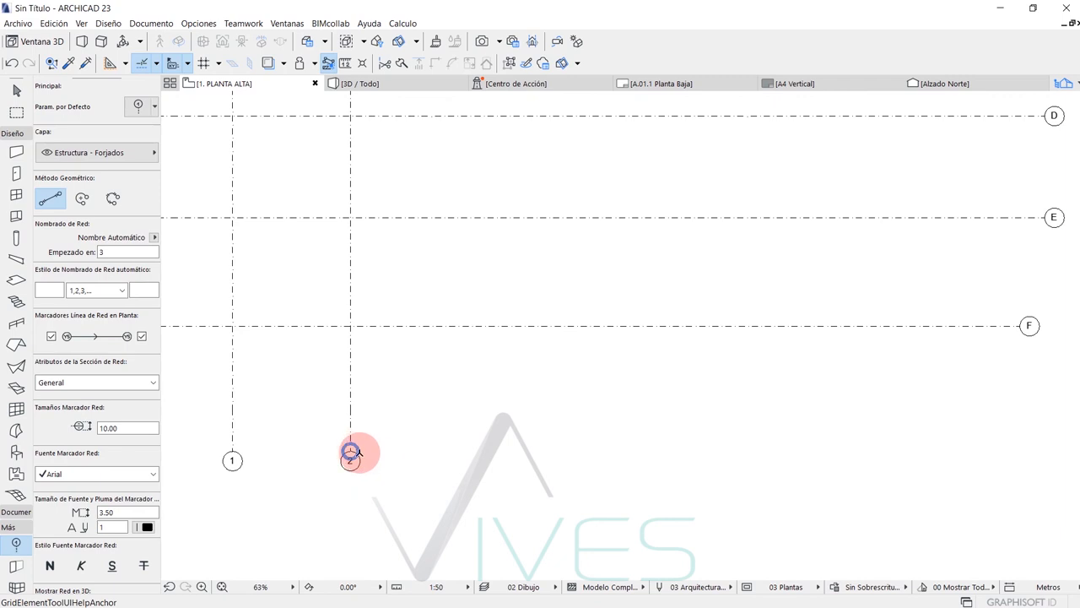
{"action": "left_click", "coordinate": [350, 452]}
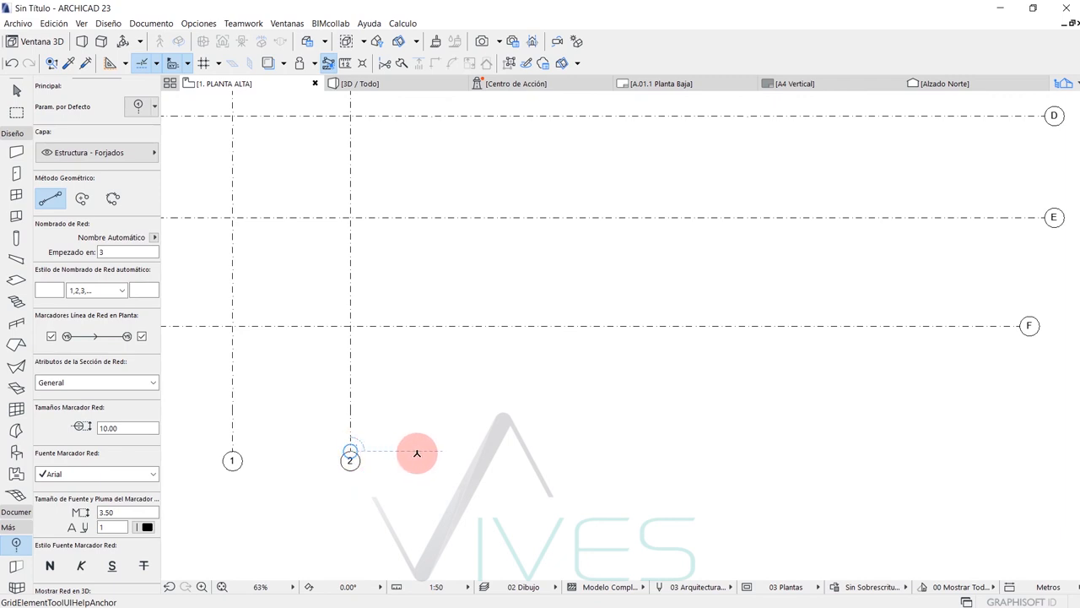
{"action": "left_click", "coordinate": [468, 451]}
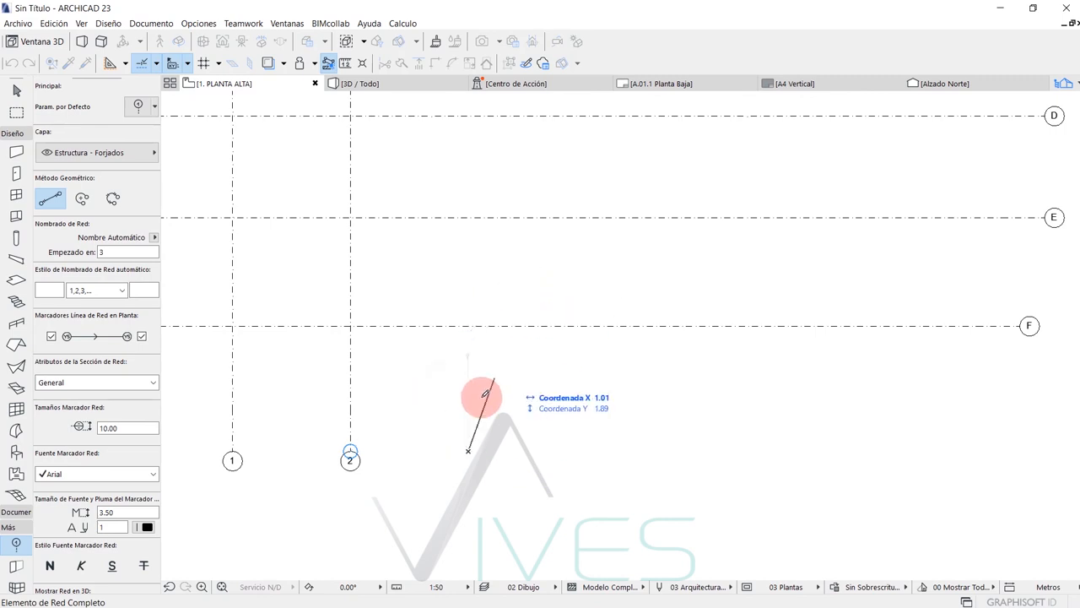
{"action": "scroll", "coordinate": [464, 233], "scroll_direction": "down", "scroll_amount": 3}
{"action": "middle_click_drag", "start_coordinate": [465, 234], "coordinate": [461, 573]}
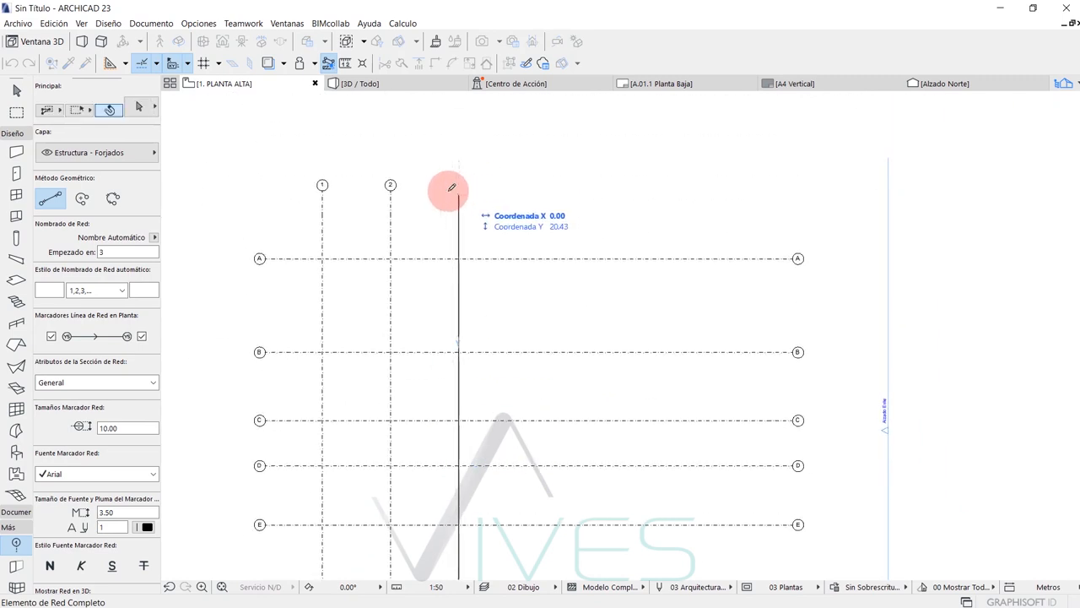
{"action": "left_click", "coordinate": [390, 186], "text": "shift"}
{"action": "middle_click_drag", "start_coordinate": [461, 216], "coordinate": [490, 199]}
{"action": "scroll", "coordinate": [455, 227], "scroll_direction": "up", "scroll_amount": 1}
{"action": "key", "text": "Escape"}
{"action": "scroll", "coordinate": [458, 267], "scroll_direction": "down", "scroll_amount": 3}
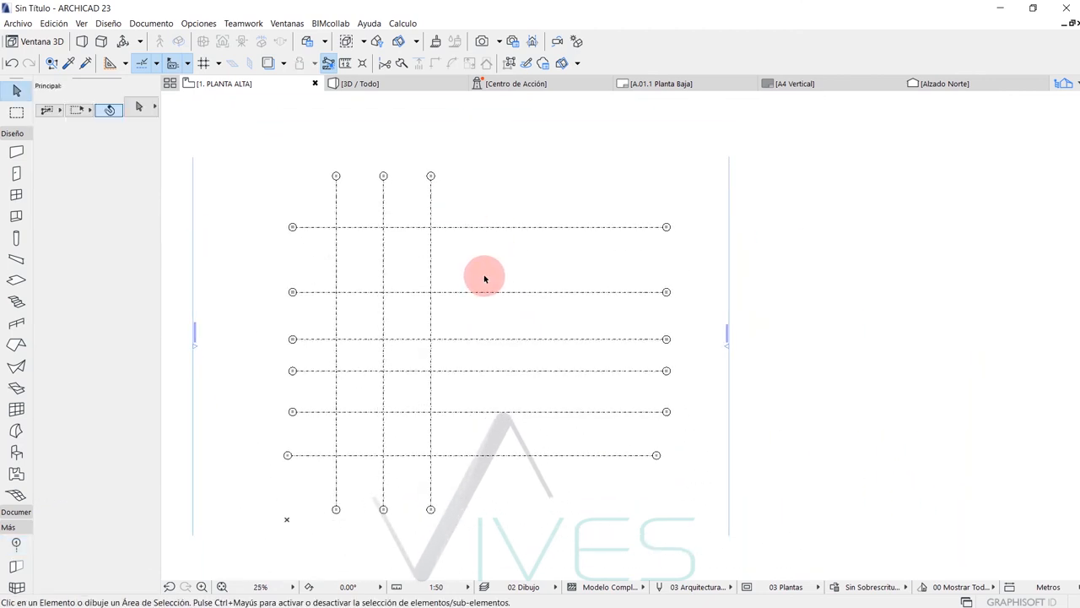
{"action": "scroll", "coordinate": [485, 278], "scroll_direction": "down", "scroll_amount": 1}
{"action": "middle_click_drag", "start_coordinate": [484, 278], "coordinate": [514, 282]}
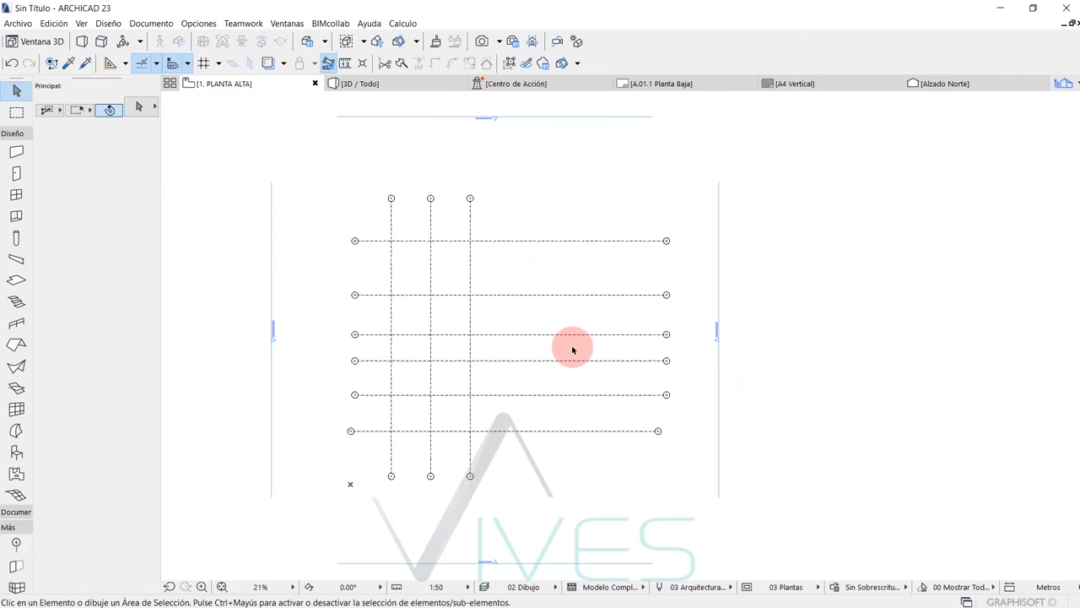